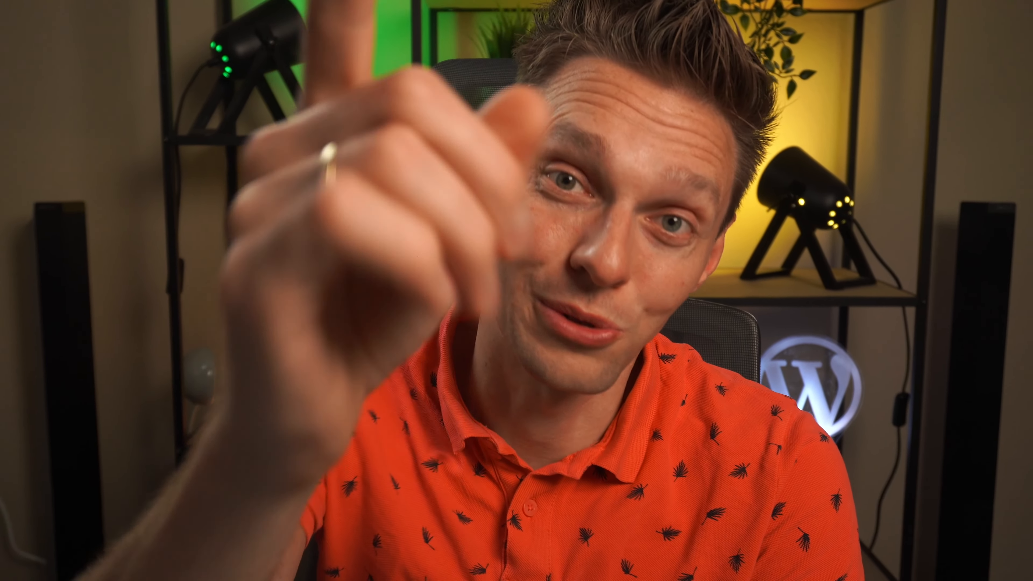
middle_click(862, 92)
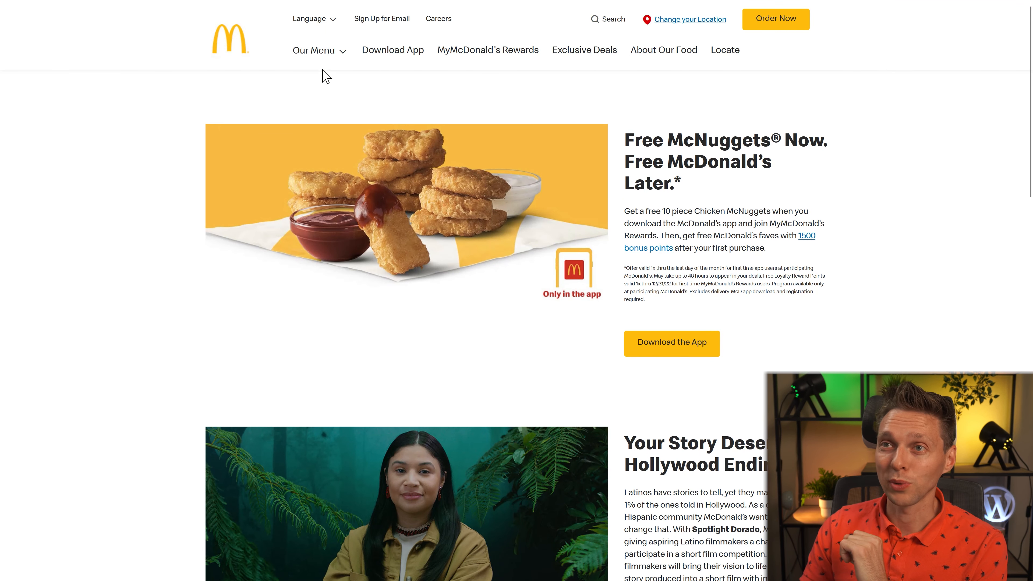
Browse the McDonald's food menu by opening the Burgers category and then Chicken & Sandwiches
click(328, 56)
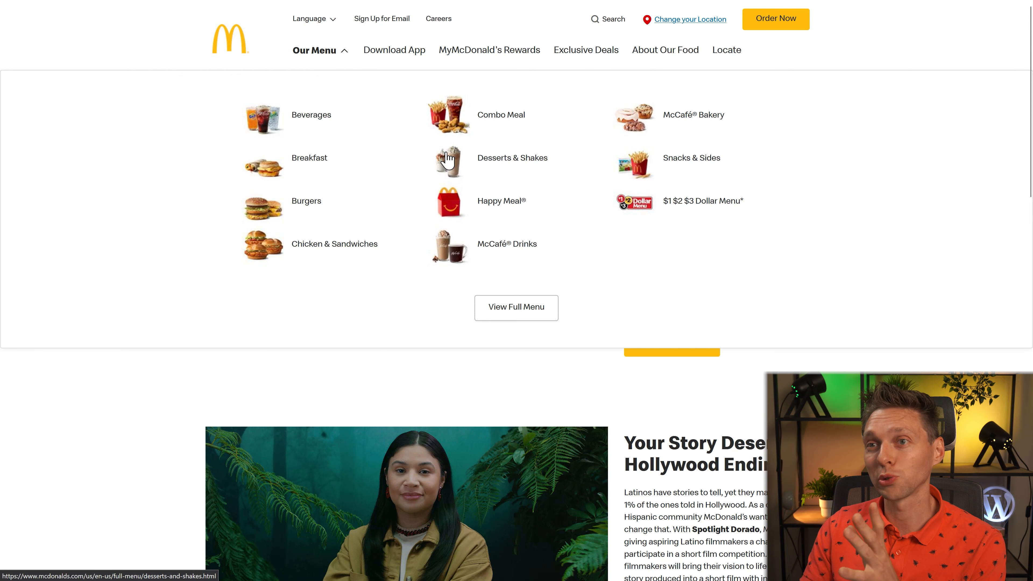
click(305, 204)
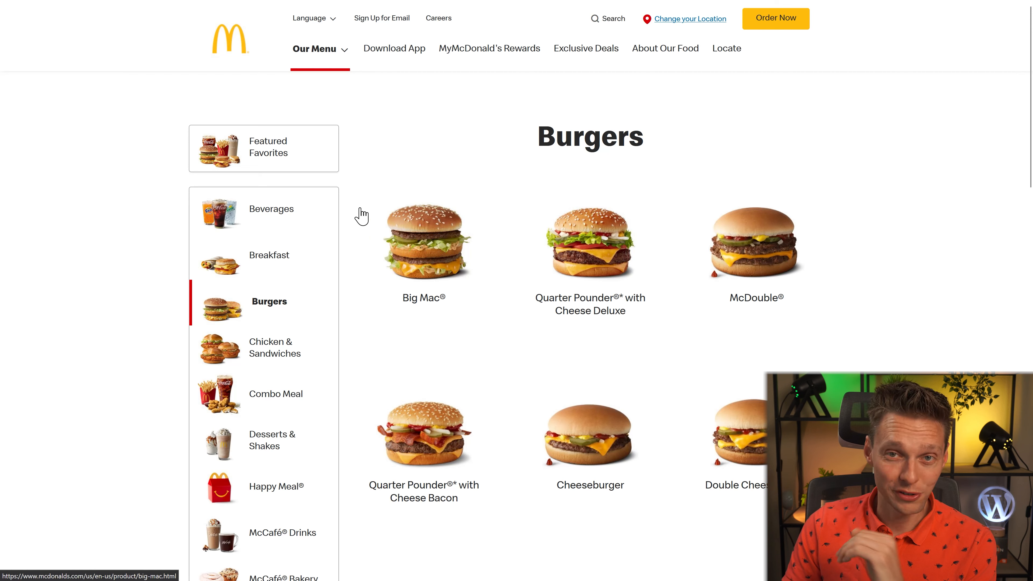
click(279, 351)
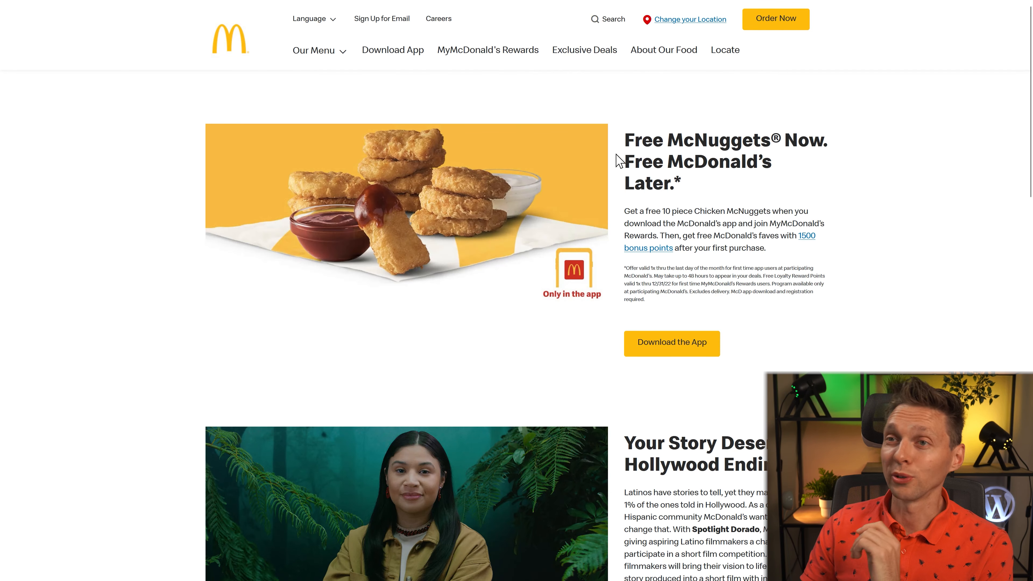
Inspect the "Free McNuggets® Now. Free McDonald's Later.*" heading's code, expand its h2 element and examine its font rules
right_click(653, 143)
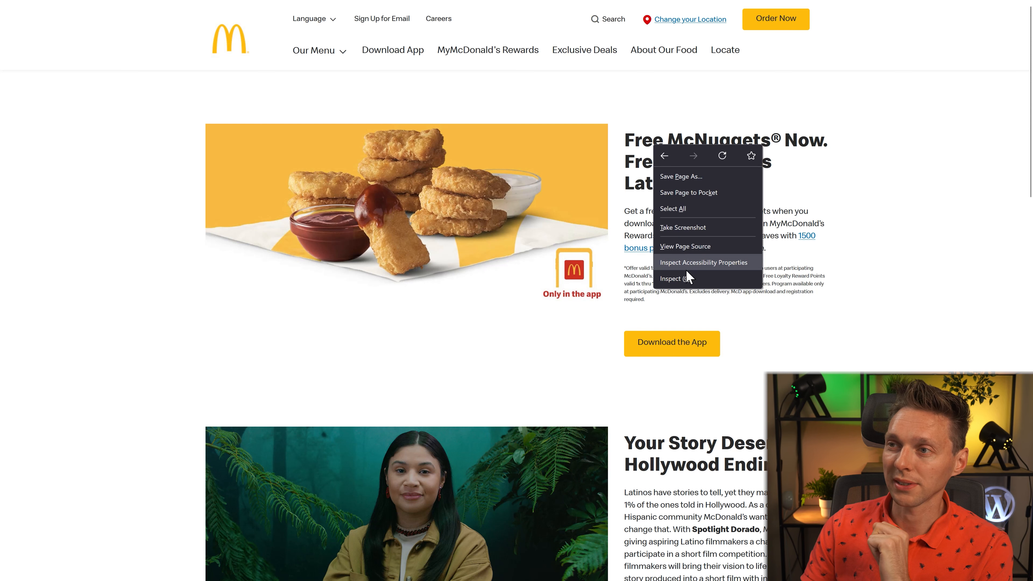
click(714, 279)
drag(683, 70, 479, 81)
drag(739, 239, 860, 246)
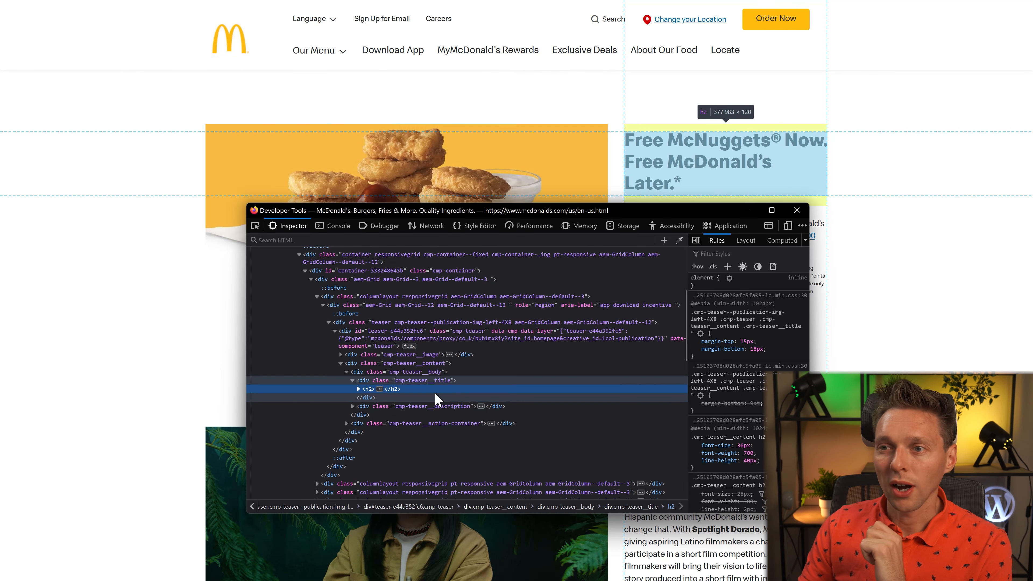
click(359, 389)
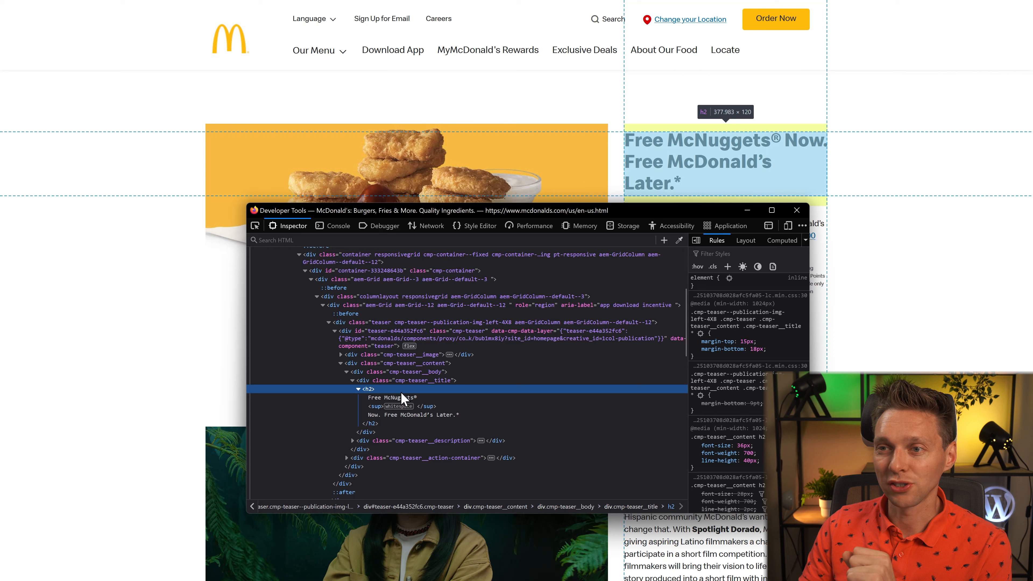
drag(745, 447, 750, 446)
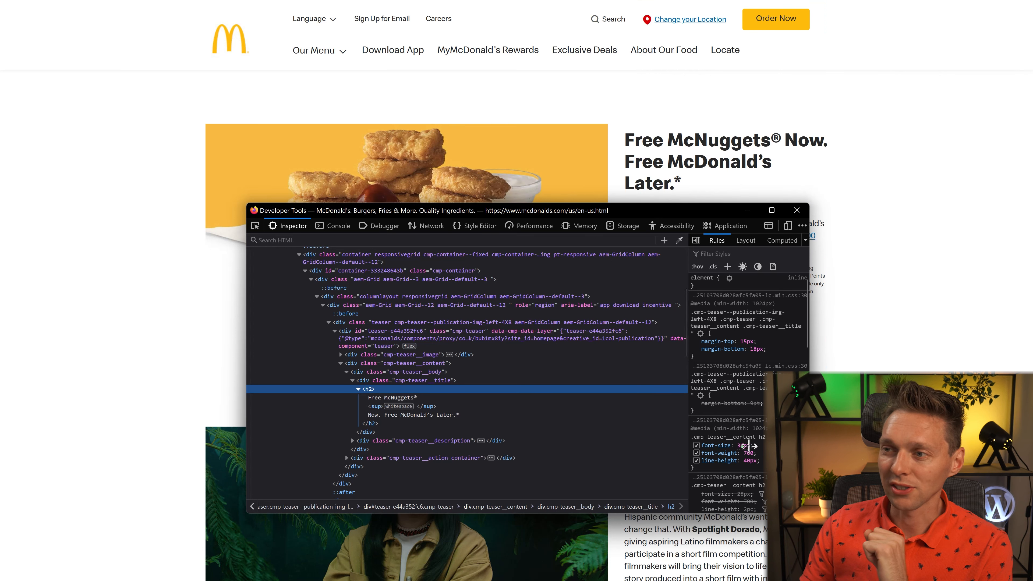
Filter the heading's style rules for its font family and download the Speedee Bold font as a TTF file
click(720, 254)
text(f)
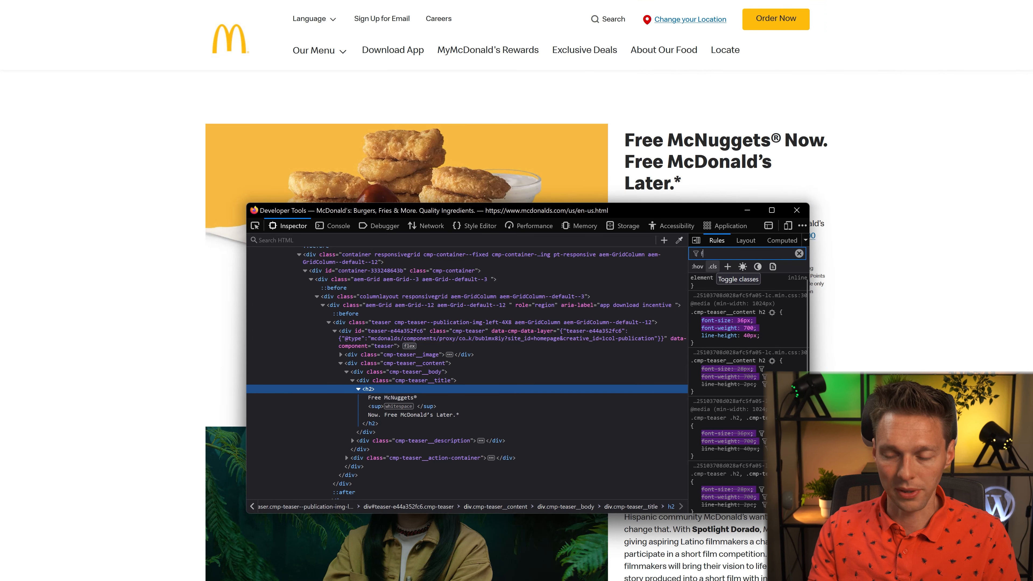
text(amily)
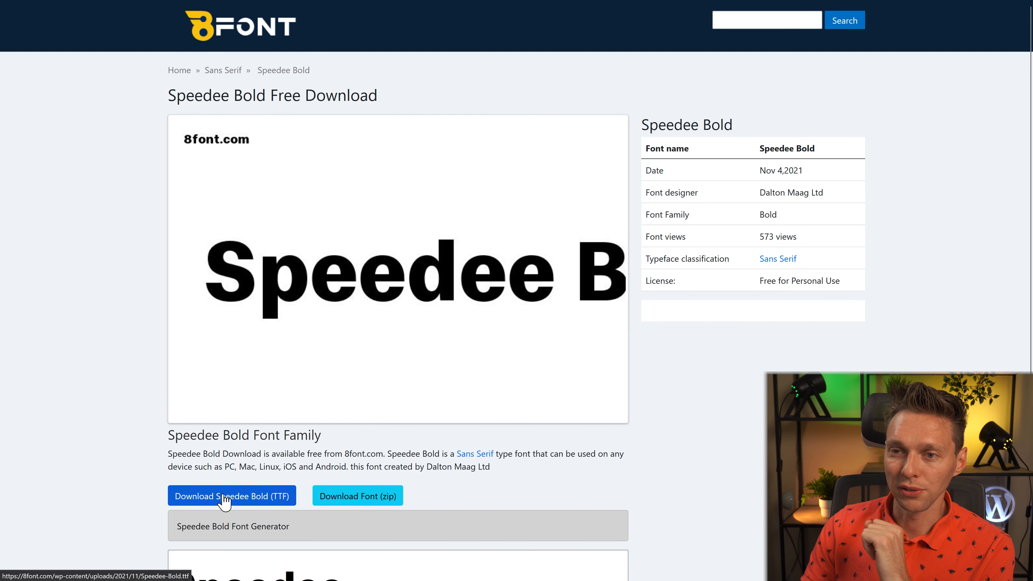
click(214, 496)
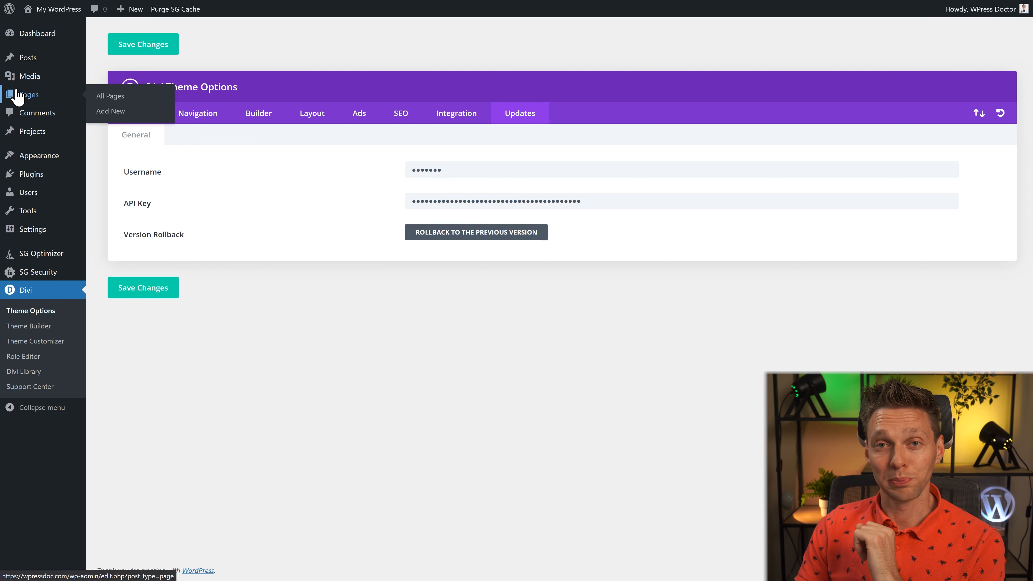
Create a new page titled Home and insert a row with a three-fifths and a two-fifths column
click(109, 114)
text(Home)
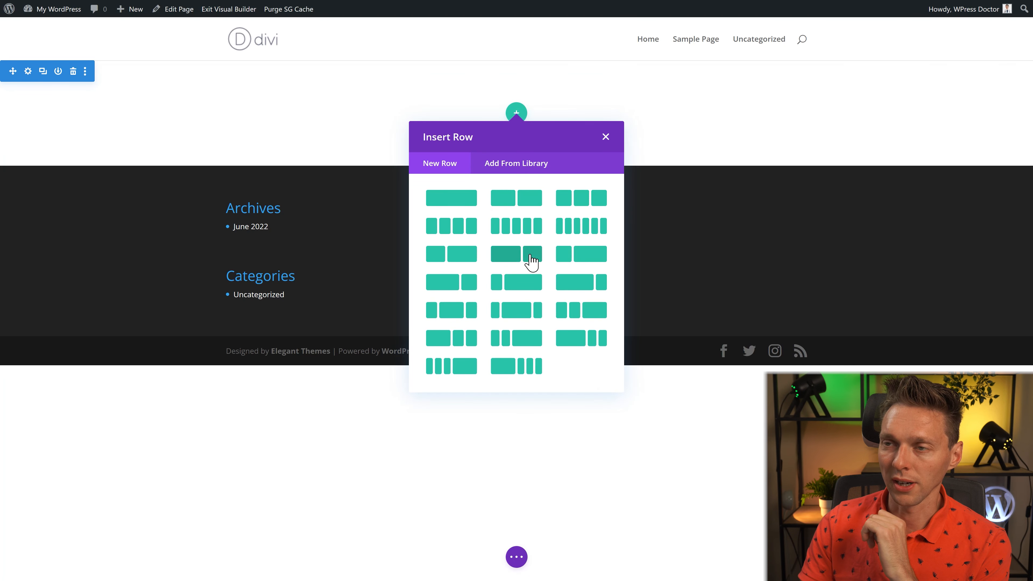
click(532, 257)
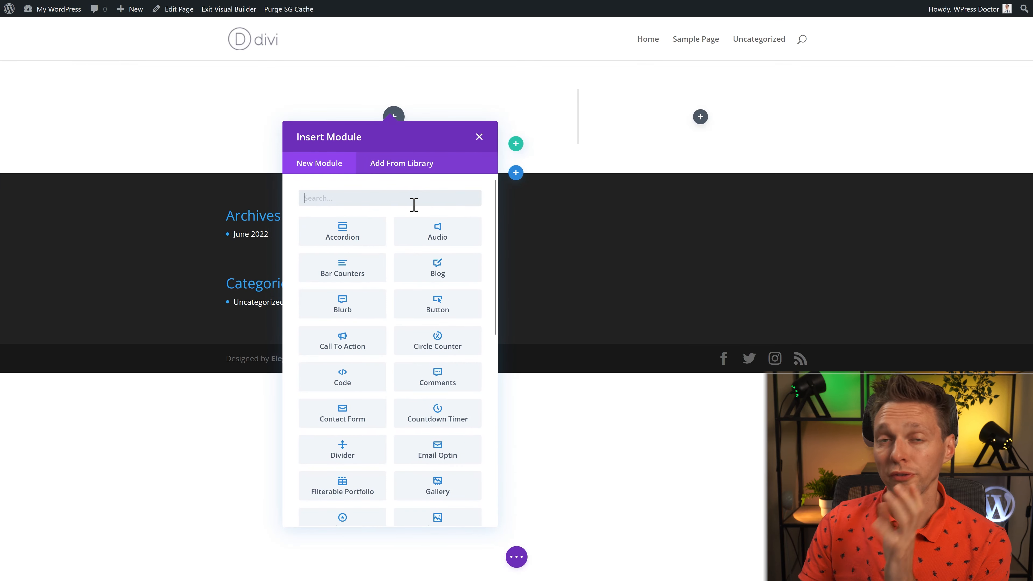
Add an Image module to the wider column using 1pub_FreeNugv4_1168x520.jpg from the media library
text(image)
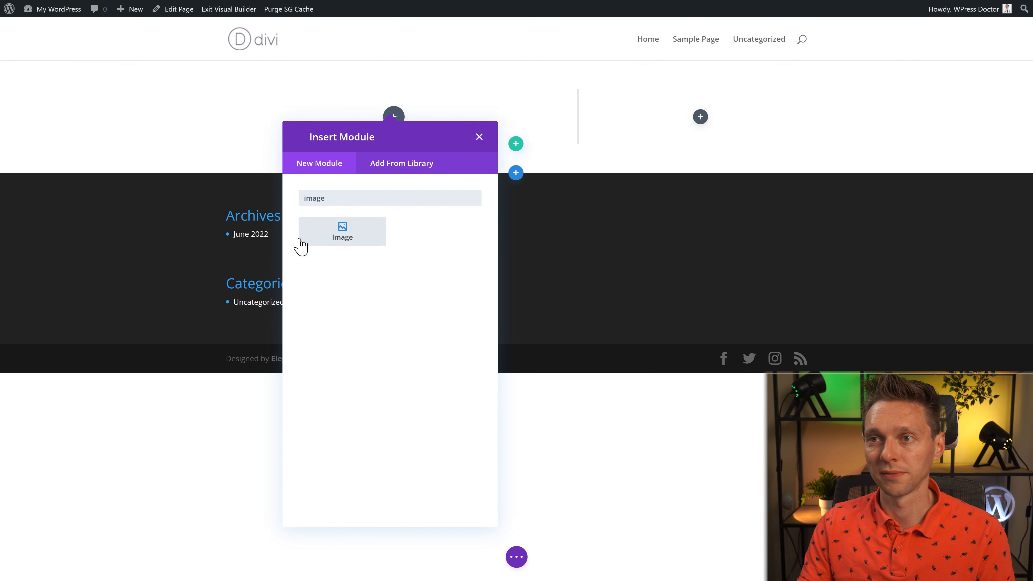
click(353, 235)
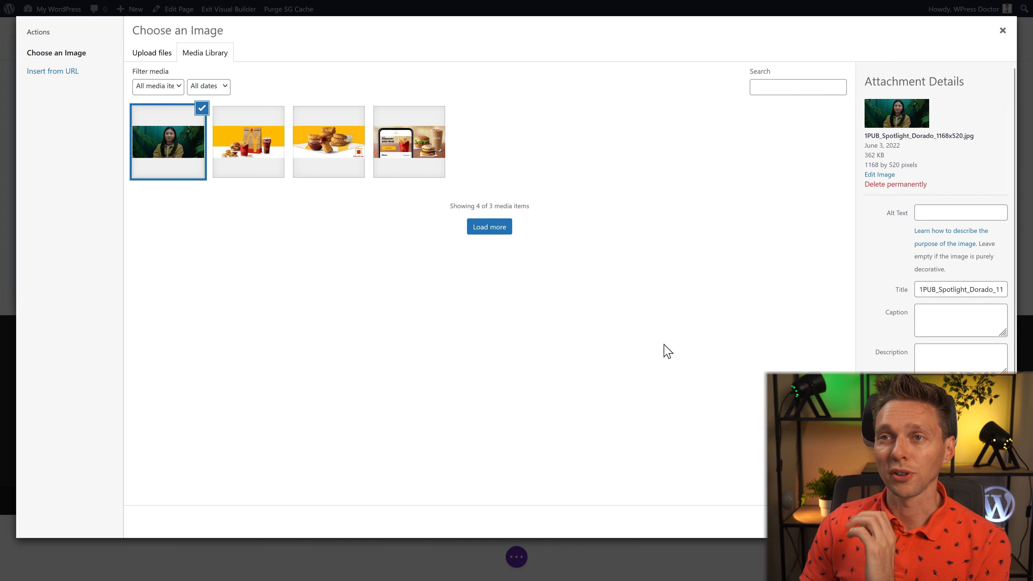
click(325, 166)
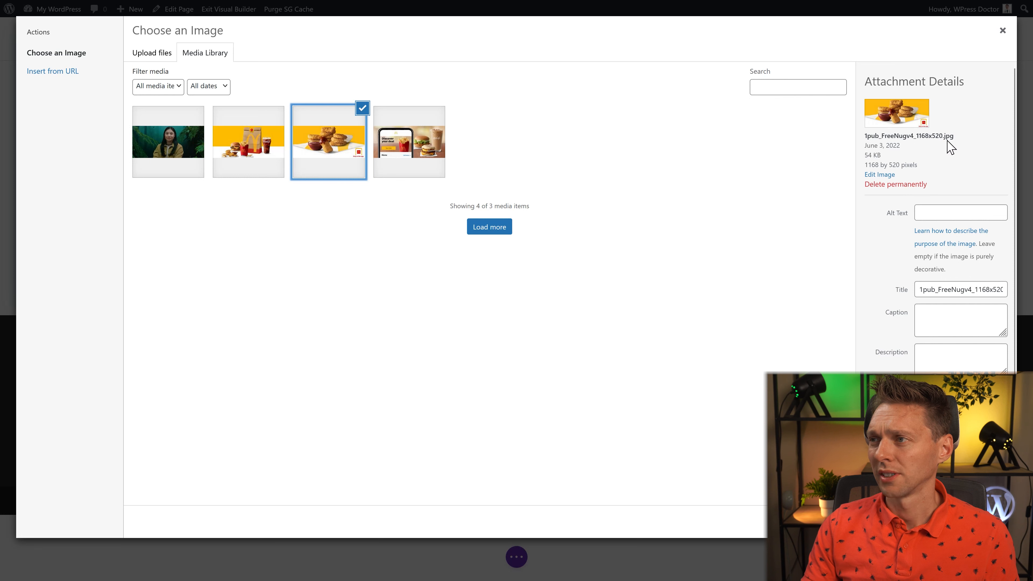
double_click(958, 289)
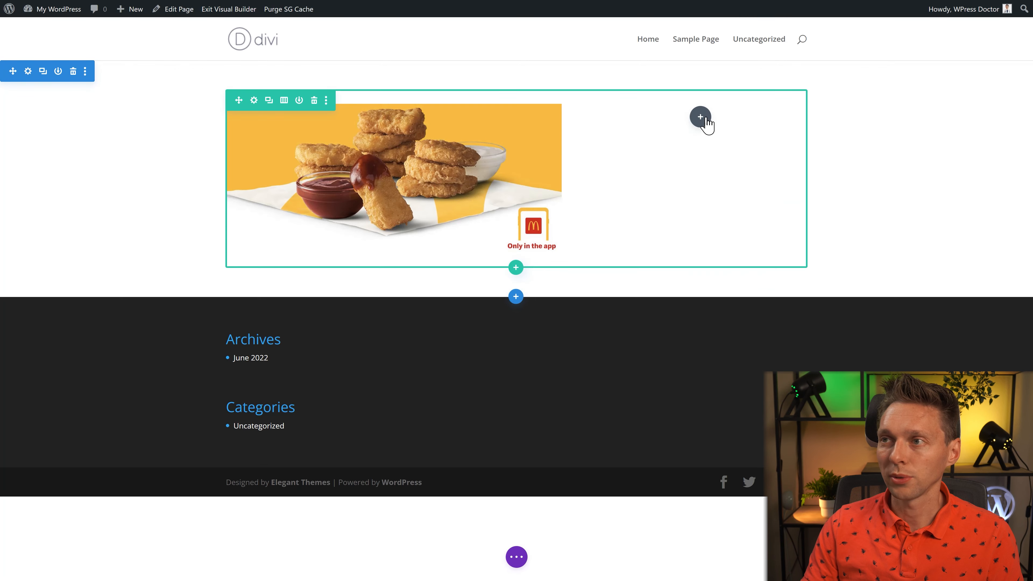
Add a Text module to the narrower column containing "Free McNuggets® Now. Free McDonald's Later.*"
click(700, 117)
text(text)
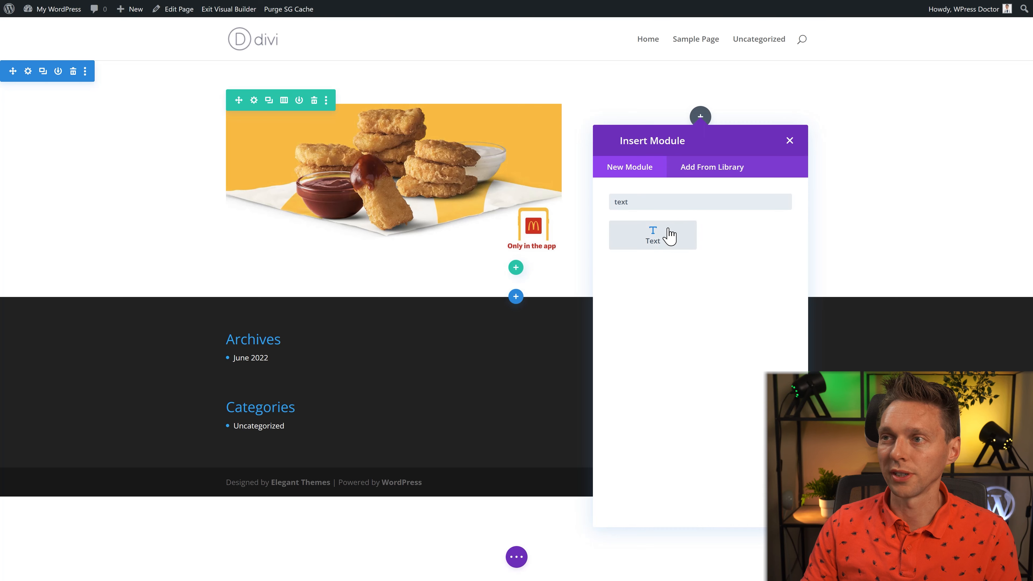
click(666, 233)
text(Free McNuggets® Now. Free McDonald’s Later.*)
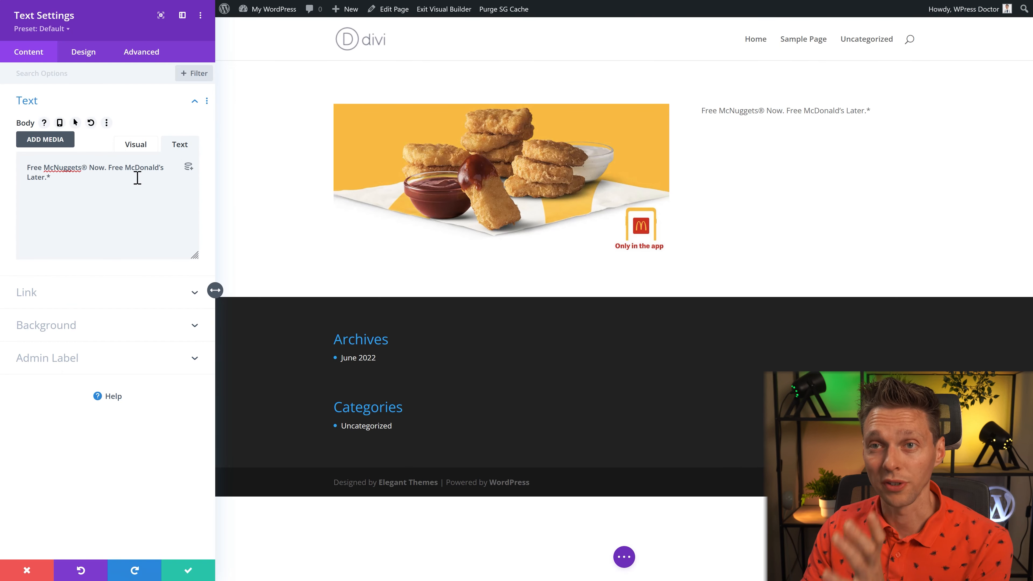
Format the whole "Free McNuggets® Now. Free McDonald's Later.*" text as Heading 2
click(141, 154)
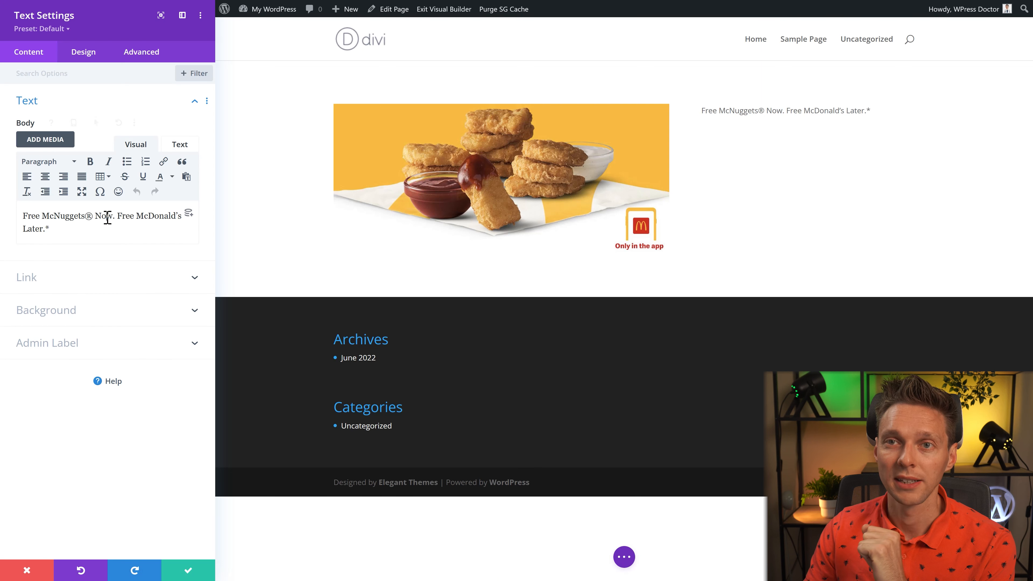
key(ctrl+a)
click(69, 161)
click(73, 228)
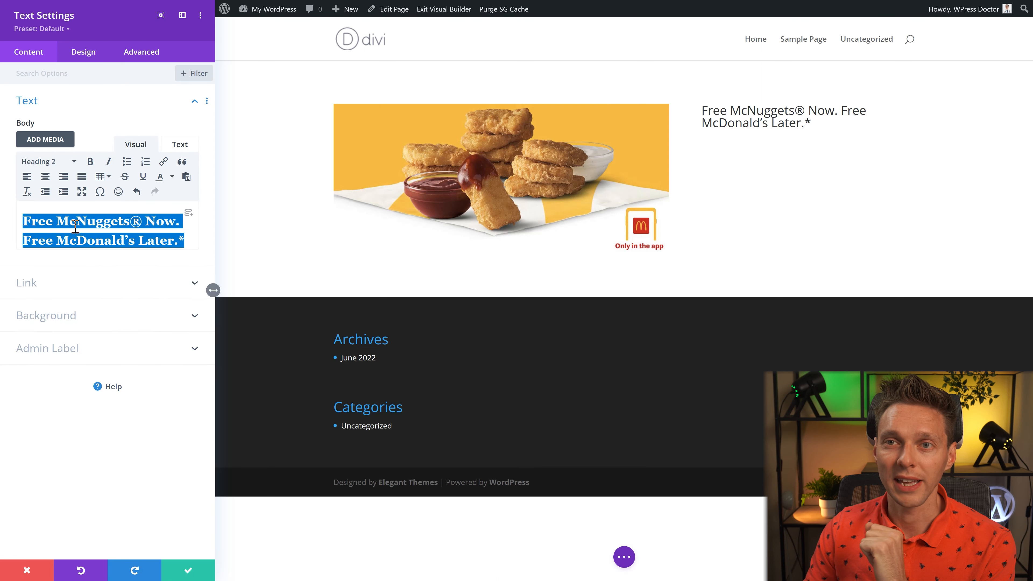
click(109, 242)
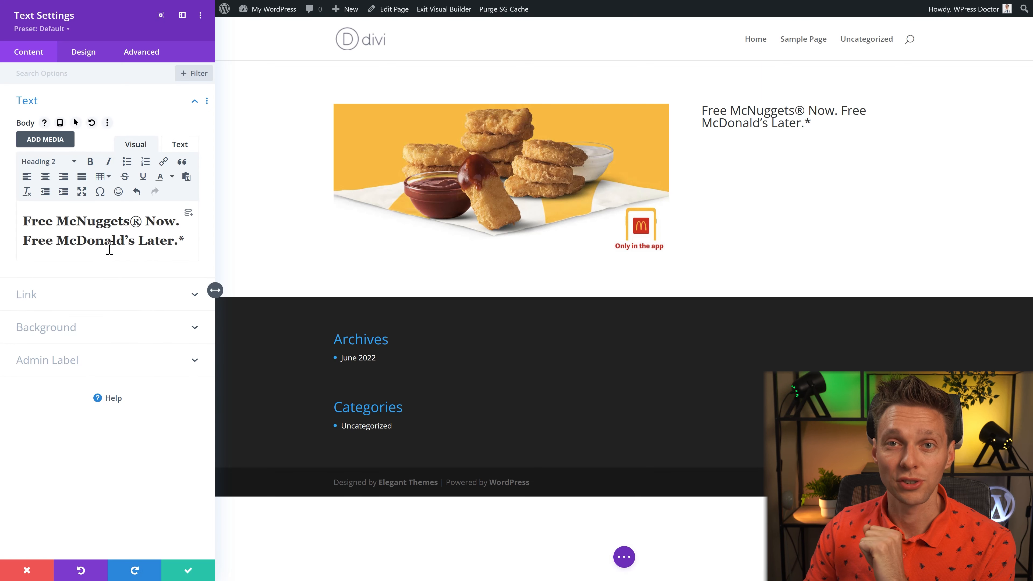
Try to upload speedee-bold.ttf as a custom Heading 2 font named Speedee with all font weights supported
click(702, 113)
click(74, 157)
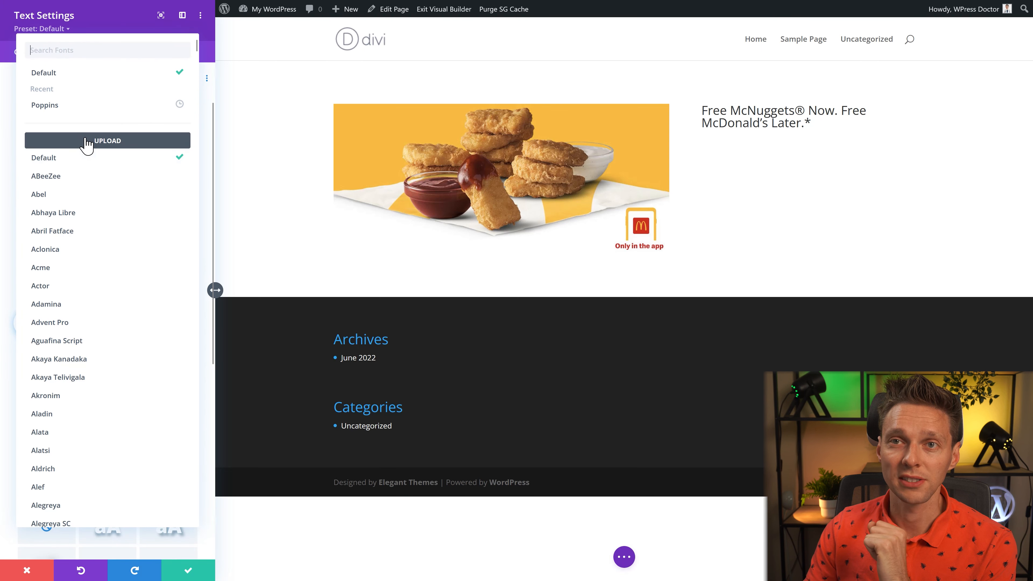
click(87, 141)
text(Speedee)
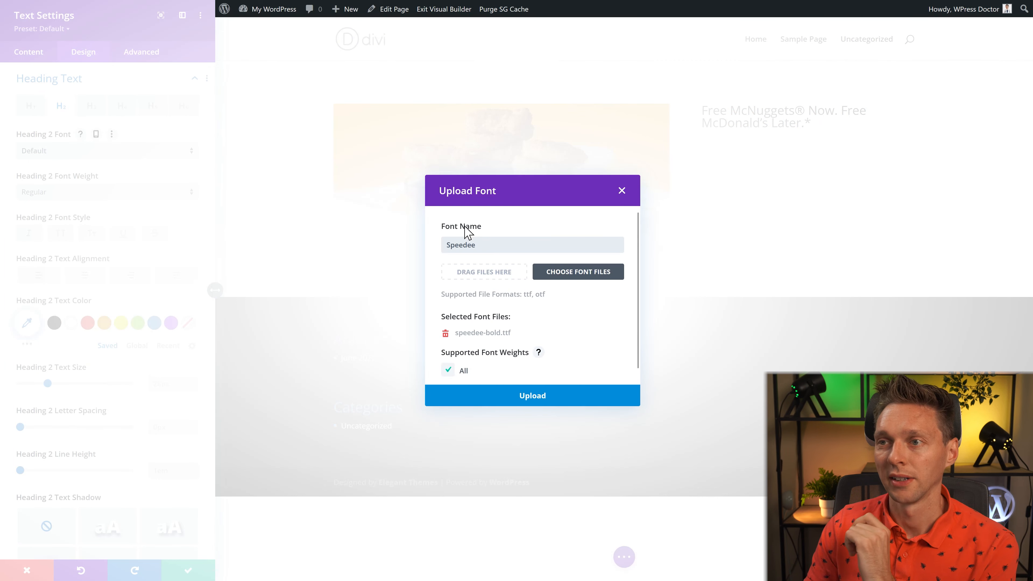
click(539, 394)
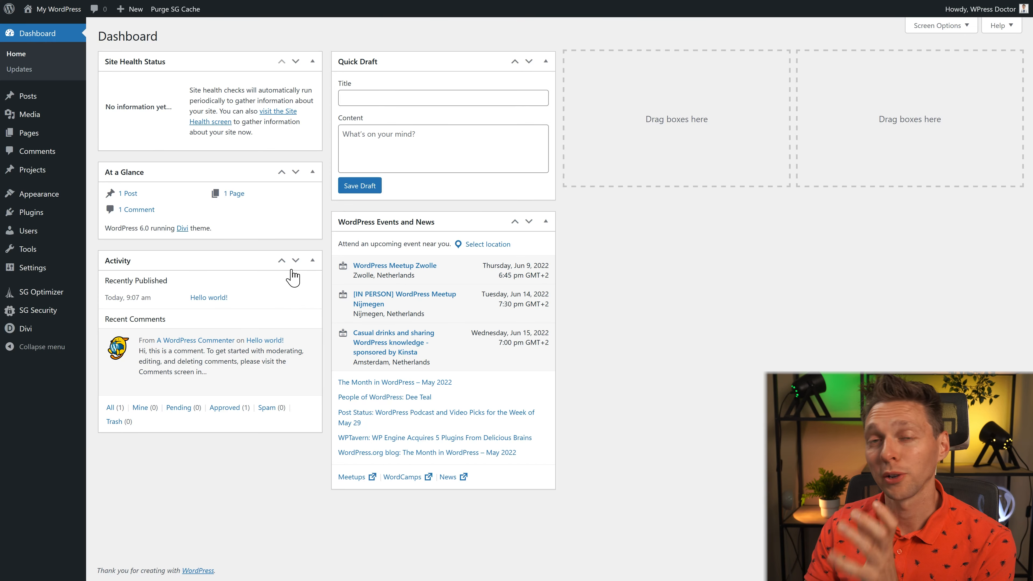
Search the WordPress plugin directory for "easy svg" and install the Easy SVG Support plugin
mouse_move(37, 214)
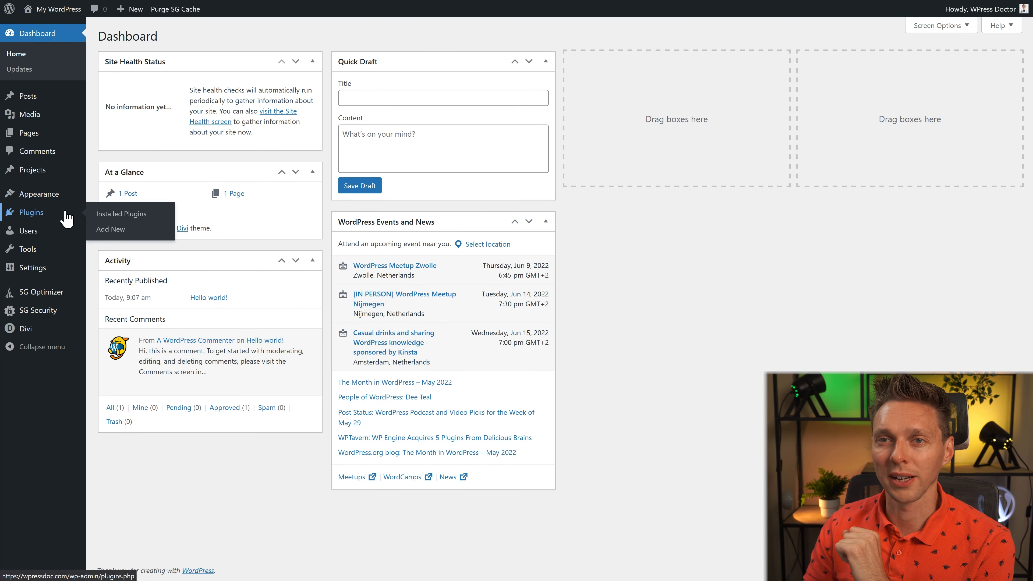
click(118, 229)
text(easy svg)
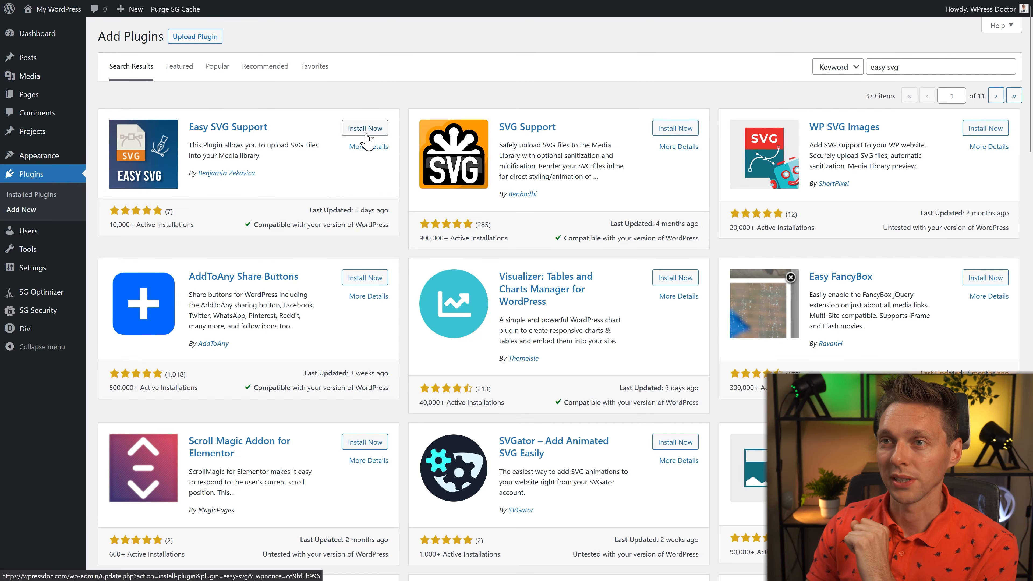
click(366, 129)
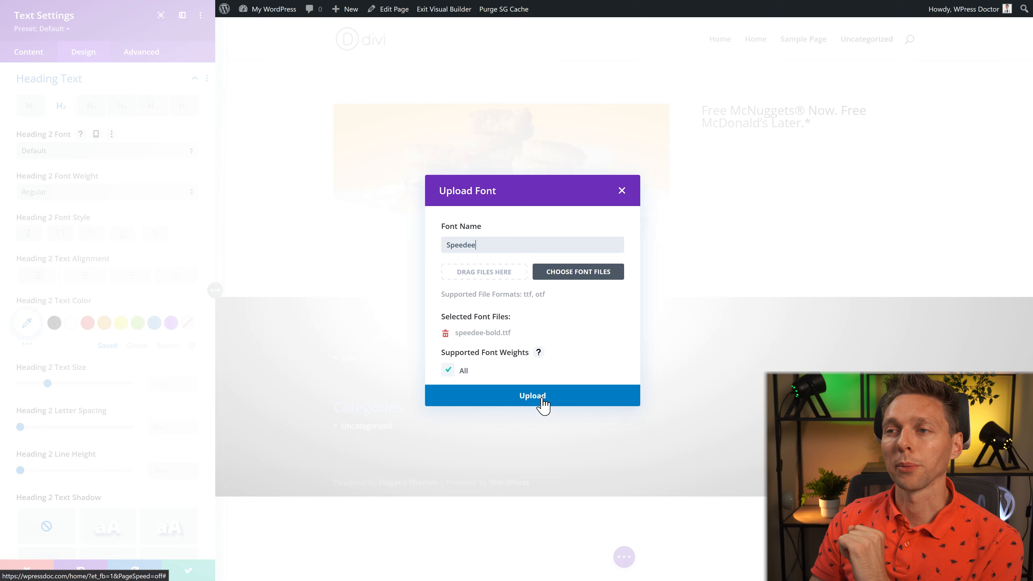
Upload speedee-bold.ttf again as the custom heading font Speedee
click(543, 404)
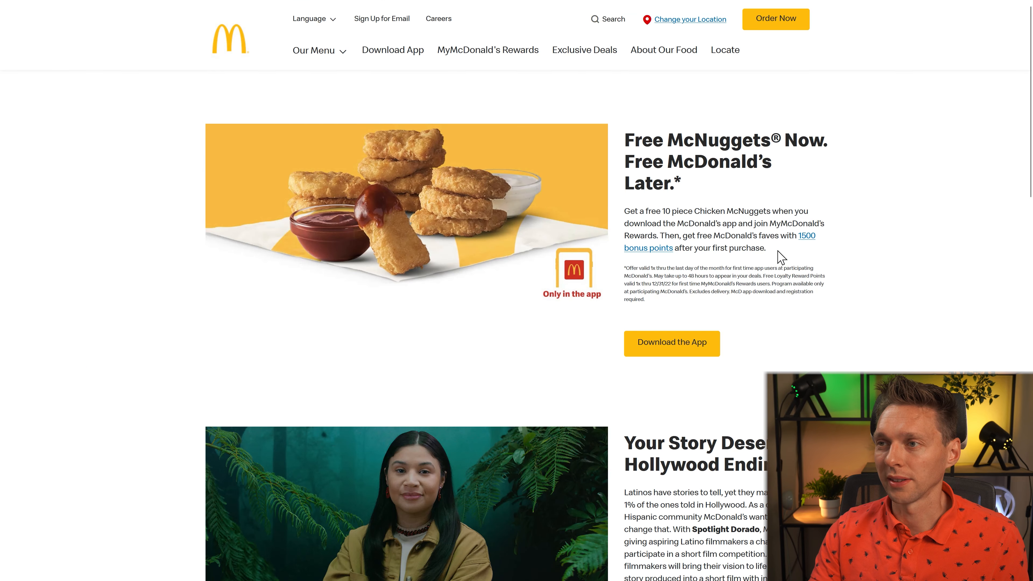
Copy the paragraph about the free 10 piece Chicken McNuggets from the McDonald's page into a new Text module below the heading
drag(781, 257, 625, 211)
key(ctrl+c)
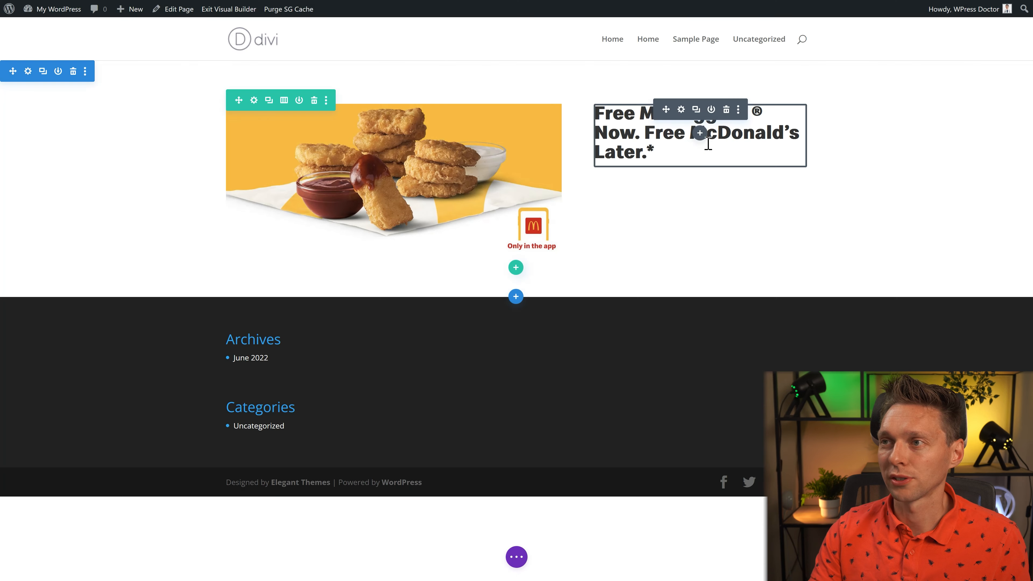
click(699, 133)
text(text)
click(650, 265)
triple_click(138, 219)
key(ctrl+v)
click(142, 146)
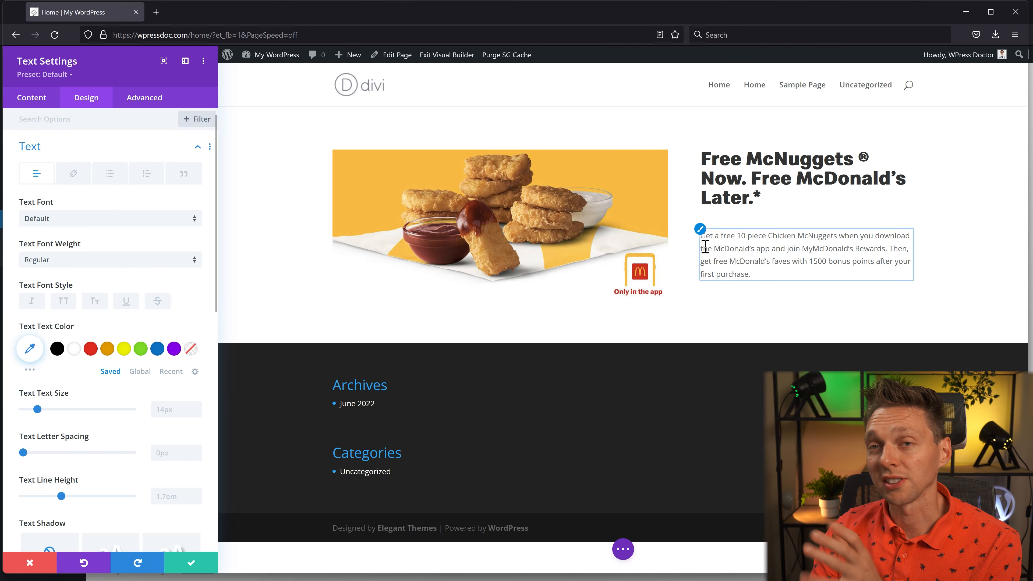
Set the paragraph's text font to Roboto and review the original heading's style rules on the McDonald's page
click(143, 218)
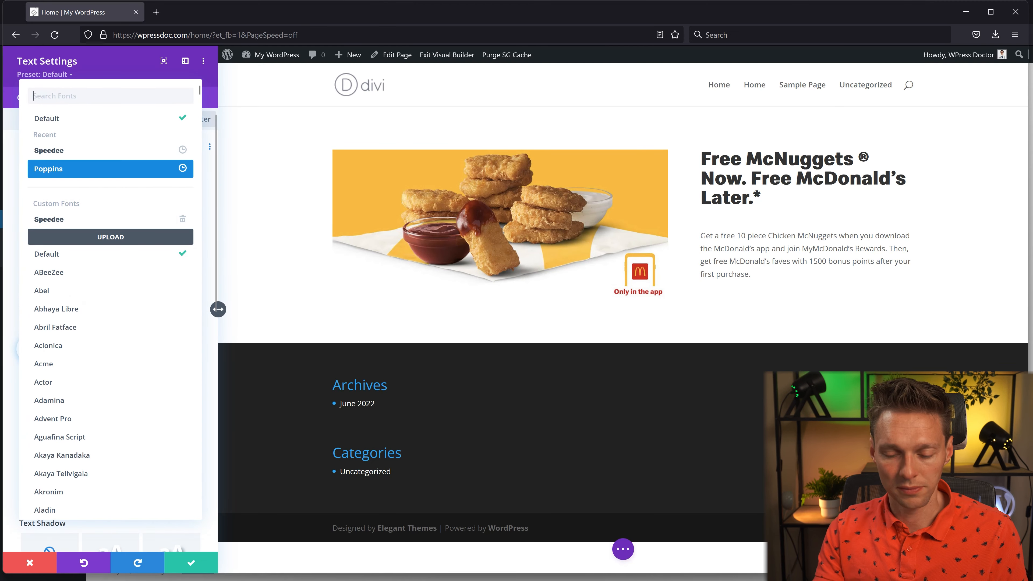
text(robot)
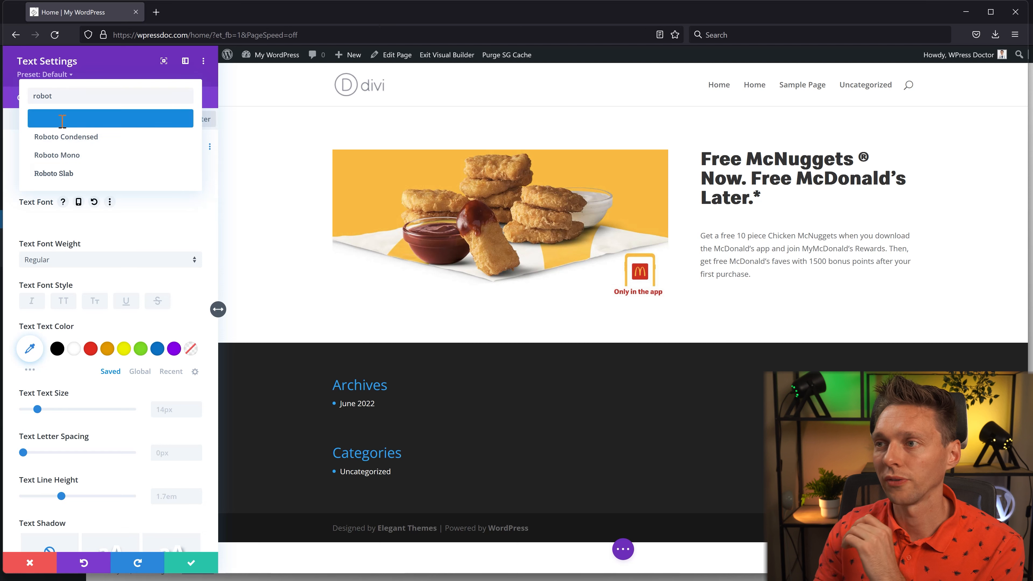
click(62, 120)
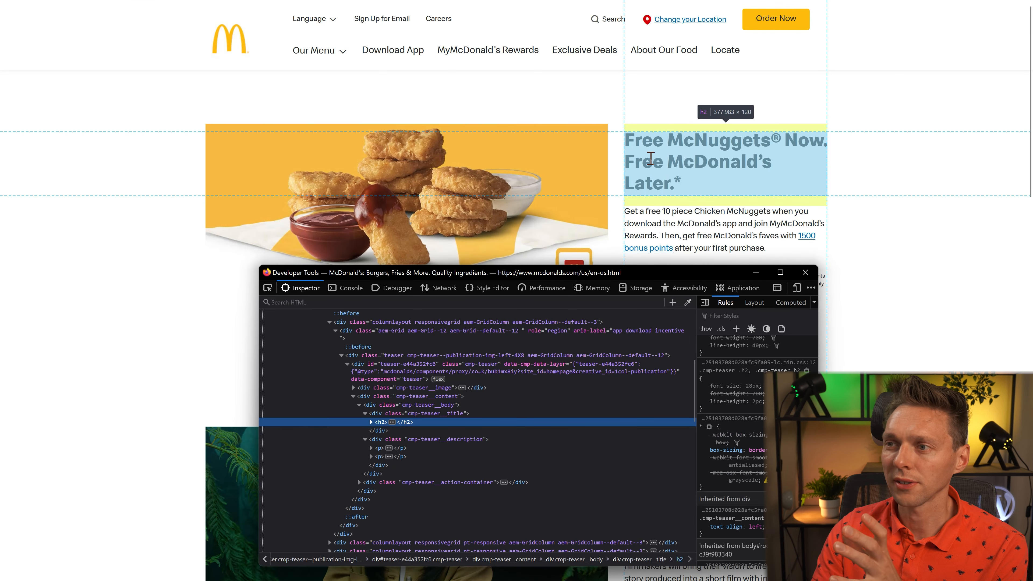
scroll(743, 452, down, 5)
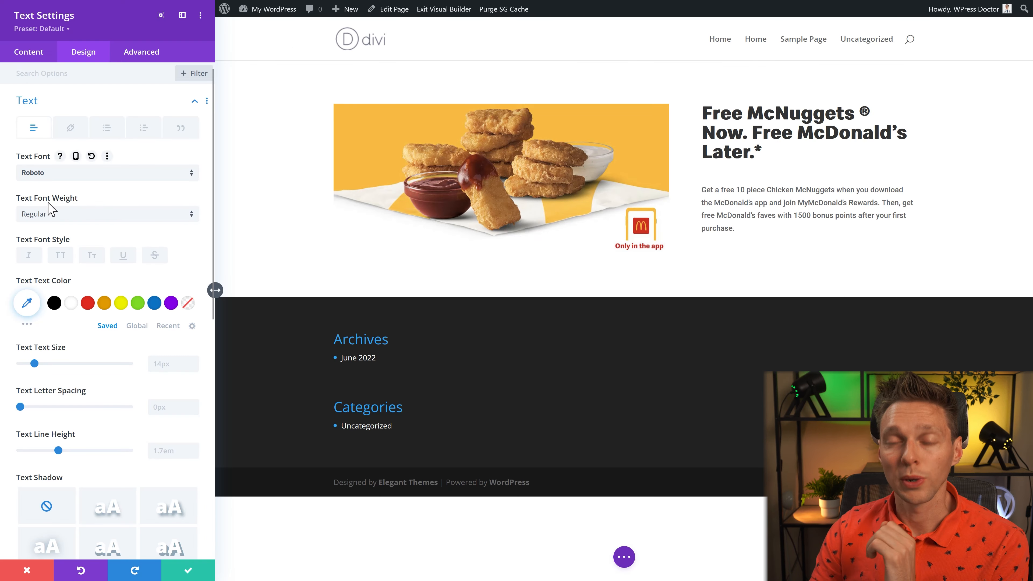
Add the McDonald's dark text colour to the global colours, apply it to the paragraph text and save the module
click(141, 326)
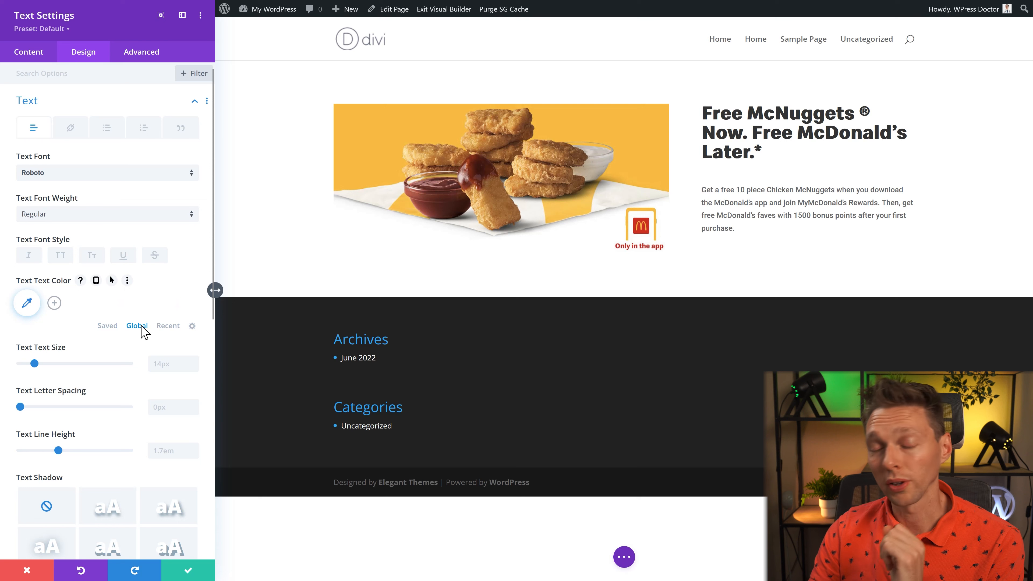
click(54, 304)
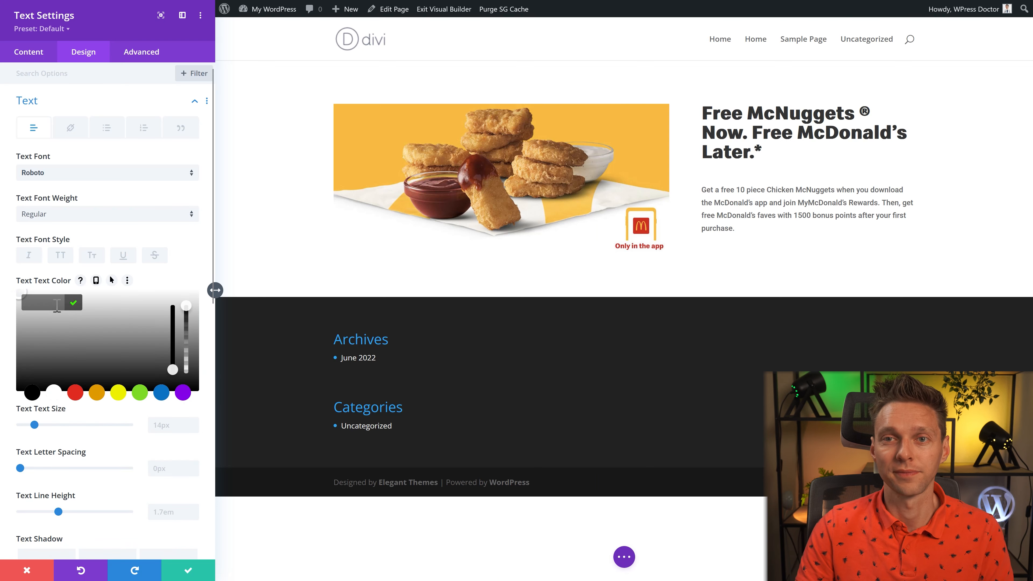
click(66, 305)
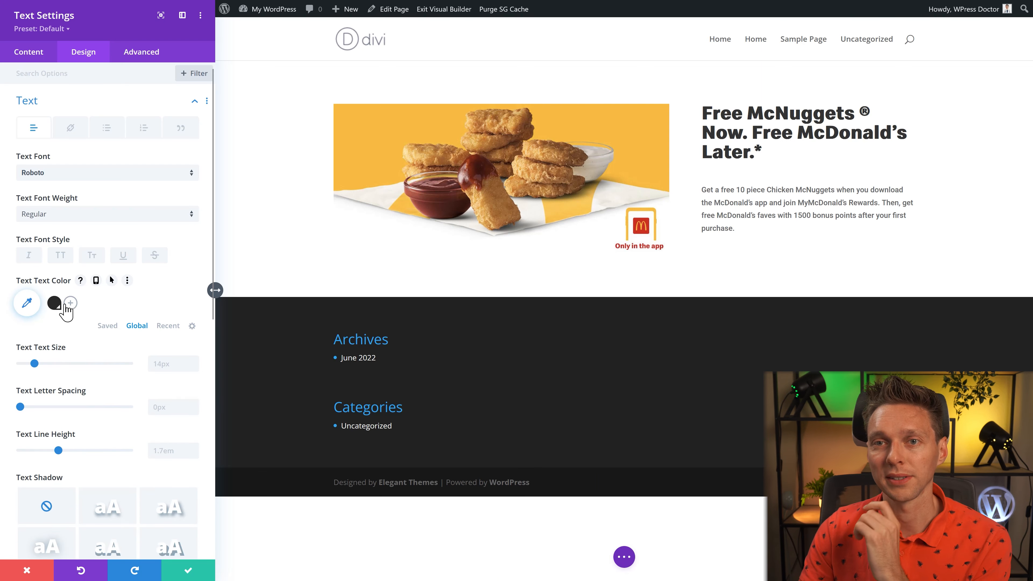
click(54, 304)
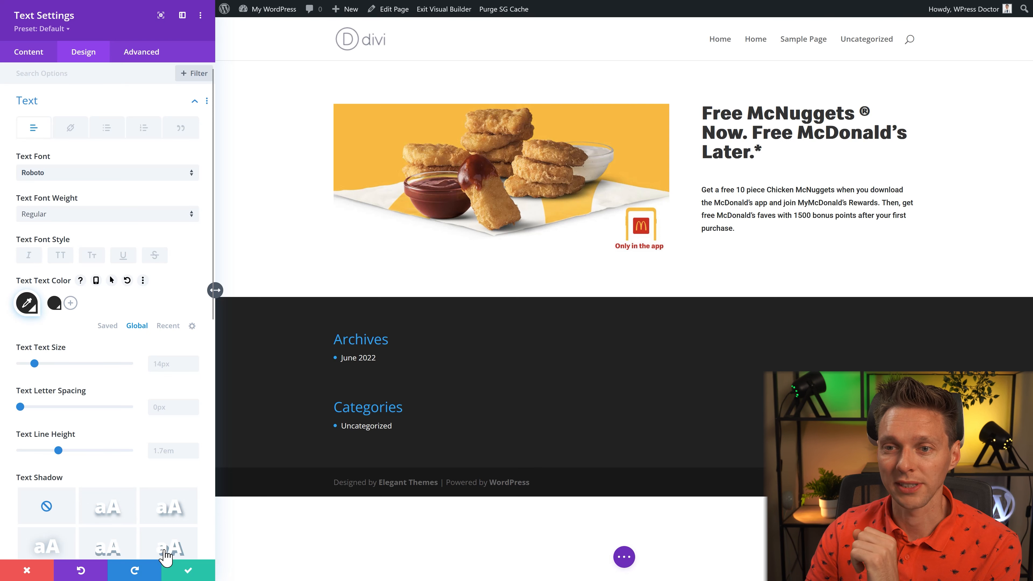
click(188, 569)
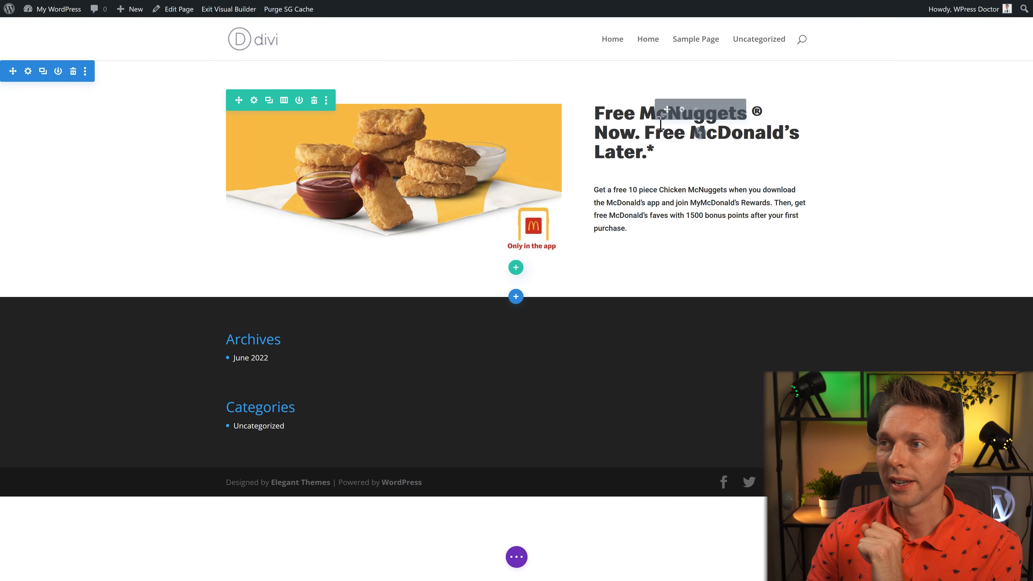
Apply the dark global colour to the H2 text of the McNuggets heading and save the module
click(682, 108)
click(702, 105)
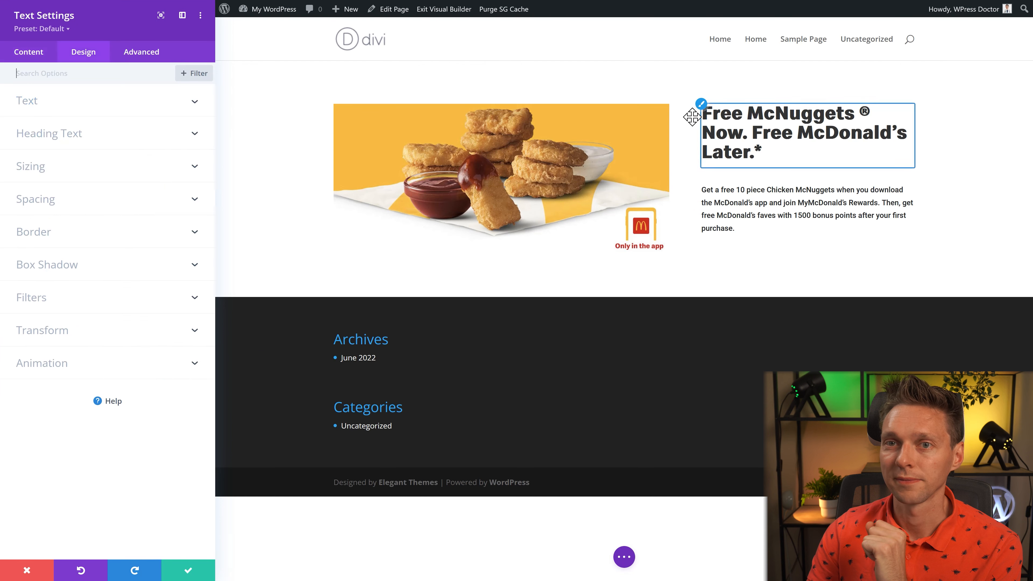
click(136, 347)
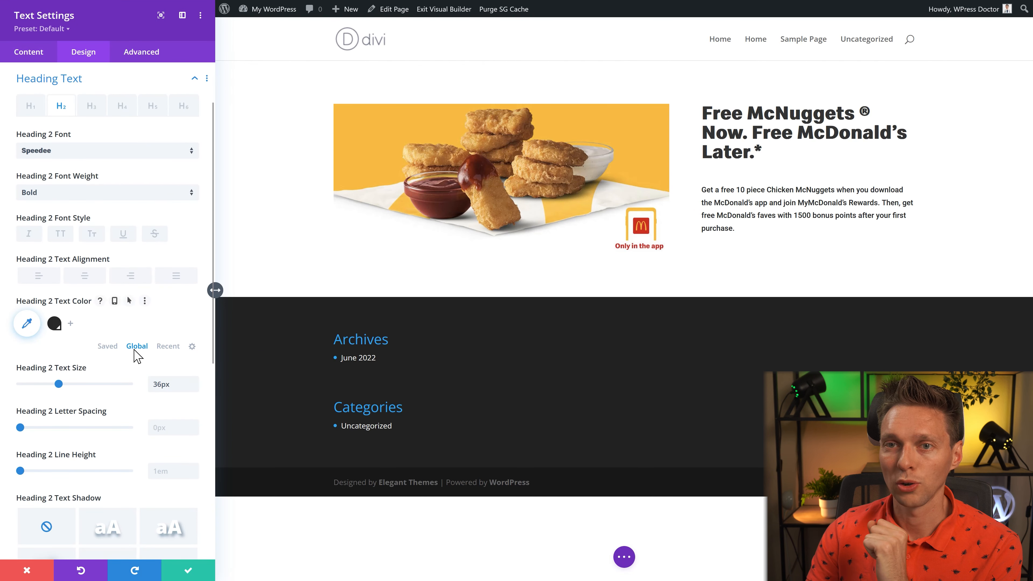
click(54, 323)
click(187, 570)
Duplicate the paragraph module and replace the copy's text with the "*Offer valid 1x thru the last day of the month" terms
mouse_move(676, 212)
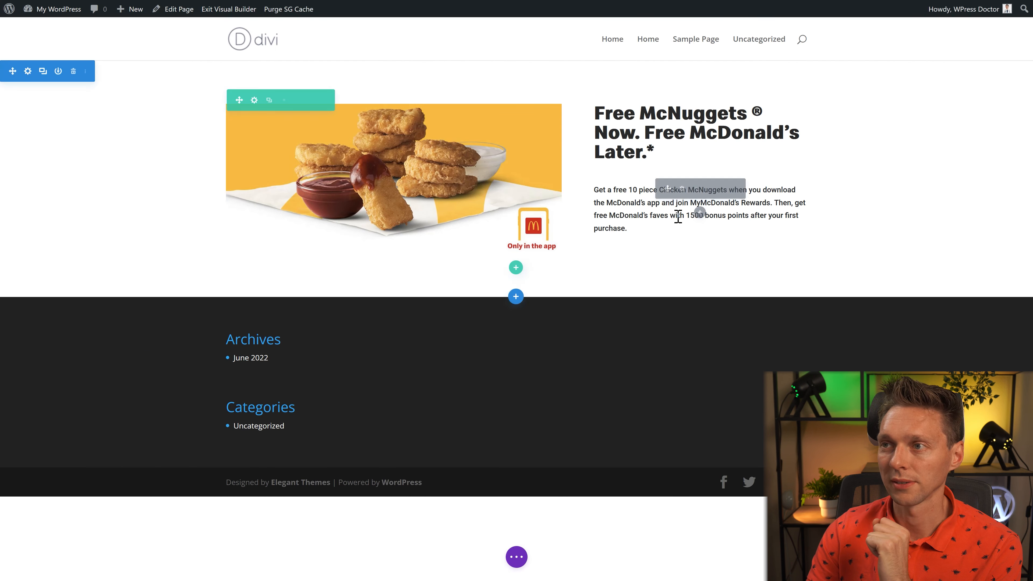
click(695, 189)
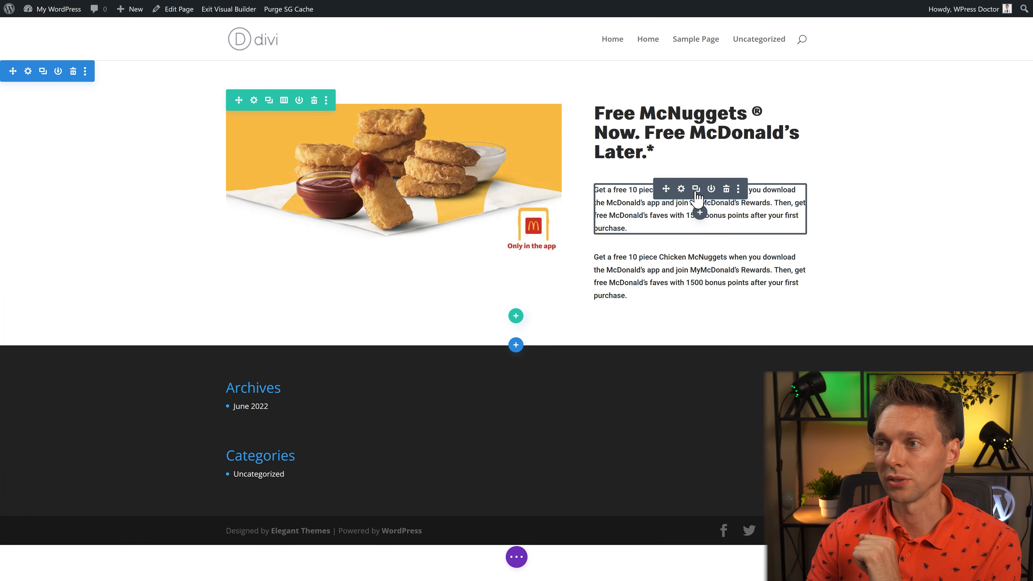
triple_click(681, 268)
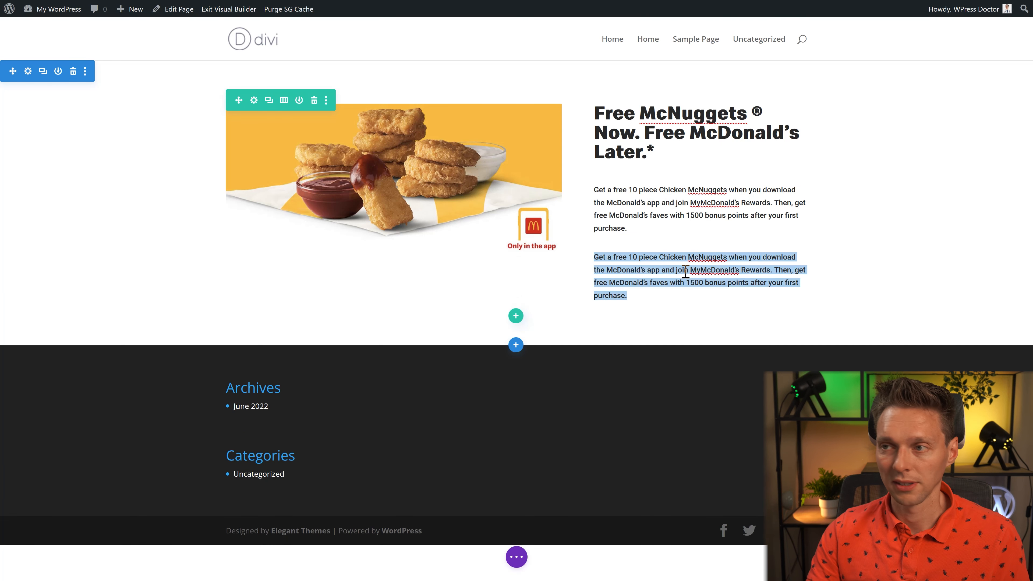
click(786, 308)
Set the offer terms' text size to 9px and font weight to Light, and save the module
click(83, 51)
click(61, 101)
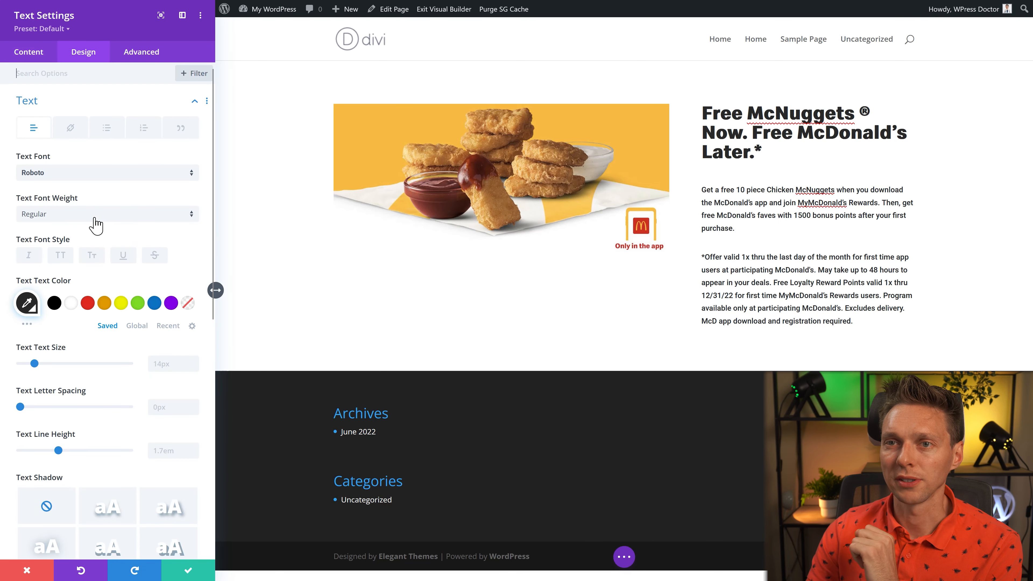
click(193, 370)
click(193, 370)
click(193, 370)
click(193, 370)
click(193, 370)
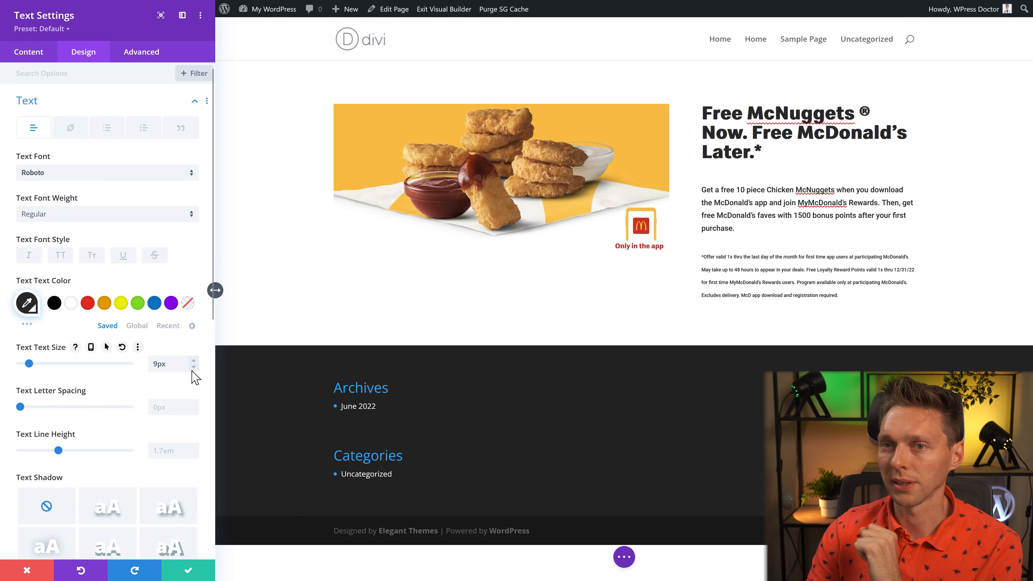
click(69, 215)
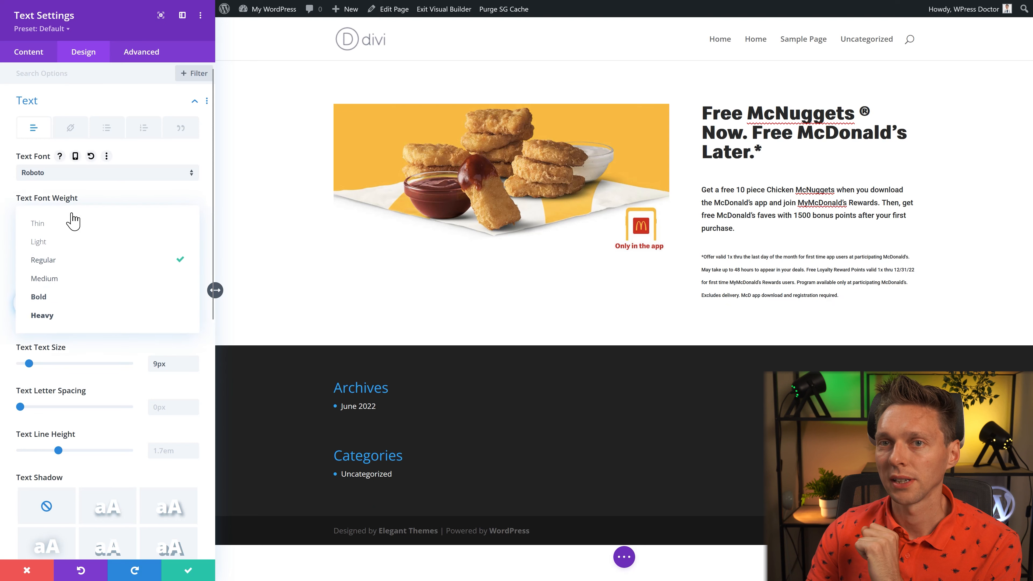
click(63, 243)
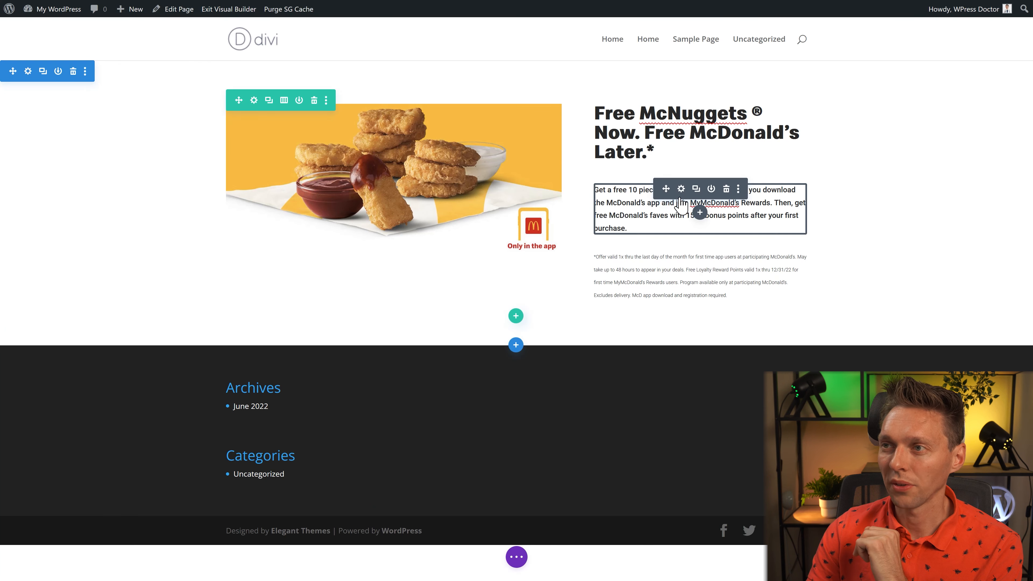
Try the Light font weight on the main paragraph, compare it with the McDonald's page and return it to Regular
click(679, 190)
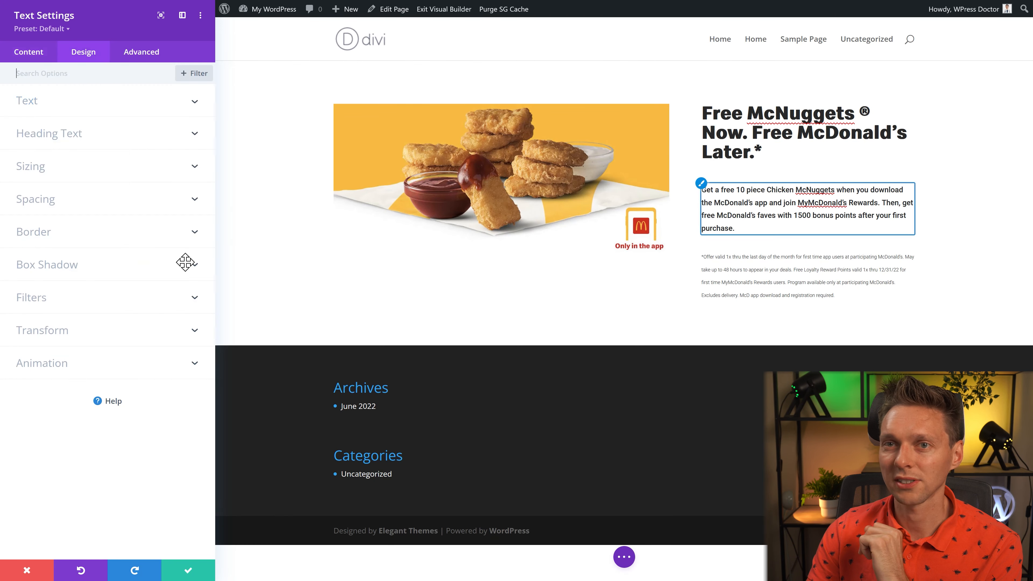
click(81, 101)
click(71, 214)
click(61, 240)
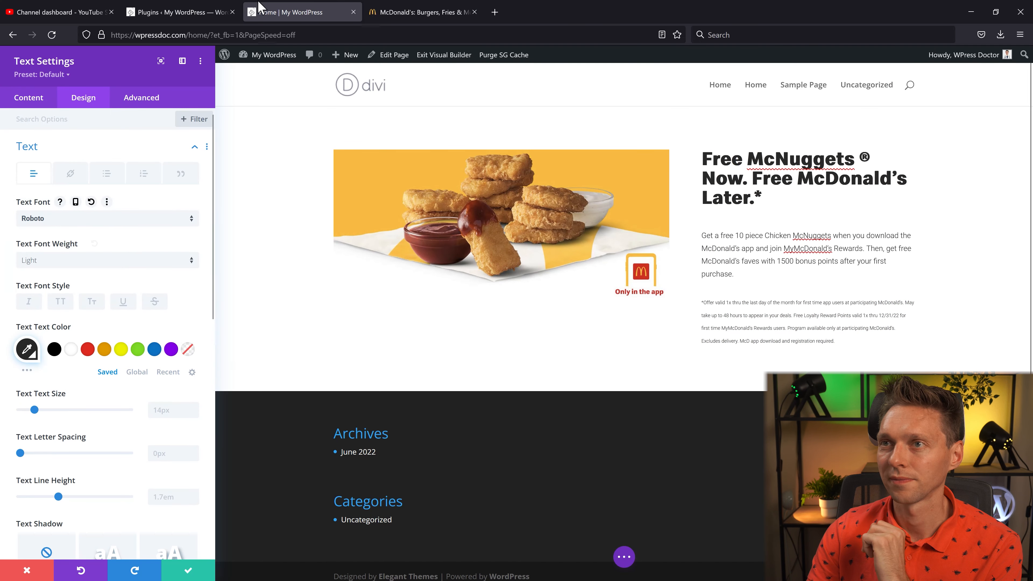
click(401, 13)
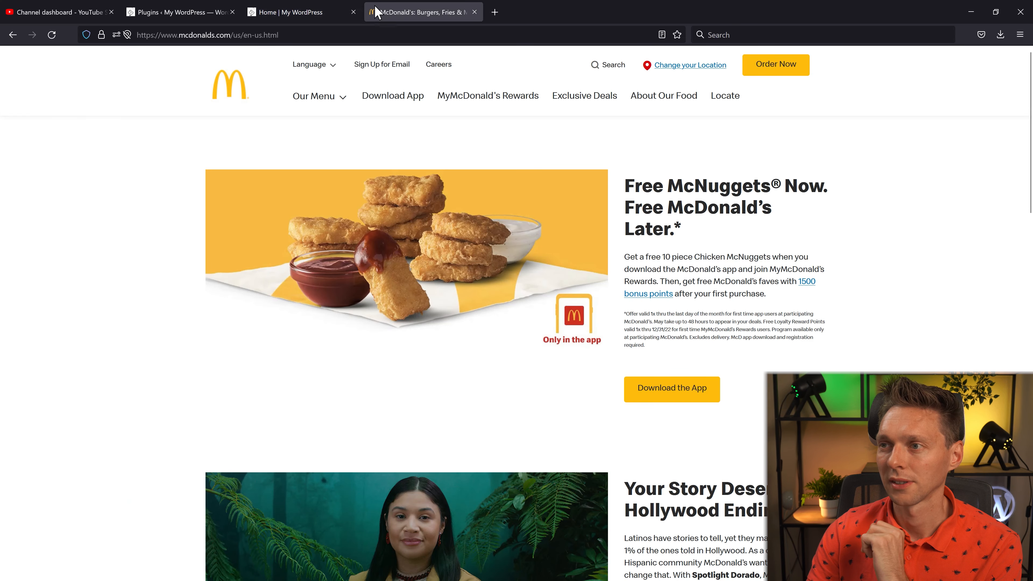
click(284, 12)
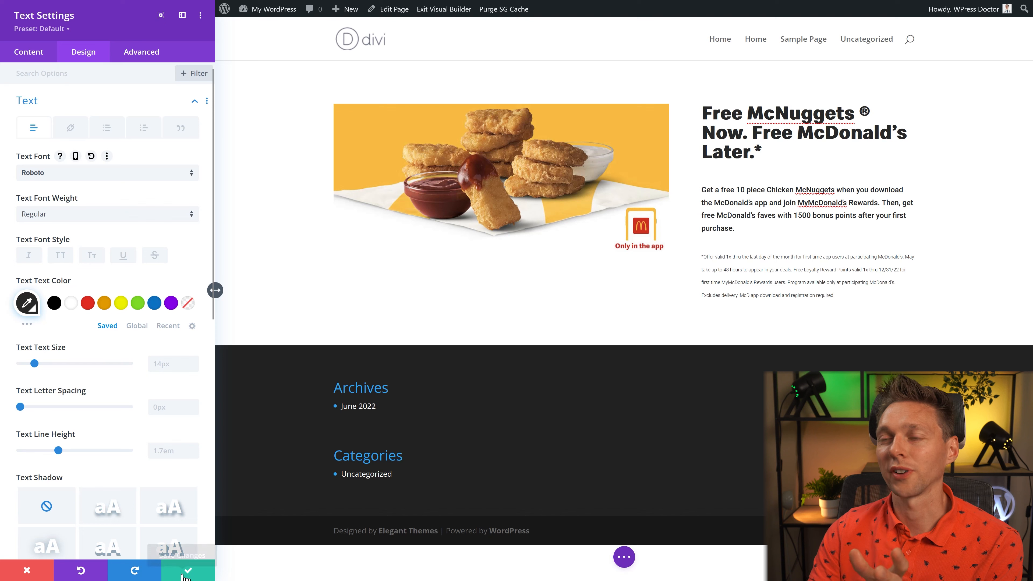
click(186, 572)
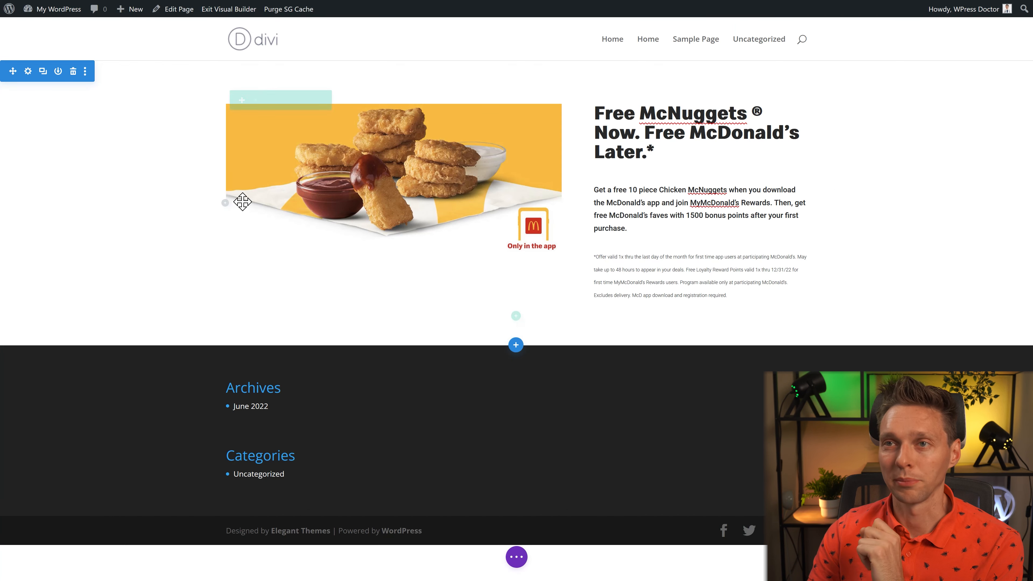
Set the maximum width of the row holding the image and text to 1280px and save it
click(255, 101)
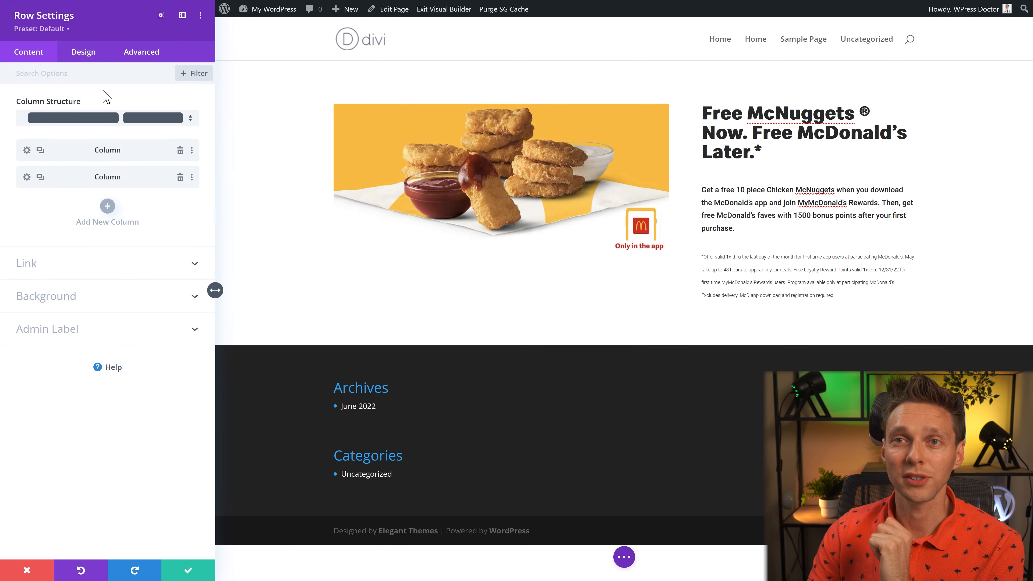
click(87, 64)
click(41, 109)
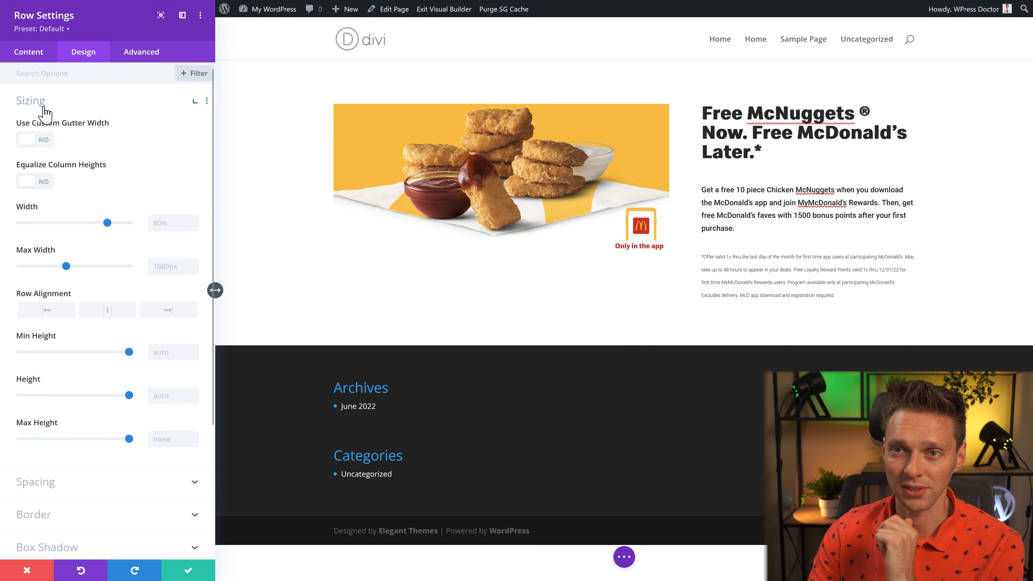
click(170, 267)
text(1280px)
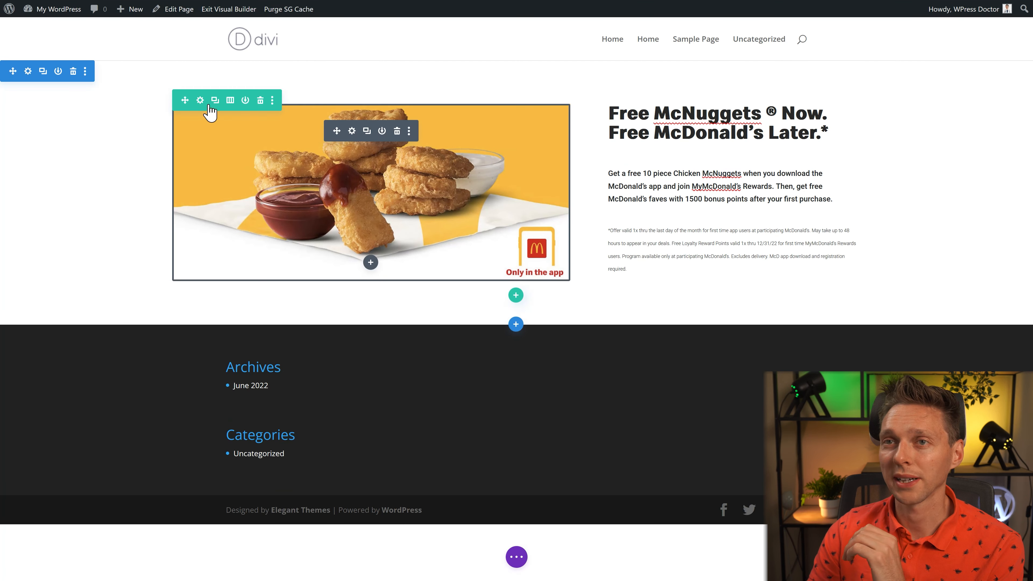
Enable a custom, narrower gutter width for the row and compare the layout with the McDonald's page
click(200, 101)
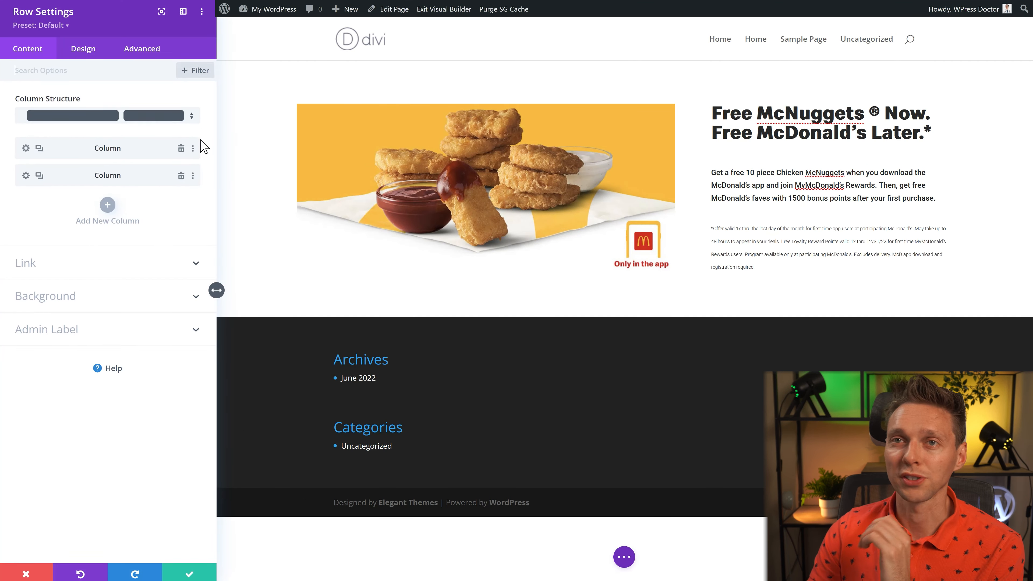
click(84, 55)
click(116, 182)
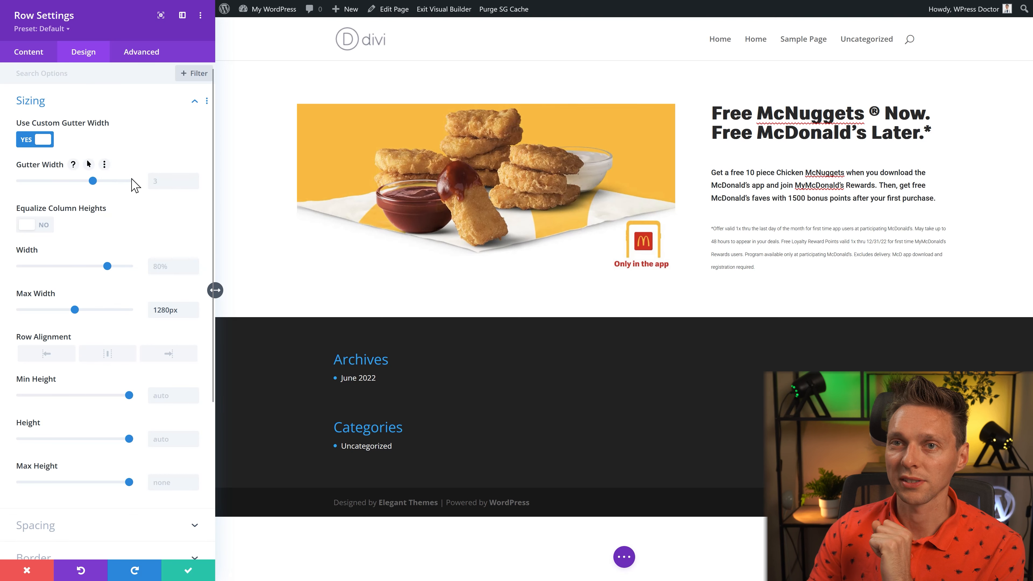
drag(89, 182, 69, 182)
drag(111, 21, 157, 65)
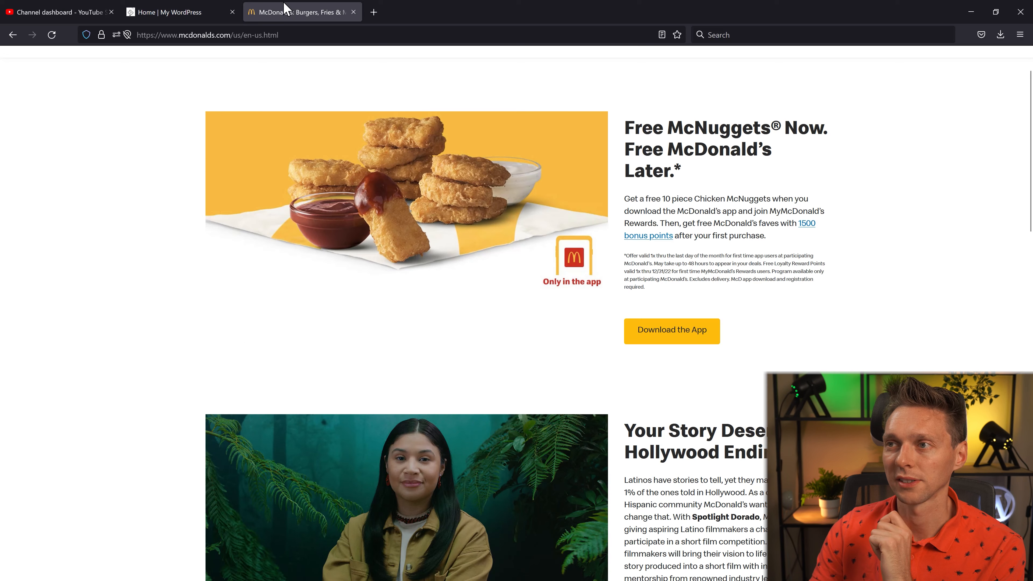
key(ctrl+Page_Up)
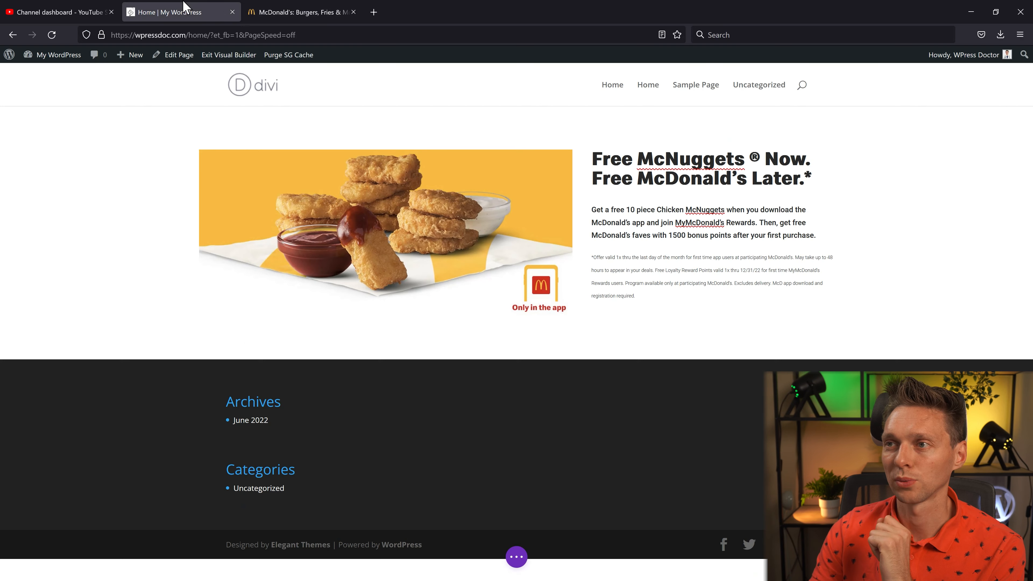
click(282, 6)
scroll(387, 161, up, 1)
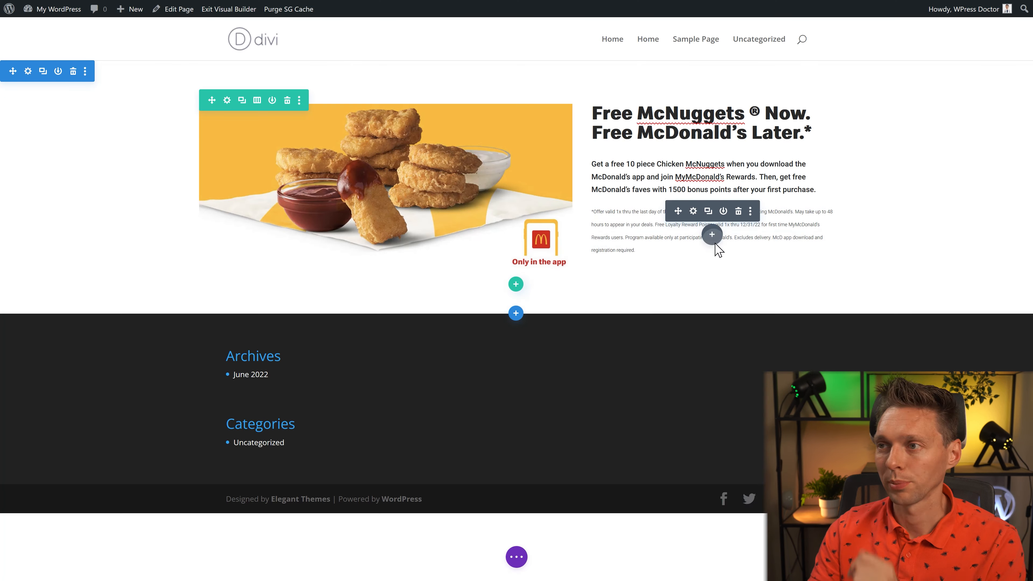
Insert a Button module below the offer terms and set its text to "Download the app"
click(712, 234)
text(button)
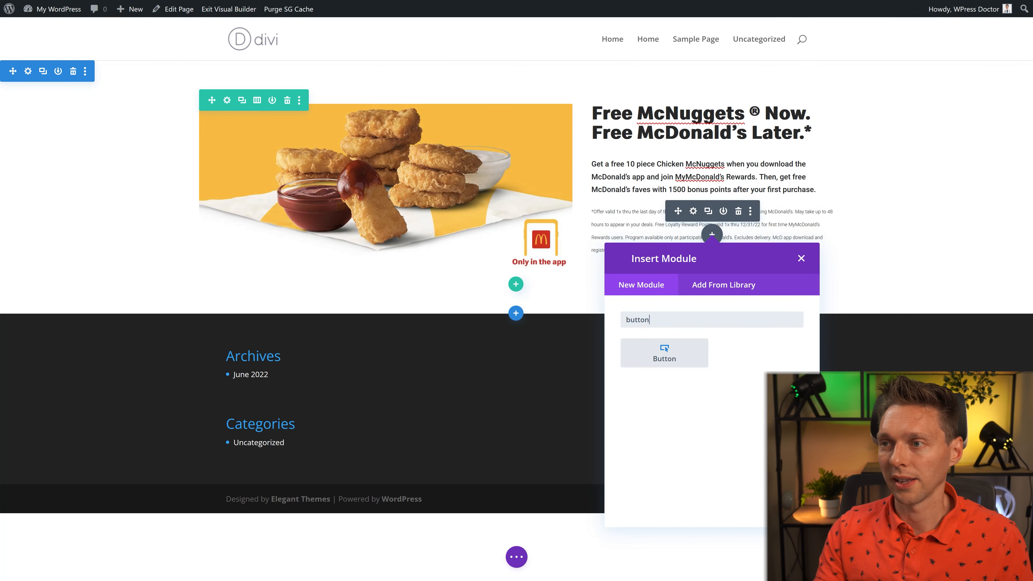
click(664, 353)
click(100, 337)
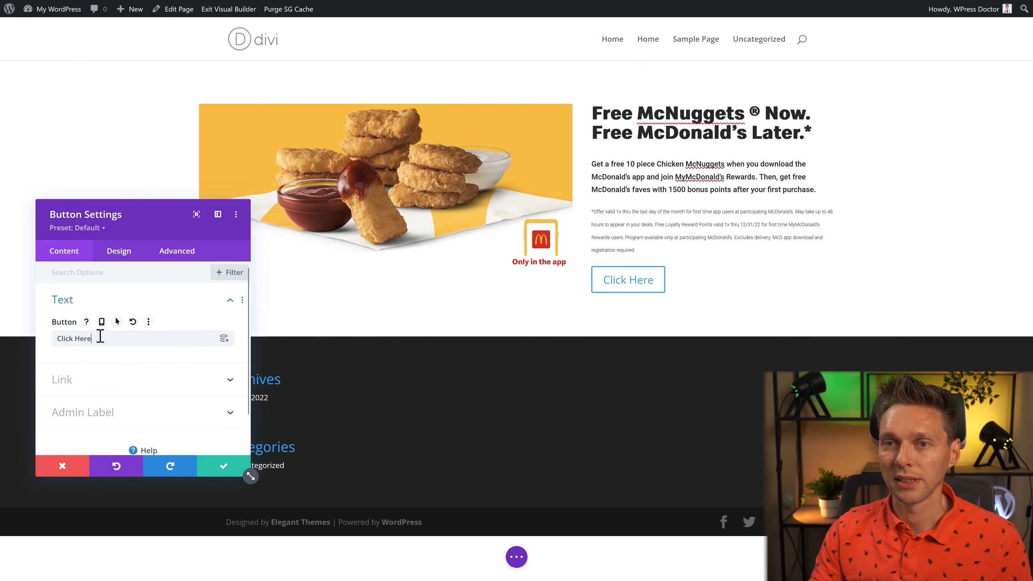
key(ctrl+a)
text(Download the app)
key(BackSpace)
key(BackSpace)
text(app)
Dock the button's settings beside the page and enable custom styles for the button
click(218, 215)
click(84, 51)
click(48, 158)
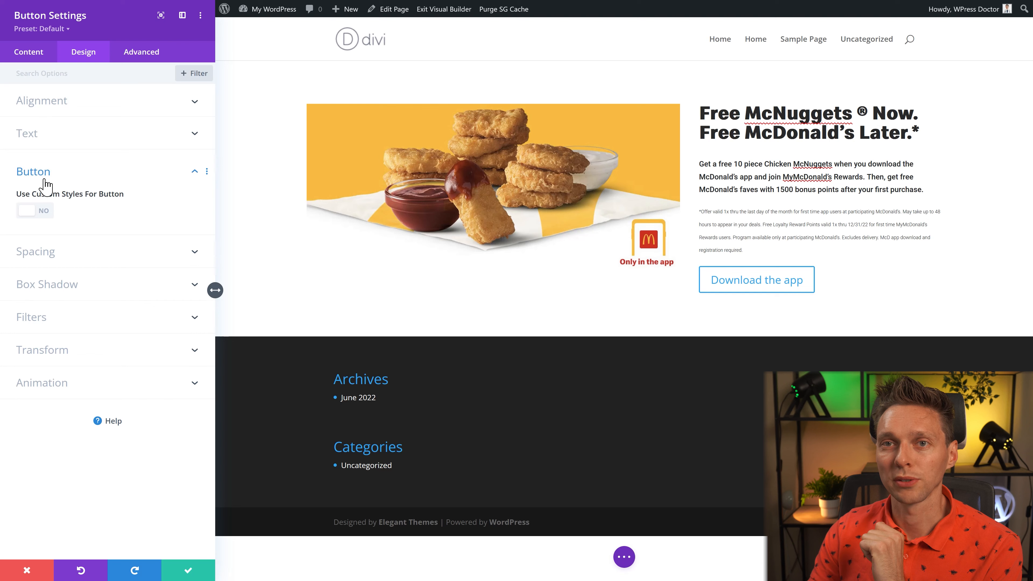
click(43, 211)
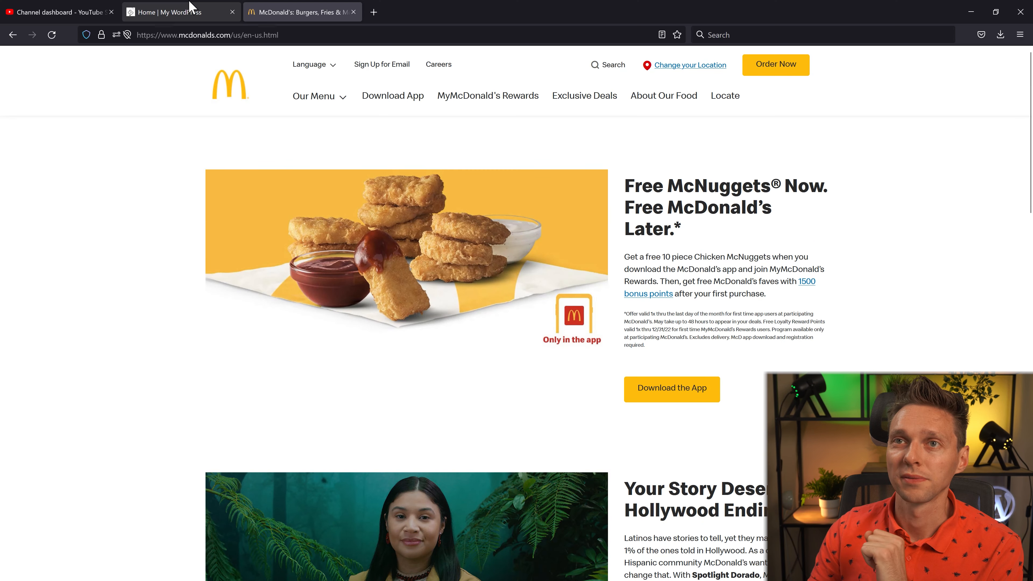
Add the yellow of the McDonald's button to the global colours and set the button text colour to white
click(191, 9)
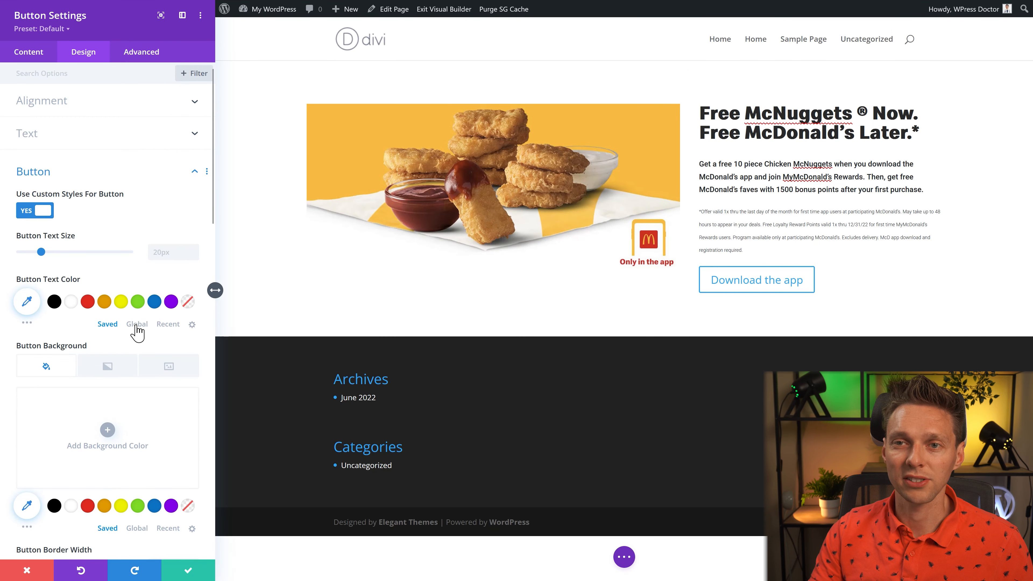
click(70, 305)
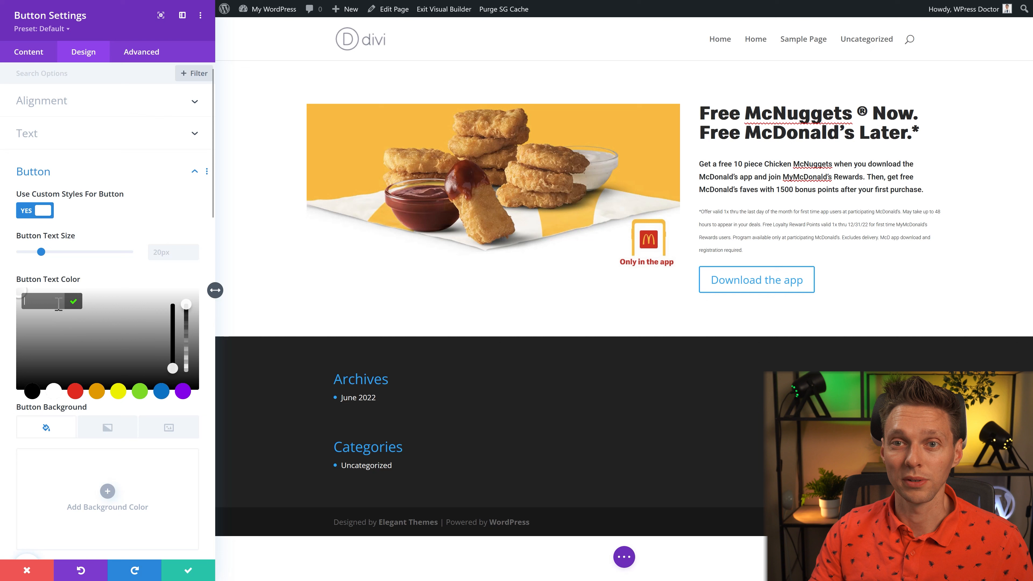
key(ctrl+v)
click(72, 302)
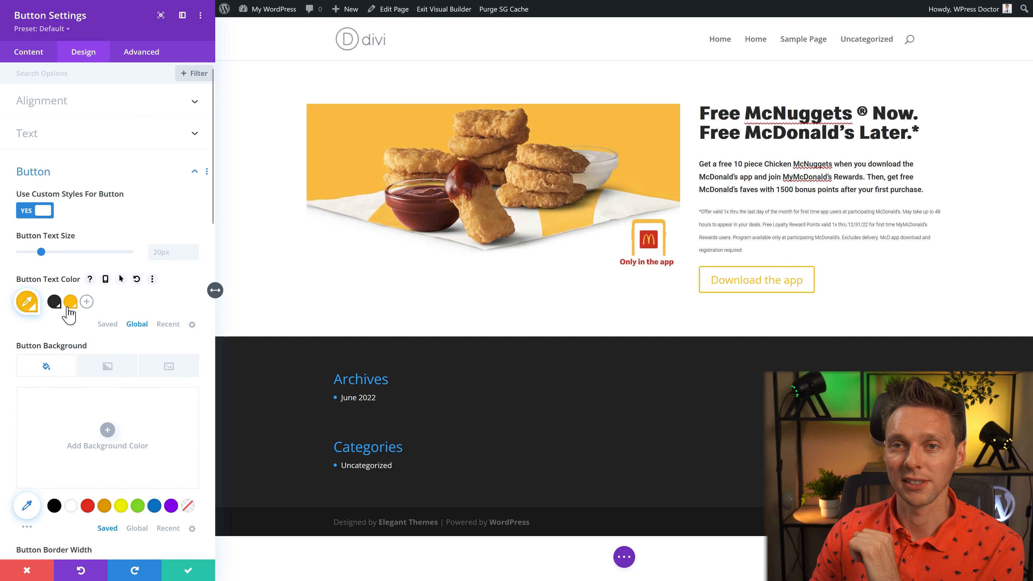
click(107, 324)
click(70, 302)
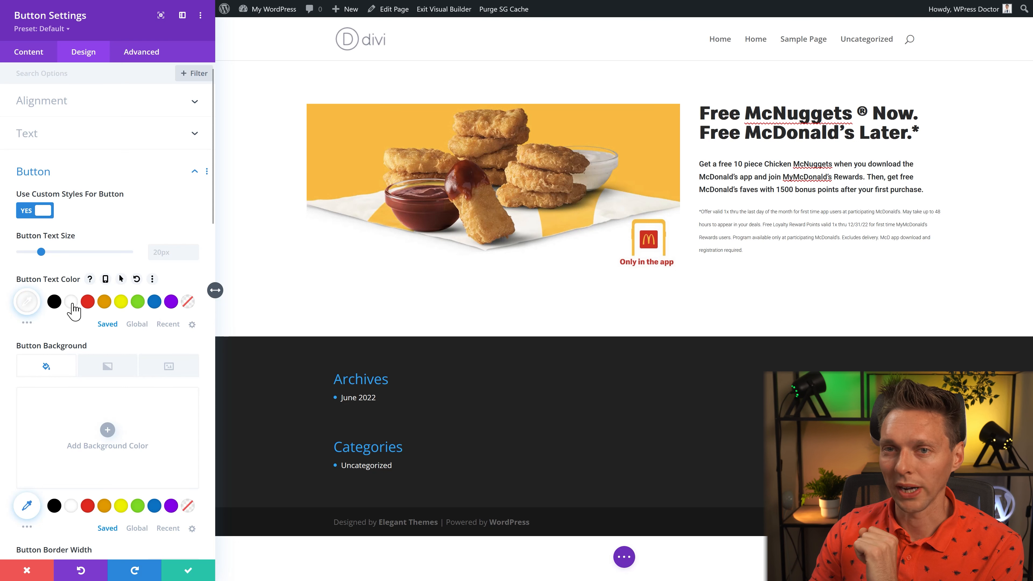
Set the button background to the global yellow and the button border radius to 4 px
click(137, 528)
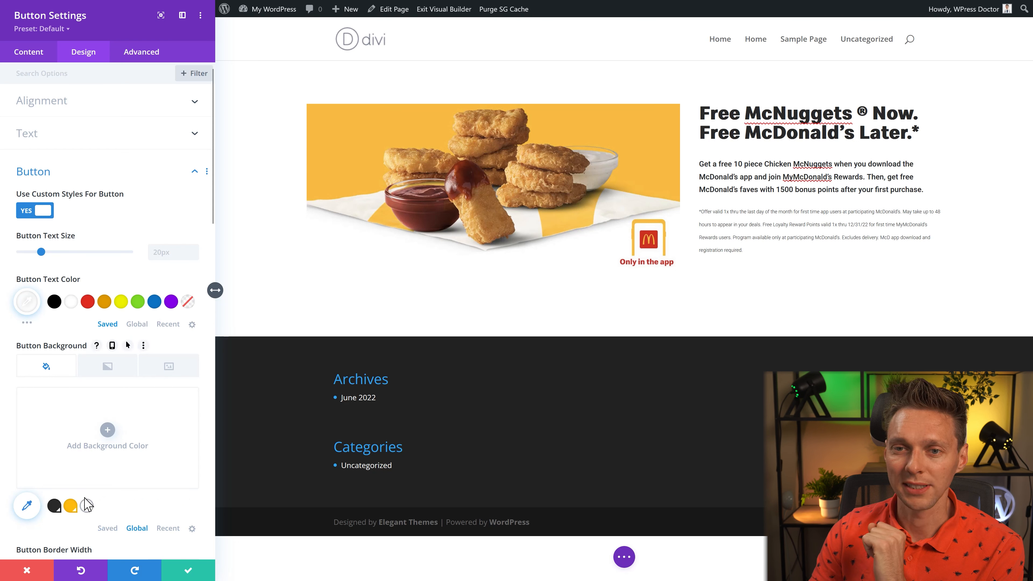
click(71, 505)
scroll(179, 401, down, 5)
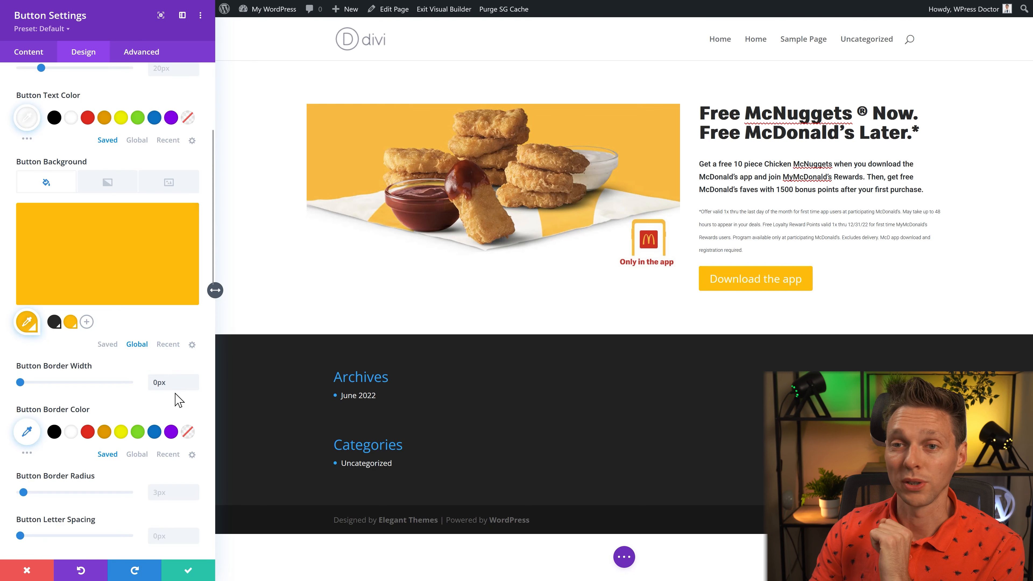
scroll(175, 389, down, 3)
click(181, 370)
text(4)
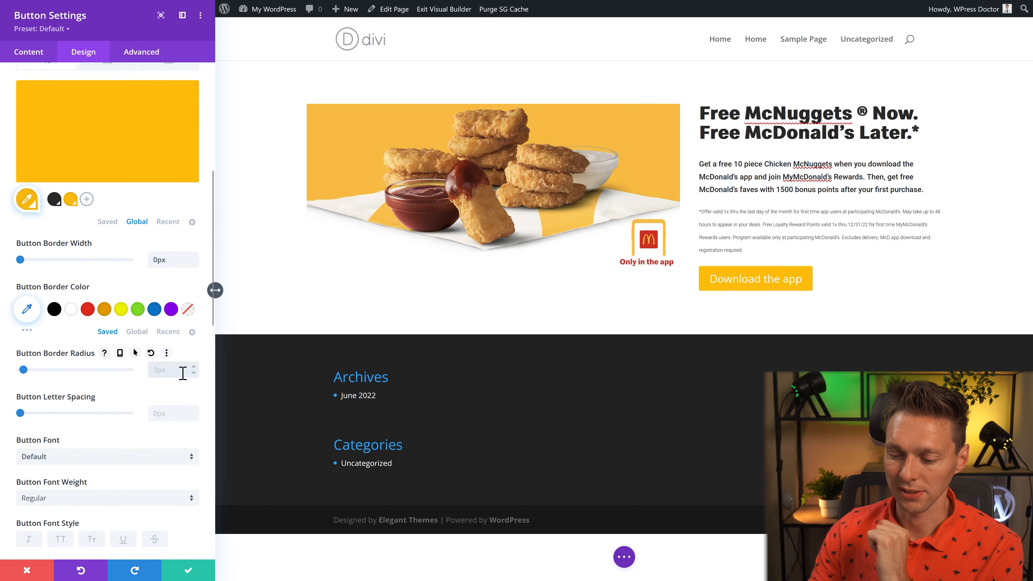
Change the button text colour to the dark global colour
scroll(115, 249, up, 6)
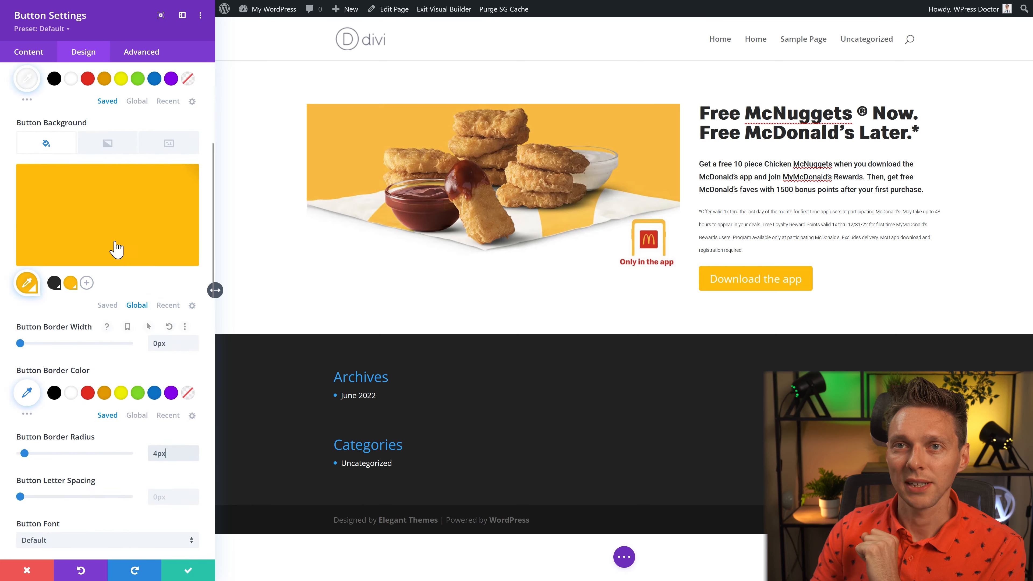
click(137, 263)
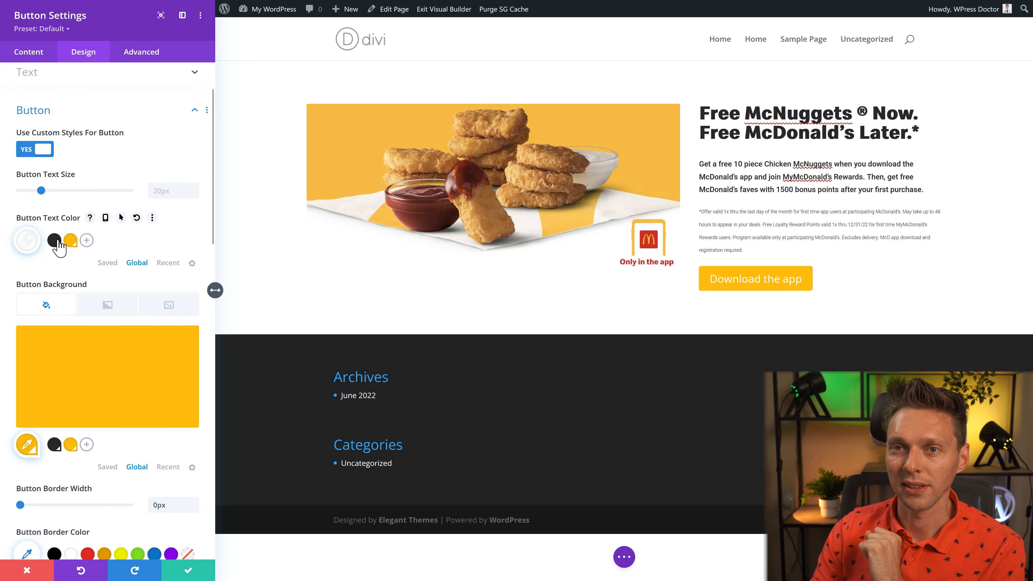
click(54, 240)
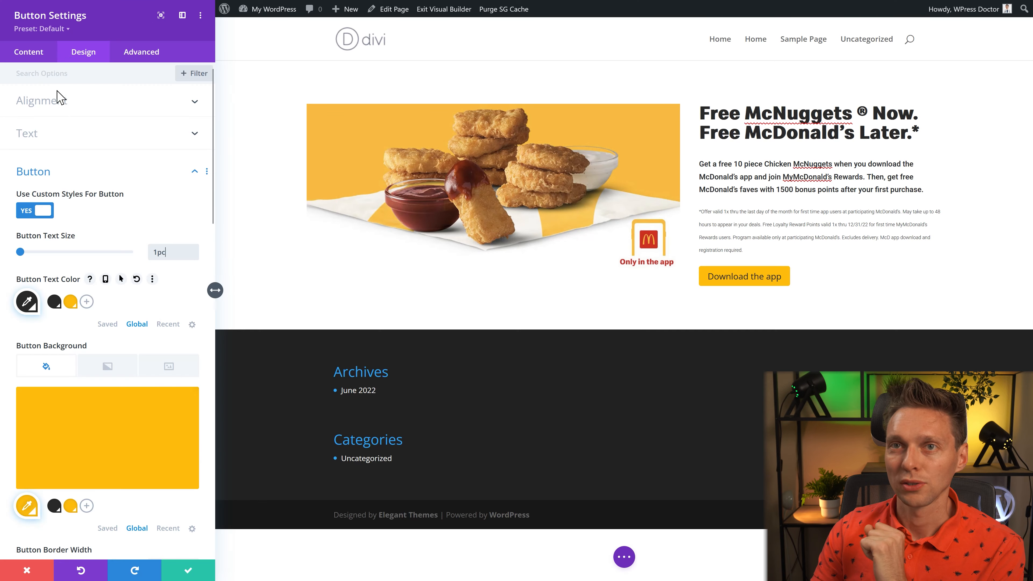
Give the button linked top and bottom padding of 5 px plus linked left and right padding, and save its settings
click(65, 171)
click(62, 204)
click(44, 299)
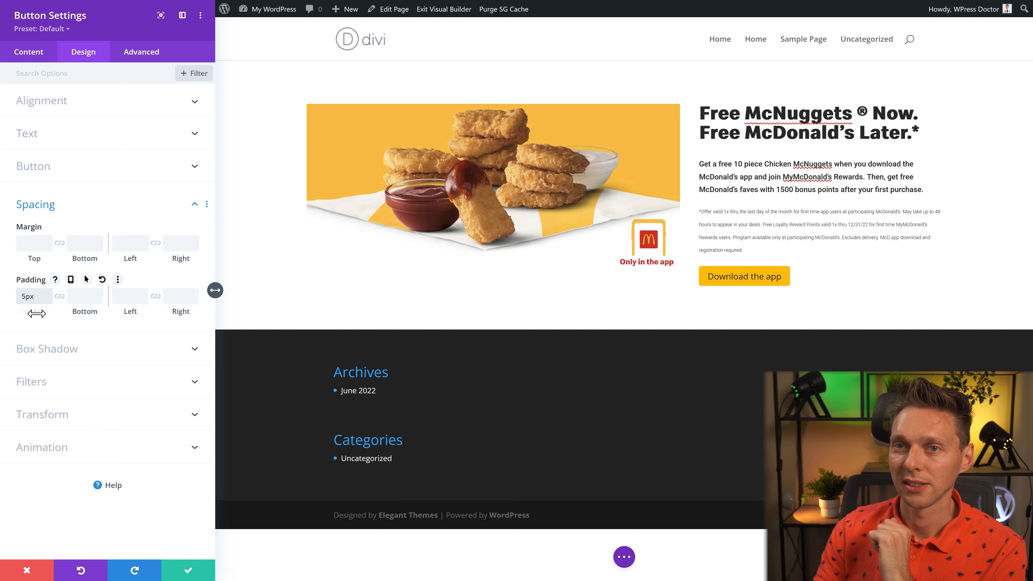
click(61, 298)
mouse_move(69, 312)
mouse_down()
mouse_move(99, 316)
mouse_move(72, 314)
mouse_up()
click(129, 299)
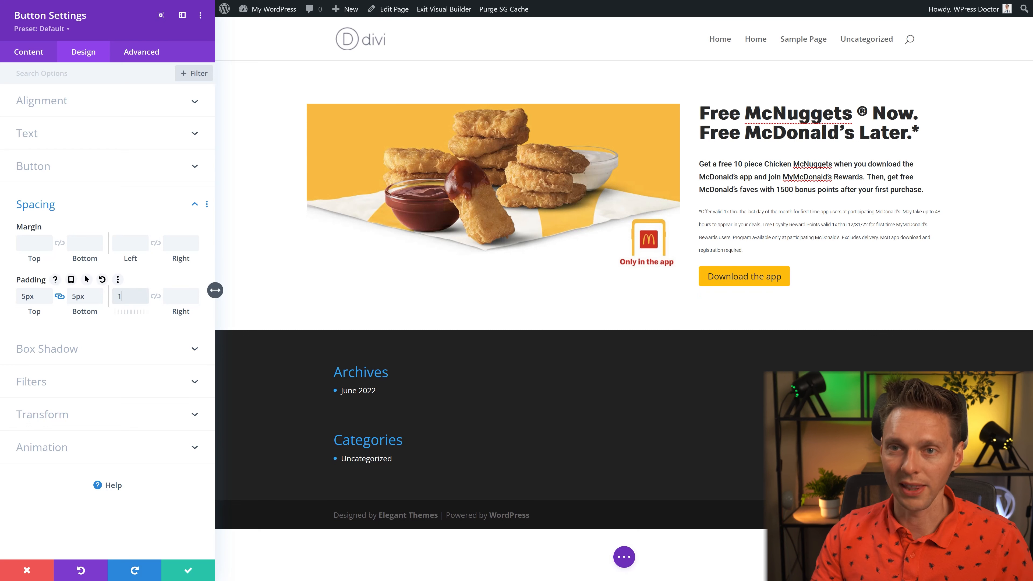
click(156, 296)
drag(163, 315, 191, 321)
click(189, 575)
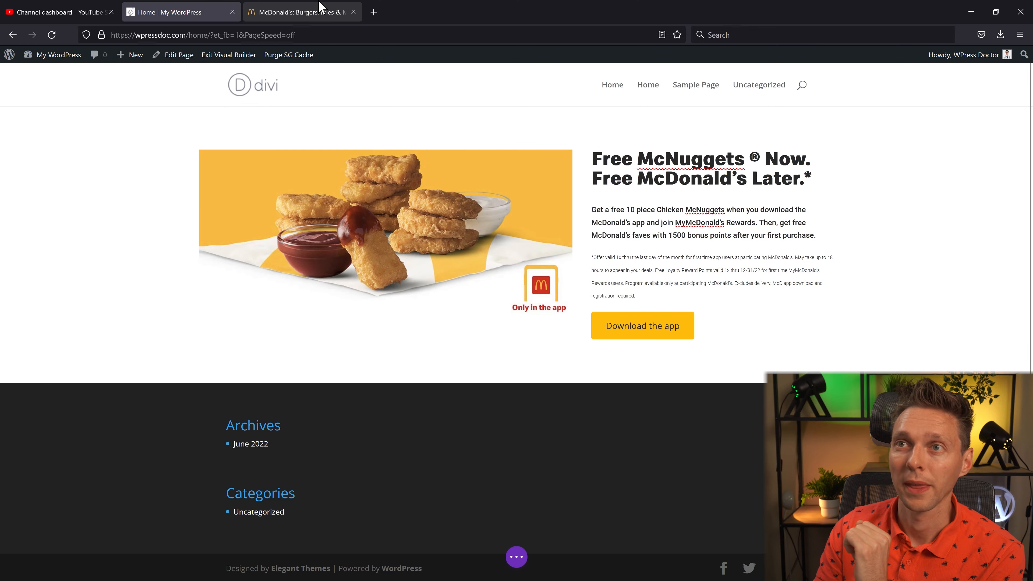
Compare the button, column widths and following sections with the McDonald's homepage
click(313, 11)
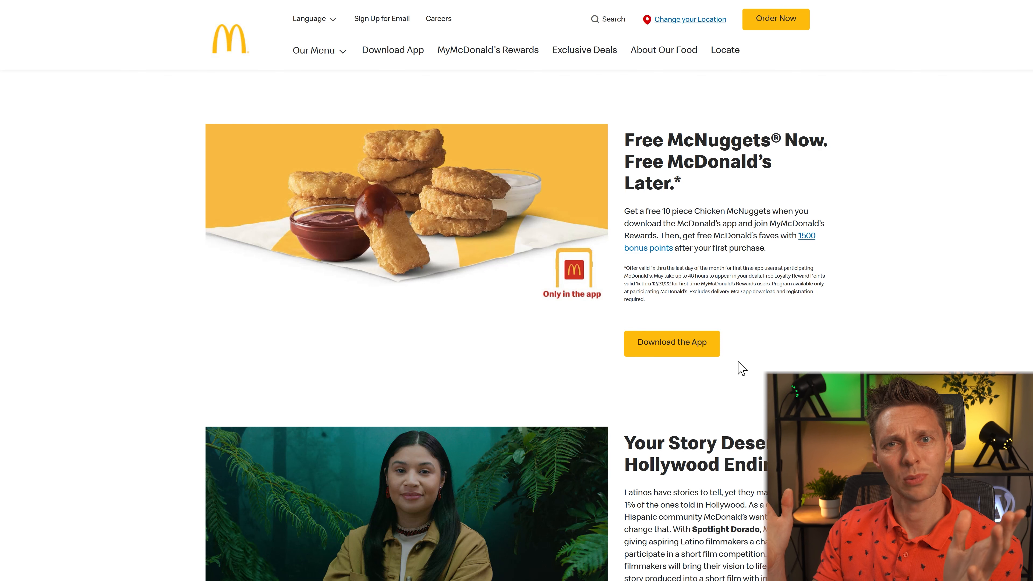
middle_click(849, 337)
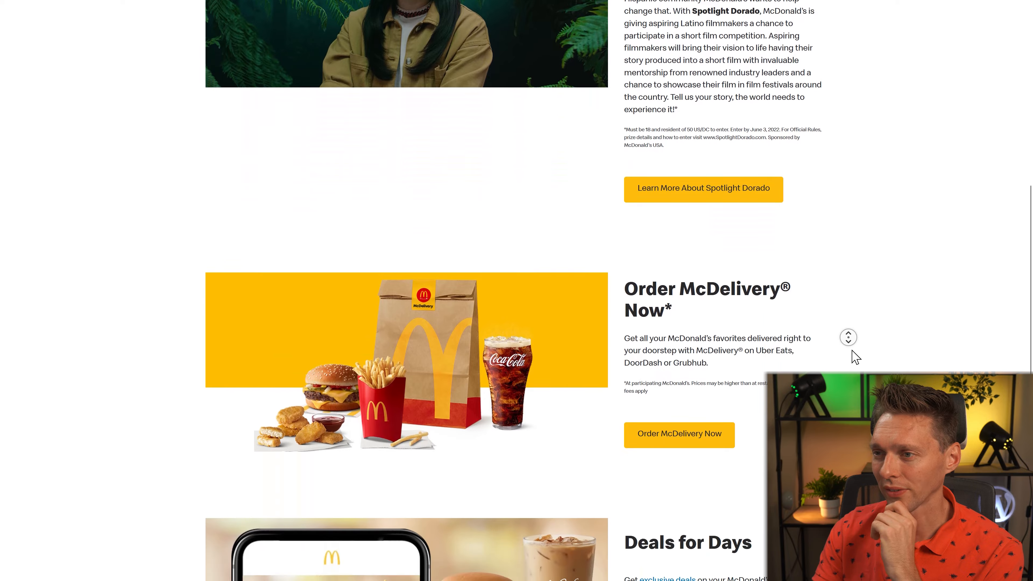
middle_click(851, 344)
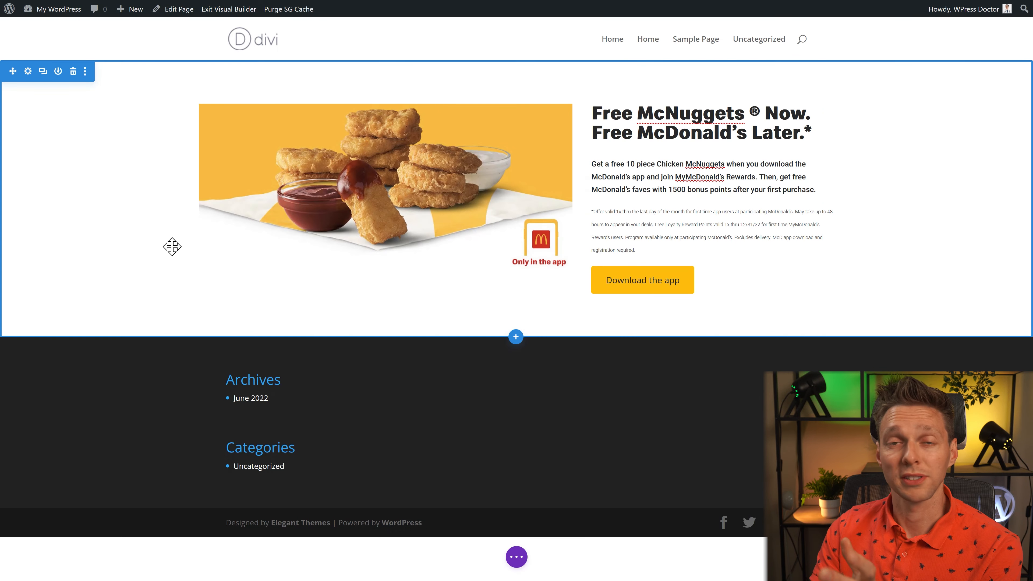
click(295, 6)
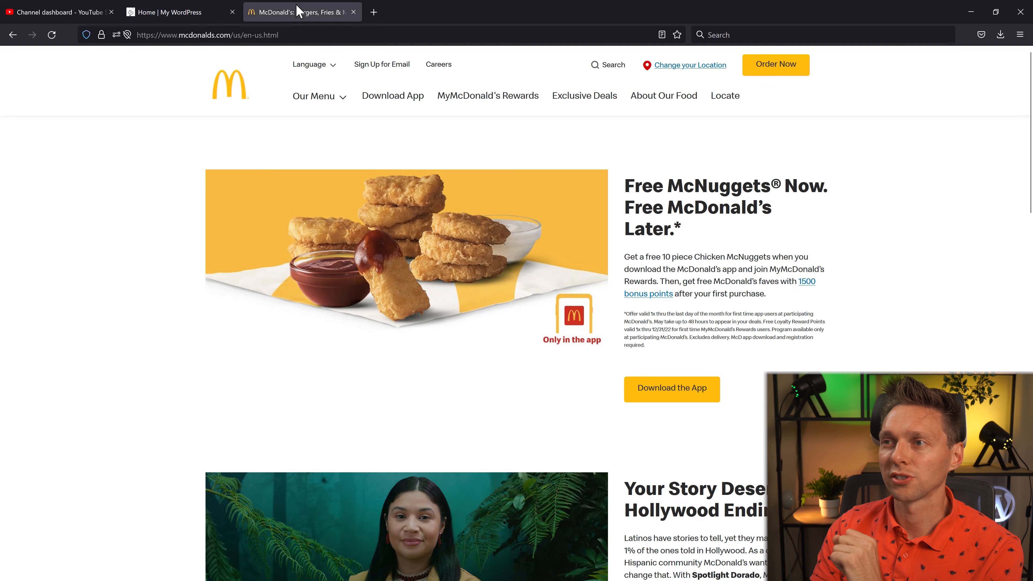
mouse_move(357, 3)
Change the offer row to a layout with a two-thirds column and a one-third column
click(207, 4)
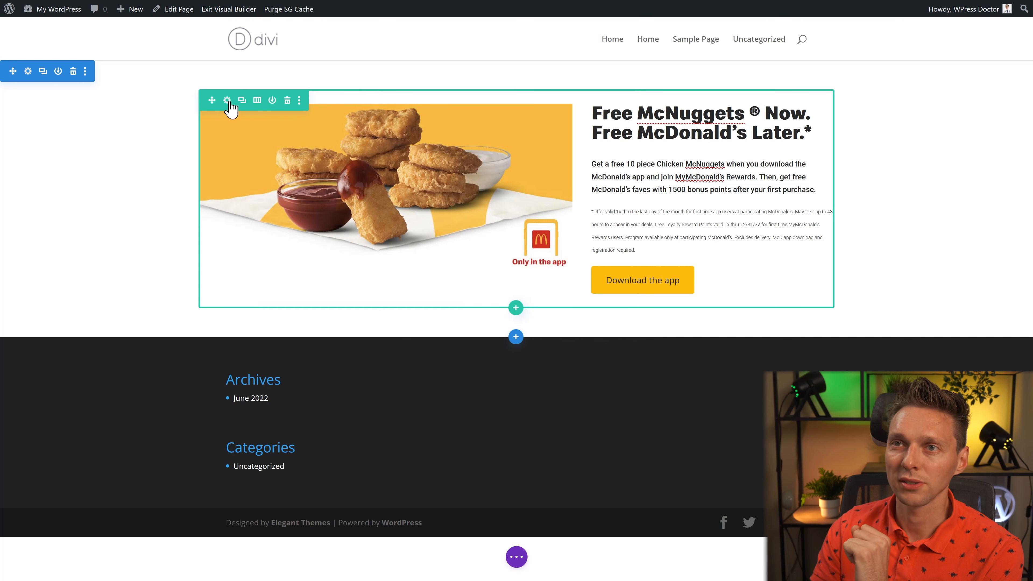
click(258, 101)
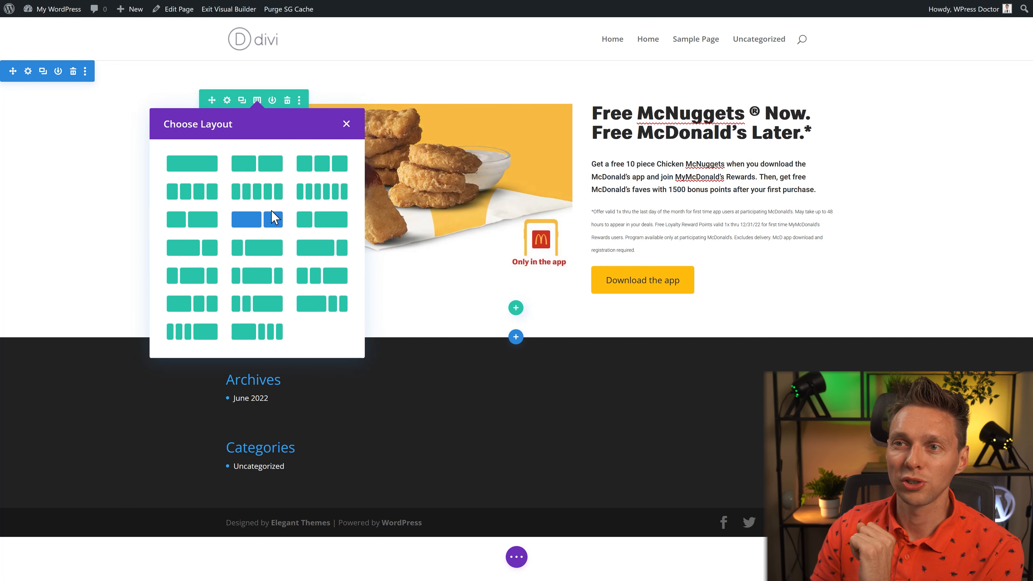
click(194, 253)
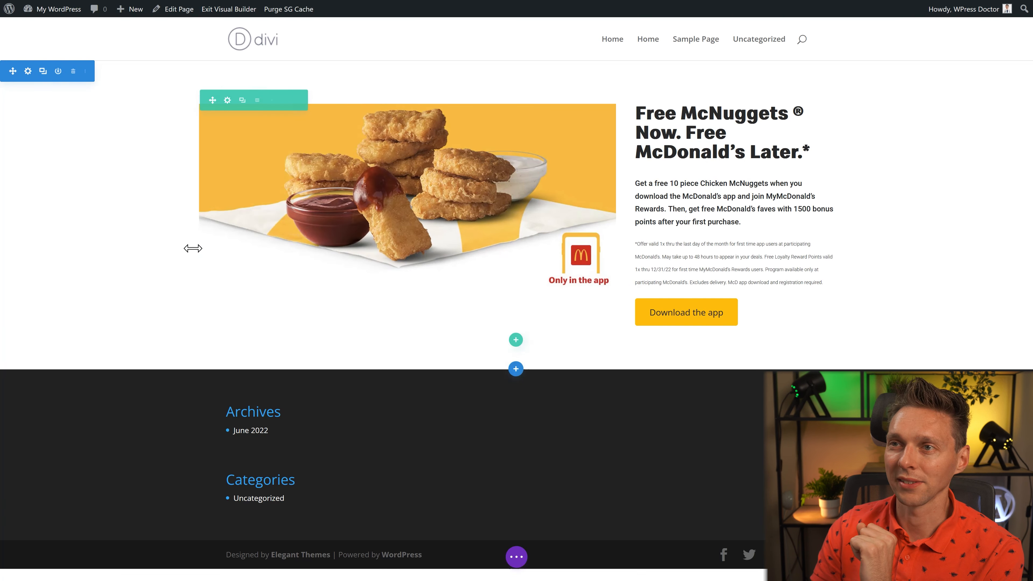
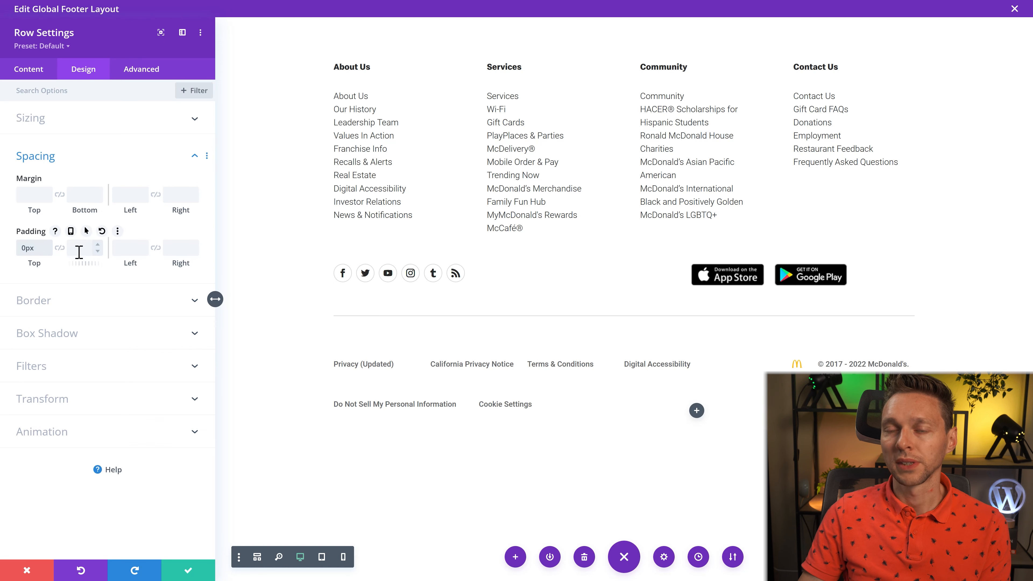
Save the 0 px top padding of the footer row, and reduce the bottom padding of the Privacy link row
click(188, 570)
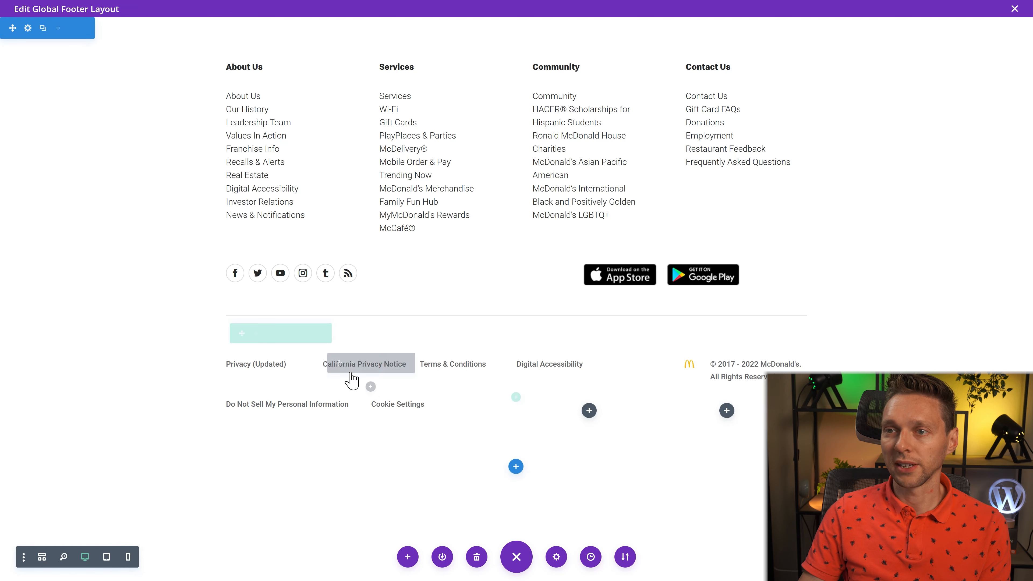
click(256, 334)
click(92, 76)
click(48, 159)
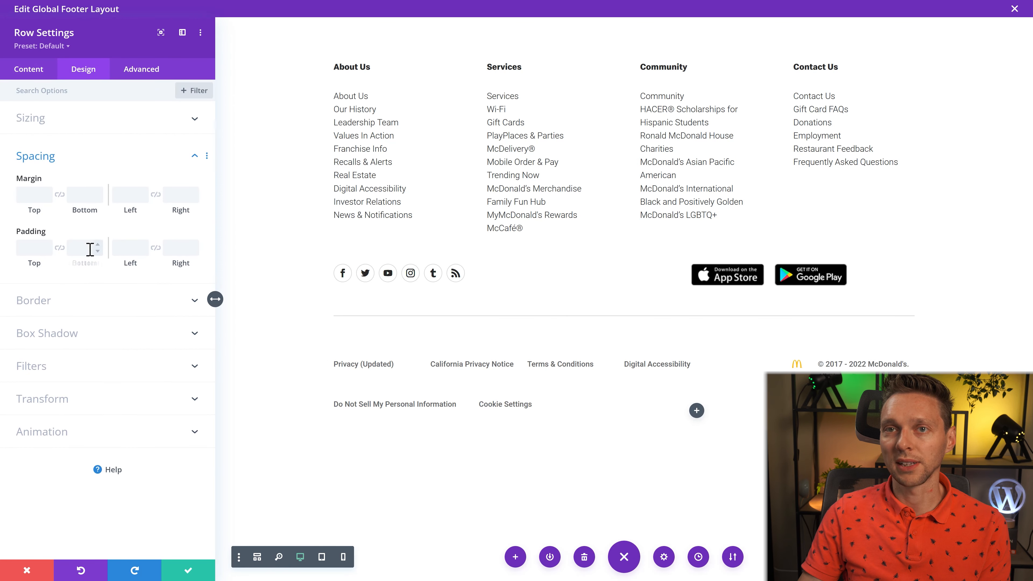
click(189, 571)
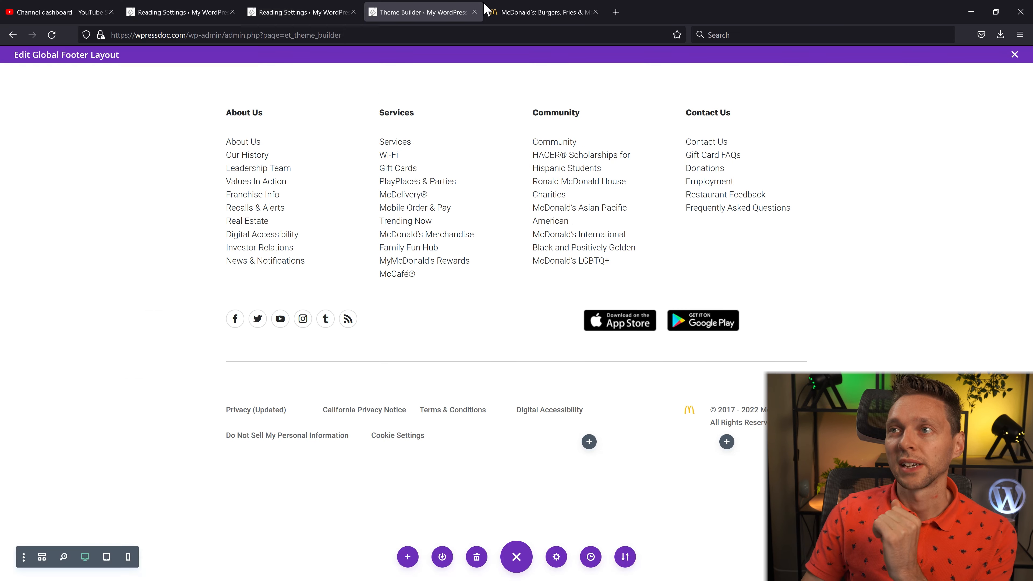
Compare the footer with the McDonald's page and review it on the live WordPress site
click(498, 11)
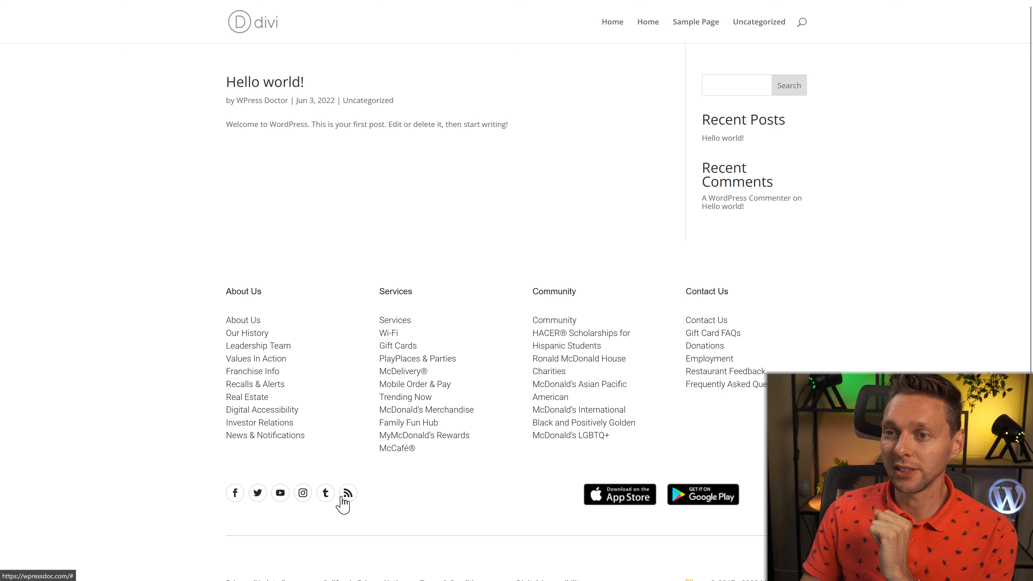
scroll(454, 531, down, 2)
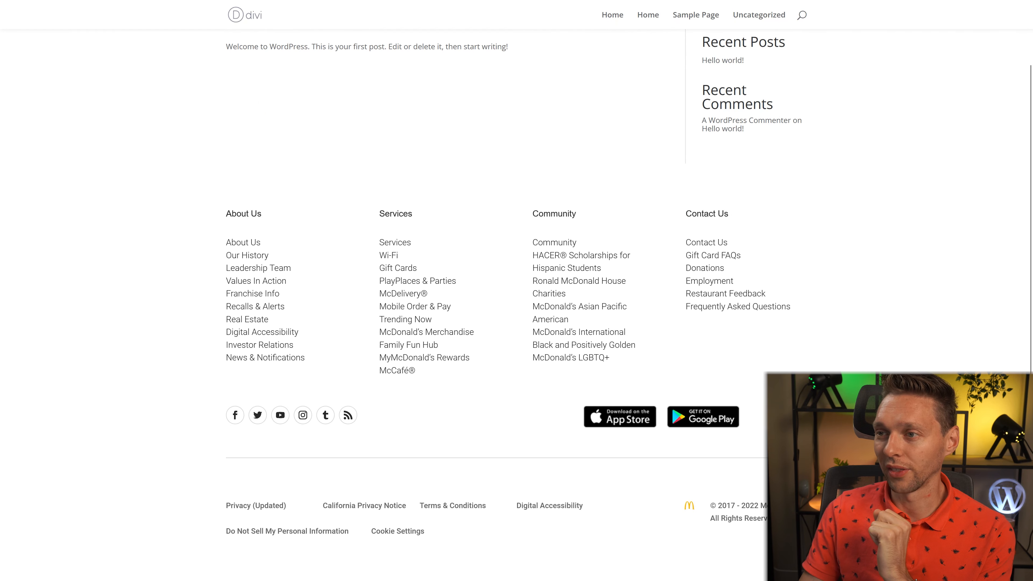
scroll(877, 357, up, 2)
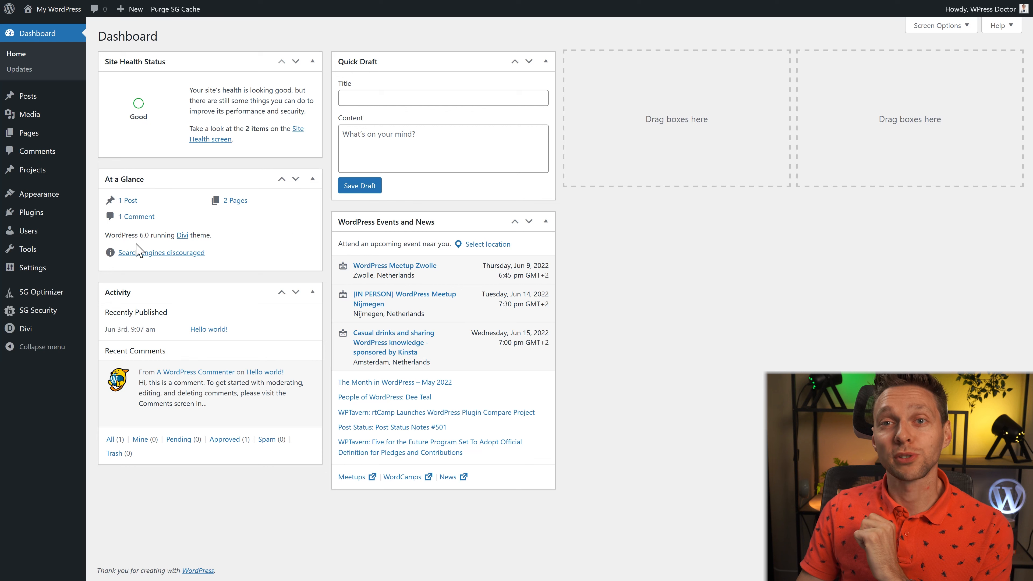
Set the static page Home as the site's homepage in the reading settings, save, and view the live homepage
mouse_move(45, 268)
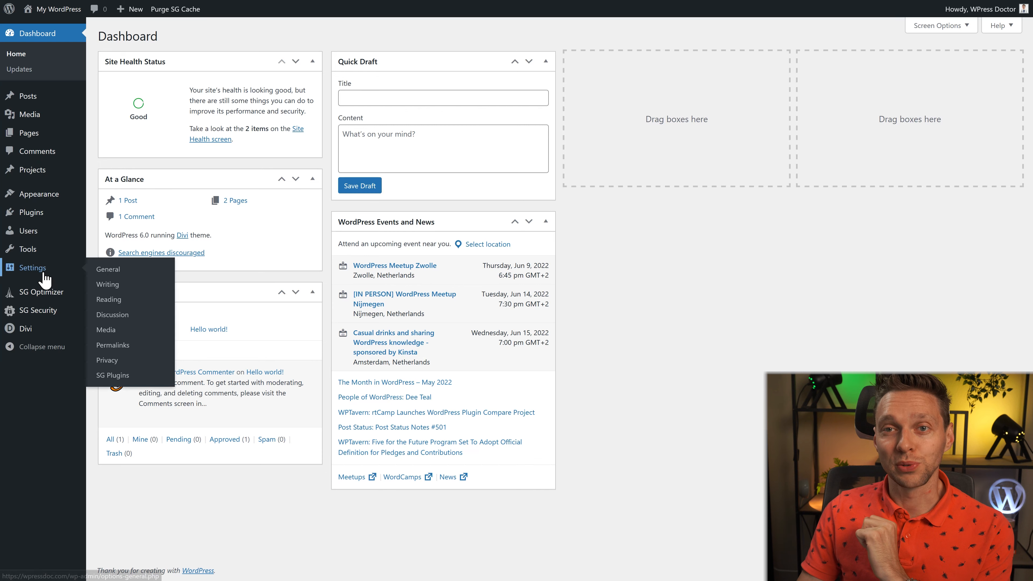
click(118, 303)
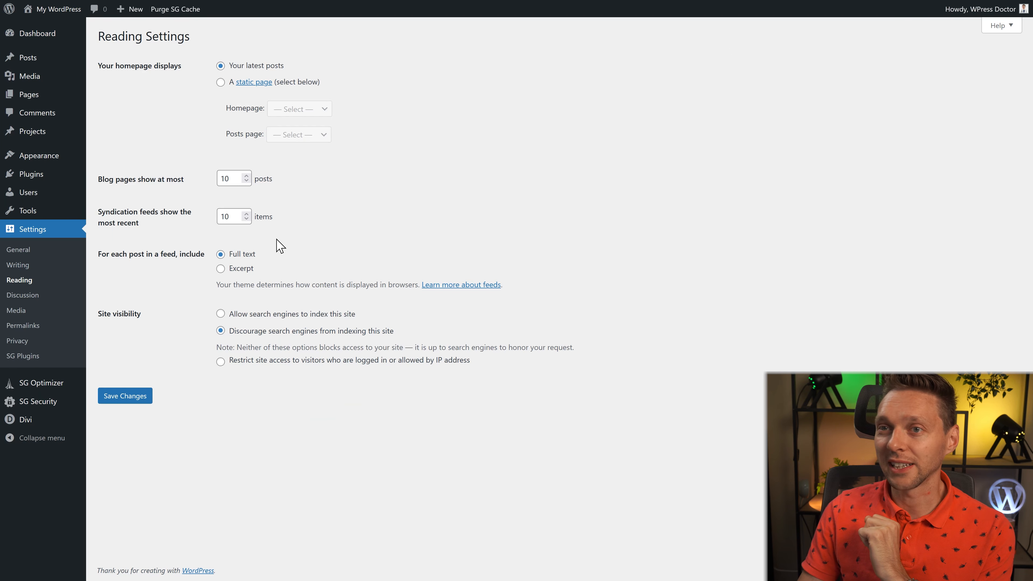
click(220, 83)
click(306, 115)
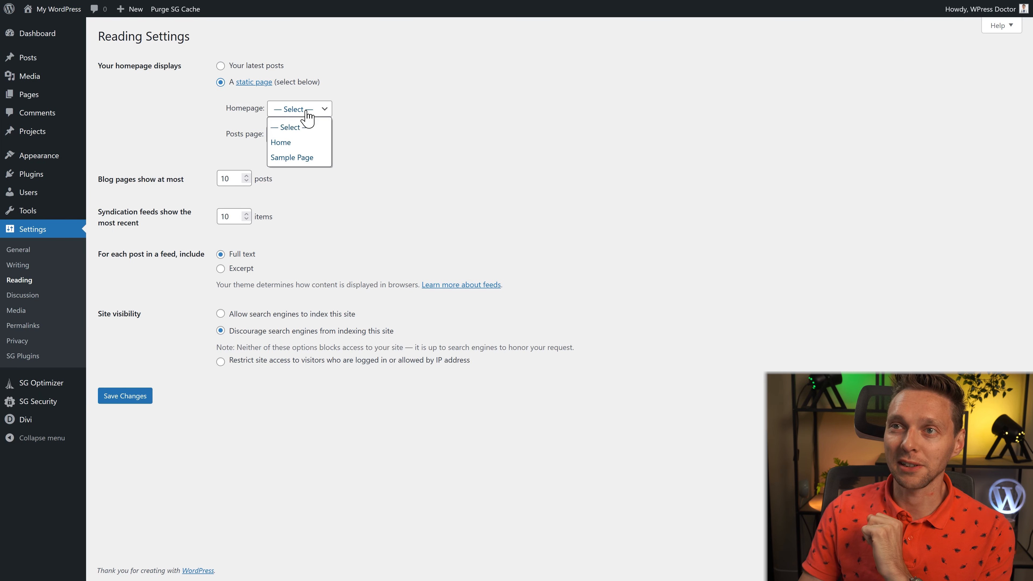
click(297, 141)
click(138, 397)
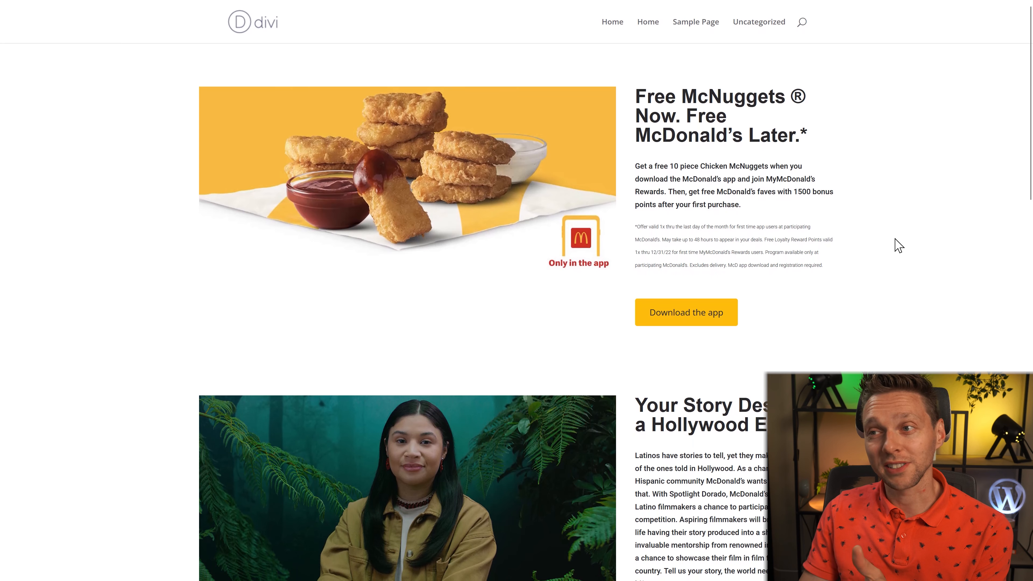
middle_click(895, 239)
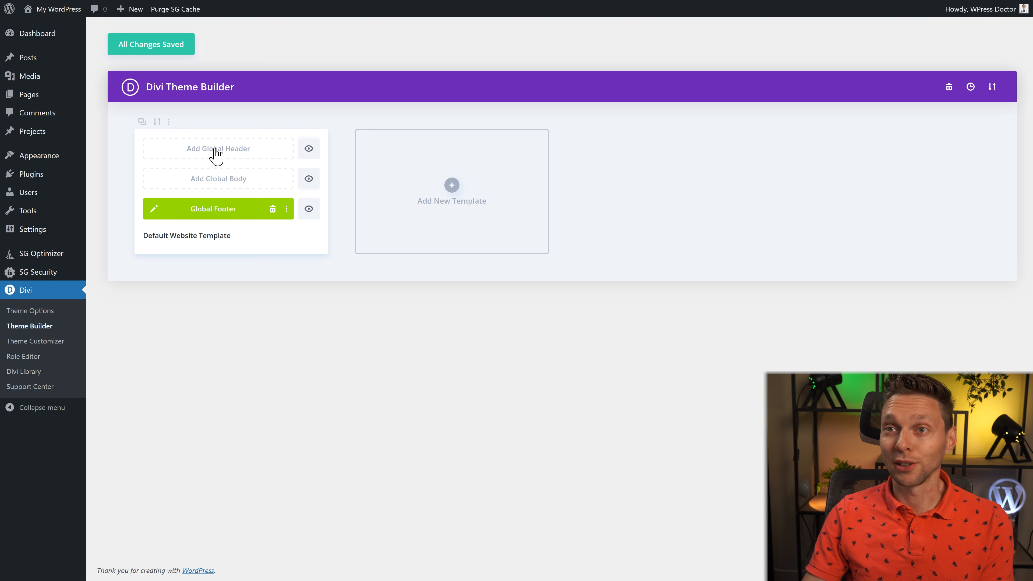
Start building a global header in the Theme Builder and examine the Our Menu dropdown in the McDonald's header
click(216, 154)
click(204, 157)
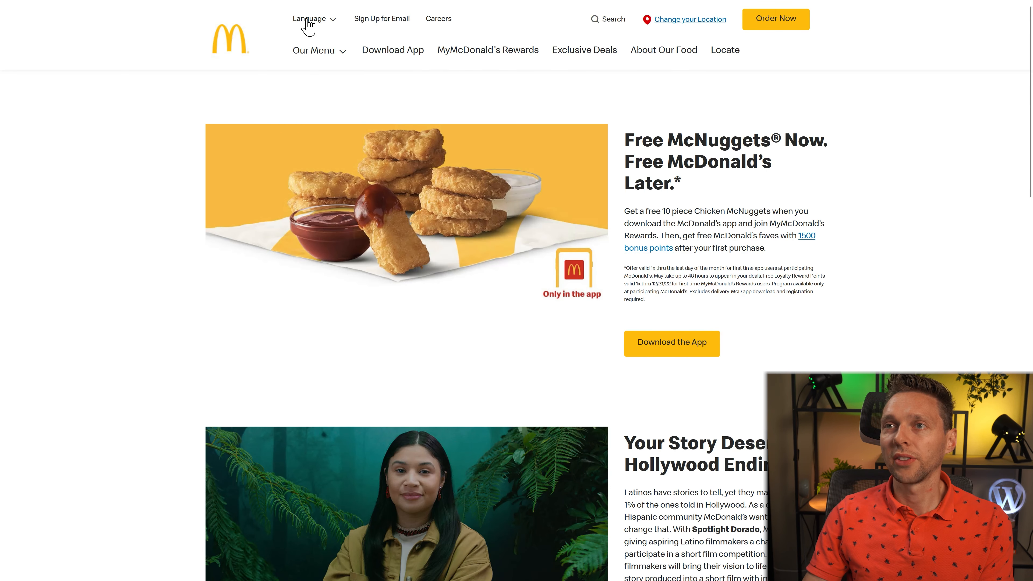
click(331, 57)
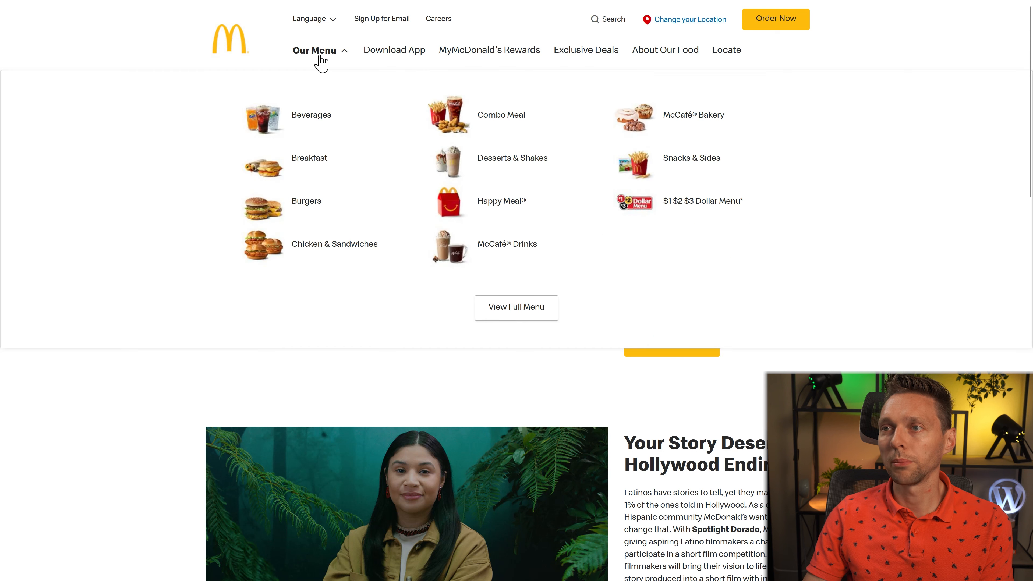
click(344, 57)
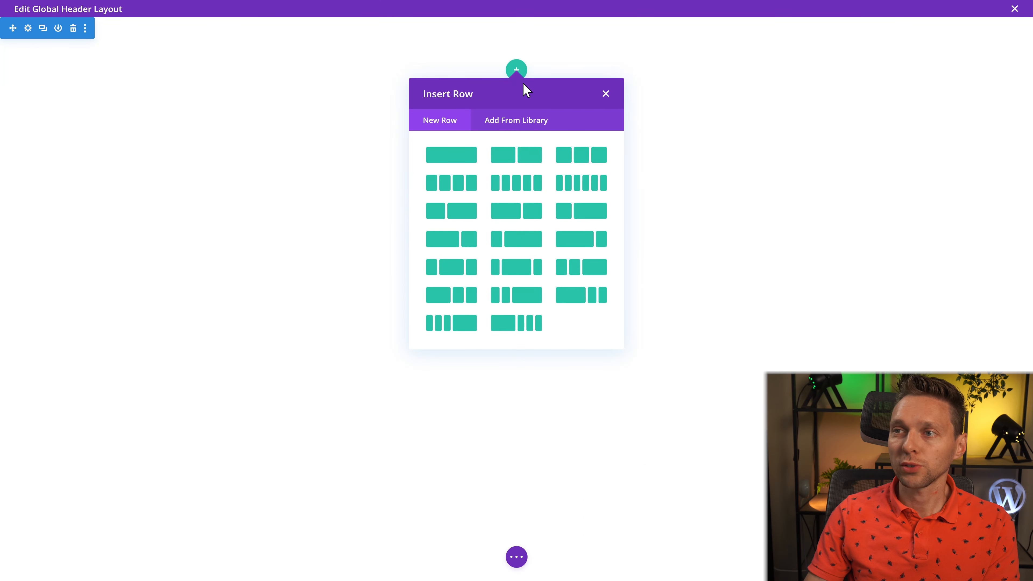
Insert a header row with one-quarter and three-quarter columns and add the McDonald's logo as an Image module in the narrow column
click(519, 242)
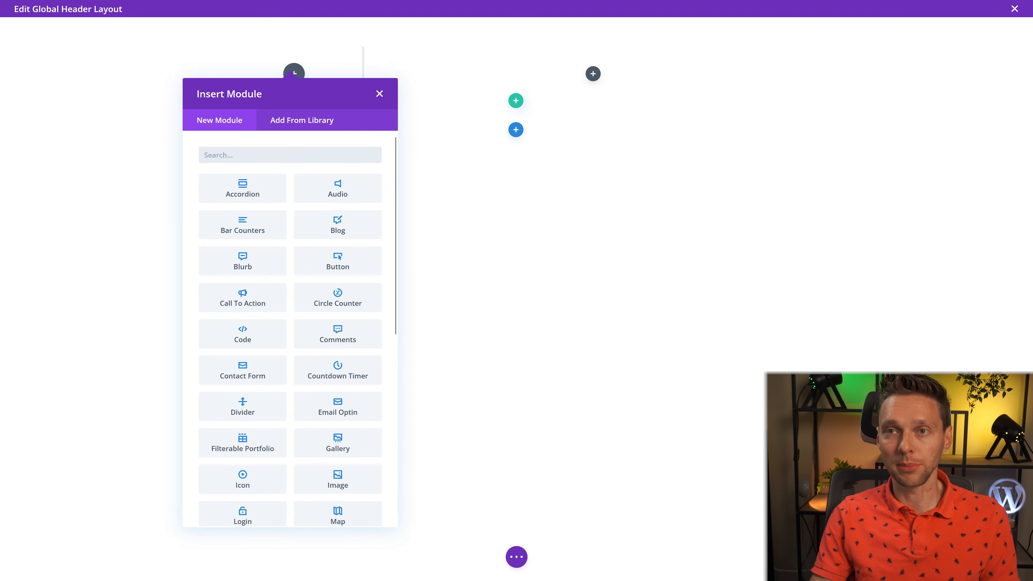
text(image)
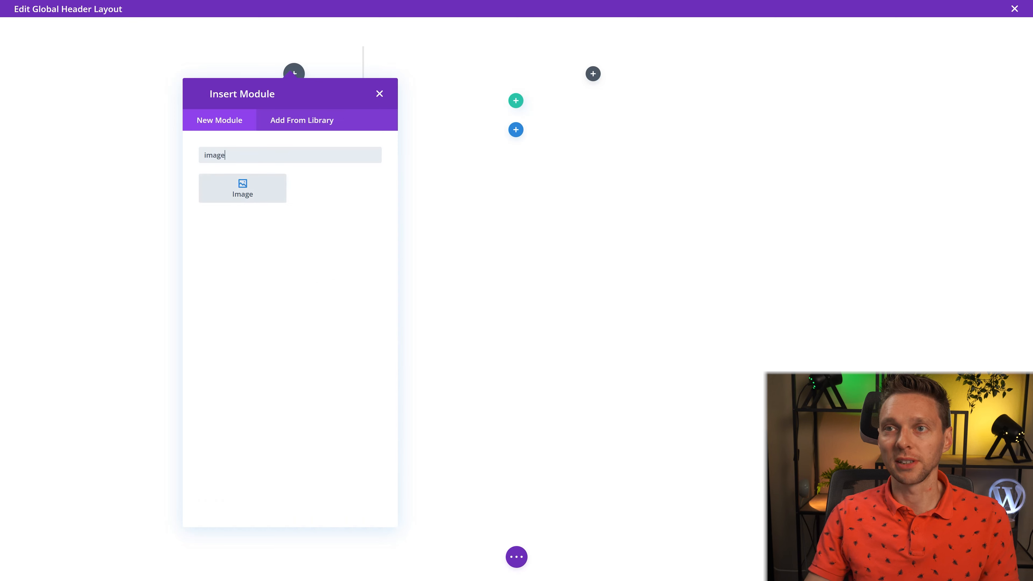
click(243, 194)
click(237, 194)
click(978, 522)
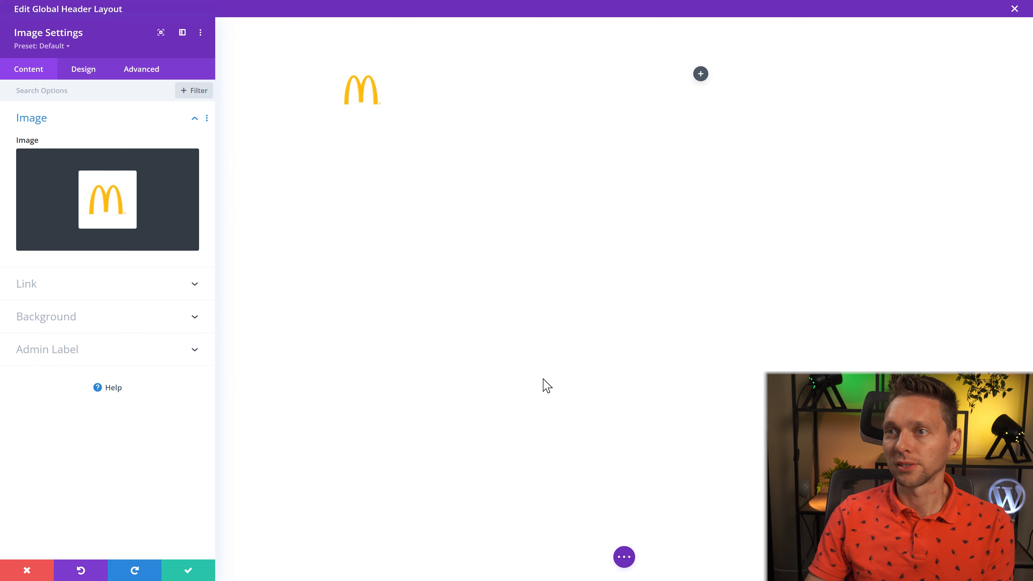
click(187, 570)
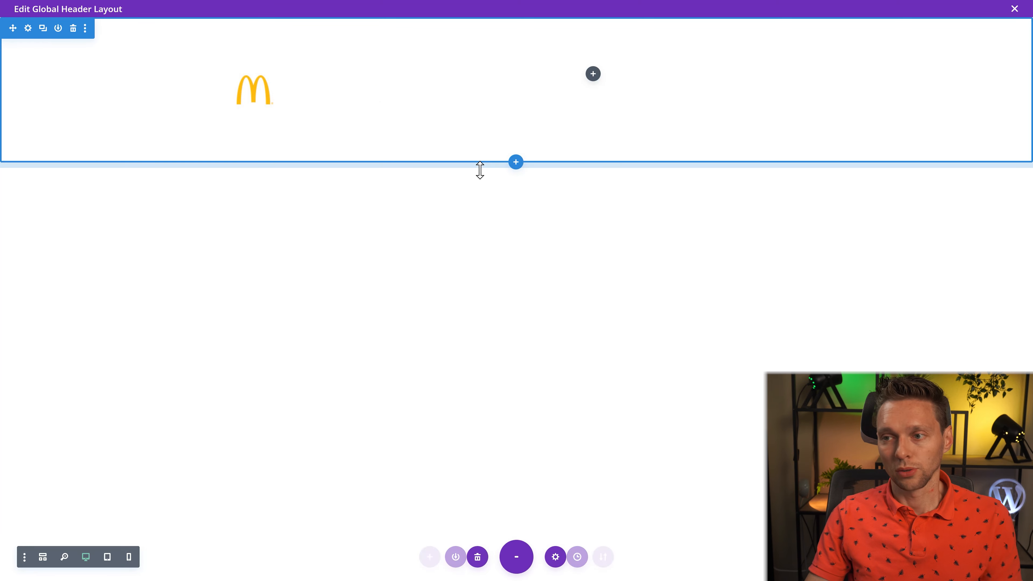
Create a new WordPress navigation menu named Main Menu
click(593, 73)
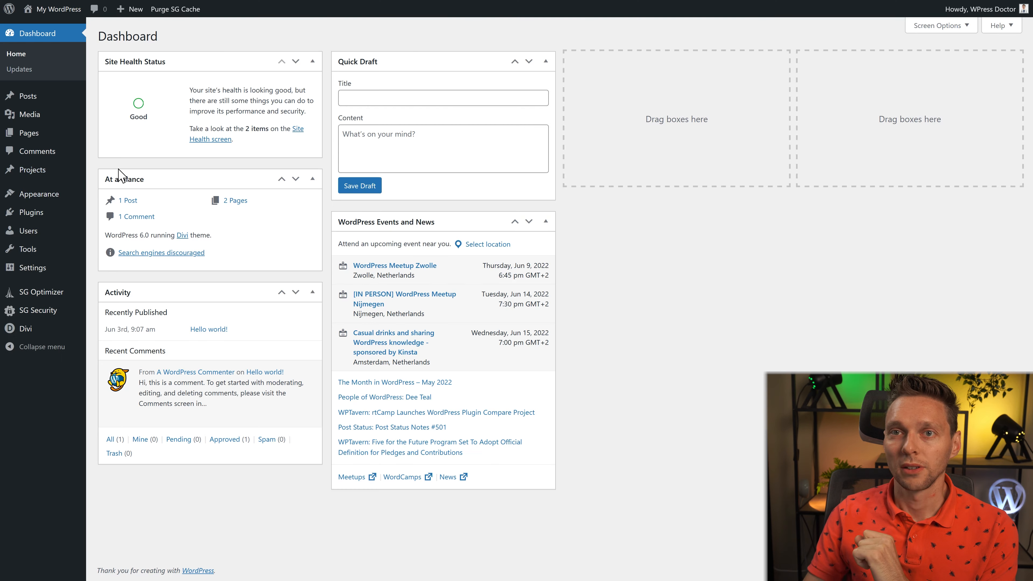
mouse_move(33, 200)
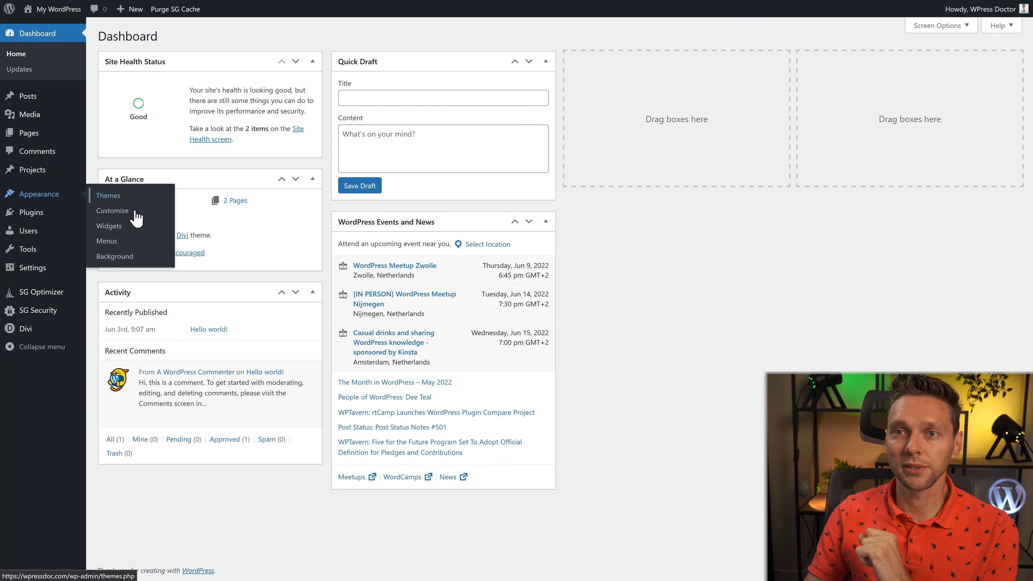
click(108, 241)
click(337, 163)
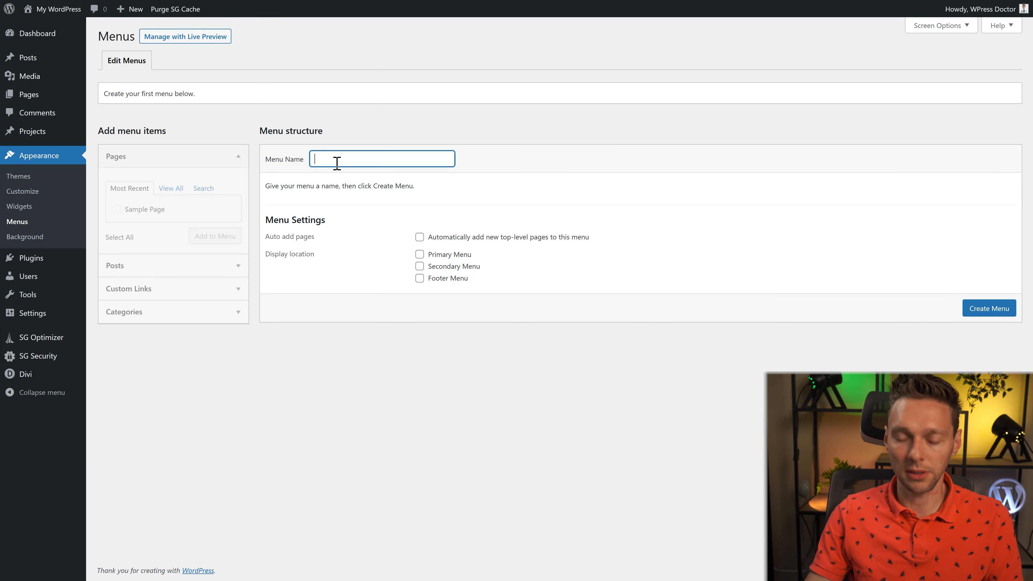
text(Main Menu)
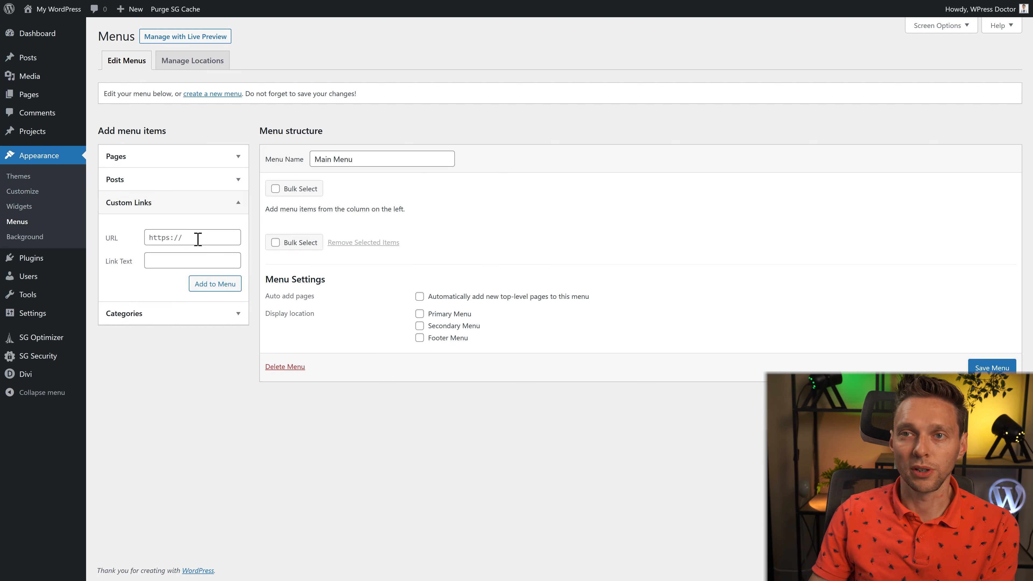
Add custom links with the texts Our Menu and Download App to Main Menu
click(198, 238)
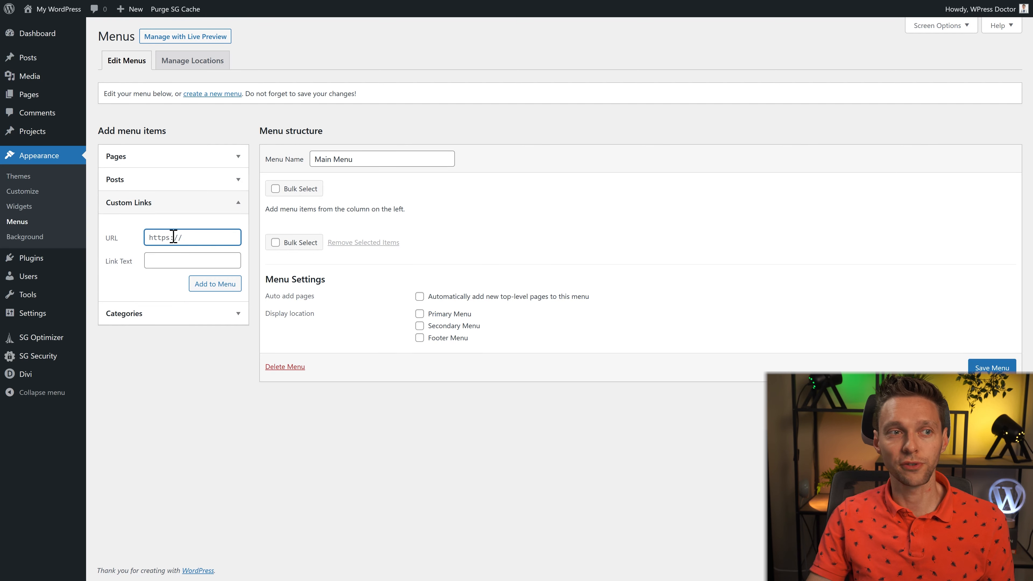
key(Tab)
text(Our)
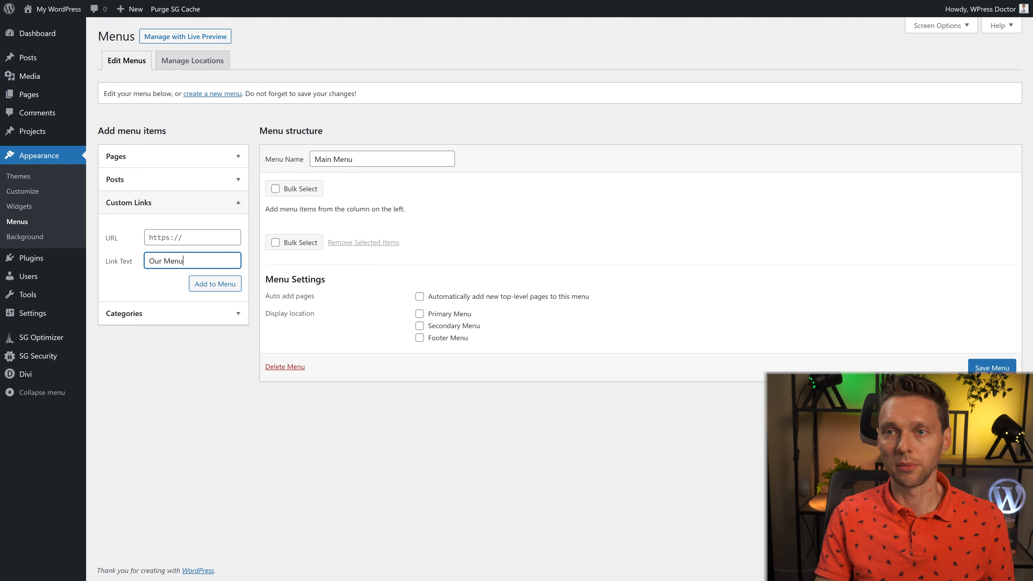
click(207, 239)
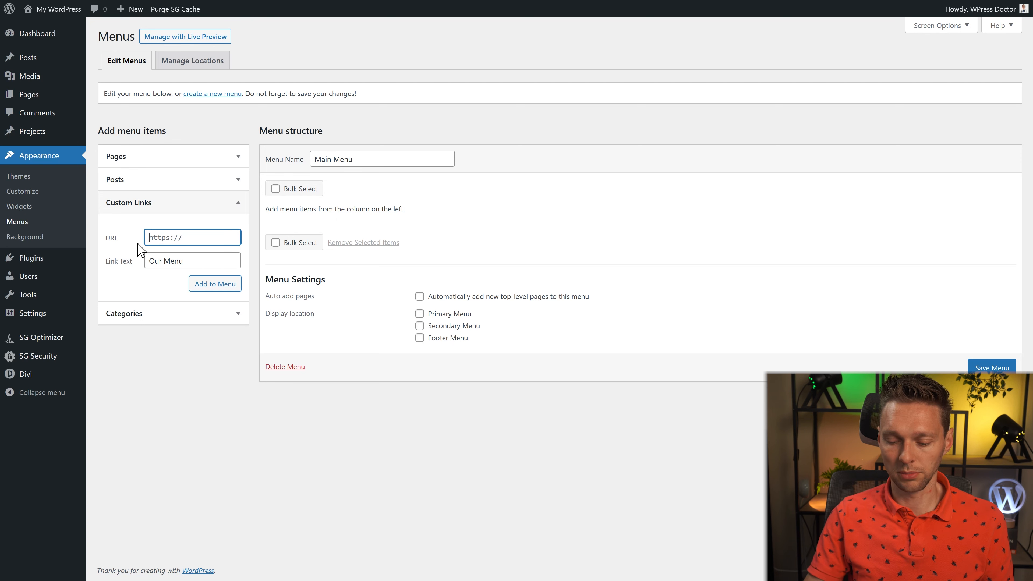
click(214, 284)
click(207, 236)
click(195, 261)
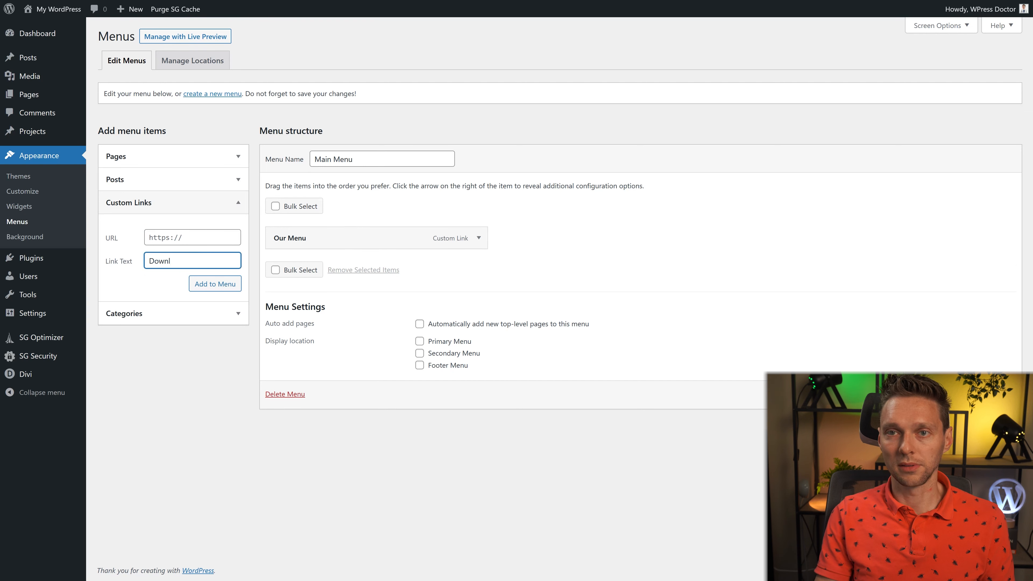
key(Return)
Add a custom link with the URL / and the text MyMcDonald's Rewards to Main Menu
click(215, 237)
text(/)
key(Tab)
text(MyMc)
key(BackSpace)
text(ds)
click(214, 284)
Add custom links with the texts Exclusive Deals and About Our Food to Main Menu
click(153, 239)
text(/)
key(Tab)
text(Exclusive Deals)
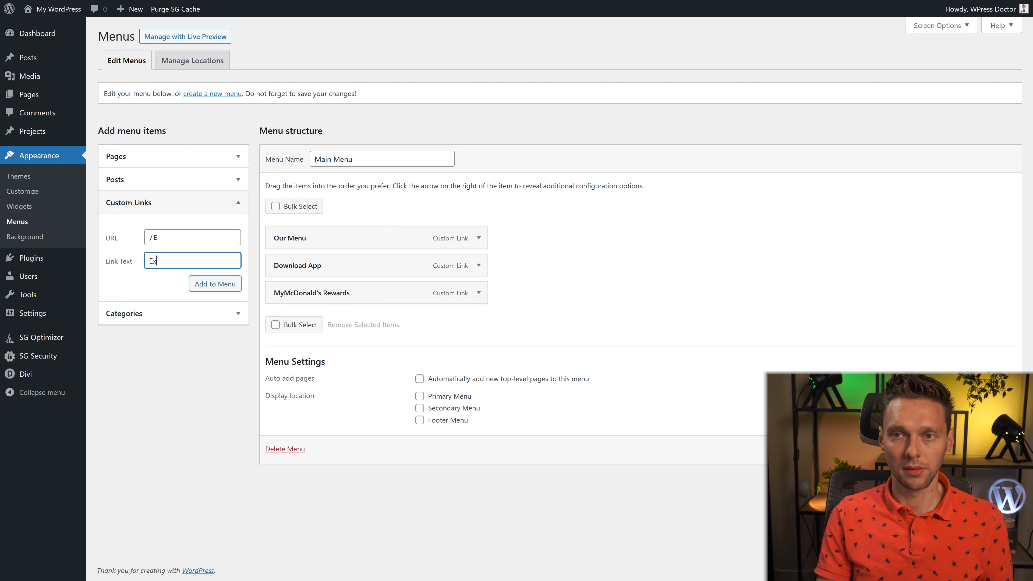
click(204, 283)
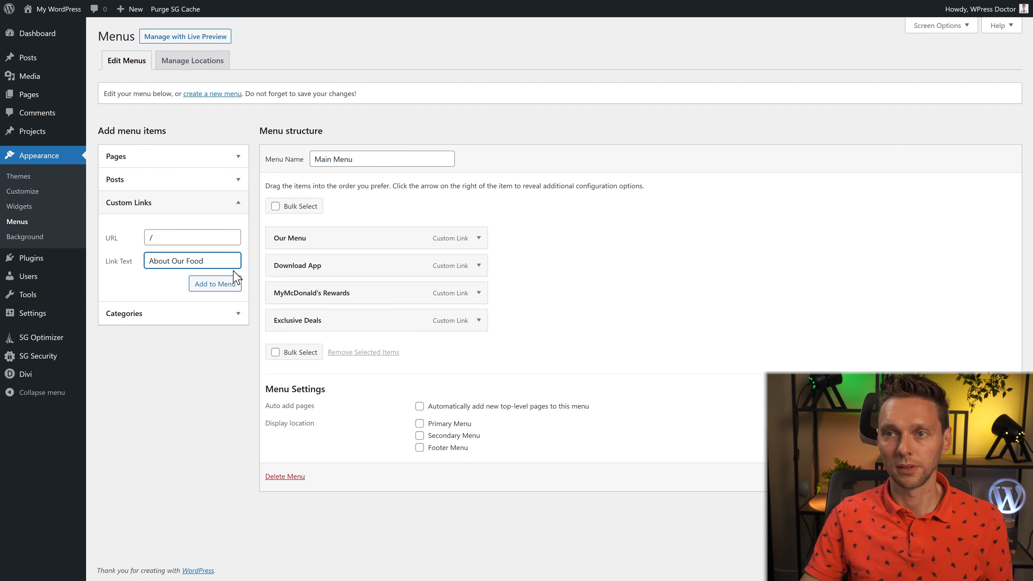
click(236, 281)
Add a custom link with the URL / and the text Locate to Main Menu
click(191, 237)
text(/)
key(Tab)
text(Locate)
click(208, 285)
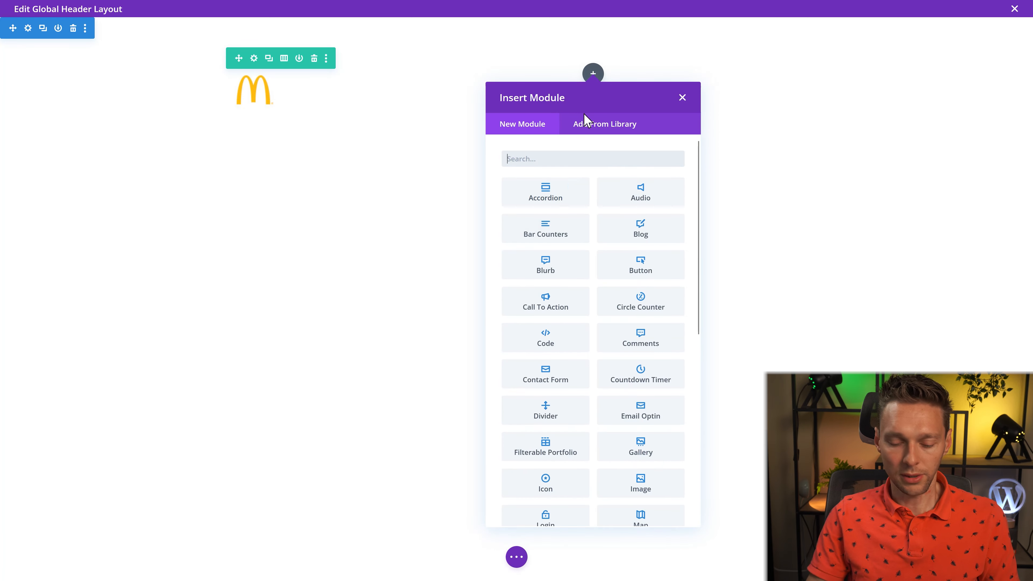
Insert a Menu module in the header's wide column and inspect the Our Menu text styling on the McDonald's page
text(menu)
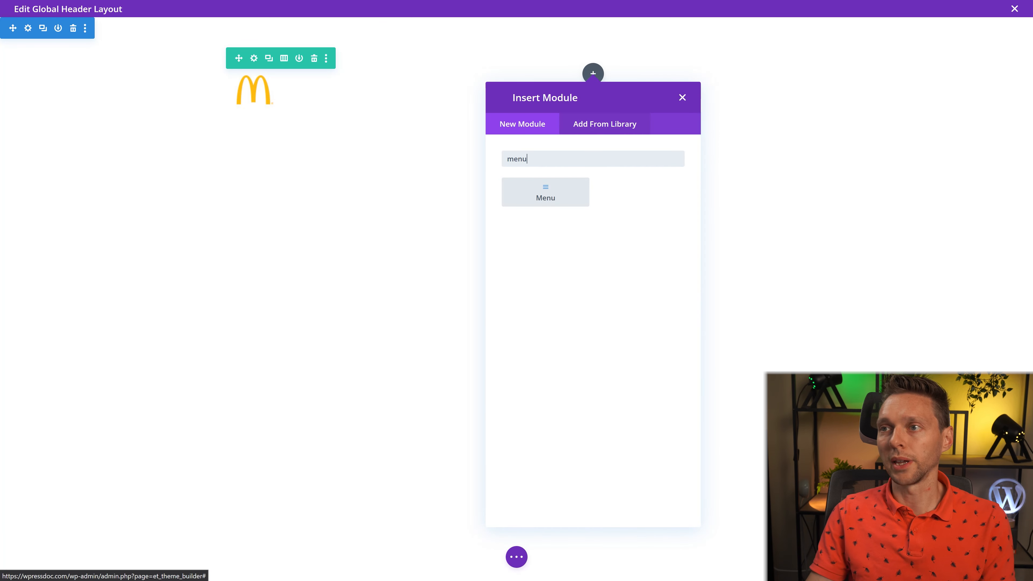
click(552, 199)
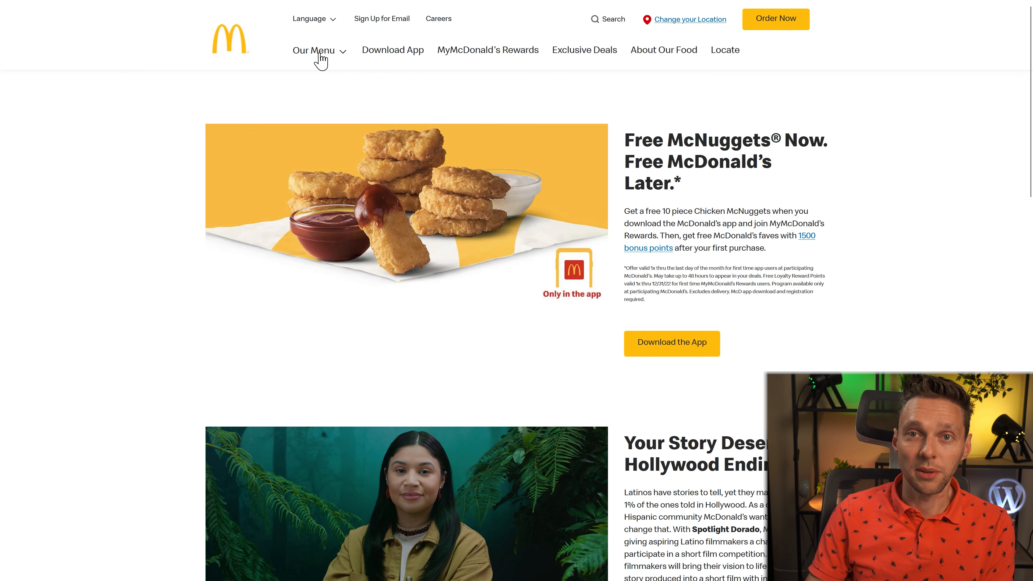
right_click(321, 61)
click(374, 189)
scroll(837, 236, down, 5)
scroll(851, 241, down, 3)
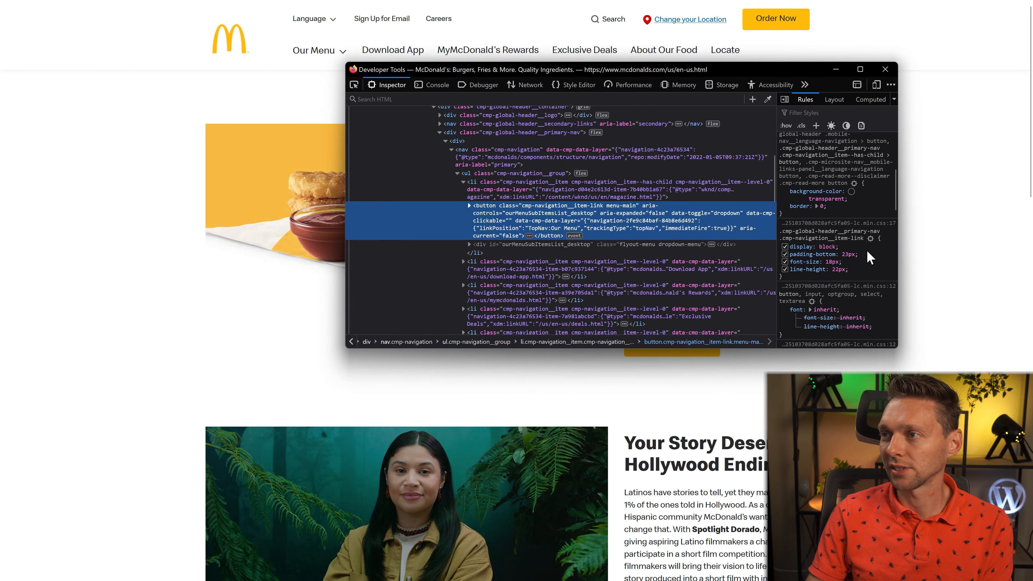
mouse_move(684, 9)
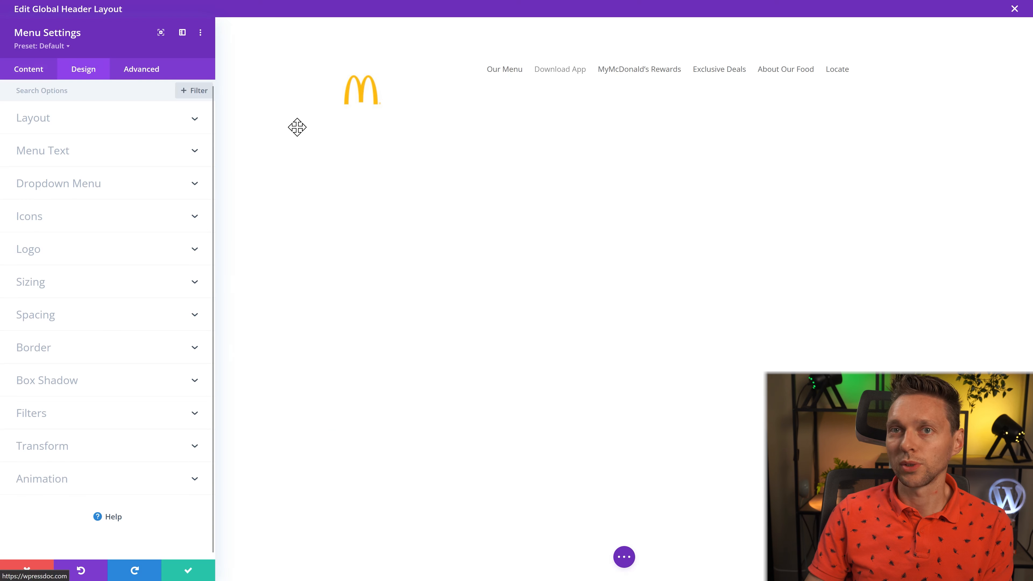
Set the header menu's active link color to #000000, its font to Roboto and its text size to 18px
click(49, 152)
click(53, 142)
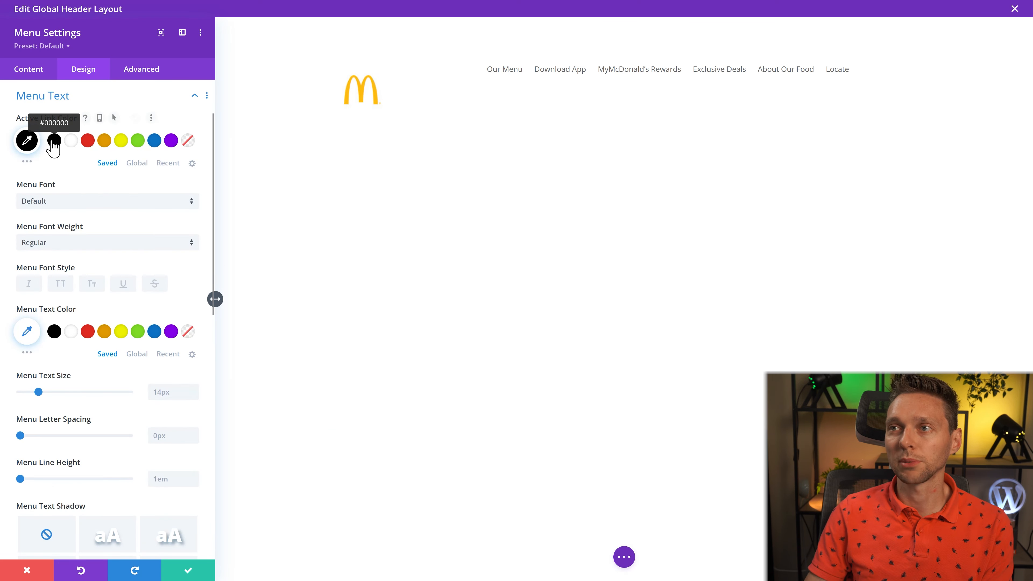
click(46, 204)
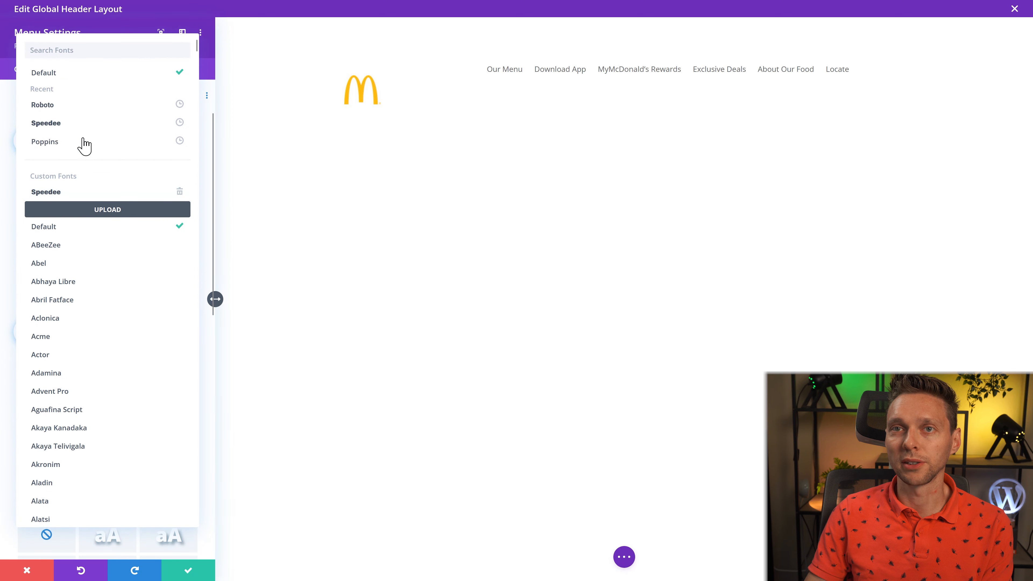
click(60, 105)
click(178, 392)
text(18)
key(Return)
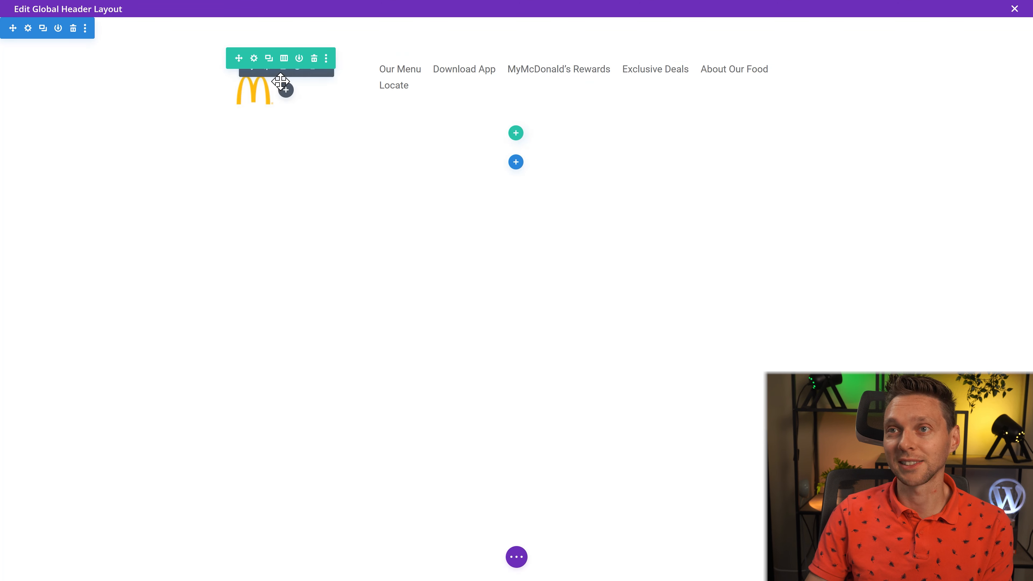
Set the header row's maximum width to 1180px
click(253, 58)
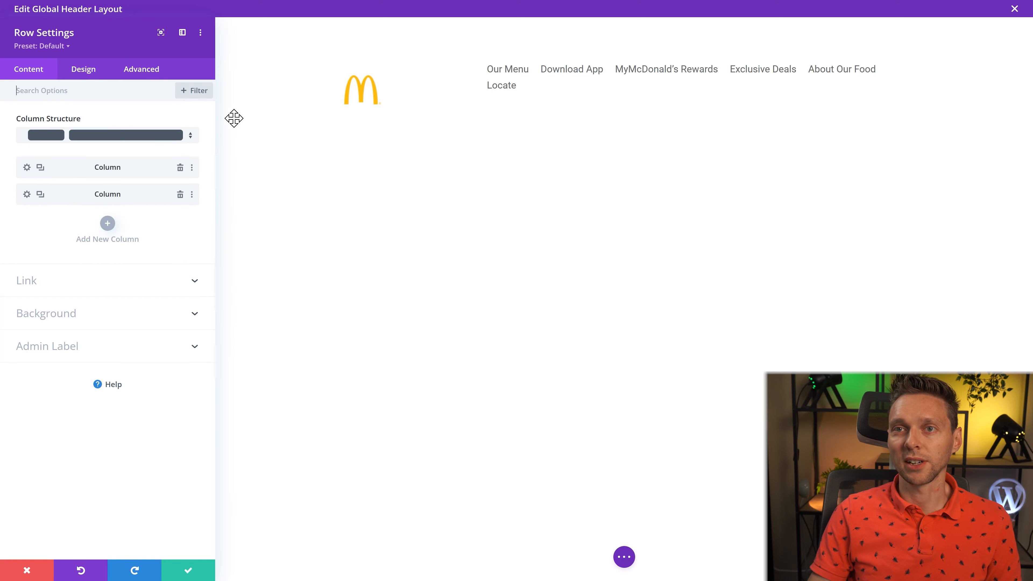
click(82, 75)
click(41, 118)
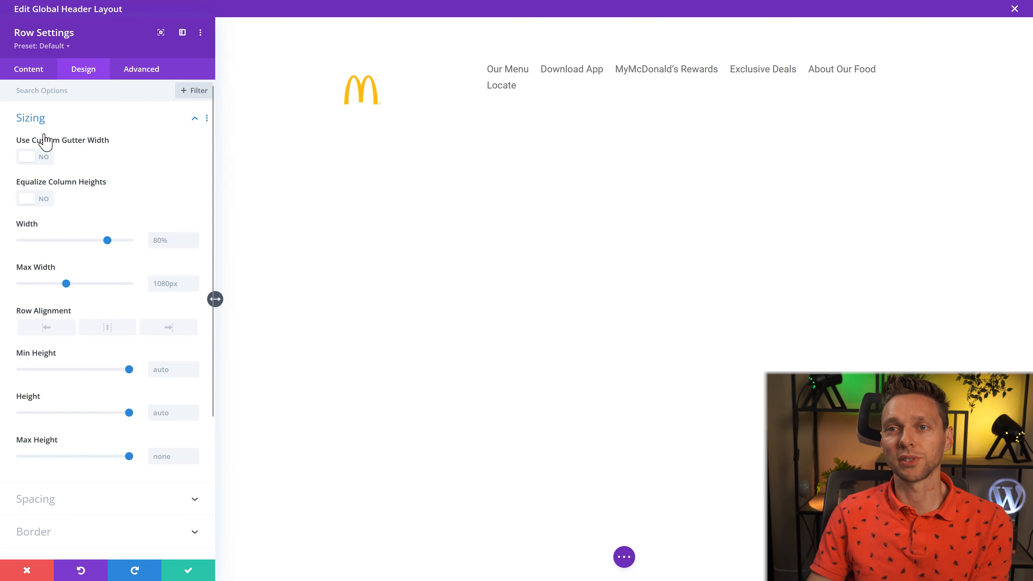
click(178, 283)
text(1180px)
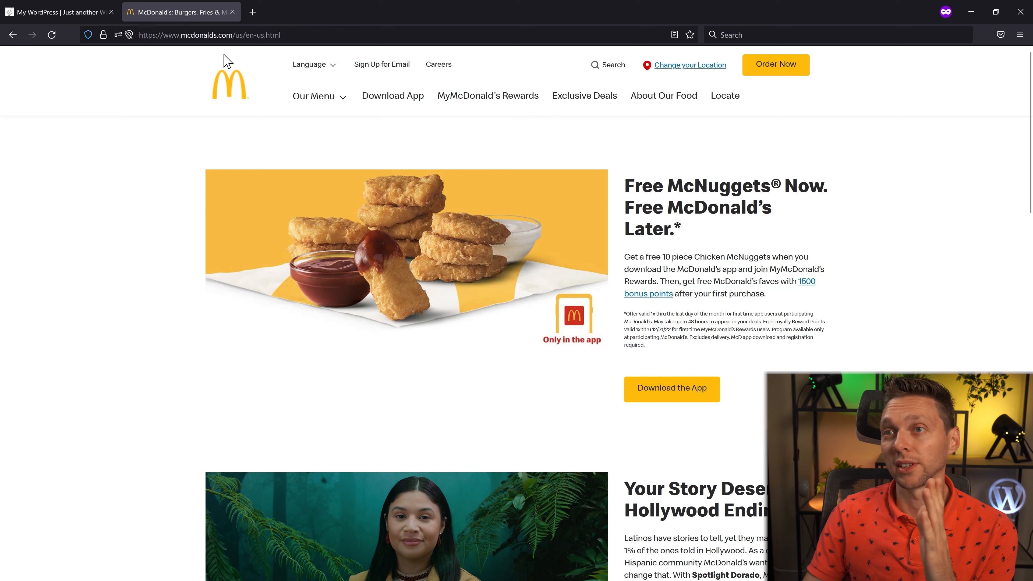
Compare the live header with the McDonald's page and set the Menu module's left margin to -140px
click(68, 8)
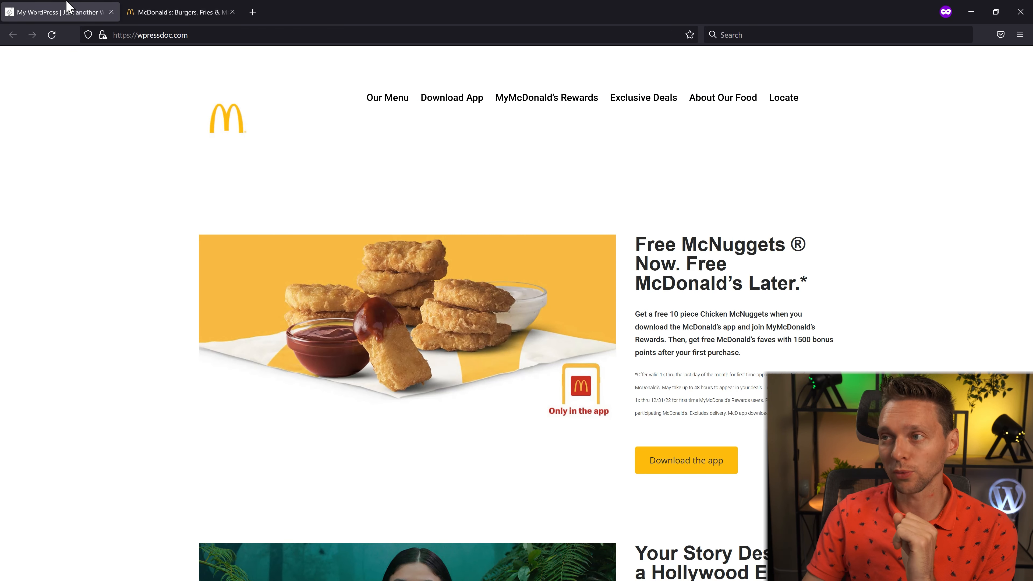
click(154, 3)
click(56, 3)
click(143, 3)
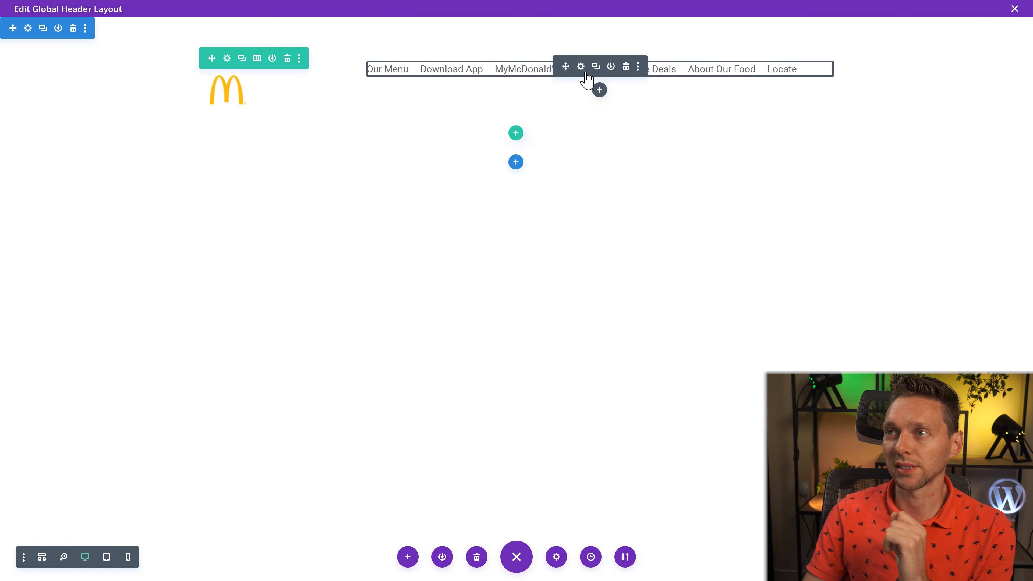
click(580, 67)
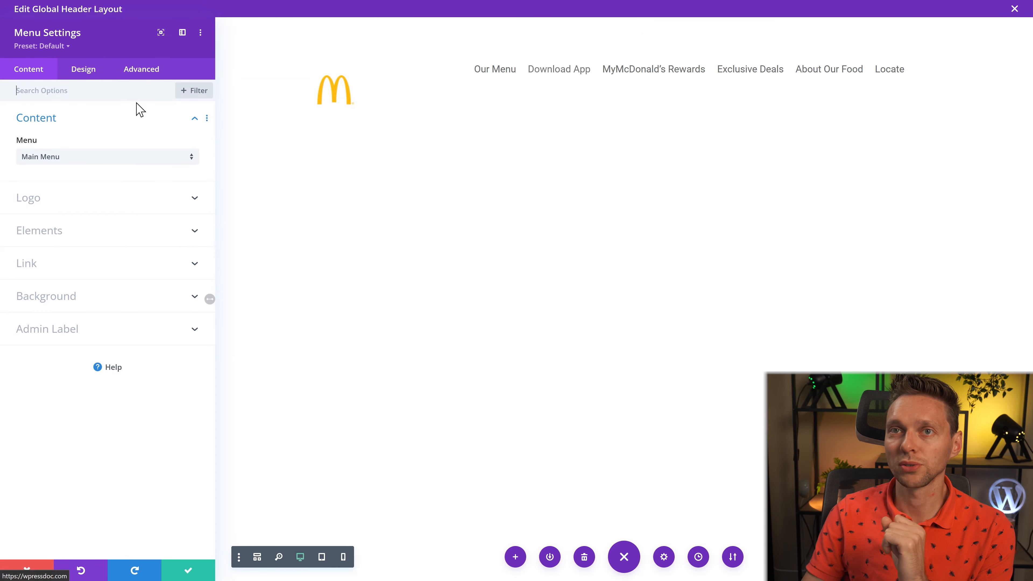
click(84, 73)
click(42, 313)
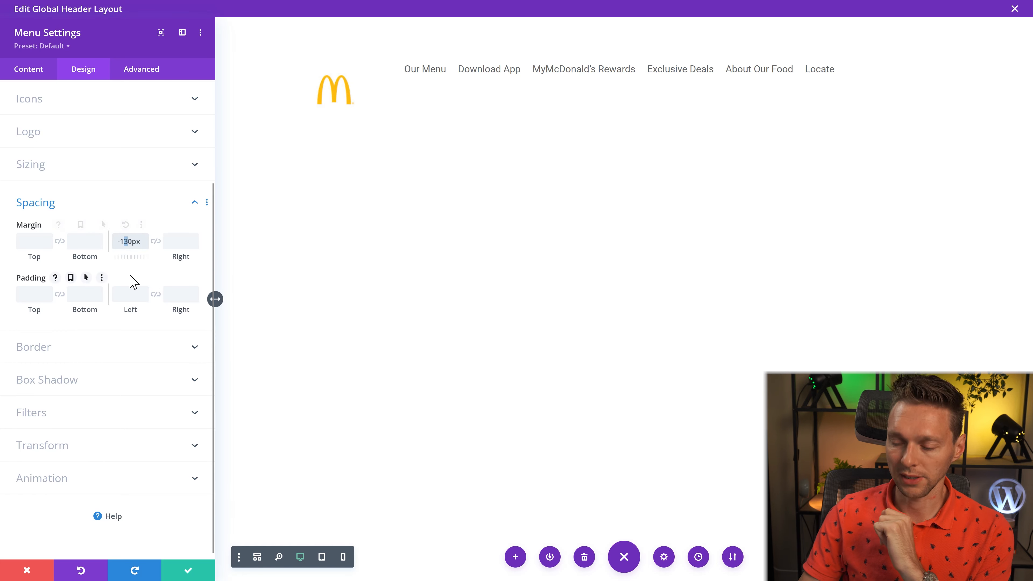
text(4)
click(411, 9)
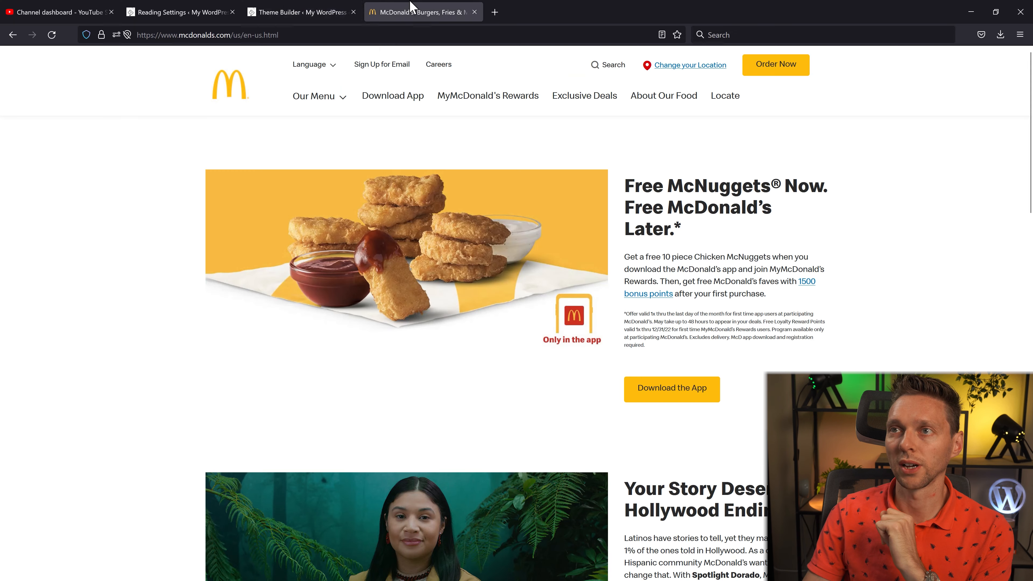
click(327, 9)
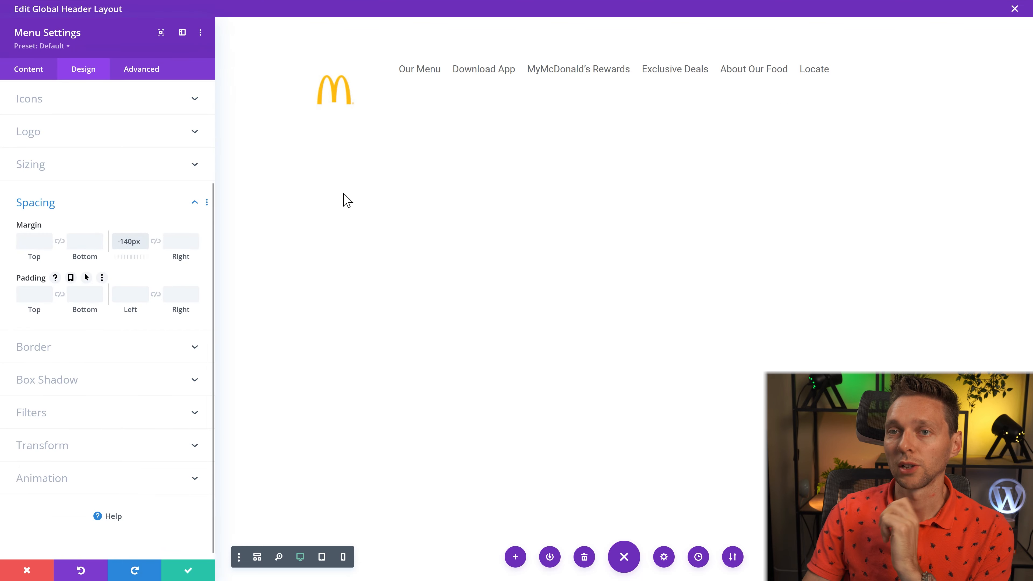
key(Return)
Set the logo image's top margin to -55px, comparing its alignment with the McDonald's header
click(247, 72)
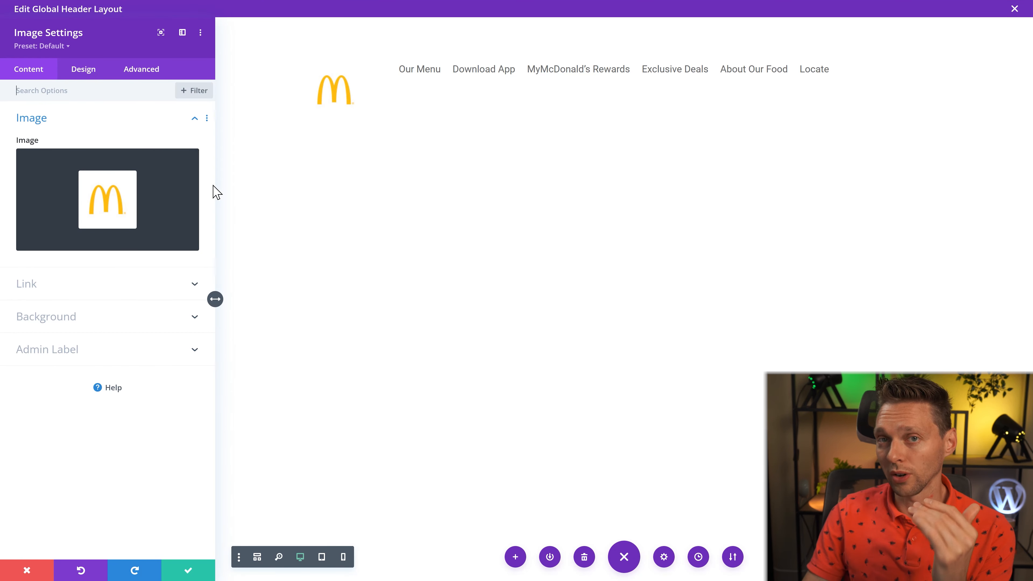
click(83, 74)
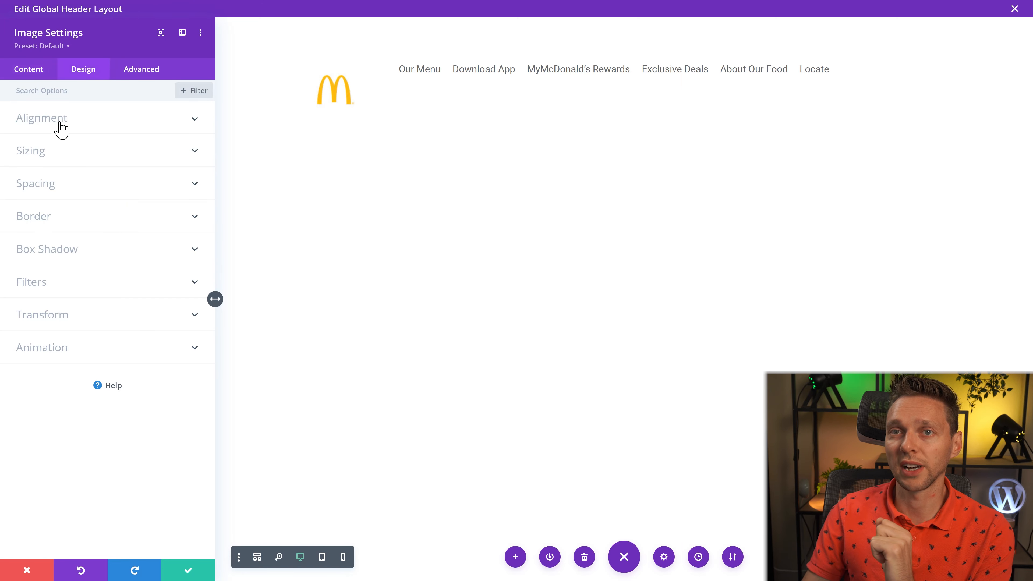
click(55, 197)
mouse_move(36, 256)
mouse_down()
mouse_move(0, 260)
mouse_move(36, 256)
mouse_up()
mouse_move(264, 1)
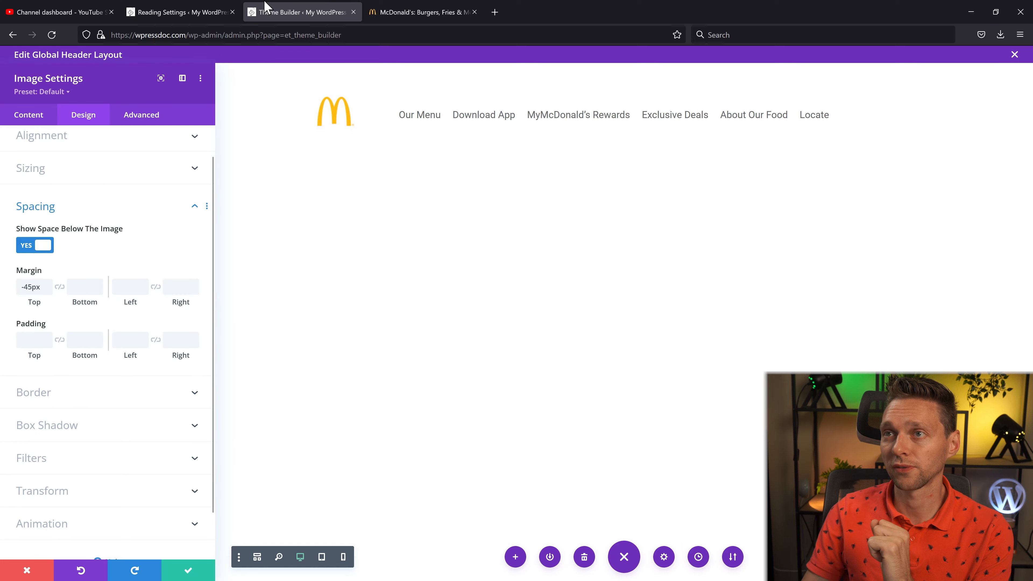
click(378, 12)
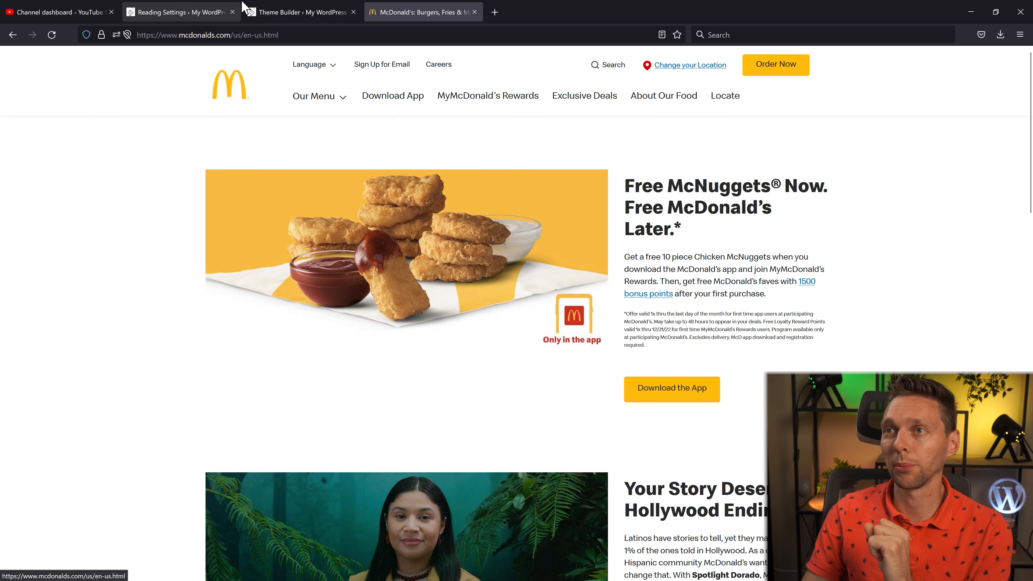
click(313, 12)
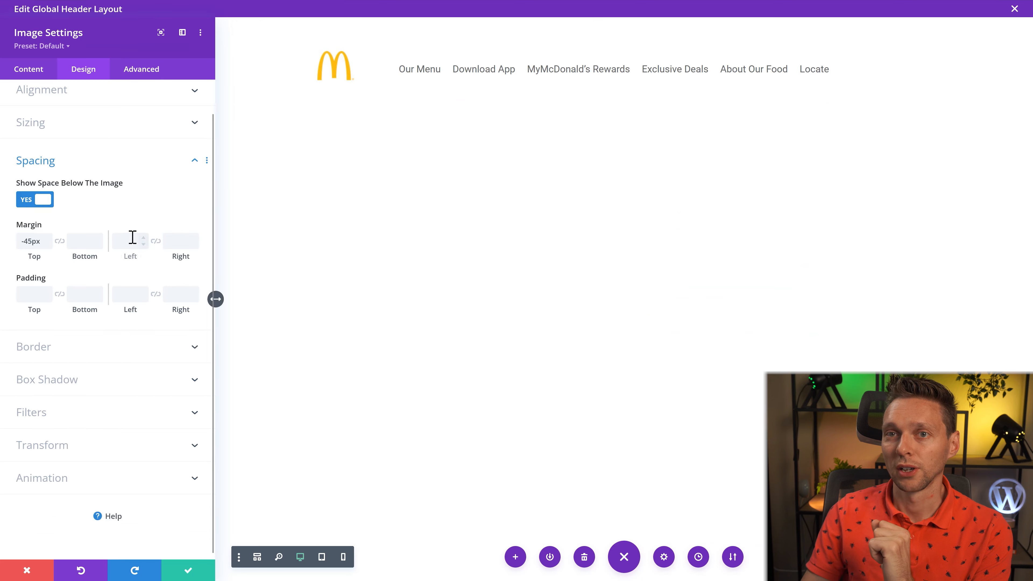
drag(35, 259, 24, 259)
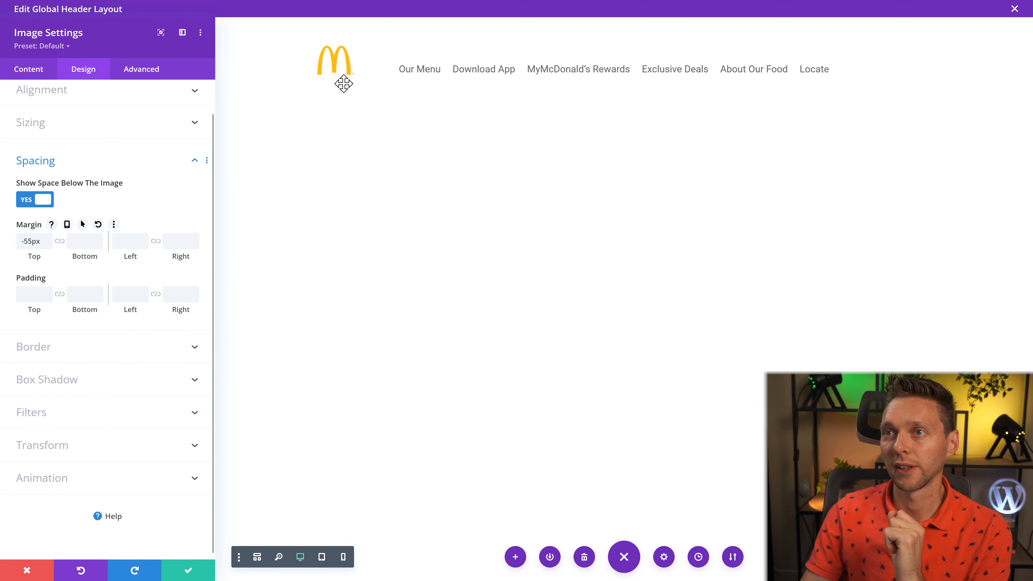
key(Escape)
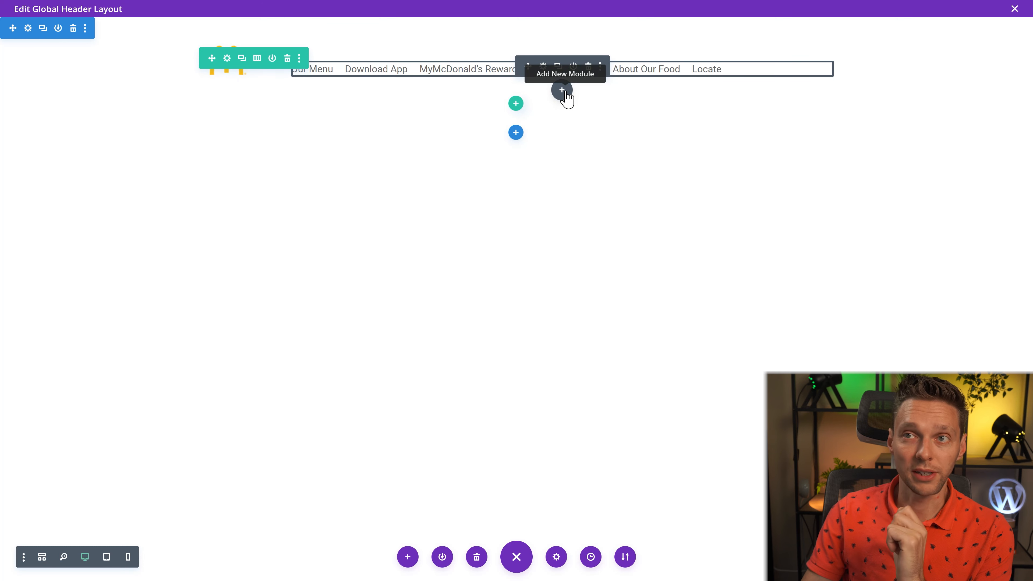
Check the McDonald's header, insert a four-column row (one wide, three narrow) under the header row, and add a Menu module to its first column
click(376, 8)
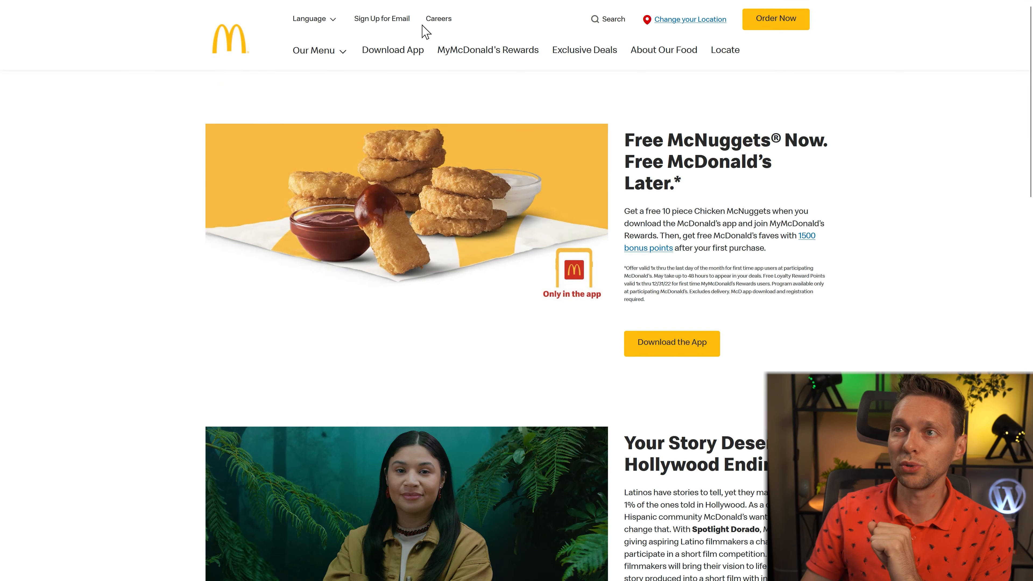
key(F11)
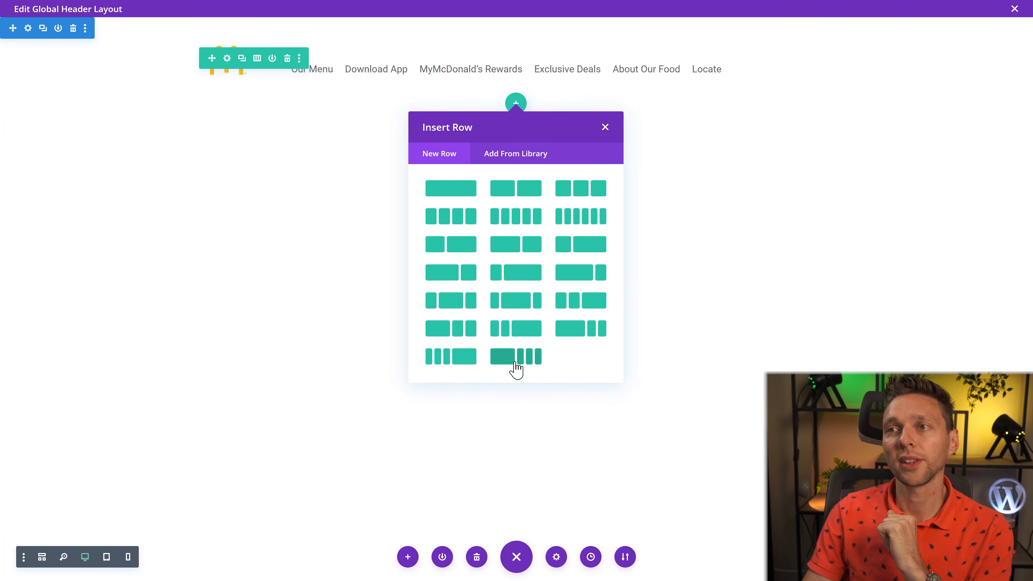
click(515, 358)
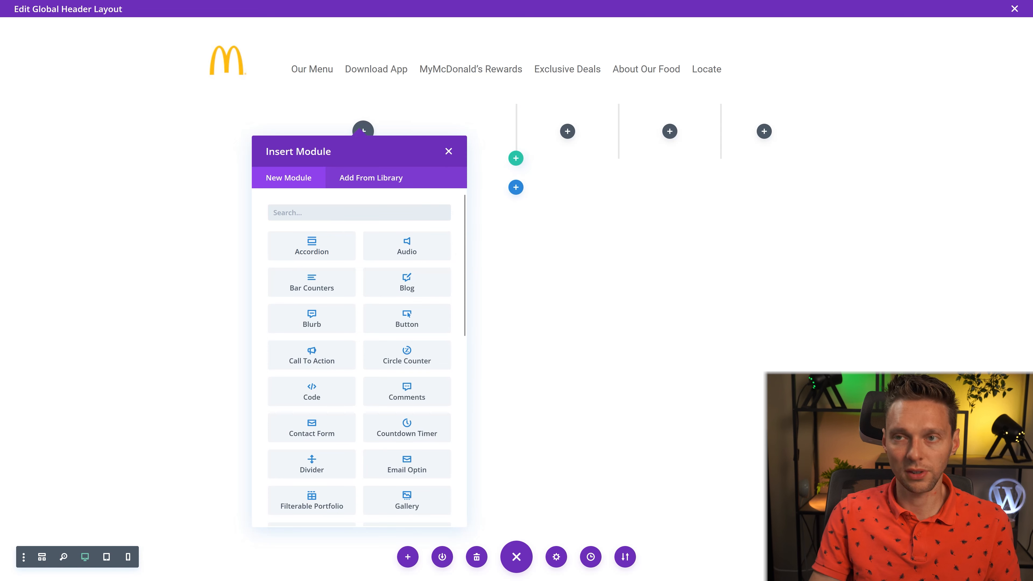
text(menu)
click(311, 254)
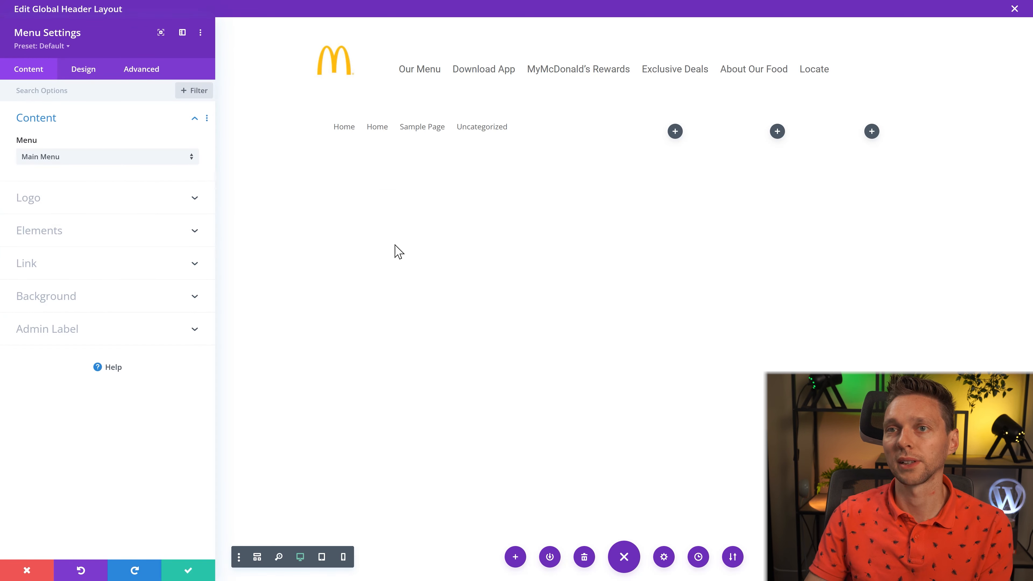
click(181, 569)
Compare with the McDonald's header and add a Search module to the new row's second column
mouse_move(519, 3)
click(441, 8)
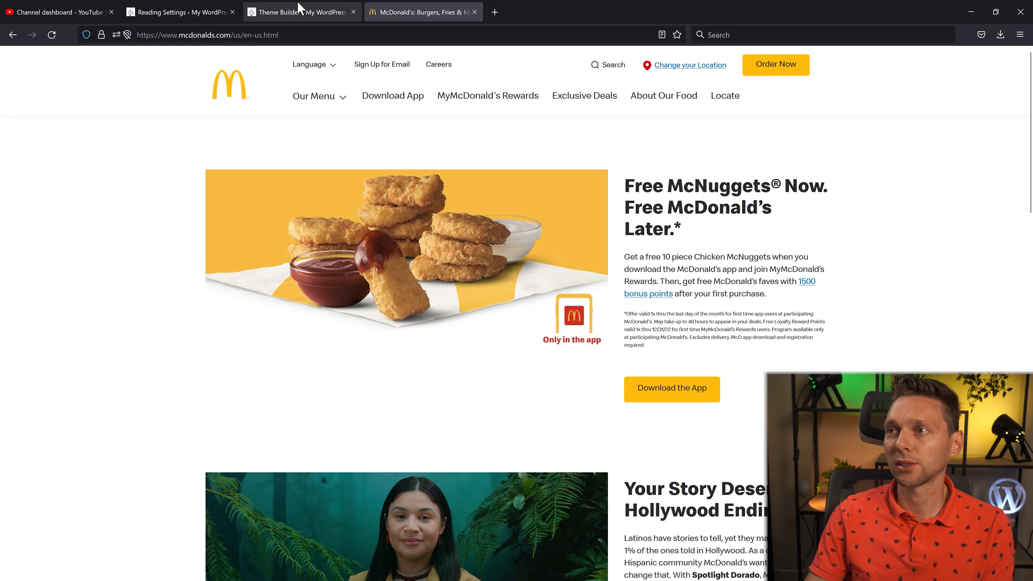
click(290, 4)
click(567, 131)
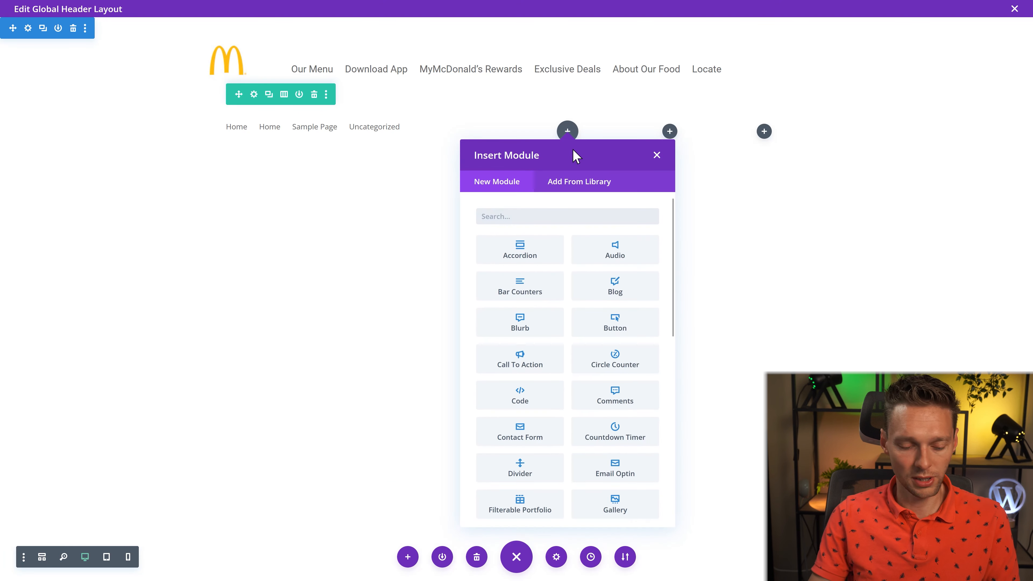
text(search)
click(527, 259)
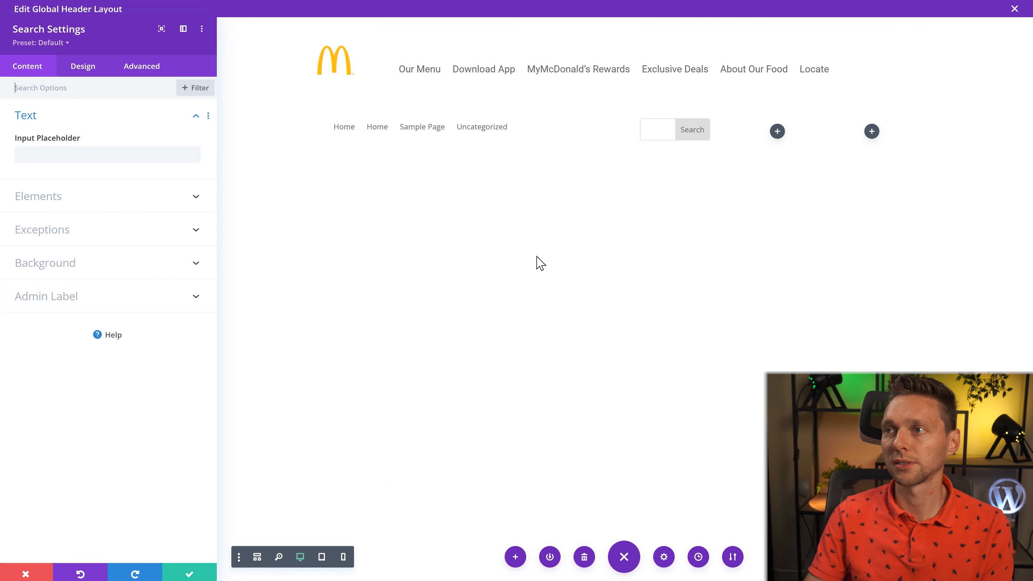
Check the McDonald's header again and add a Text module to the new row's third column
click(448, 3)
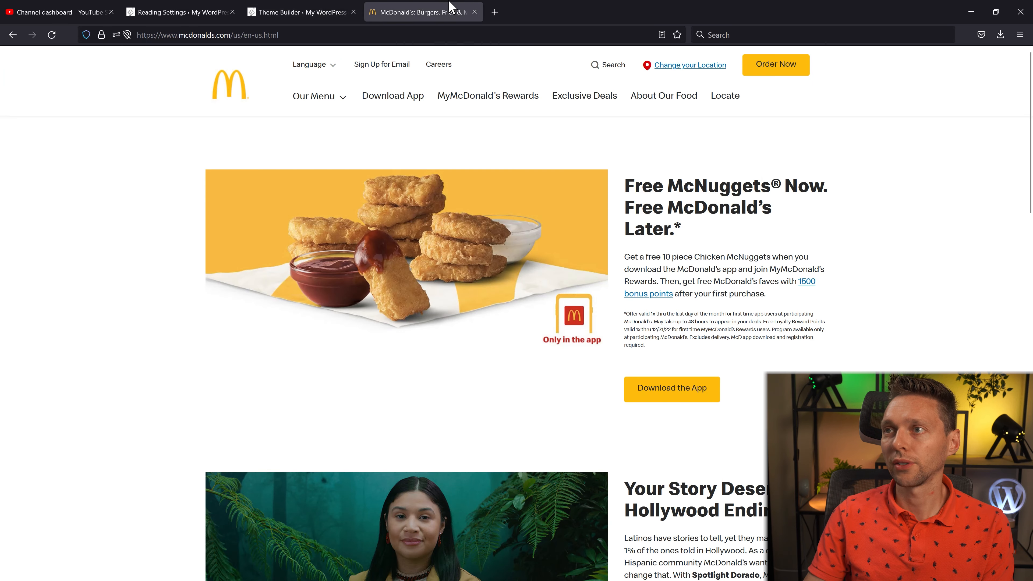
click(293, 3)
click(670, 131)
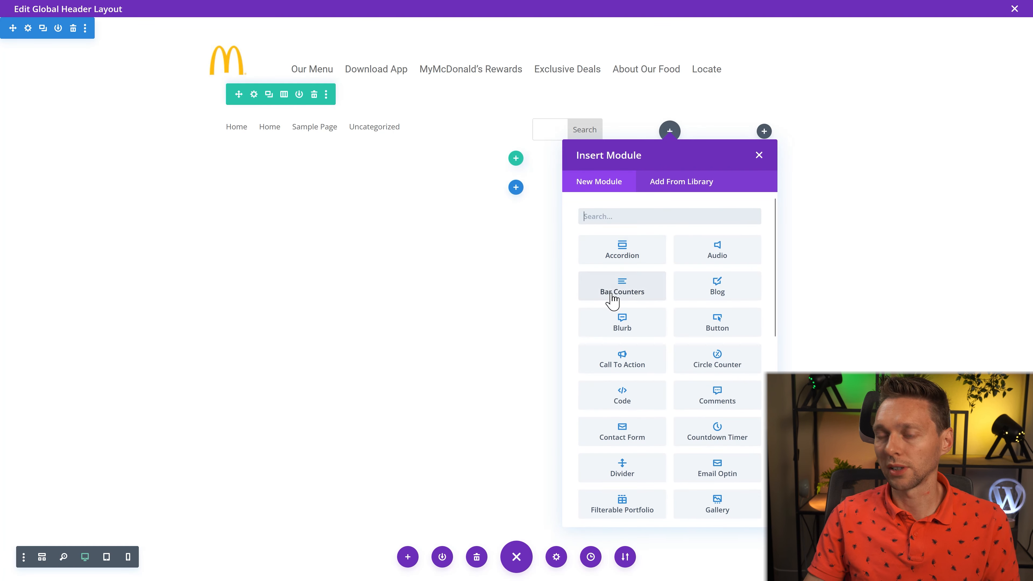
text(text)
click(616, 260)
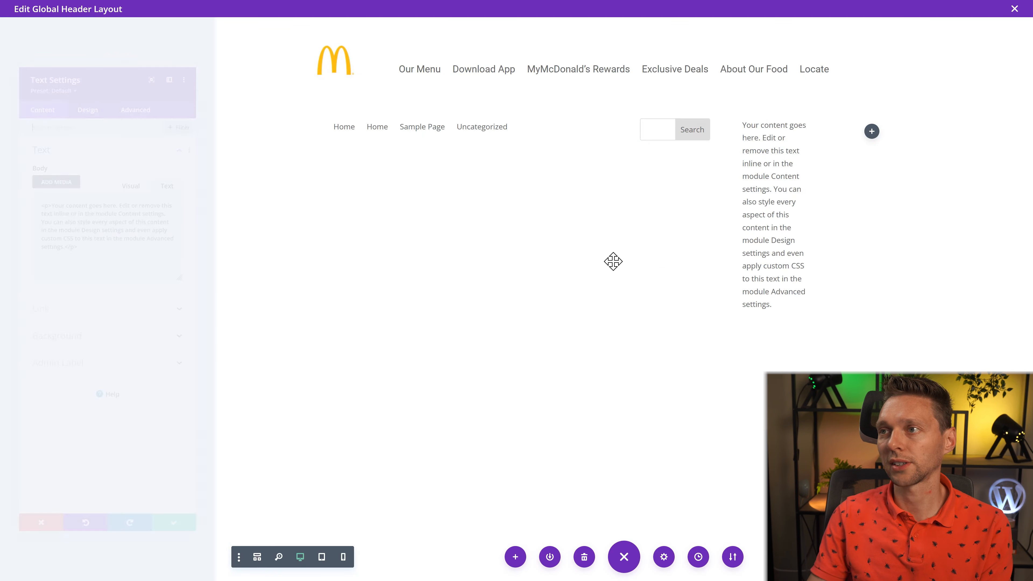
click(188, 570)
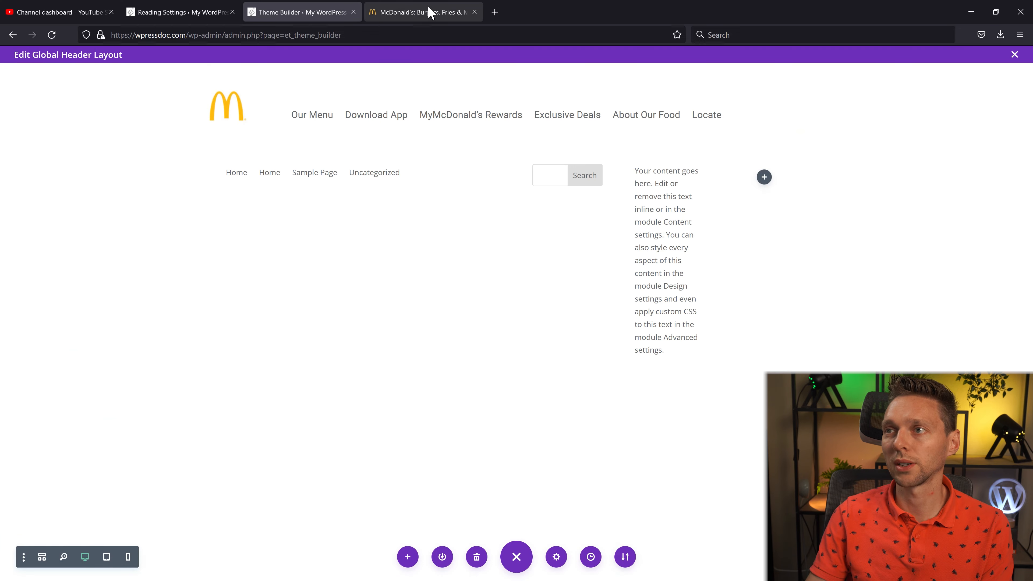
Check where the Change your Location link on the McDonald's page leads, and return to its homepage
click(472, 8)
click(681, 24)
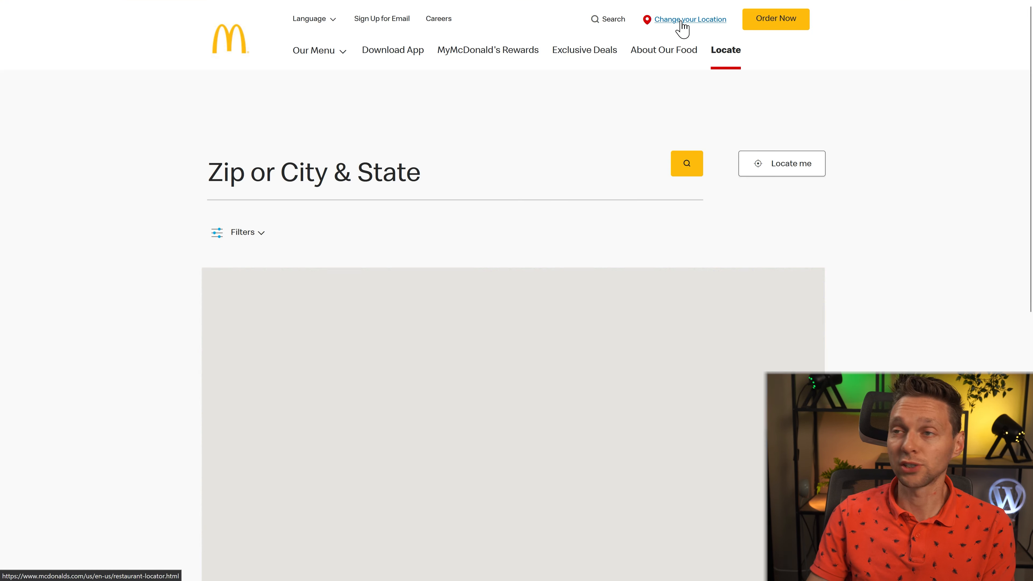
click(224, 37)
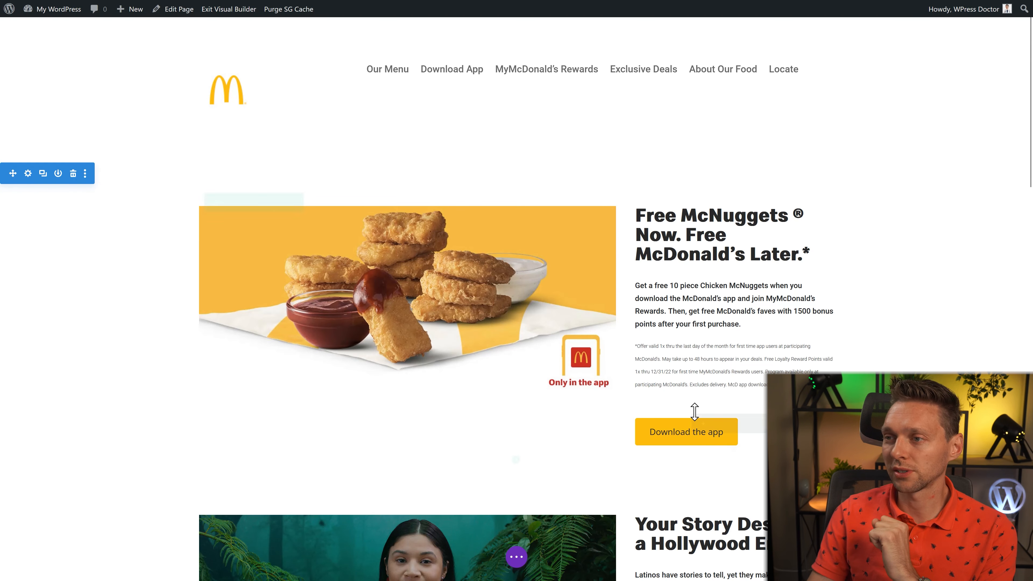
Save the homepage's Download the app button to the library as Yellow Button and insert it in the header row's fourth column with the text Order Now
click(745, 424)
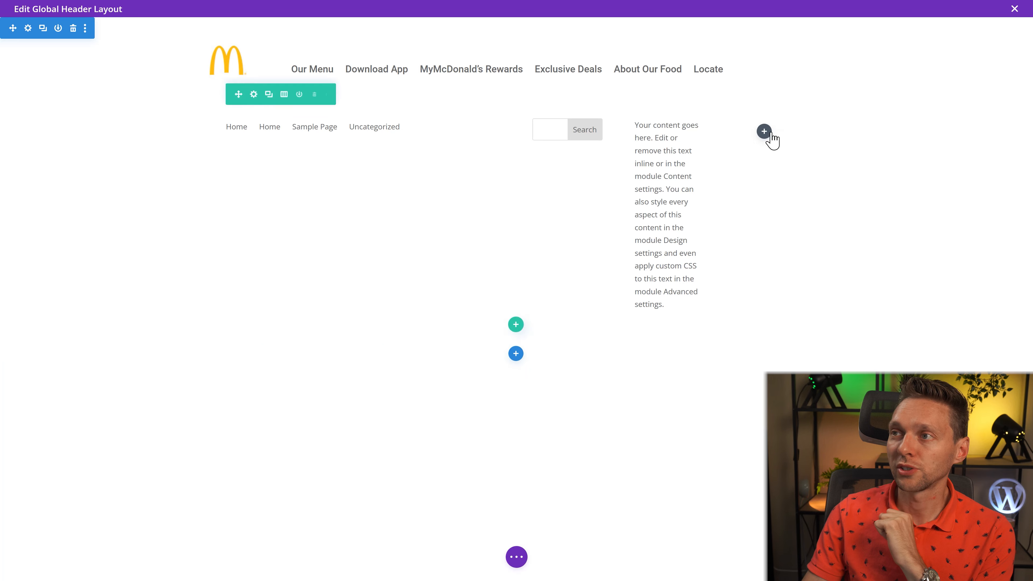
click(765, 131)
click(783, 183)
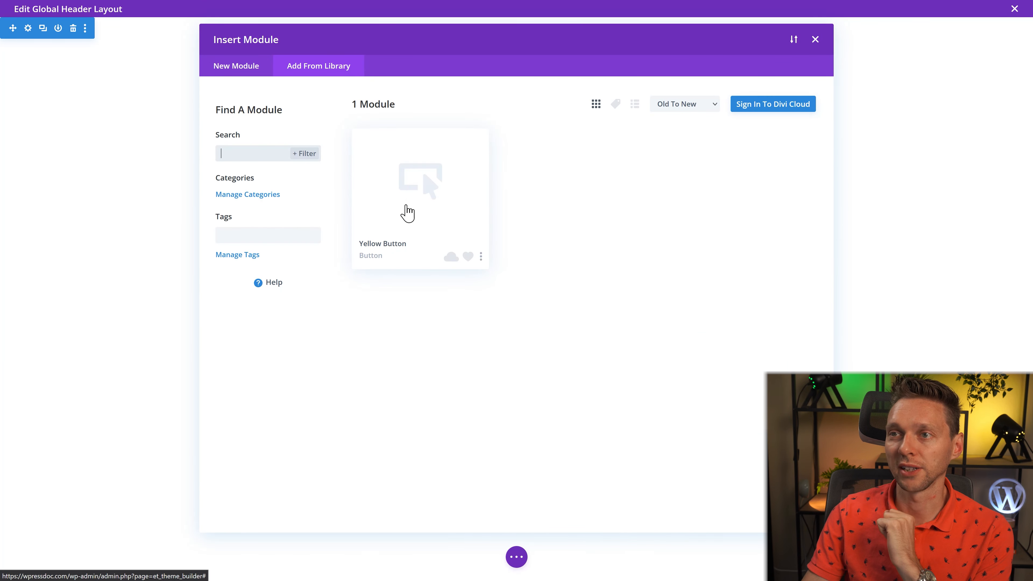
click(407, 213)
click(443, 512)
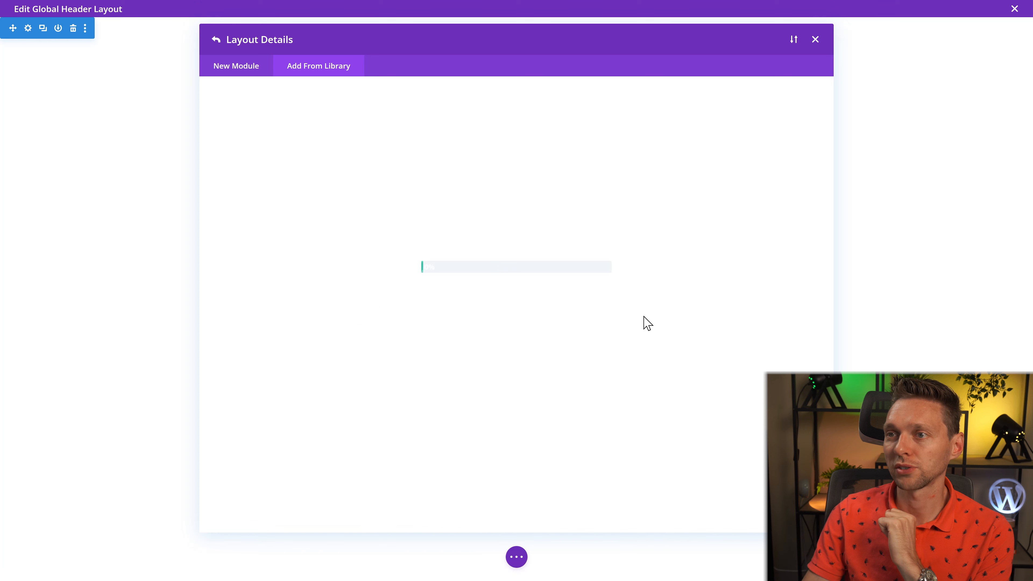
click(794, 174)
drag(97, 154, 11, 173)
text(Order now)
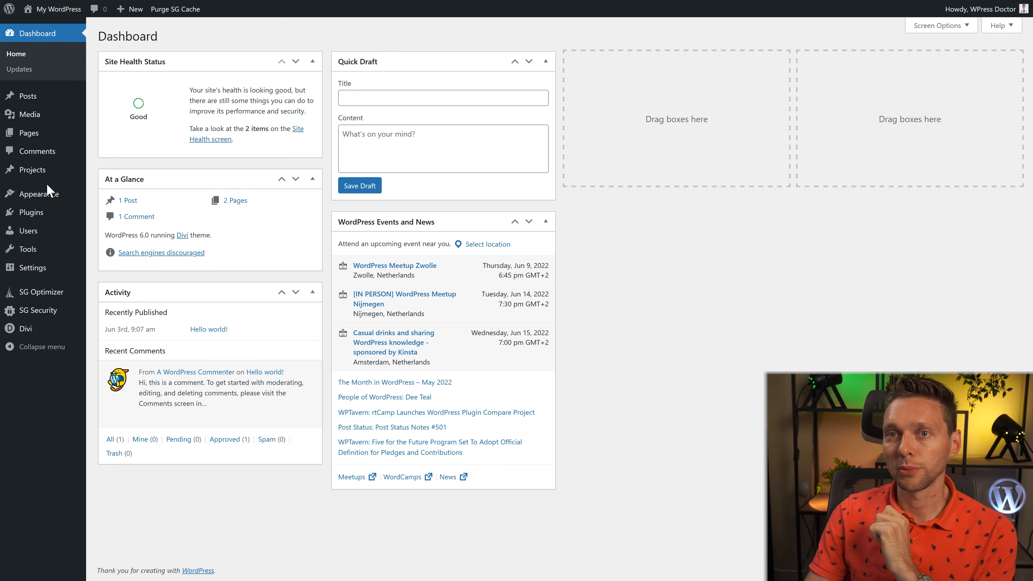
Create a new WordPress menu named Second menu
mouse_move(60, 196)
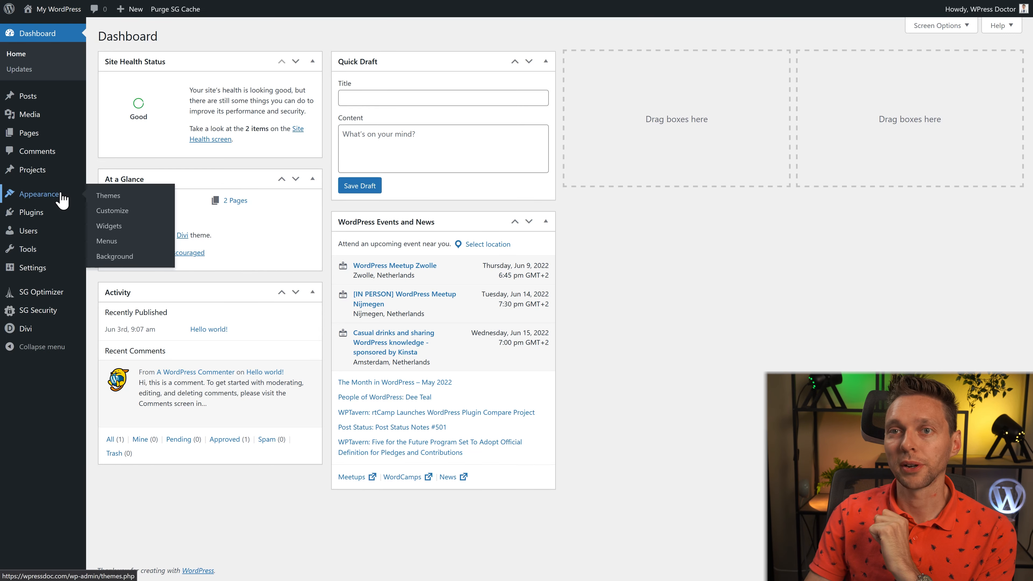
click(106, 241)
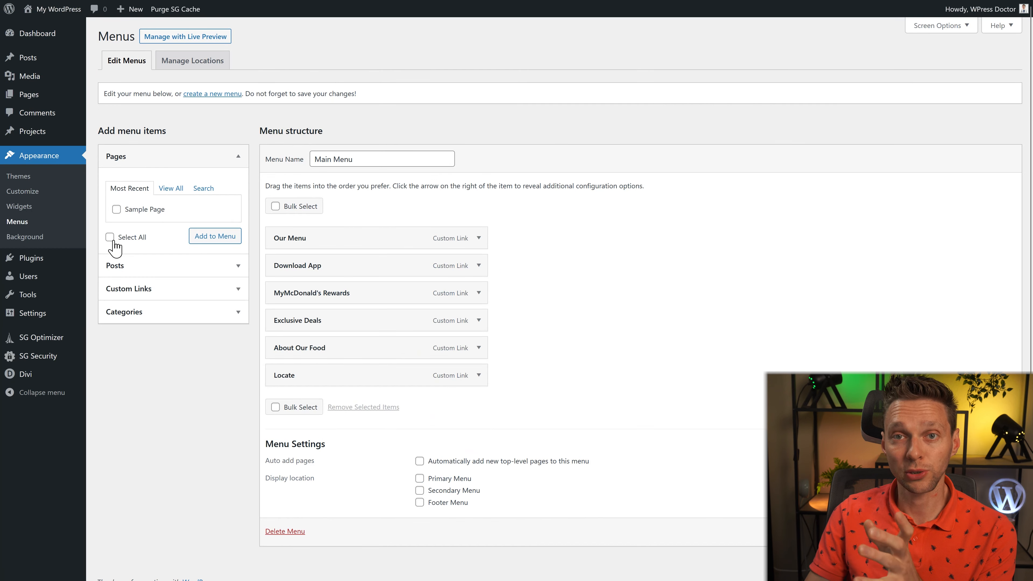
click(381, 161)
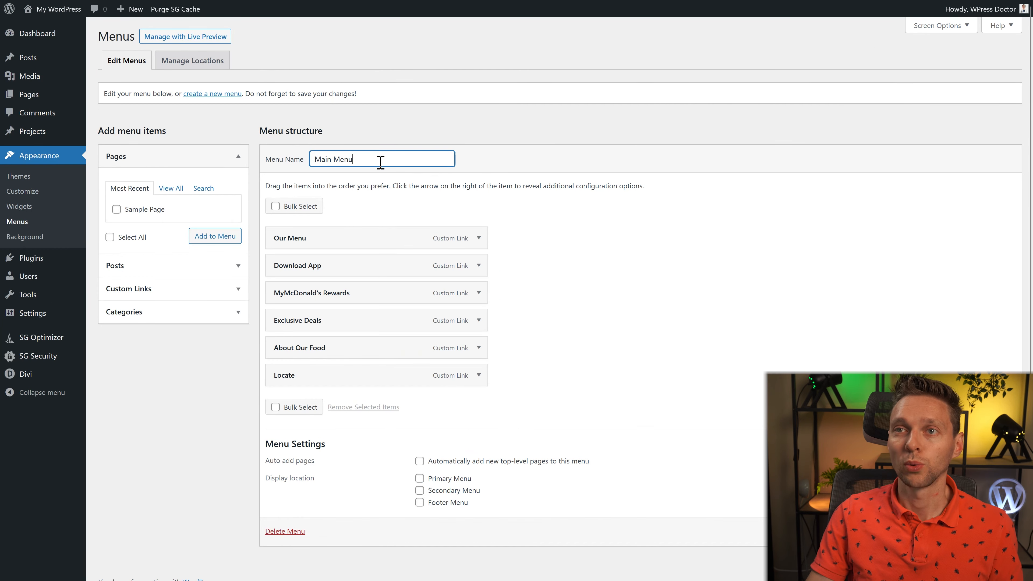
click(212, 94)
click(330, 156)
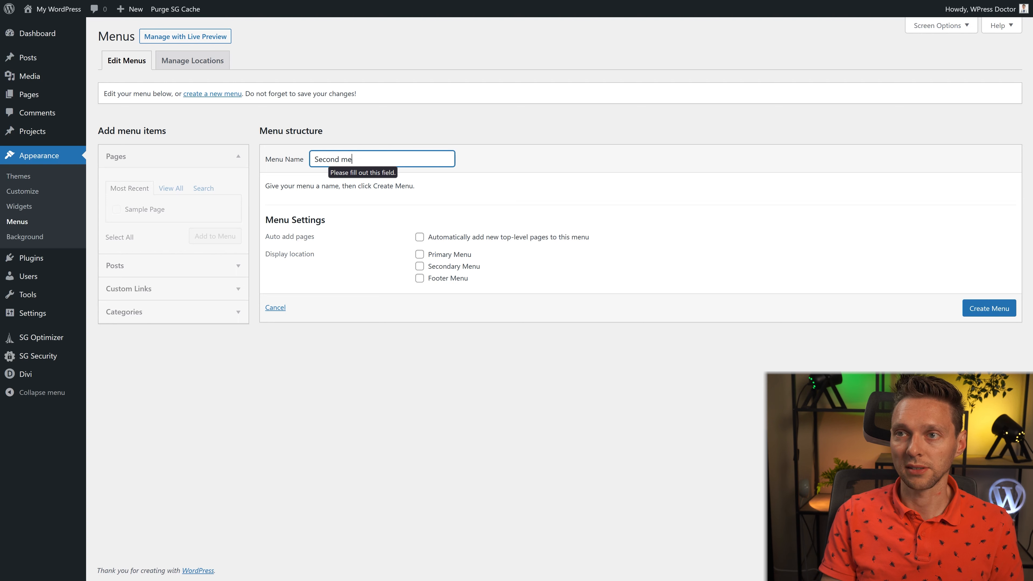
click(993, 309)
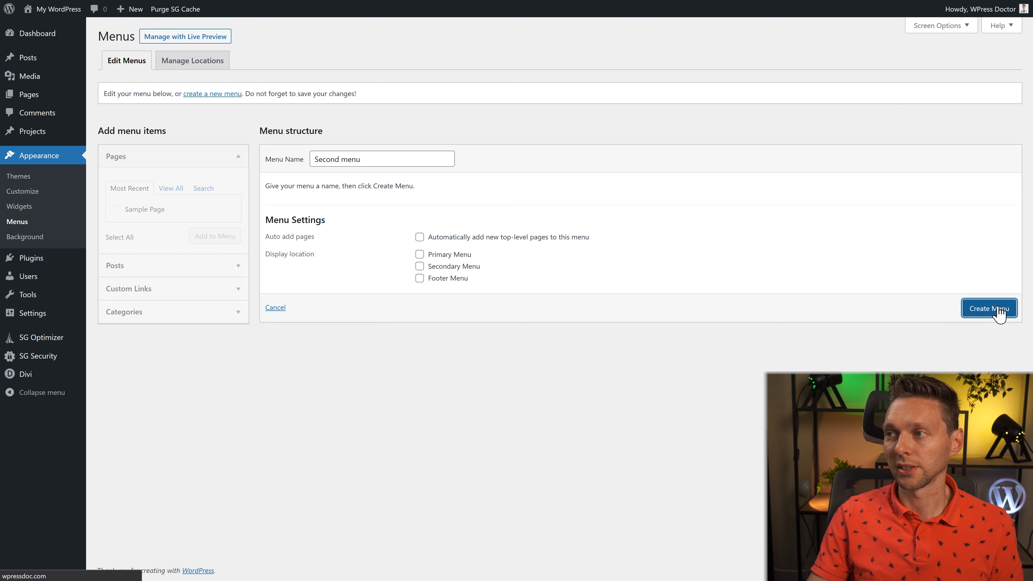
Add a custom link named Language with the URL / to Second menu
click(129, 289)
click(203, 243)
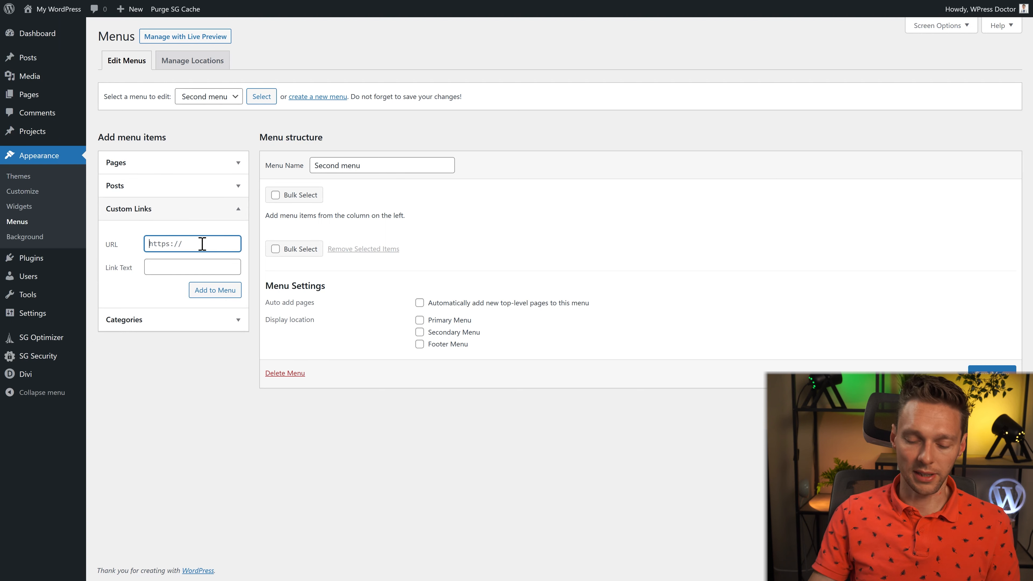
text(/)
key(Tab)
text(Languag)
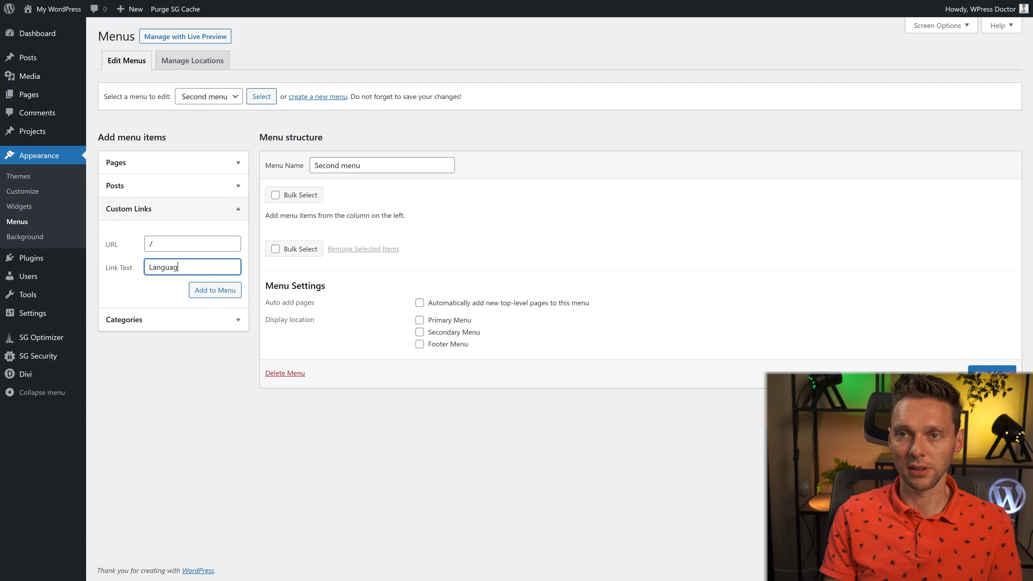
click(215, 290)
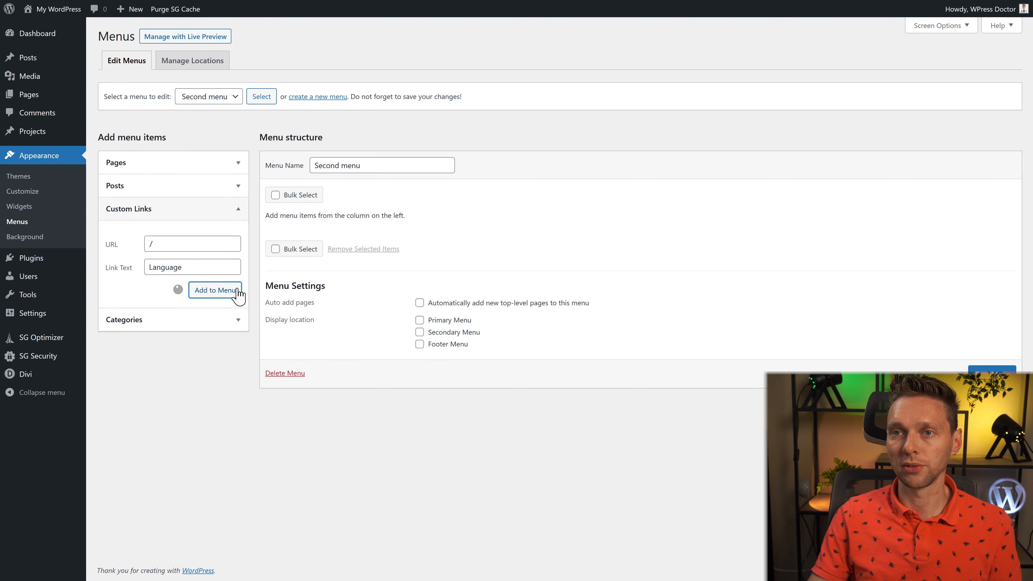
Add English and Español custom links with the URL / and nest them as sub items under Language
click(207, 240)
text(English     Español)
click(190, 243)
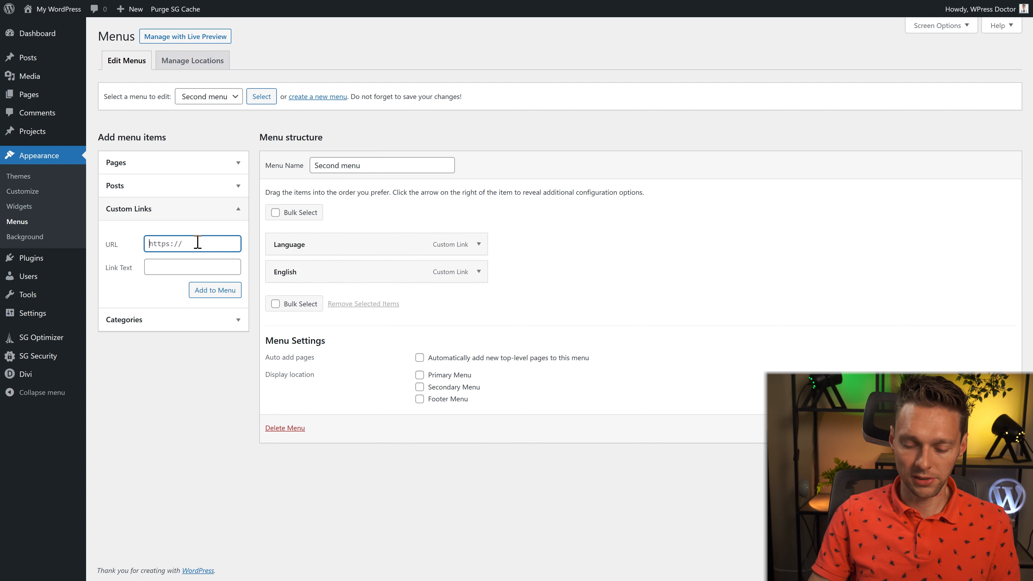
text(/)
key(Tab)
click(205, 290)
drag(309, 281, 340, 300)
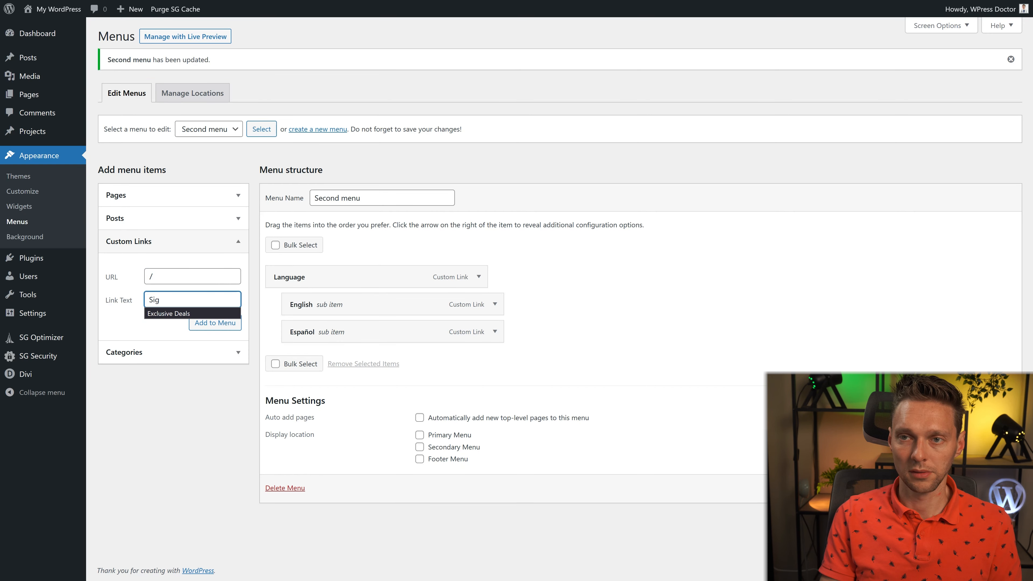
Add a custom link named Sign Up for Email with the URL / to Second menu
text(n up for email)
triple_click(166, 304)
click(166, 303)
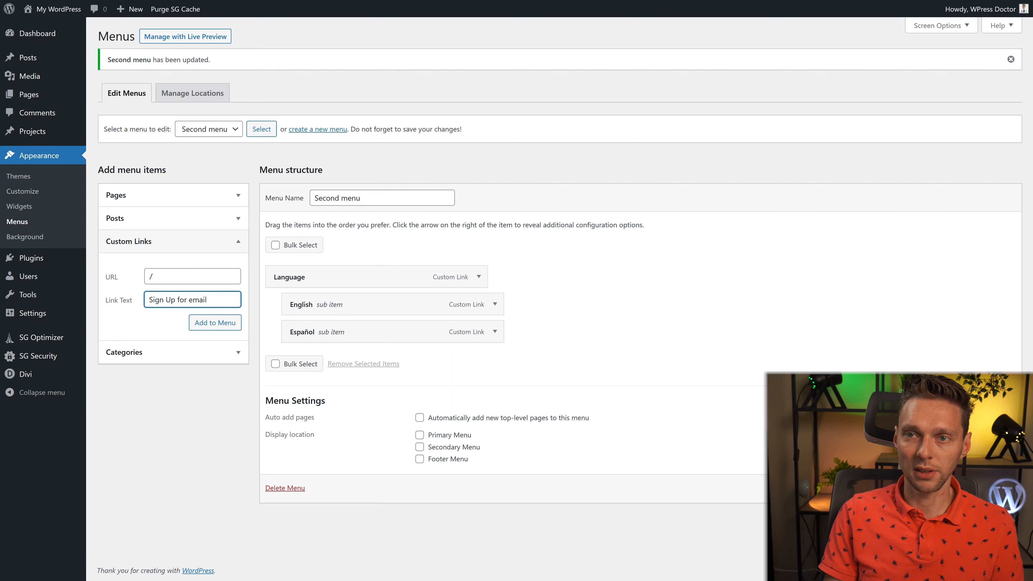
click(197, 323)
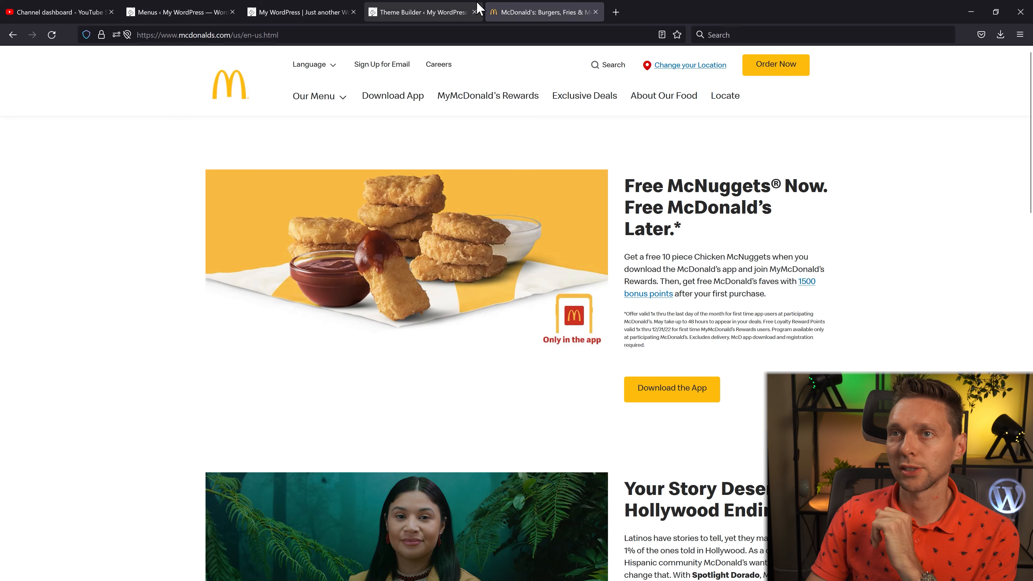
Add a custom link named Careers with the URL / to Second menu
click(186, 9)
click(190, 276)
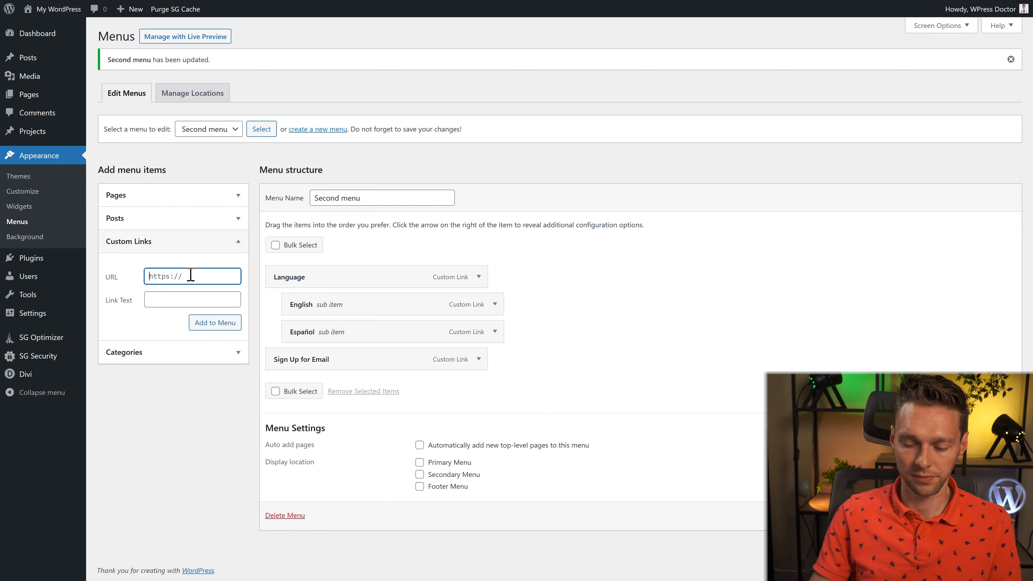
text(/)
key(Tab)
text(Careers)
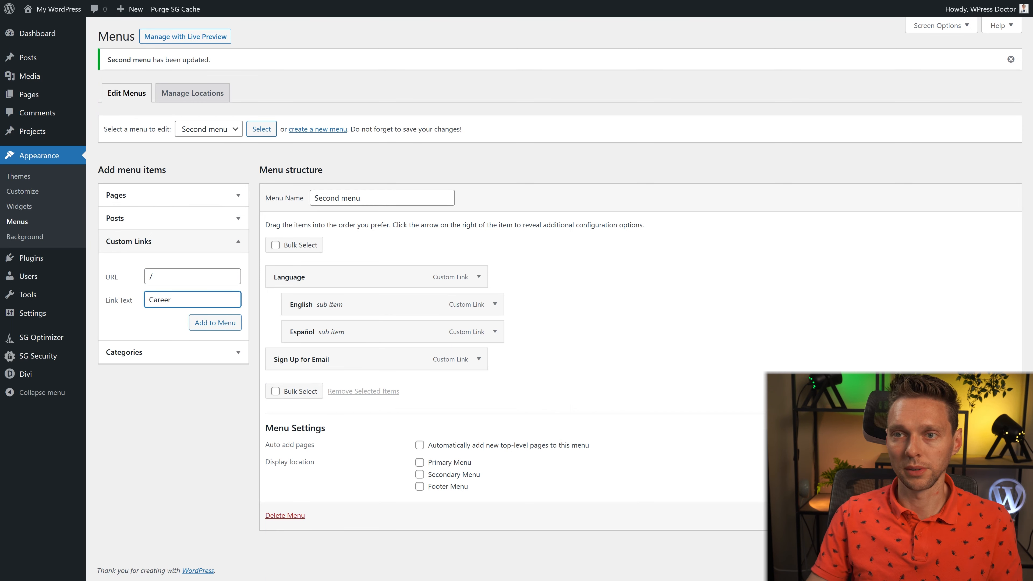
click(214, 322)
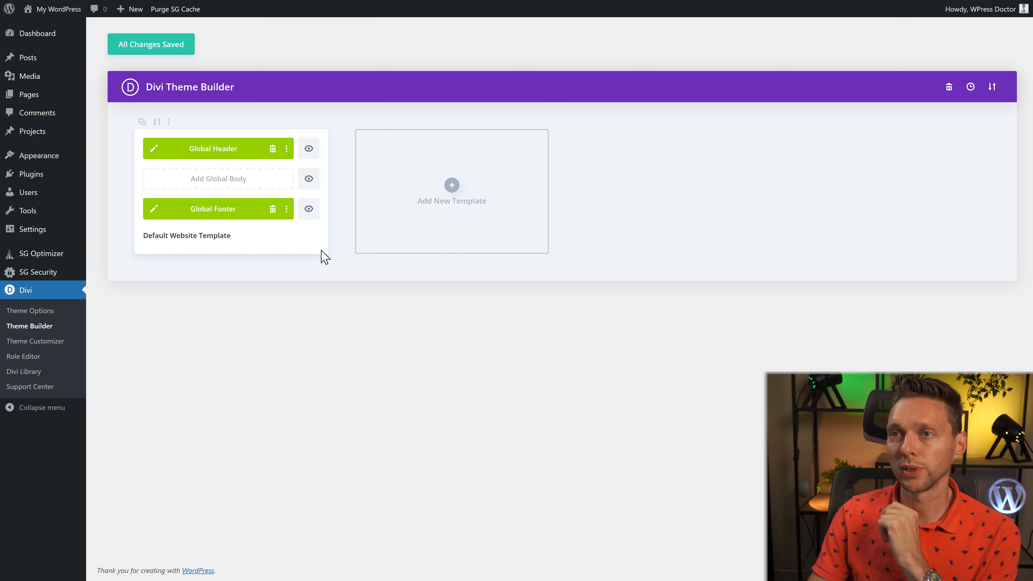
Open the global header for editing and assign Second menu to the Menu module in its second row
click(155, 150)
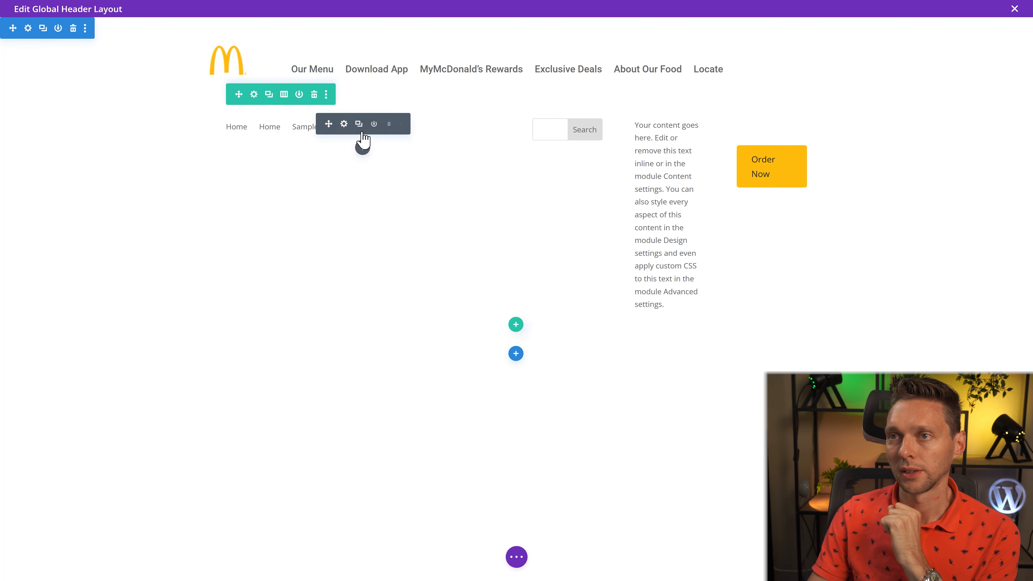
click(345, 124)
click(92, 156)
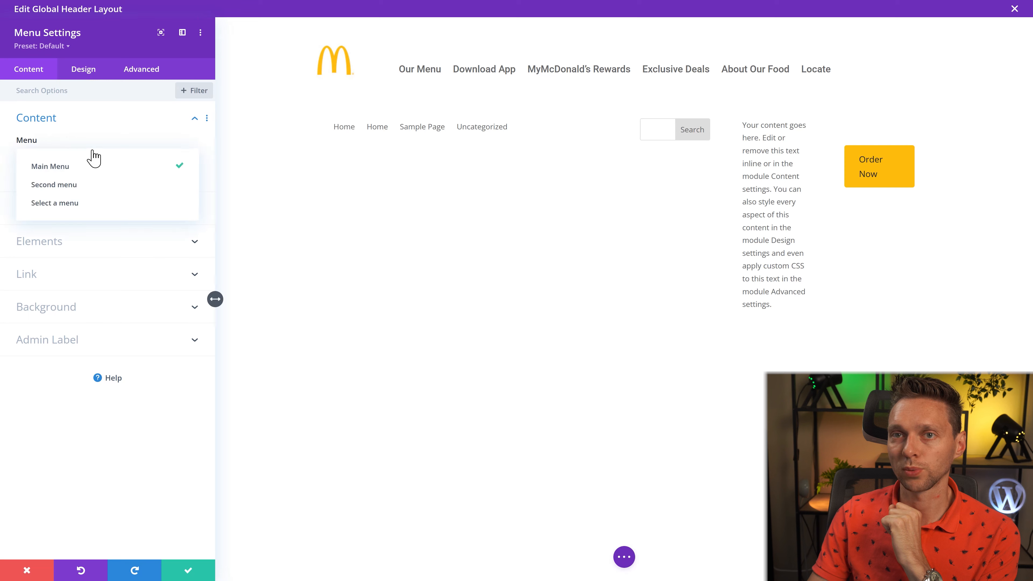
click(73, 185)
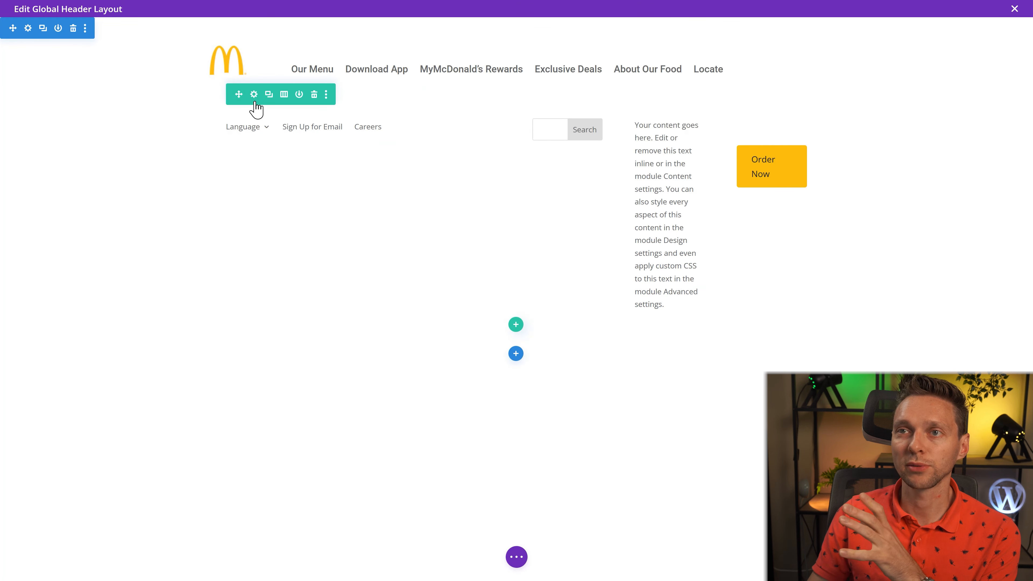
Move the secondary menu row above the logo and main menu row, and replace its placeholder text module with a Blurb module
drag(240, 93, 283, 66)
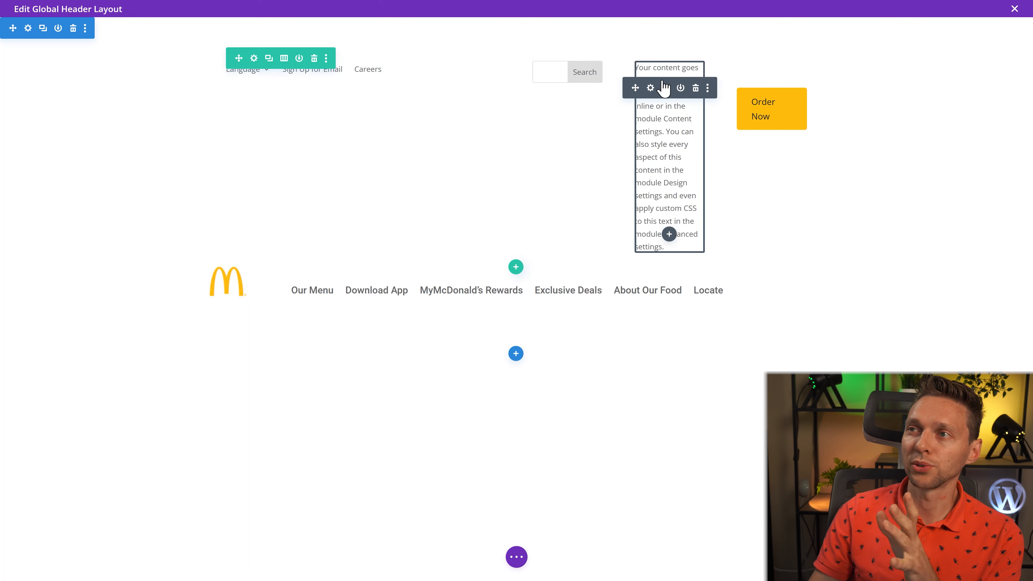
click(694, 88)
click(670, 73)
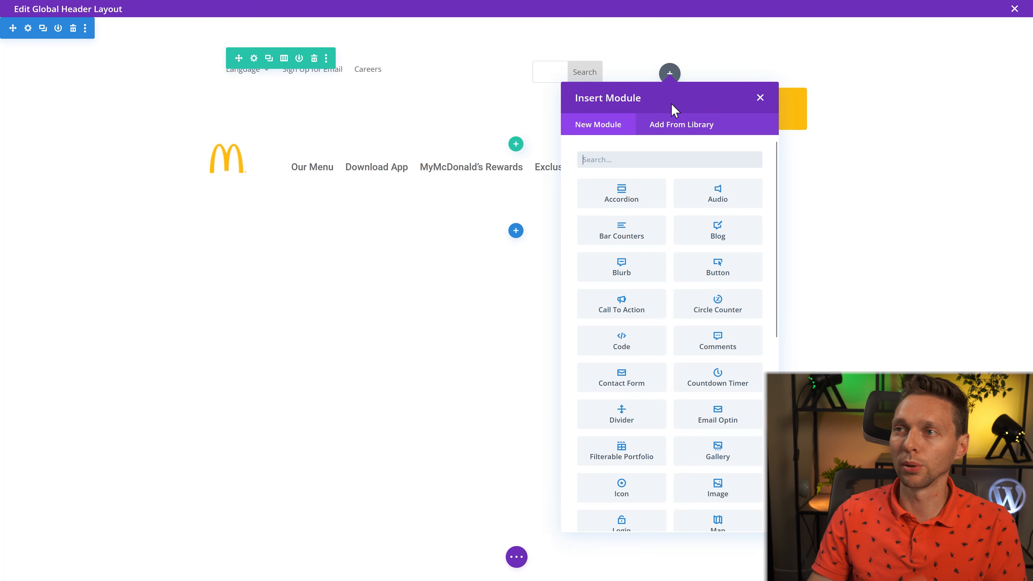
text(blurb)
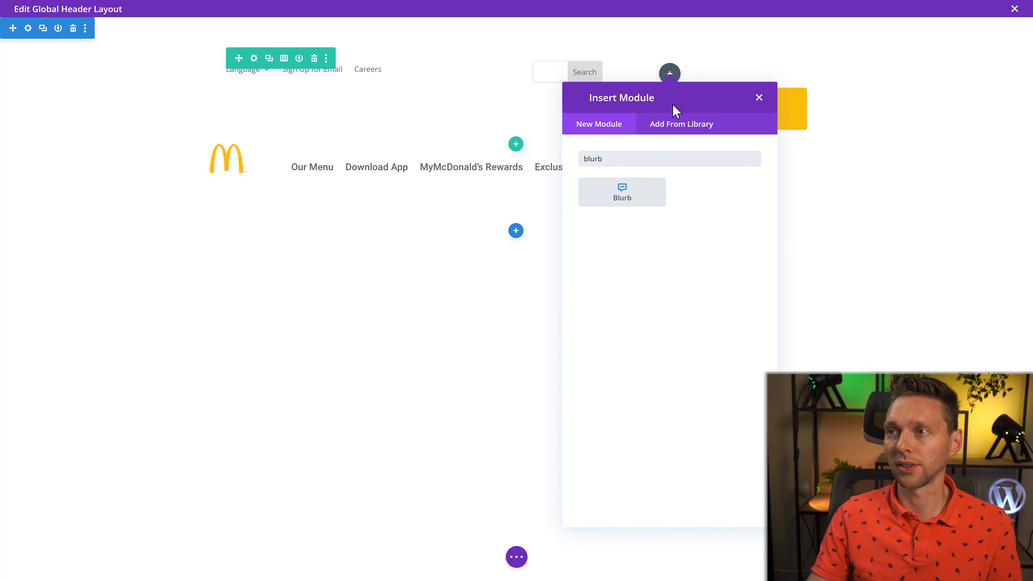
click(625, 199)
Set the blurb's title to Change your Location and delete its placeholder body text
triple_click(110, 154)
text(Change your Location)
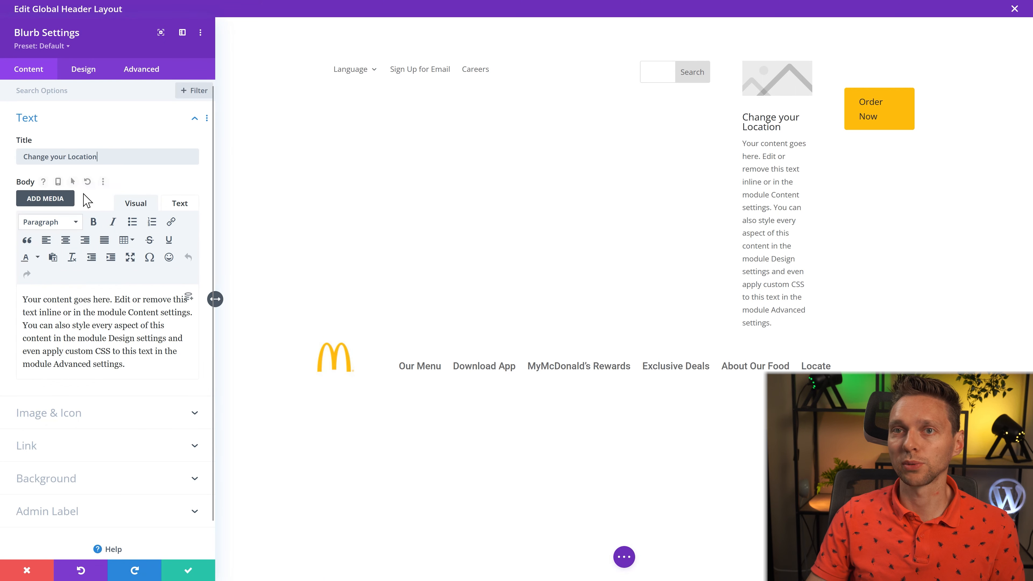
triple_click(127, 338)
key(Delete)
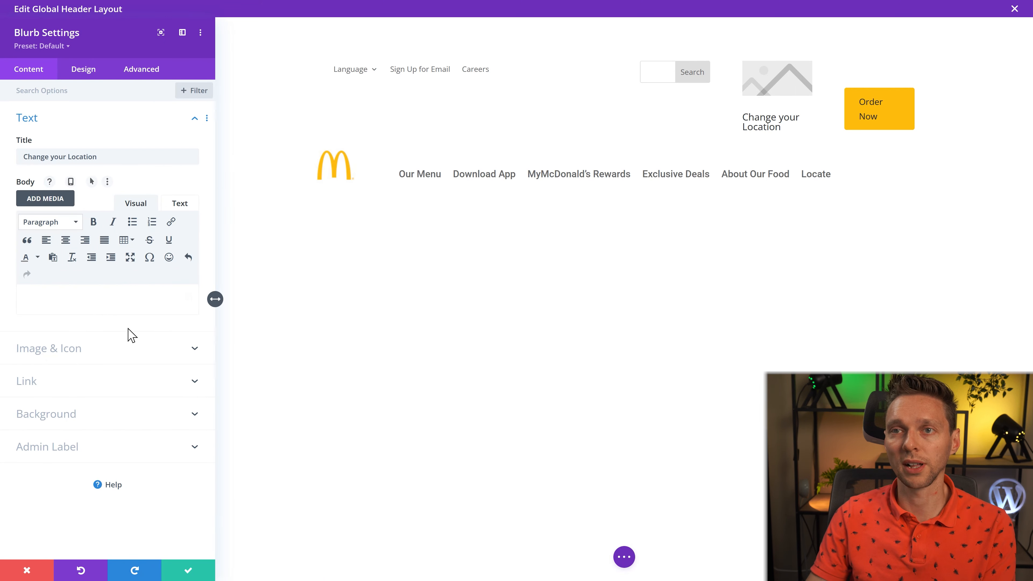
Switch the blurb from an image to an icon and pick the map pin with a round hole, searching icons for place
click(76, 351)
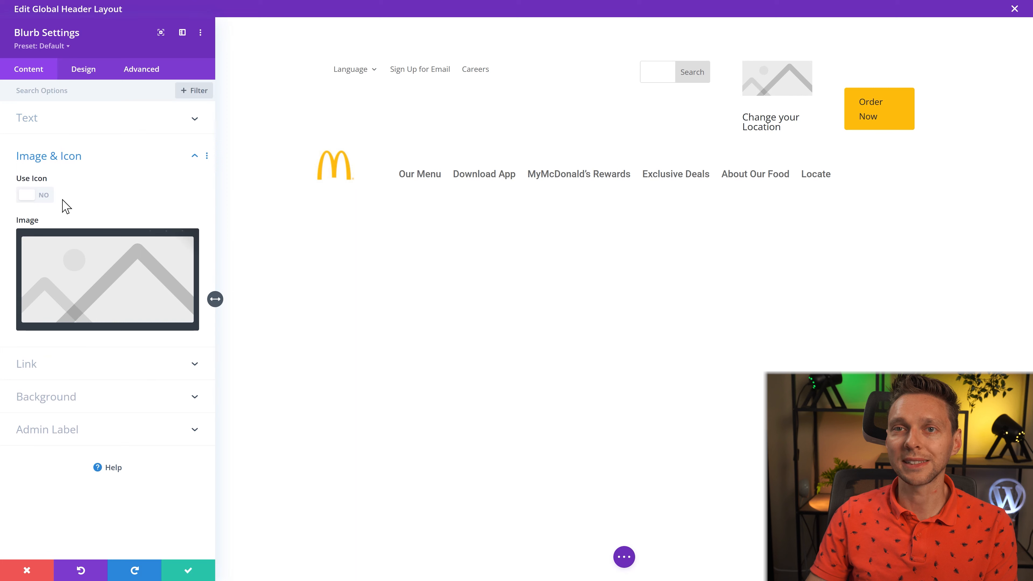
click(40, 203)
click(58, 232)
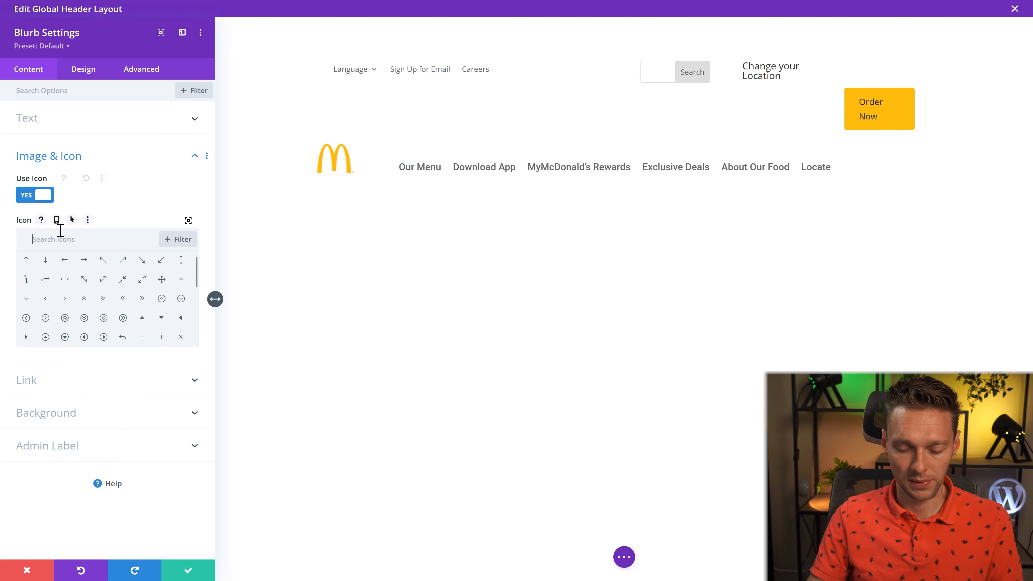
text(place)
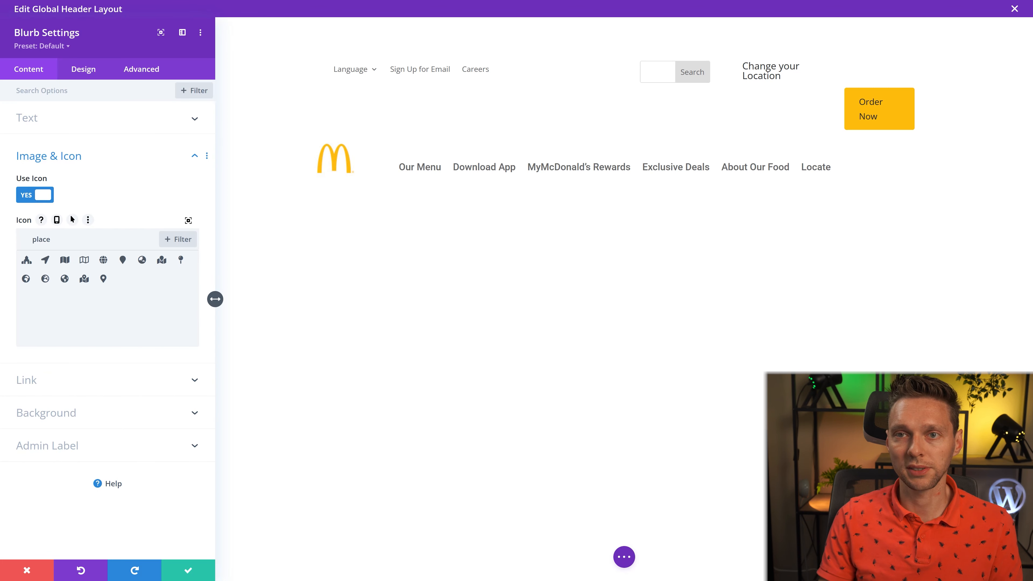
click(103, 280)
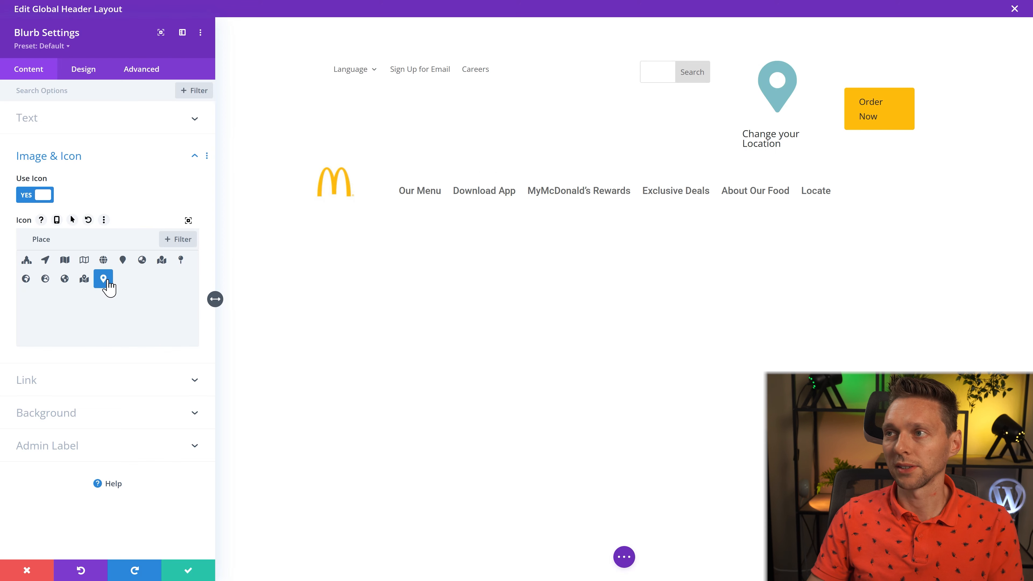
Color the blurb's icon red, place it on the left of the title and set its width to 24px
click(78, 75)
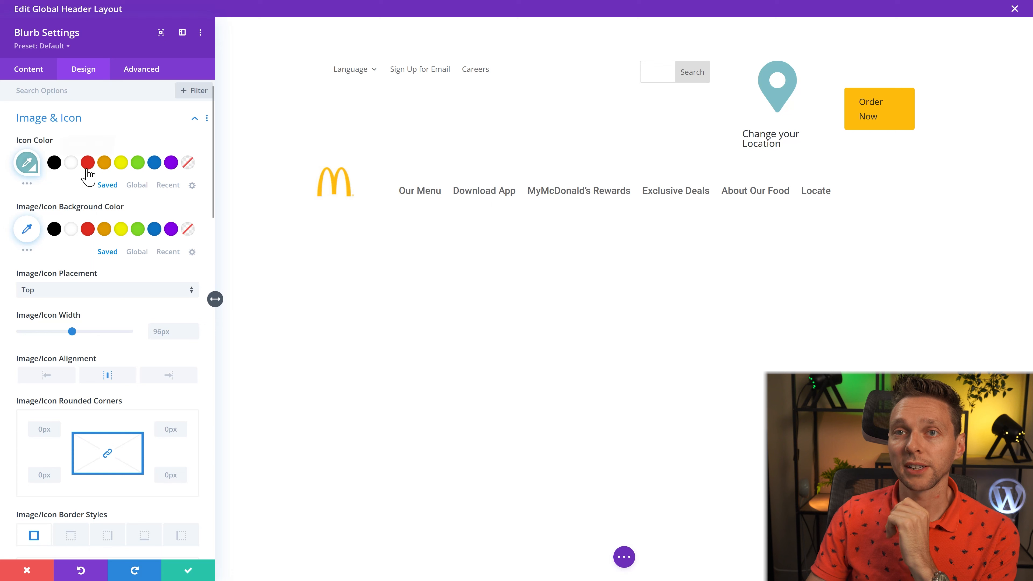
click(87, 165)
click(55, 295)
click(51, 324)
drag(73, 330, 31, 342)
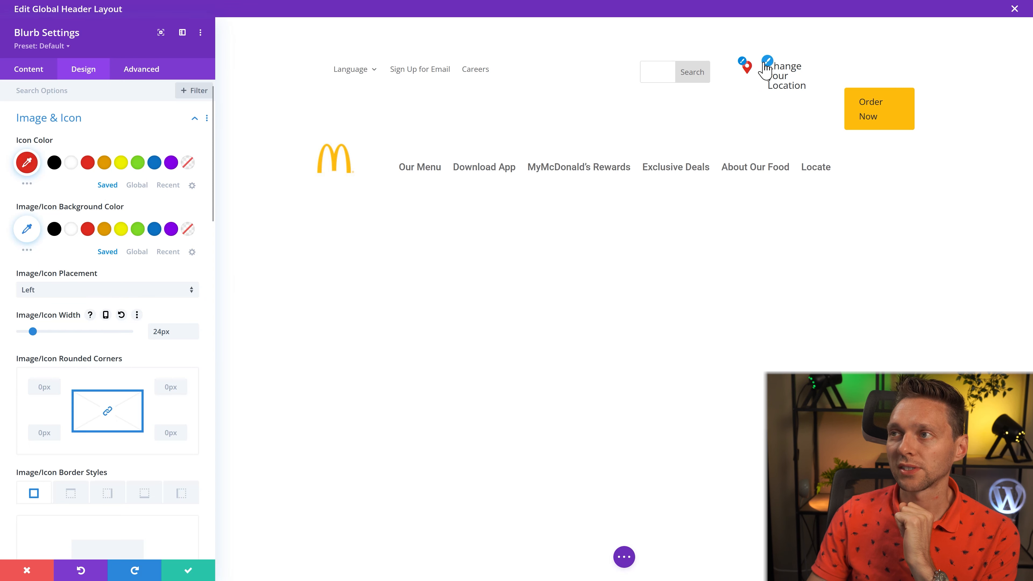
Set the blurb's title text size to 14px and save the module
click(765, 64)
drag(52, 407, 32, 412)
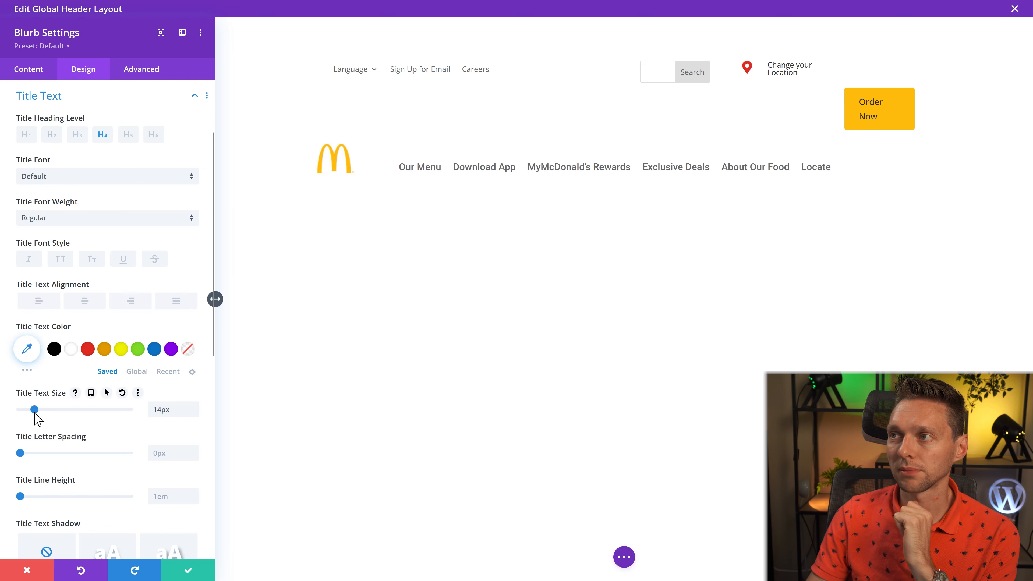
click(188, 570)
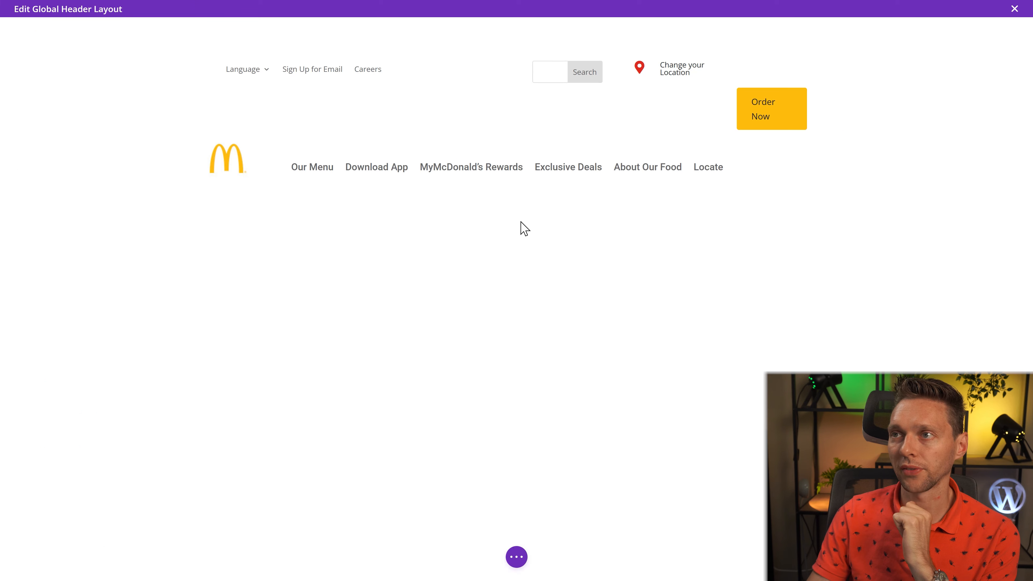
Check the reference header, give the search module the placeholder Search and hide its button
click(542, 11)
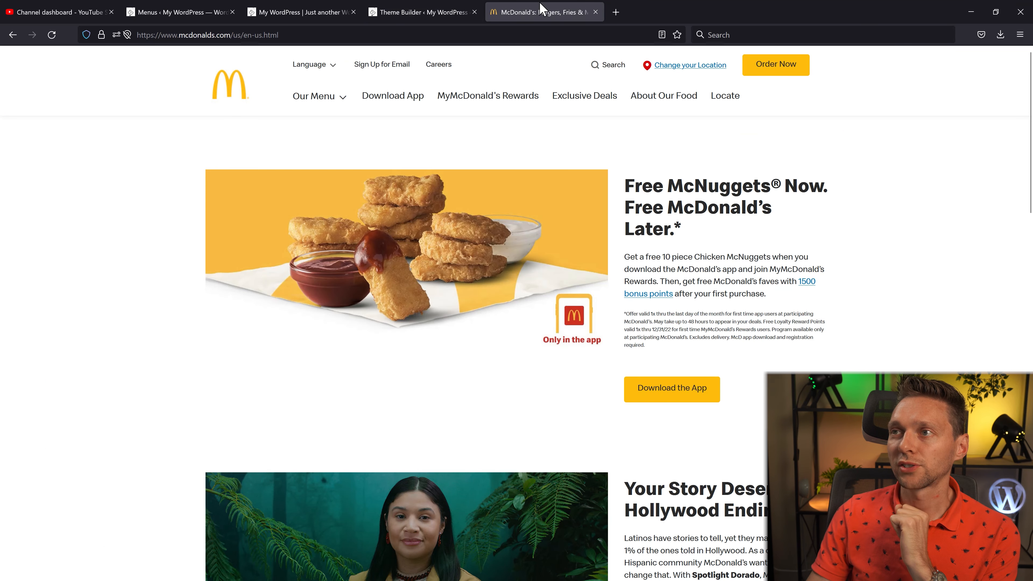
click(455, 6)
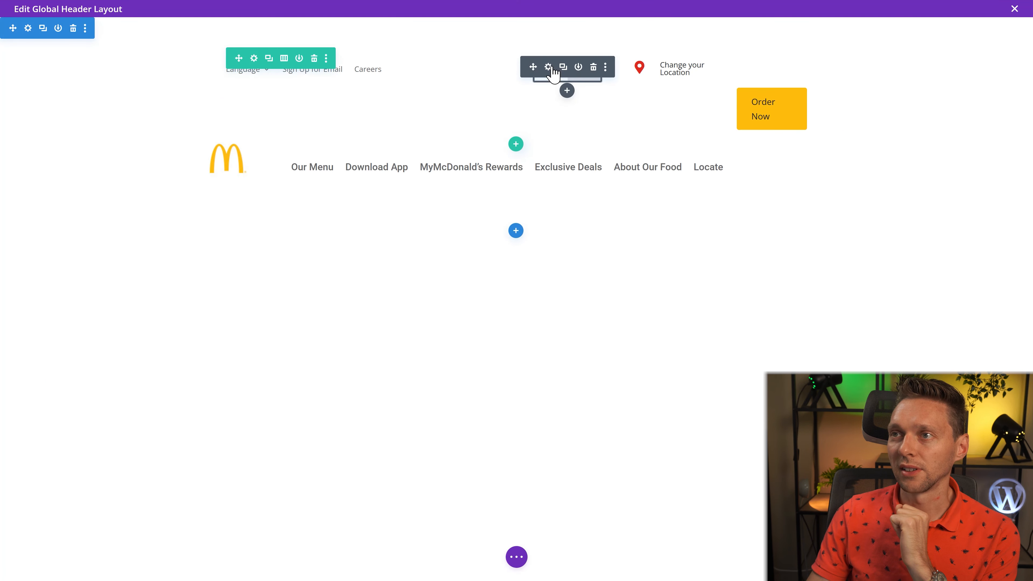
click(549, 65)
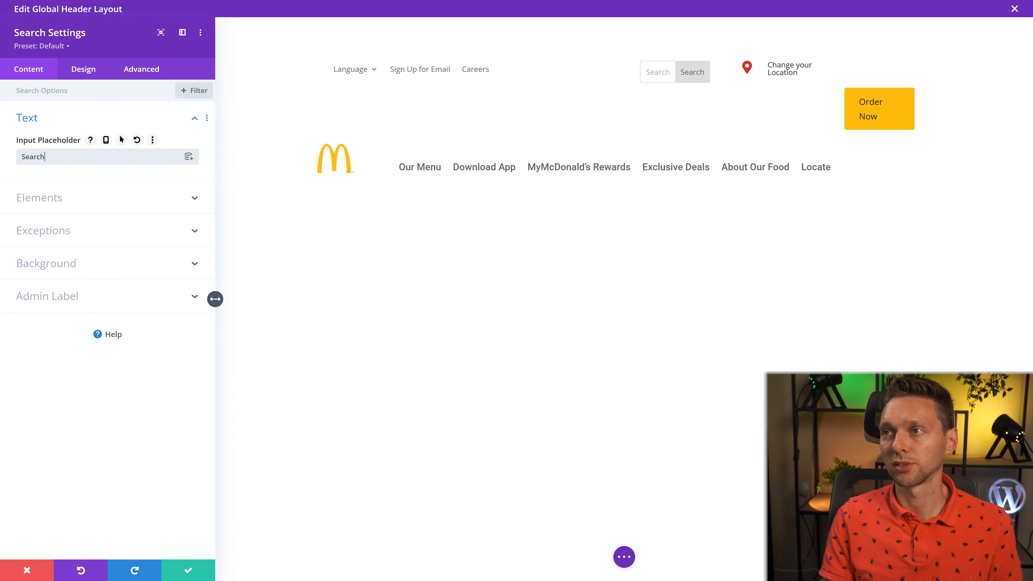
click(57, 198)
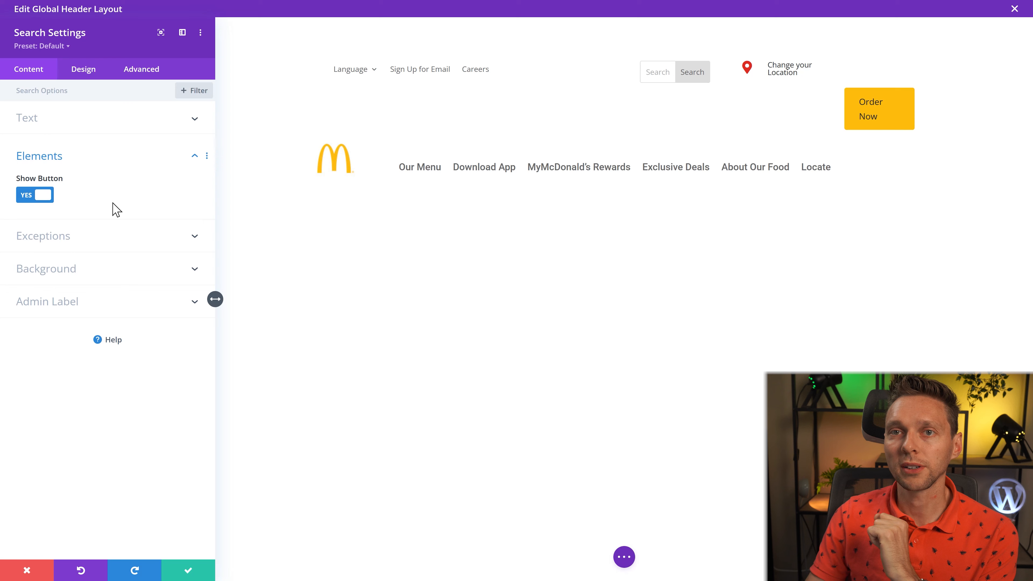
click(44, 202)
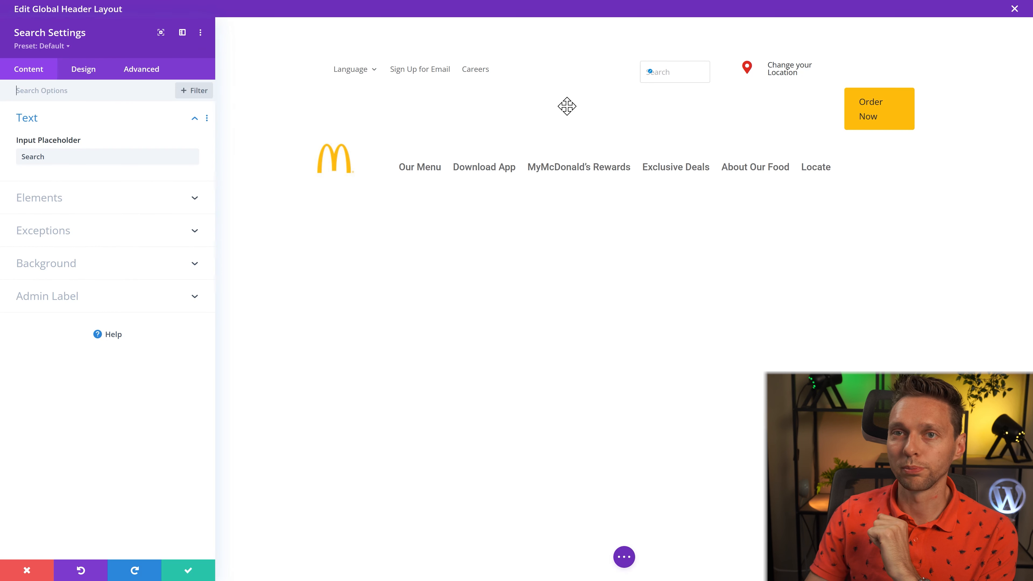
Set the search module's border width to 0px
click(83, 69)
click(49, 290)
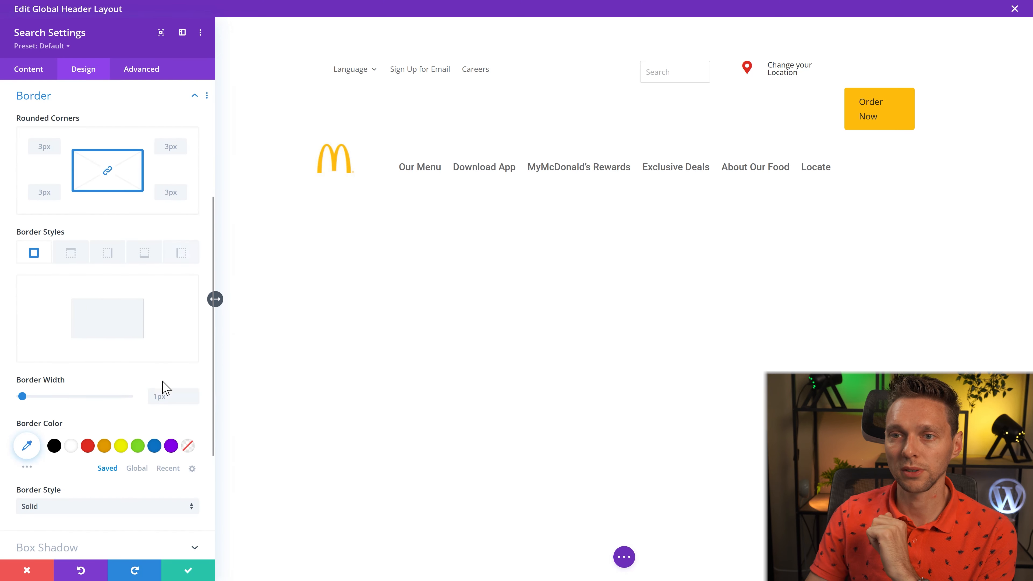
click(194, 400)
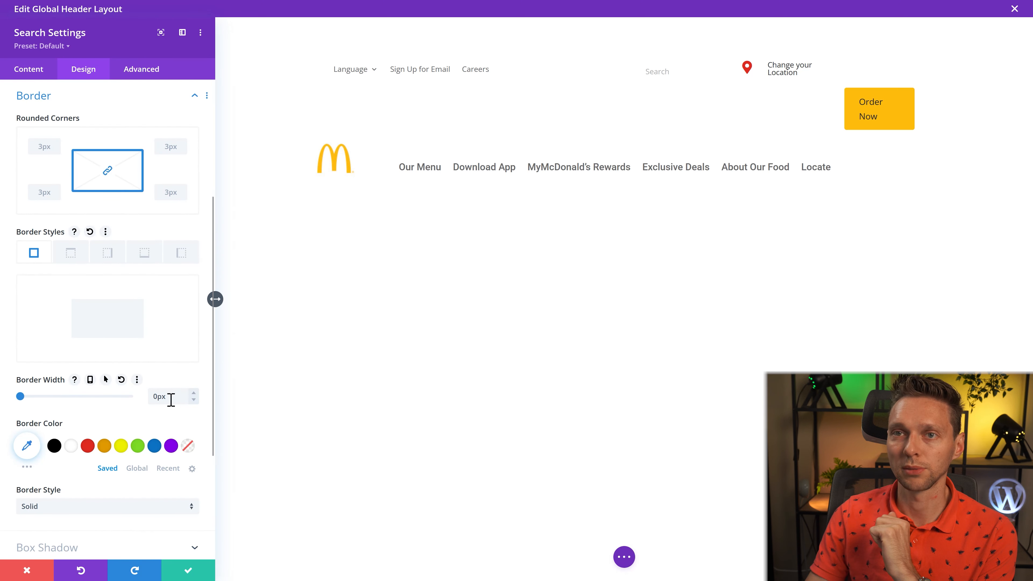
Match the search field to the reference header with the Roboto font and the dark global placeholder color, and save the module
click(550, 10)
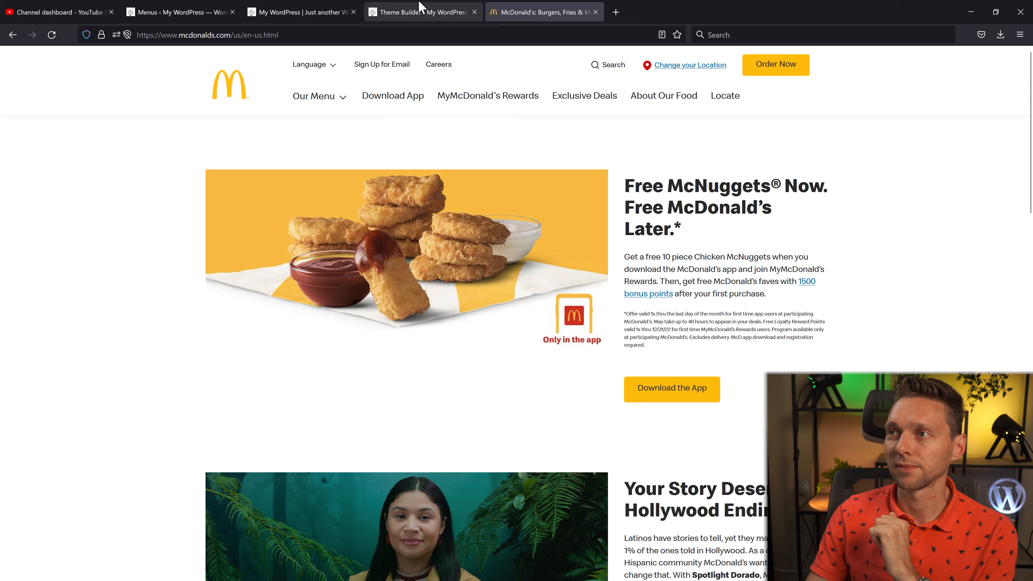
click(414, 10)
click(650, 71)
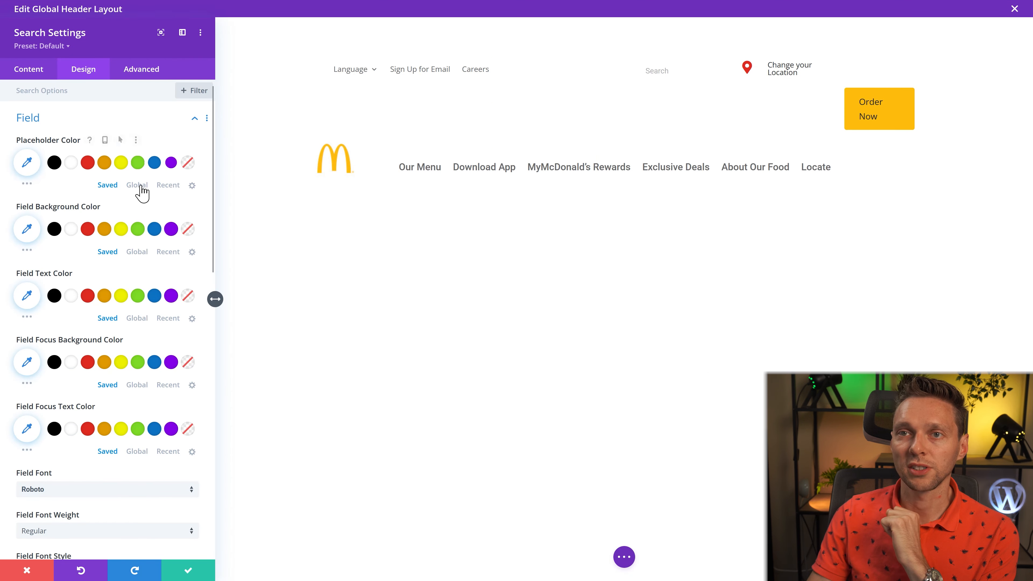
click(141, 185)
click(55, 163)
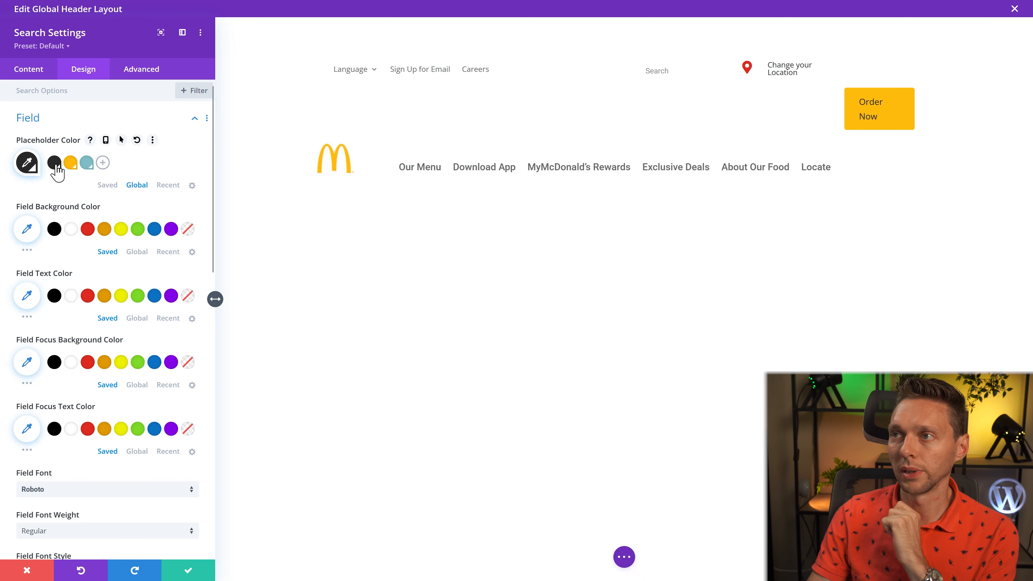
click(188, 571)
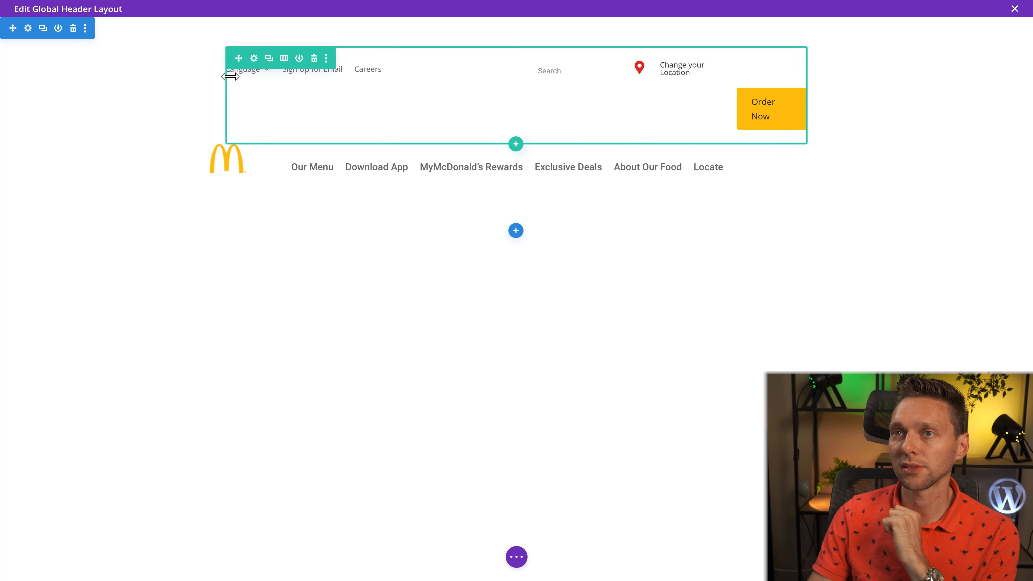
Set the secondary menu row's maximum width to 1180px and save the row
click(253, 59)
click(84, 70)
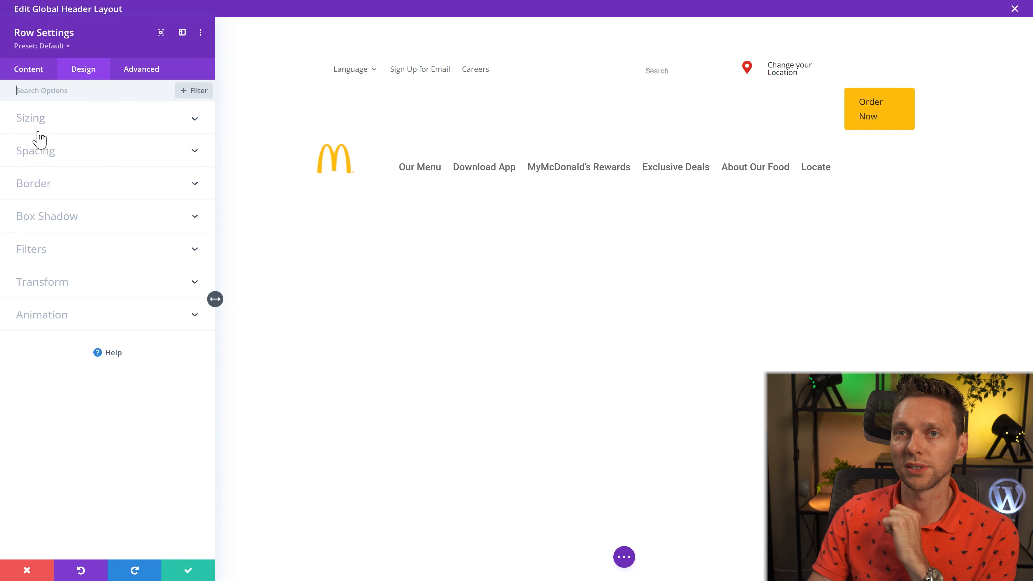
click(38, 132)
text(1180px)
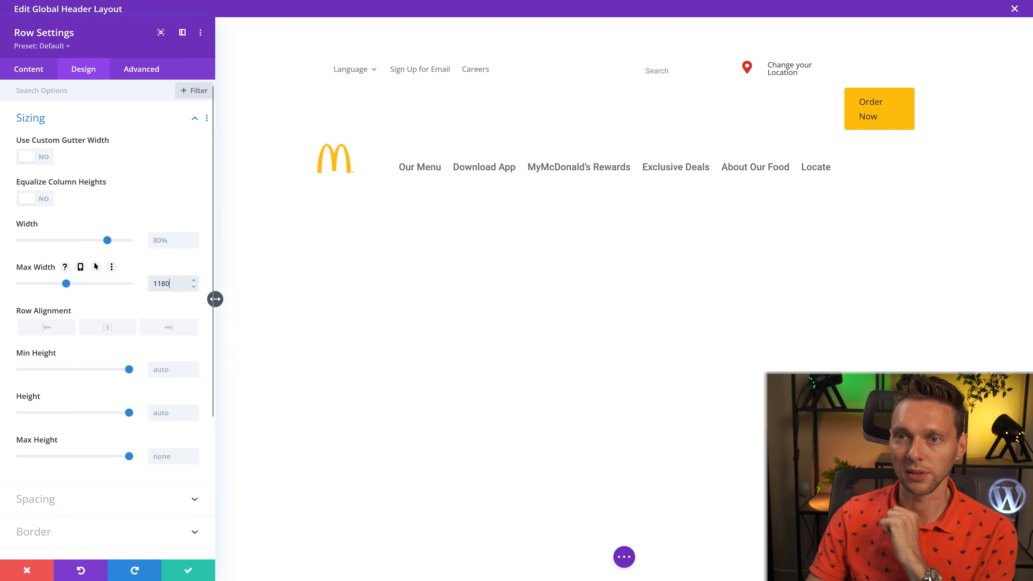
click(195, 567)
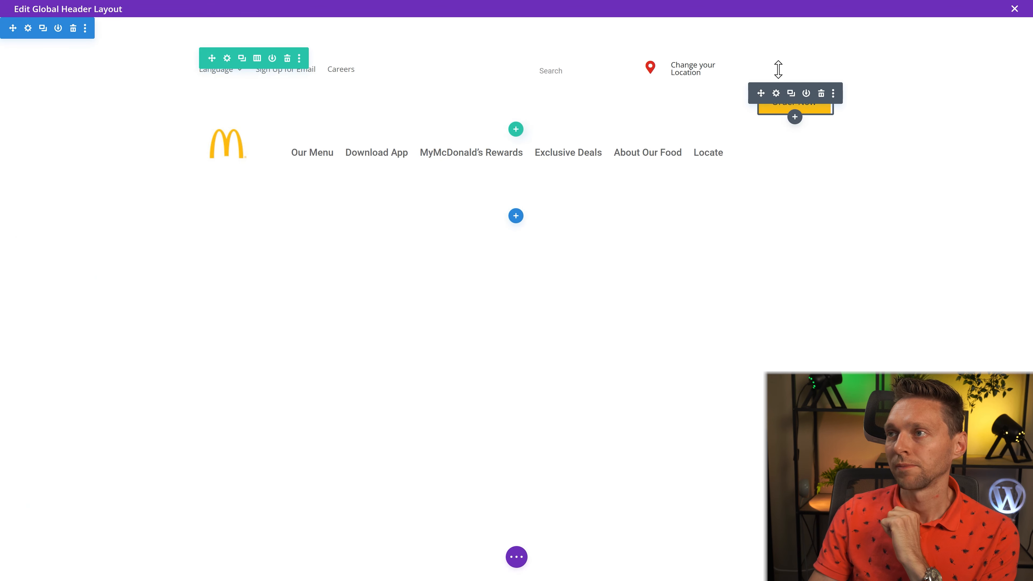
Clear the top margin of the Order Now button and save the module
click(776, 93)
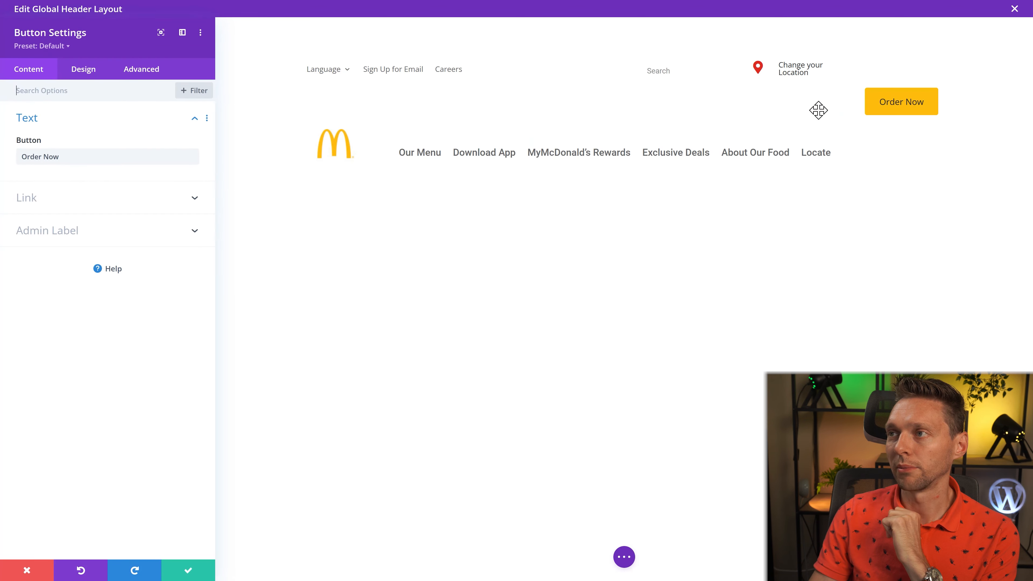
click(83, 70)
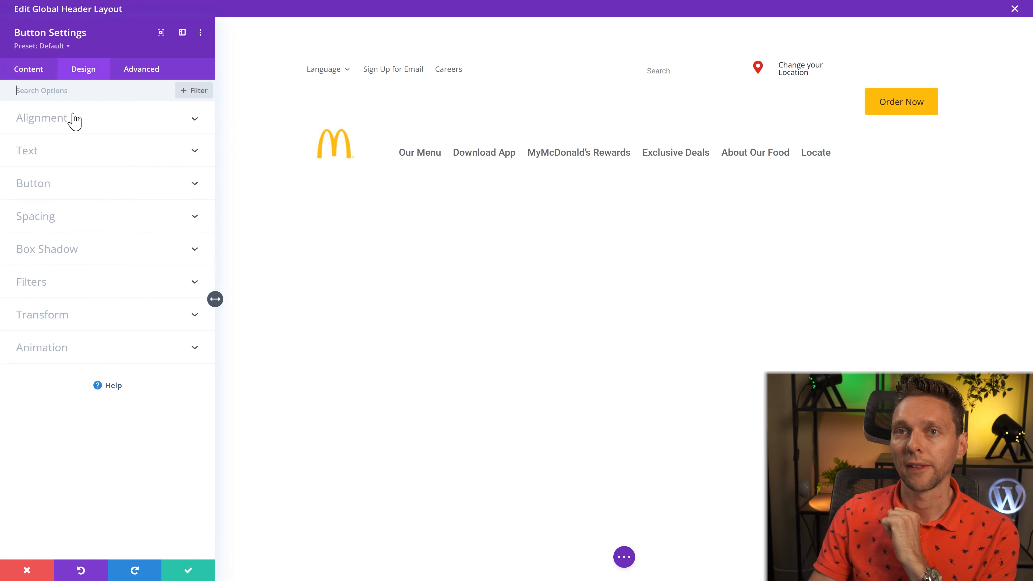
click(61, 216)
click(31, 262)
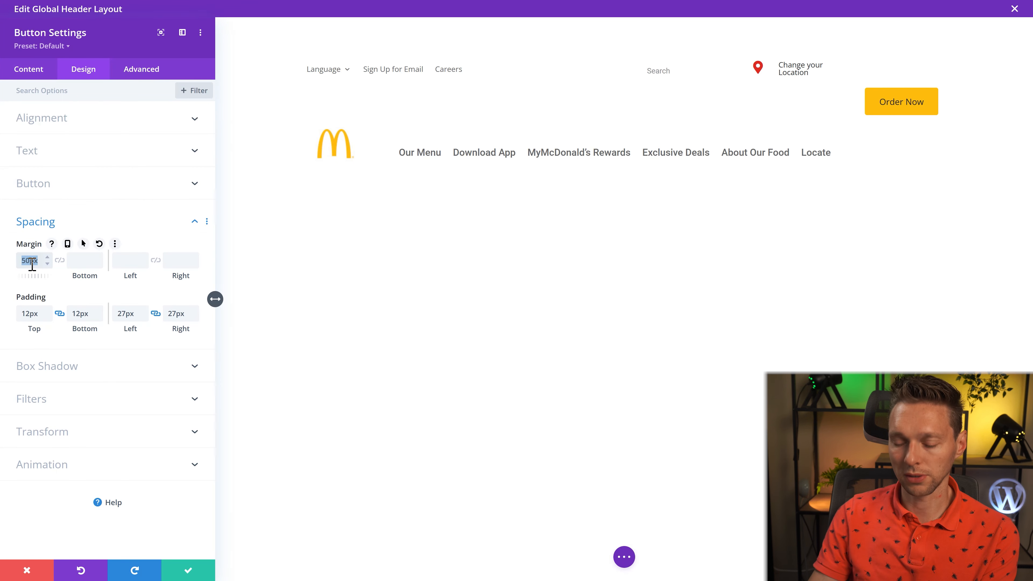
key(BackSpace)
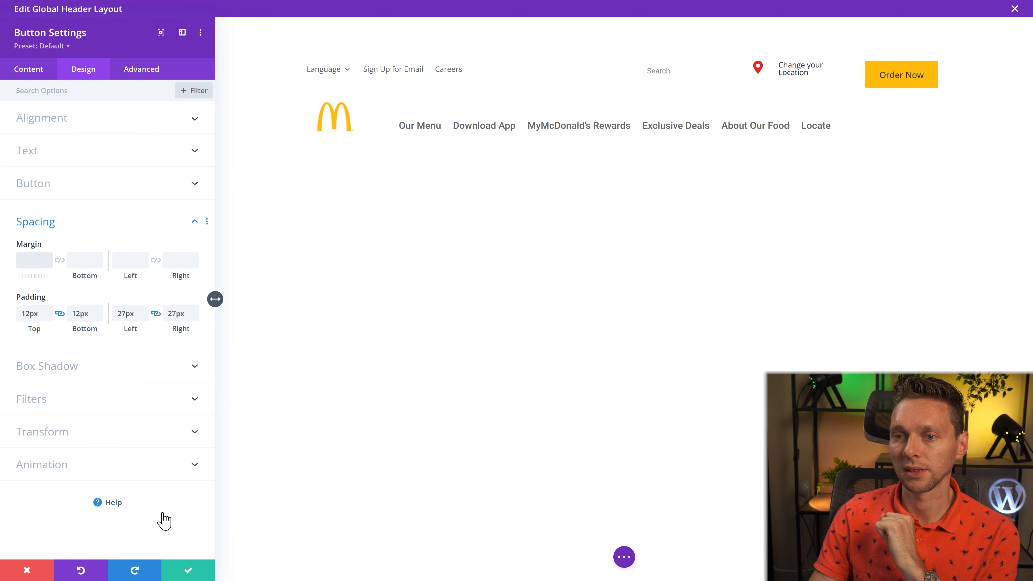
click(188, 570)
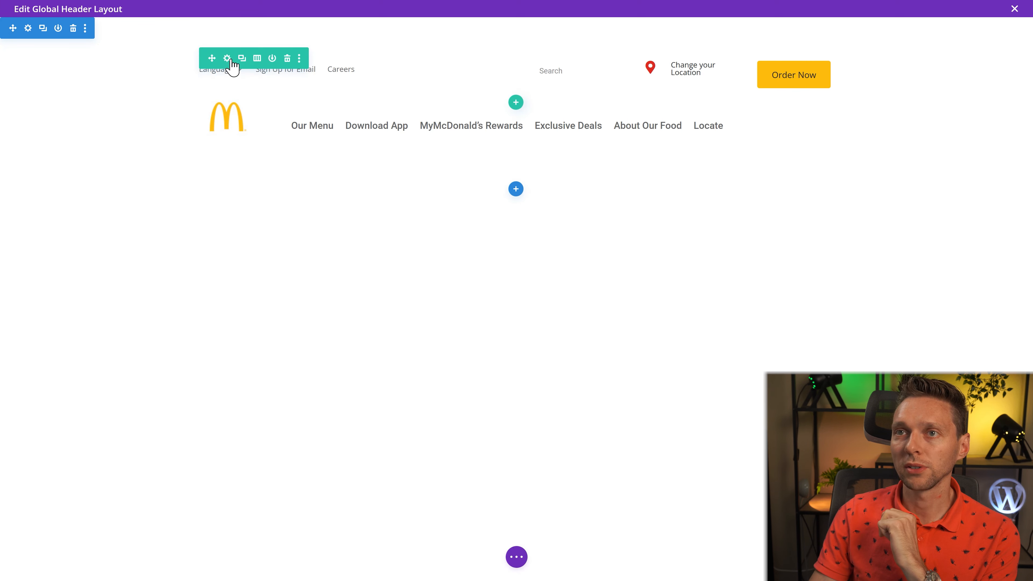
Set the secondary menu row's top and bottom padding to 0px and save the row
click(227, 60)
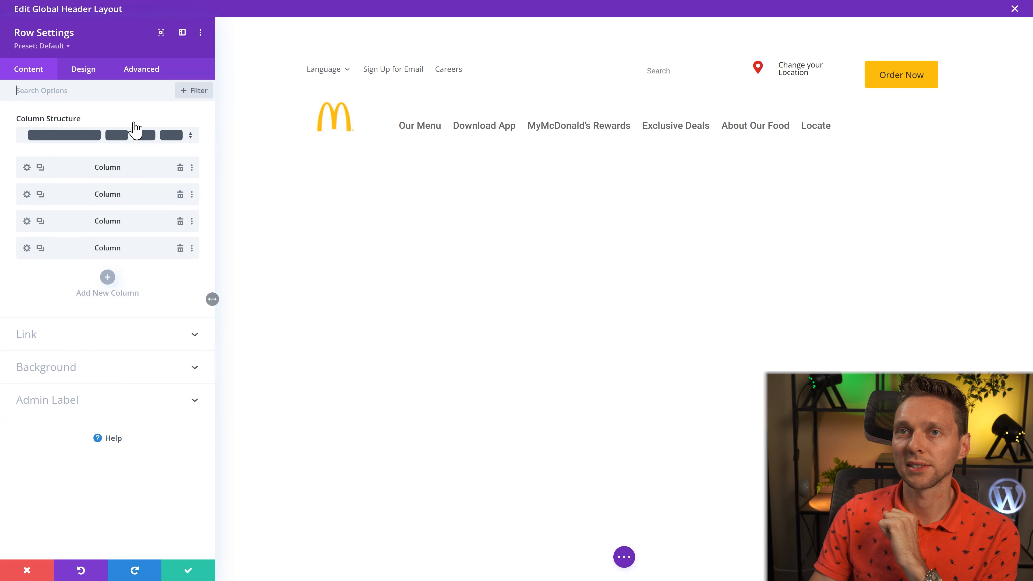
click(92, 81)
click(46, 130)
click(39, 121)
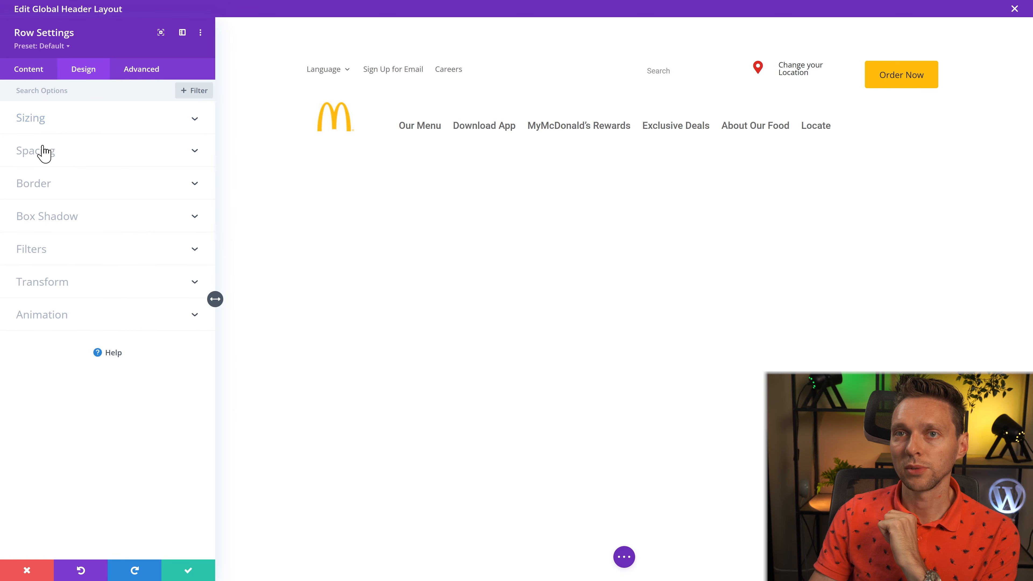
click(42, 147)
click(80, 250)
text(0)
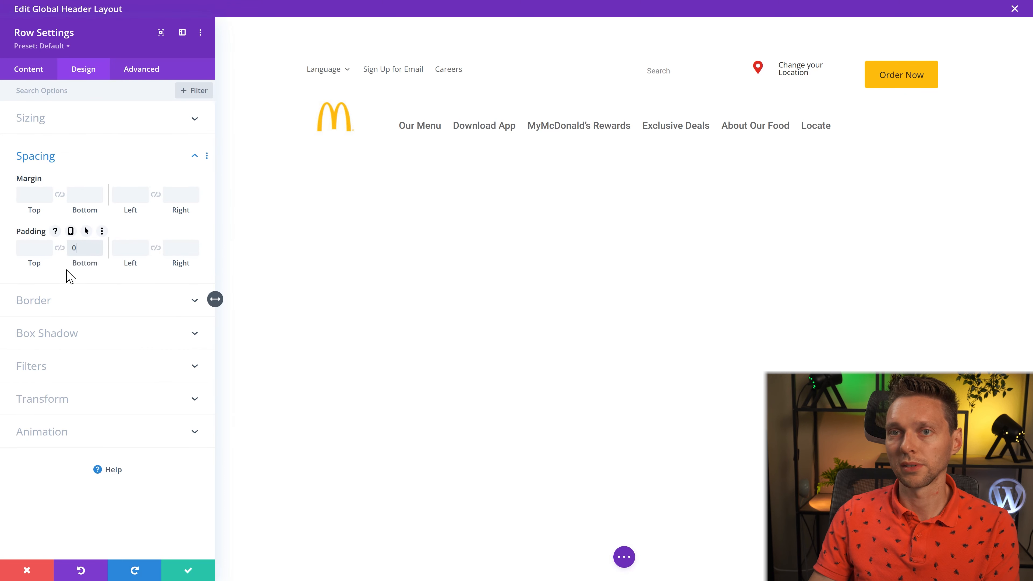
click(32, 249)
text(0)
click(68, 279)
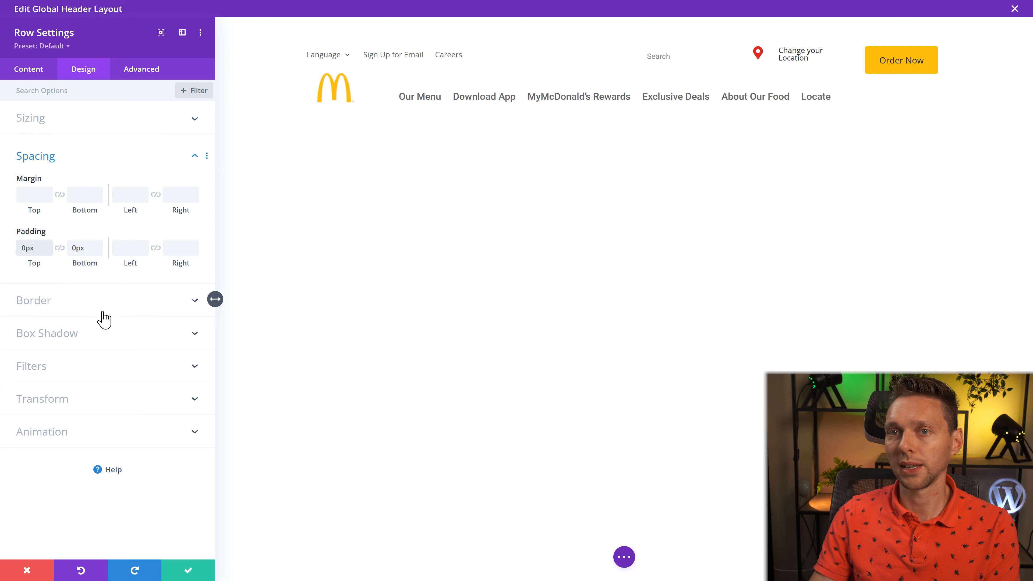
click(186, 573)
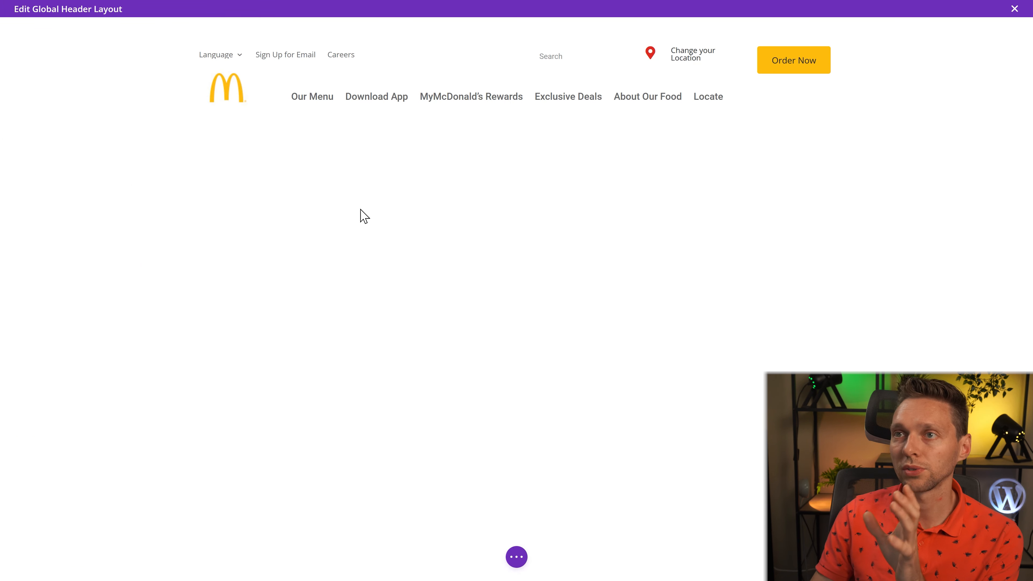
Set the secondary menu row's custom gutter width to 1 and save the row
mouse_move(440, 15)
click(541, 13)
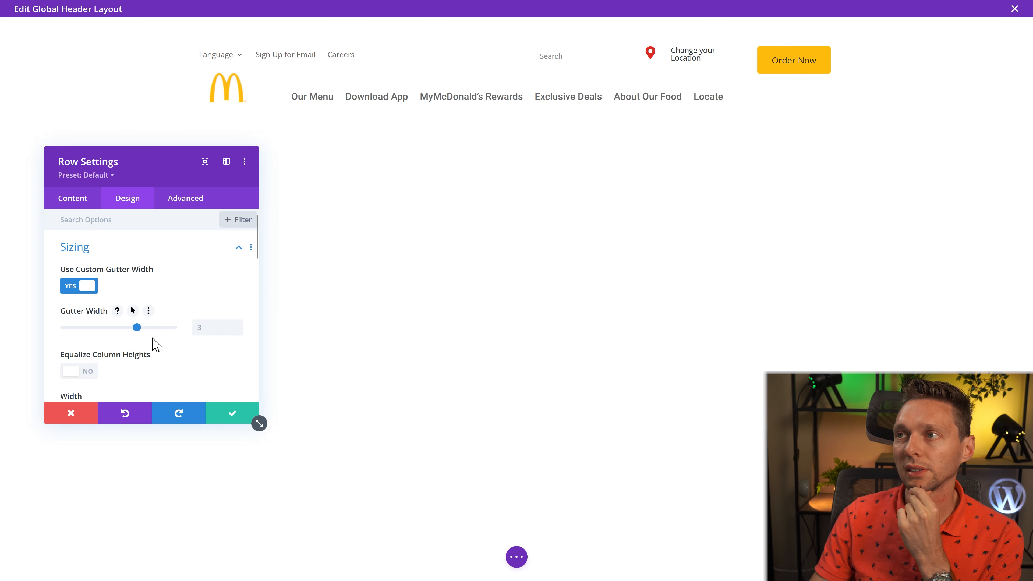
drag(137, 328, 53, 332)
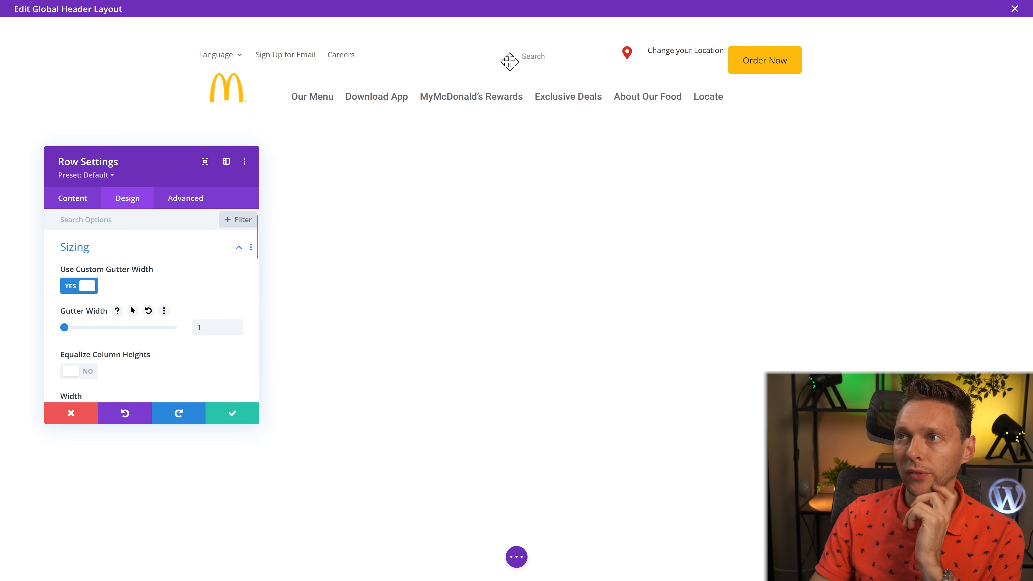
click(230, 414)
Inspect the Change your Location link on the McDonald's reference site and copy its text color value
mouse_move(493, 12)
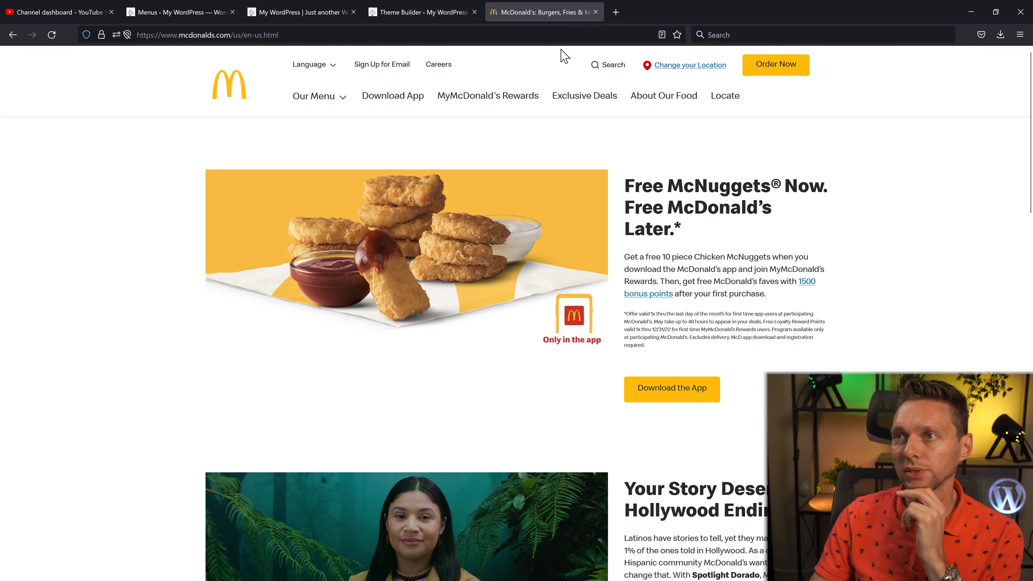
click(436, 14)
click(656, 55)
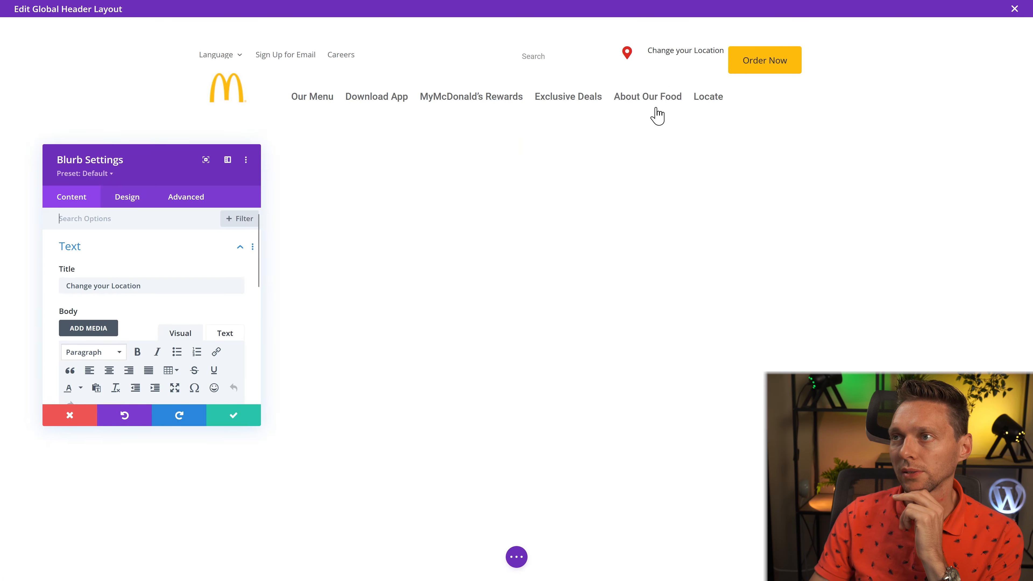
click(538, 23)
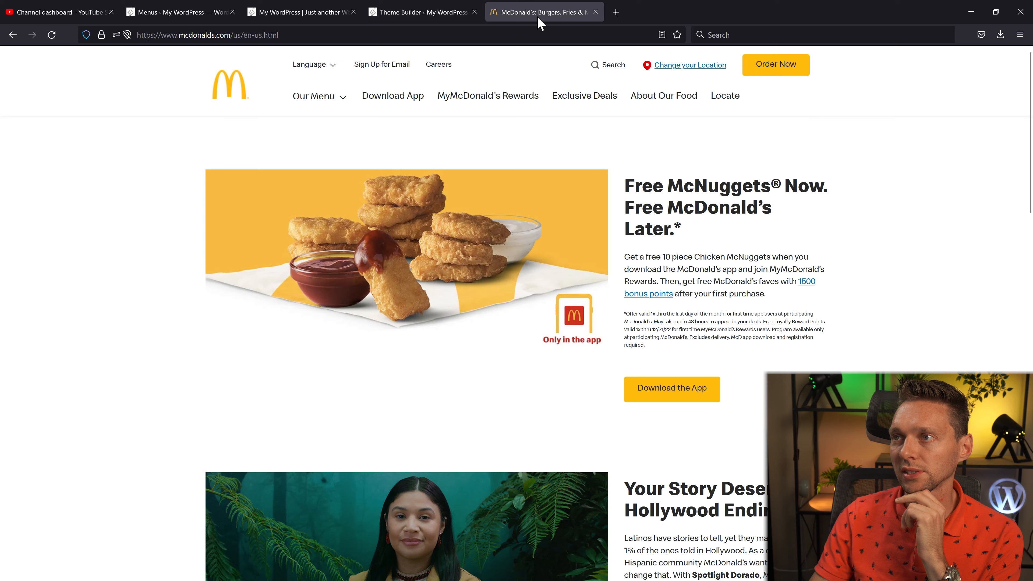
right_click(693, 23)
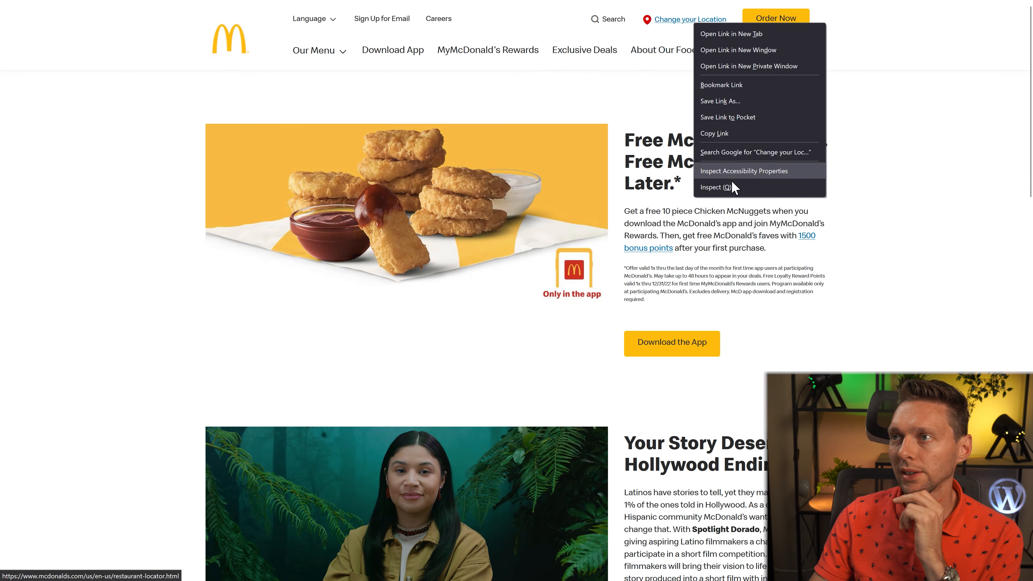
click(731, 188)
click(829, 220)
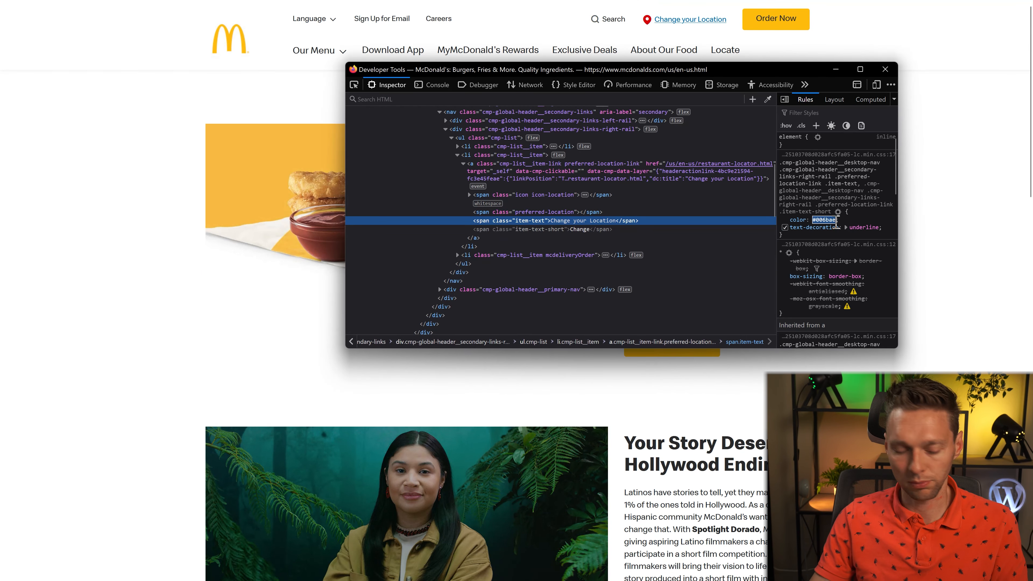
click(887, 70)
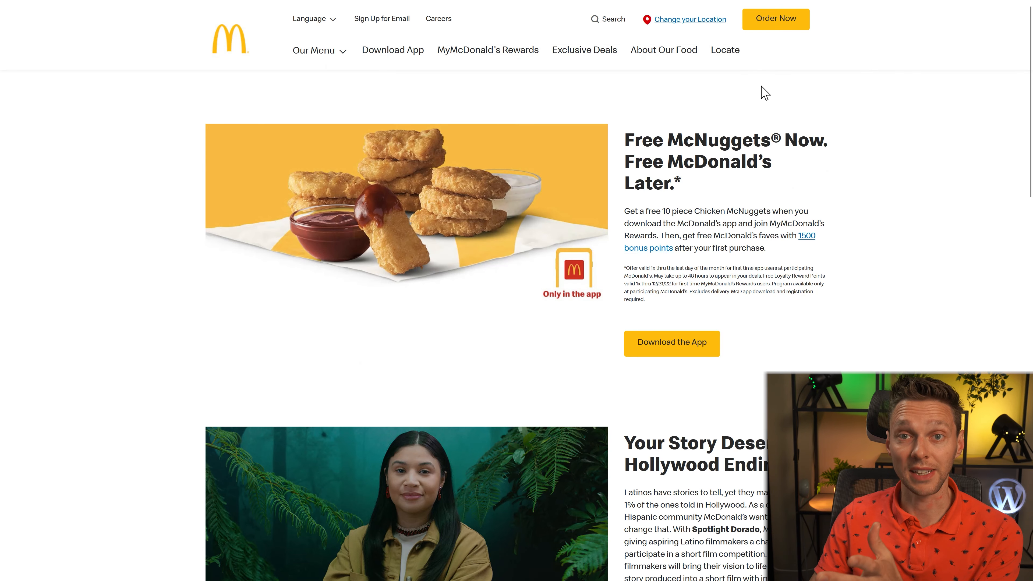
Set the title font of the Change your Location blurb to Roboto
click(433, 9)
key(F11)
scroll(152, 297, down, 3)
scroll(152, 300, up, 3)
click(660, 51)
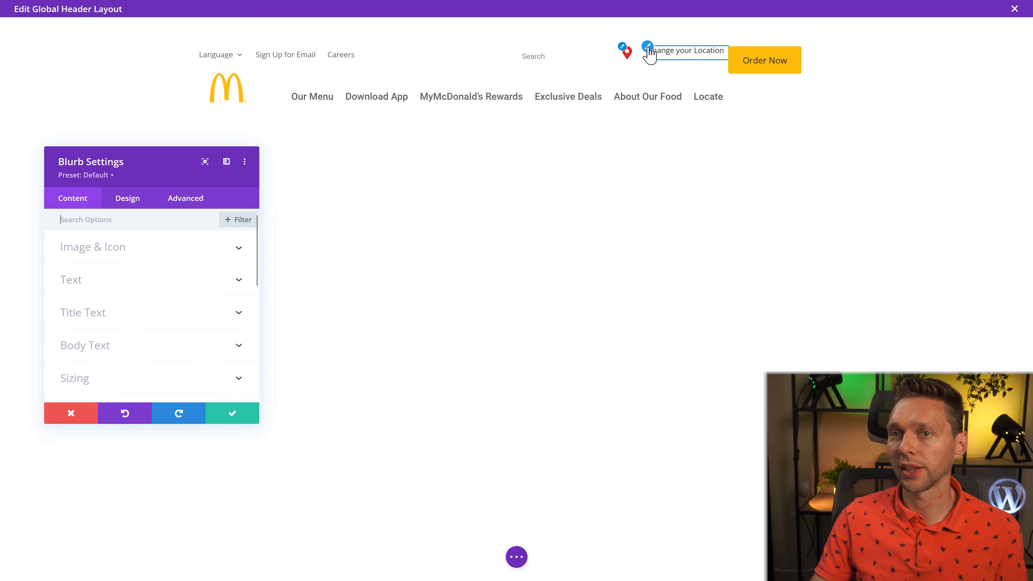
click(99, 313)
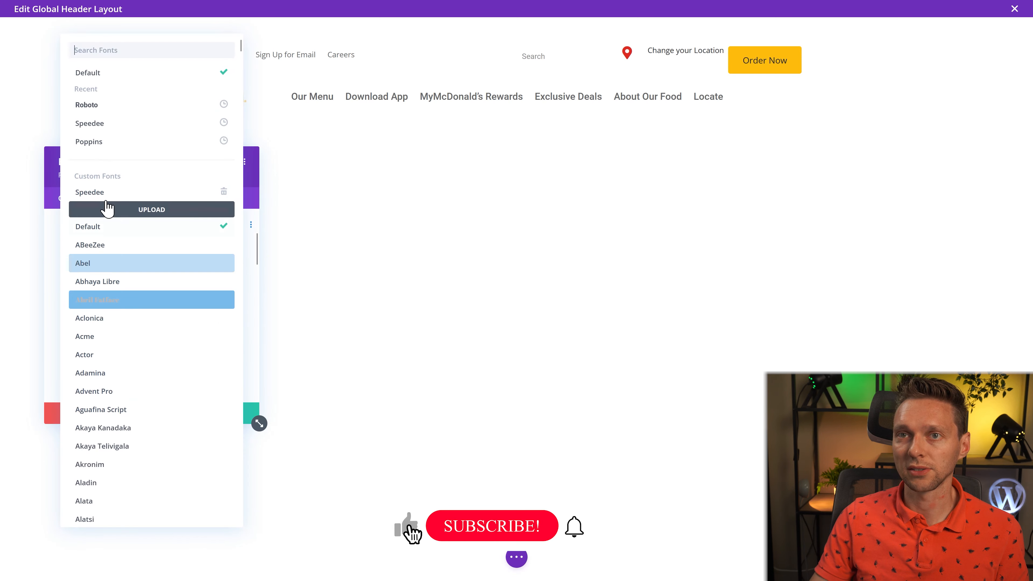
click(98, 105)
scroll(132, 314, down, 3)
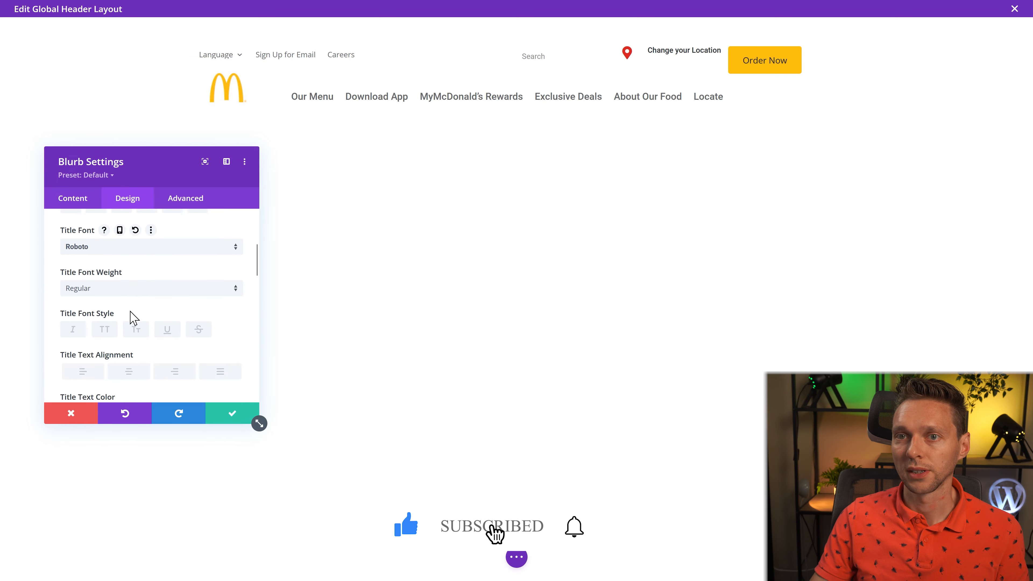
click(82, 310)
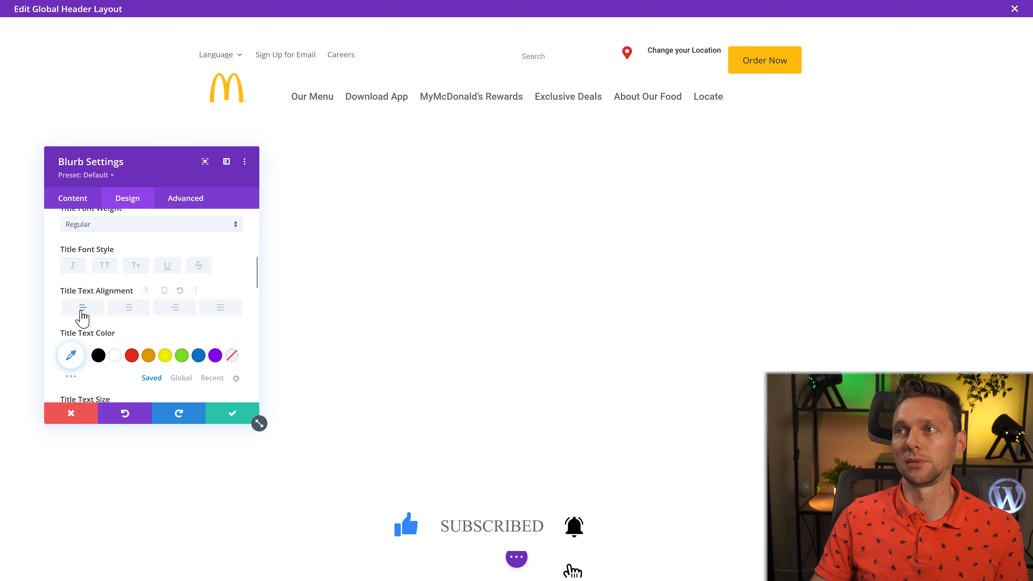
scroll(119, 336, down, 2)
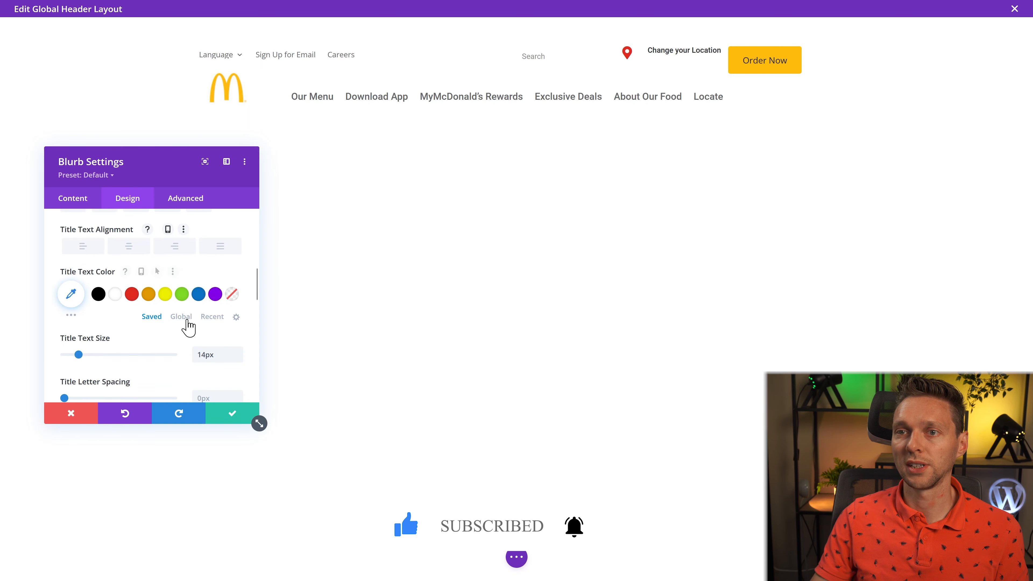
Color the Change your Location blurb title #006bae, underline it, and save the module
click(70, 296)
text(#006bae)
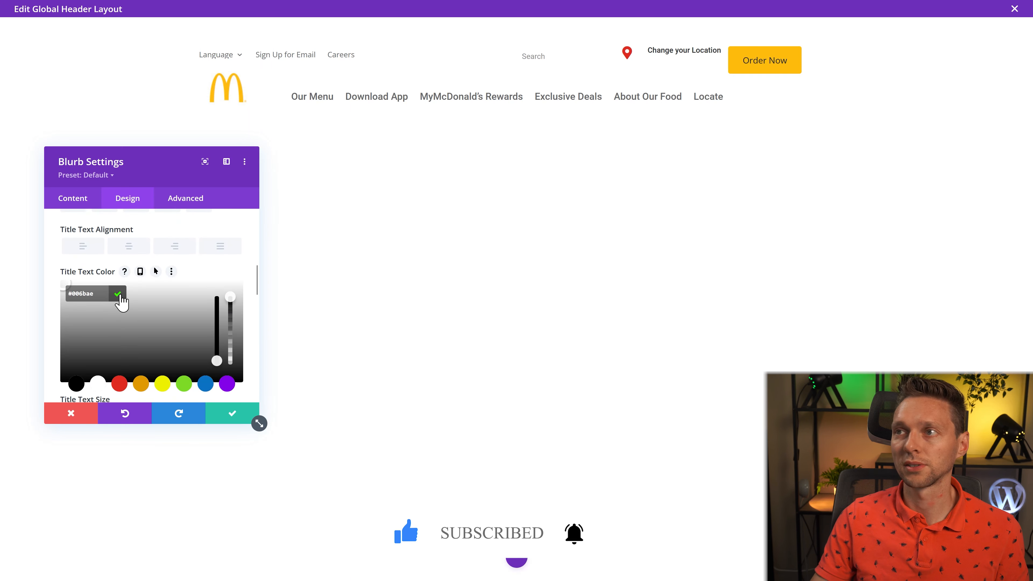
click(120, 295)
scroll(136, 341, down, 10)
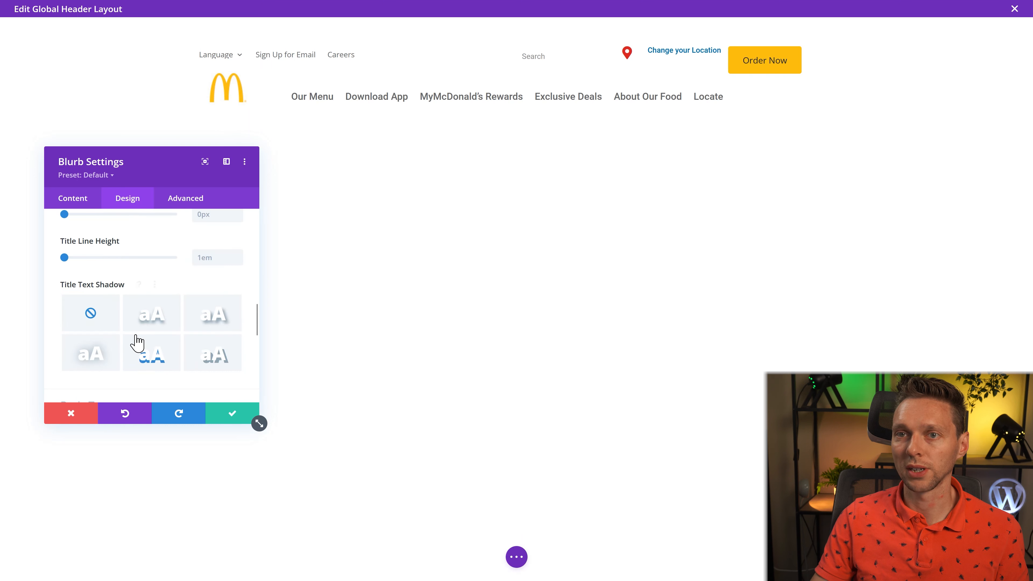
scroll(138, 344, up, 10)
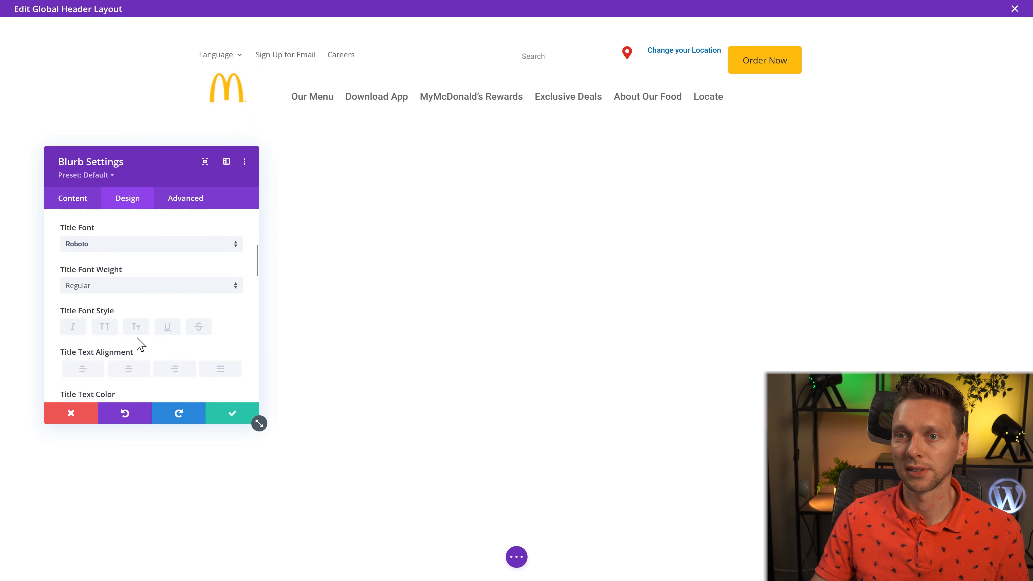
click(168, 328)
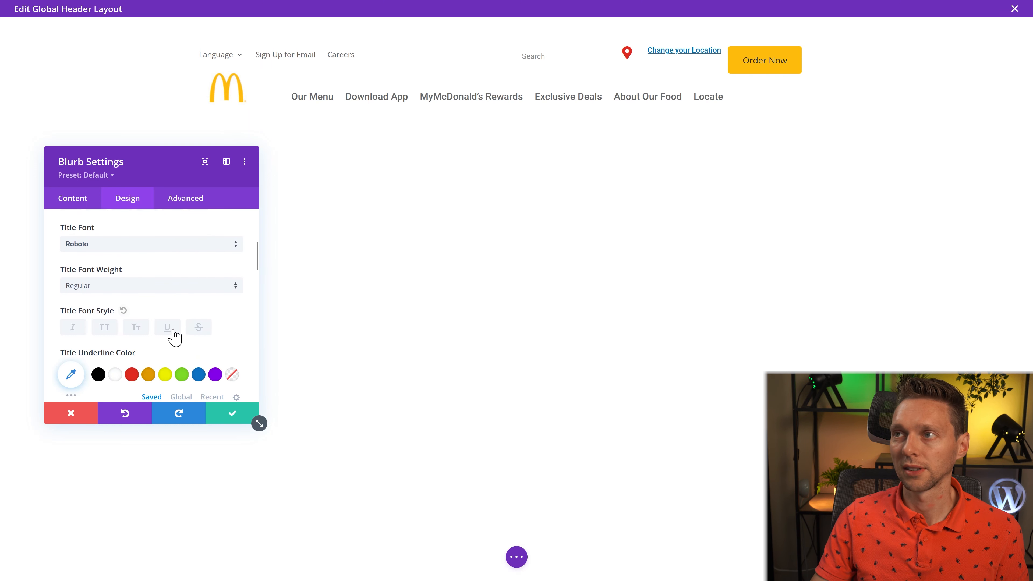
click(235, 415)
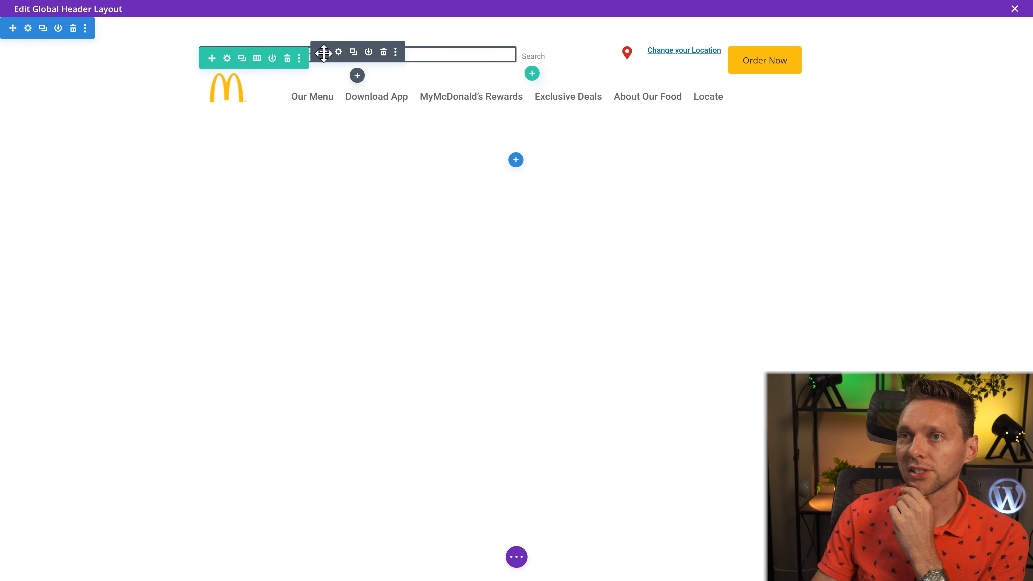
Narrow the secondary menu row to a width of 840px
click(228, 57)
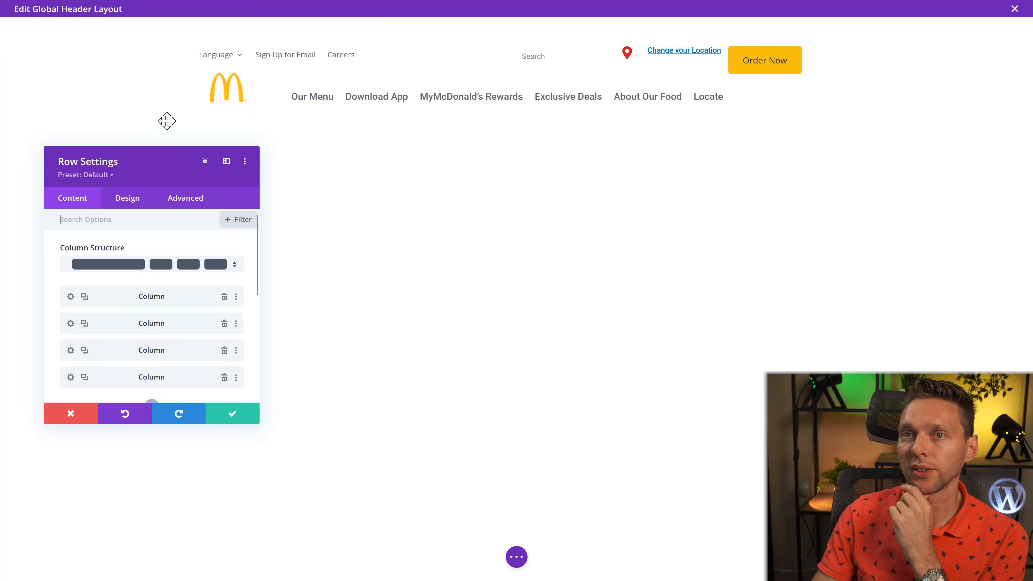
click(127, 198)
click(99, 262)
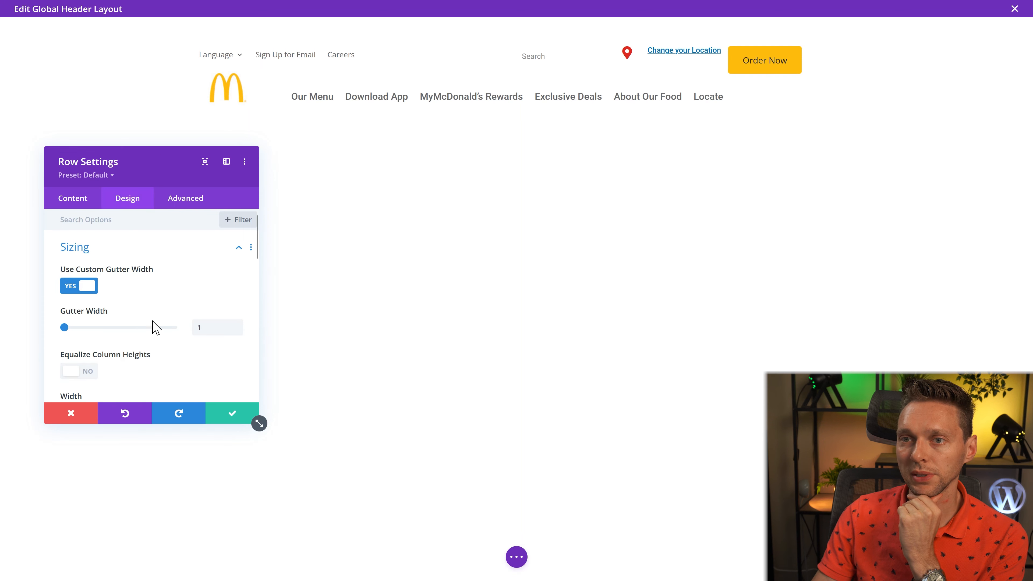
scroll(113, 333, down, 5)
drag(173, 228, 140, 235)
click(238, 226)
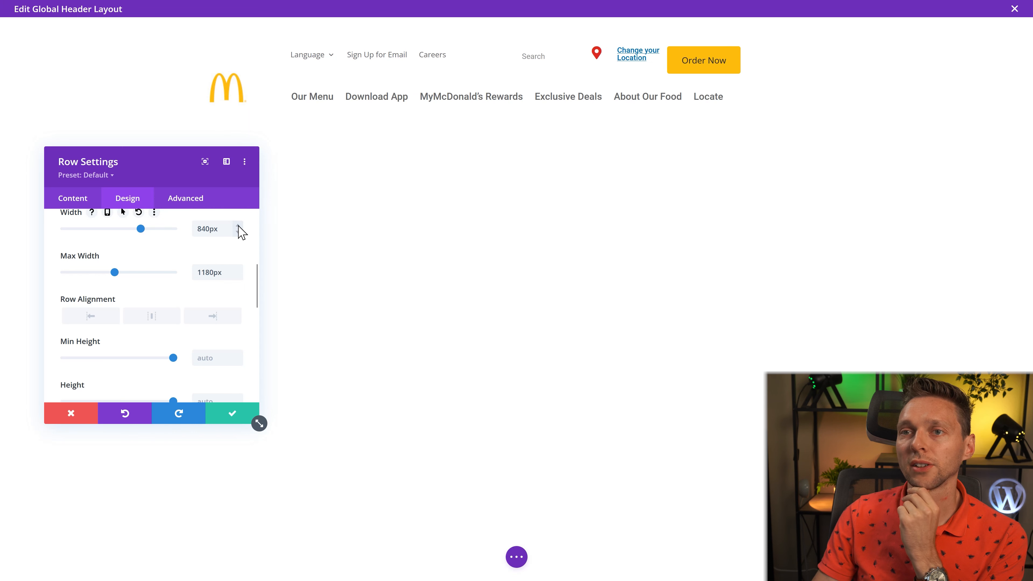
Set the top padding of the logo and main menu row to 0px and save the row
click(134, 208)
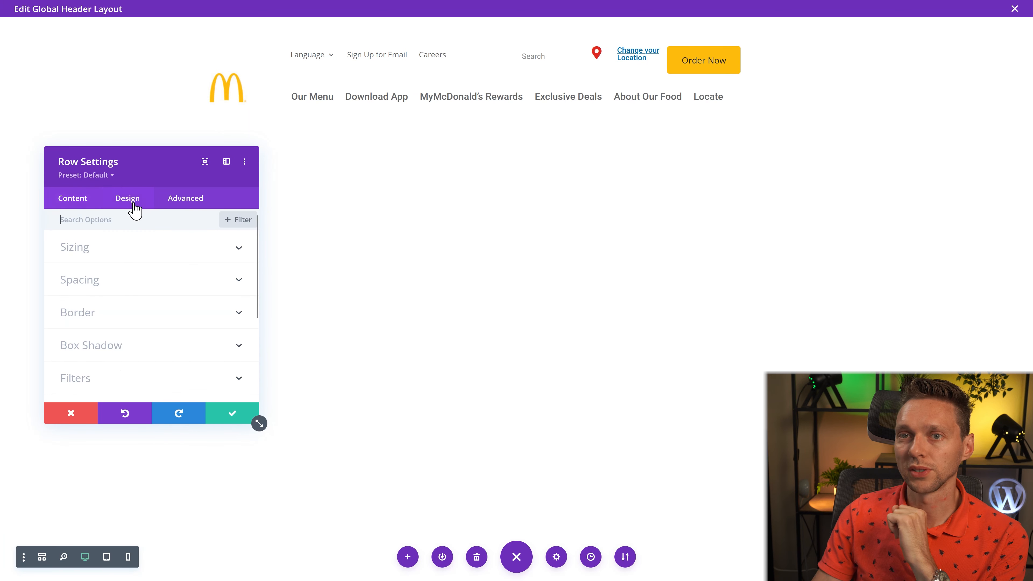
click(81, 251)
click(83, 247)
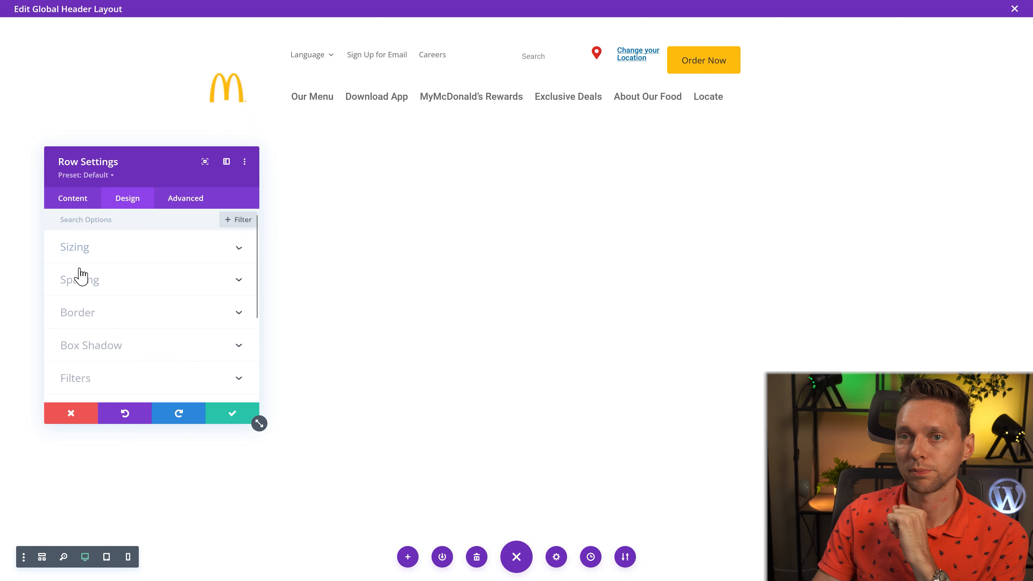
click(79, 277)
click(75, 319)
text(0)
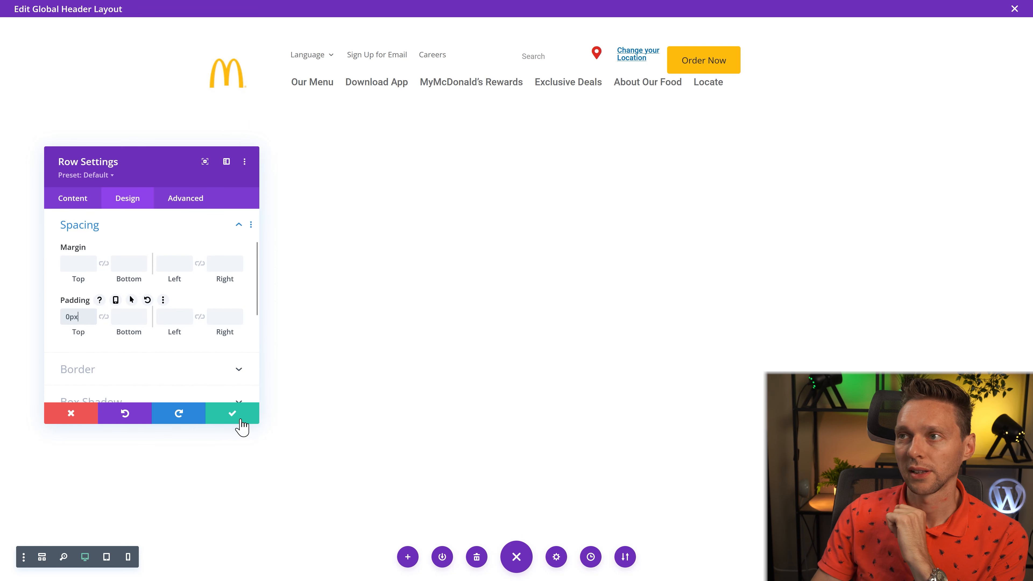
click(253, 418)
Check the reference header's spacing and increase the top padding of the logo and main menu row to about 8px
mouse_move(363, 4)
click(518, 8)
click(481, 8)
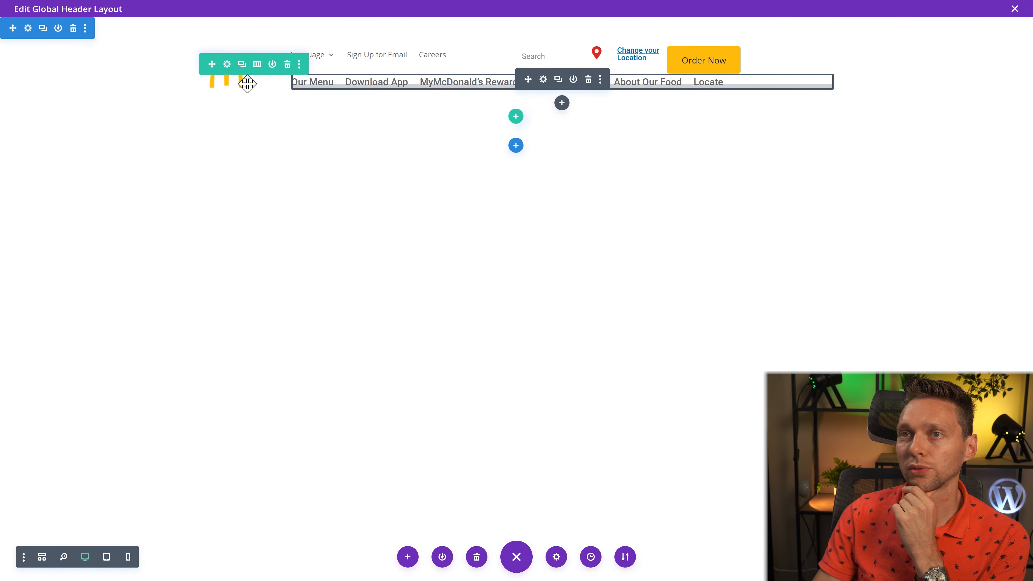
click(227, 63)
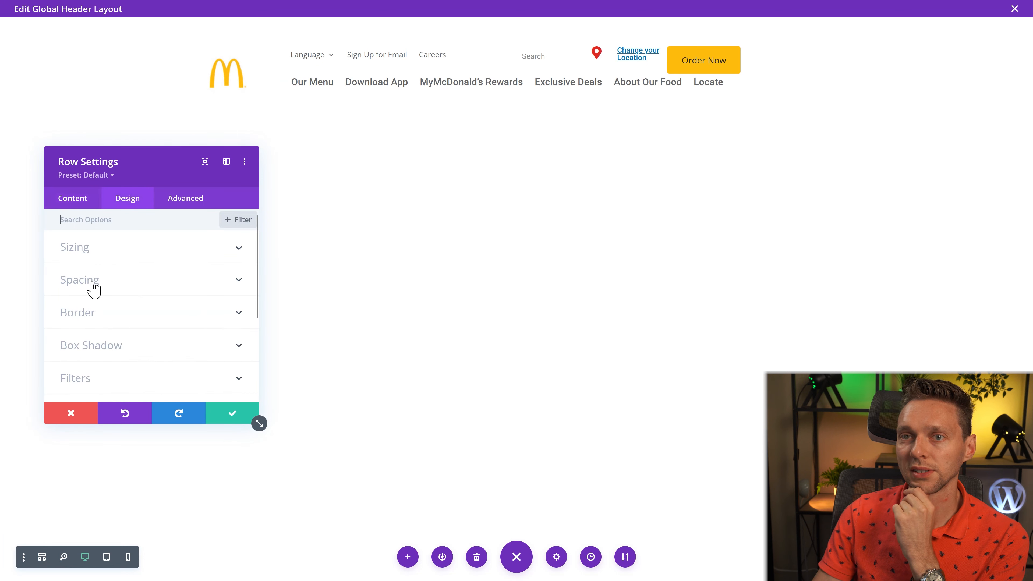
click(88, 285)
drag(80, 333, 83, 336)
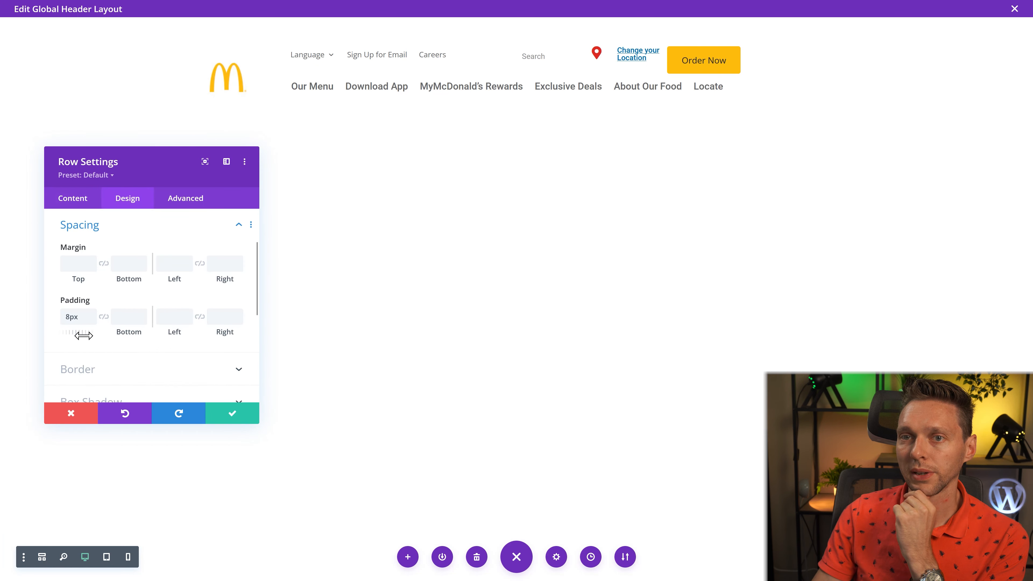
click(69, 319)
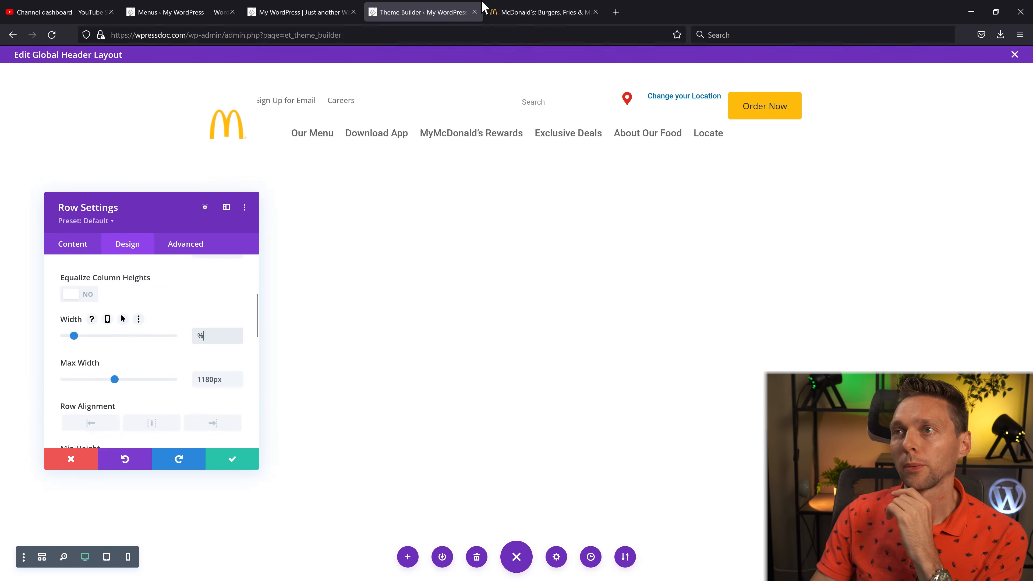
Check the reference header's alignment and set the left margin of the secondary menu row to 545px
click(494, 12)
key(F11)
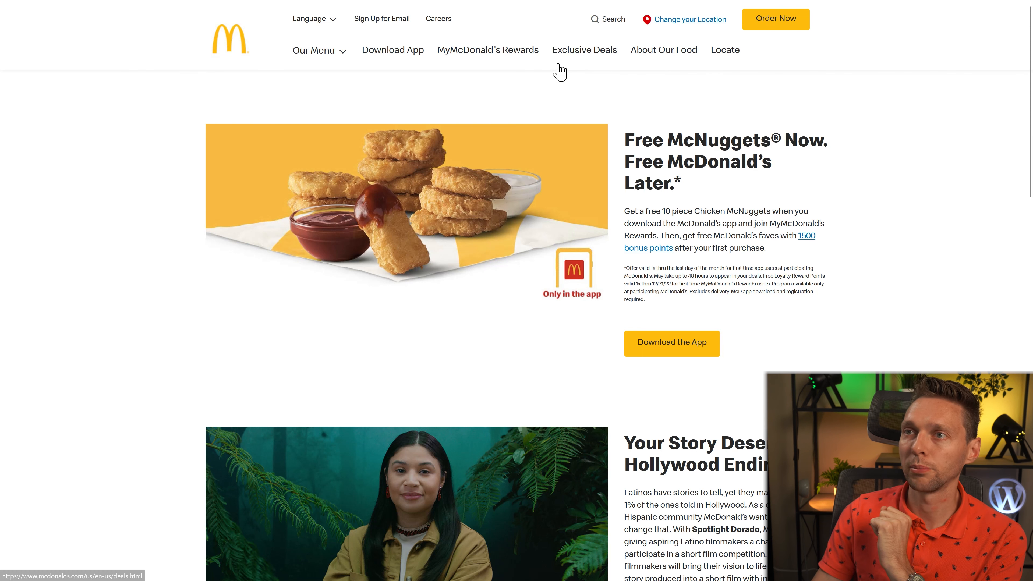
key(F11)
click(422, 11)
key(F11)
scroll(131, 326, down, 4)
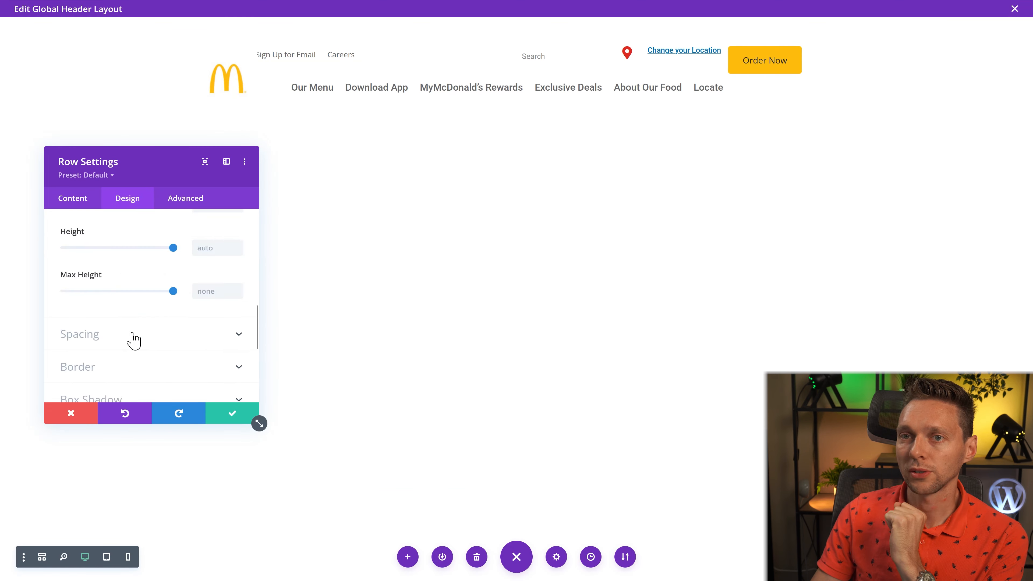
click(131, 339)
drag(174, 280, 234, 280)
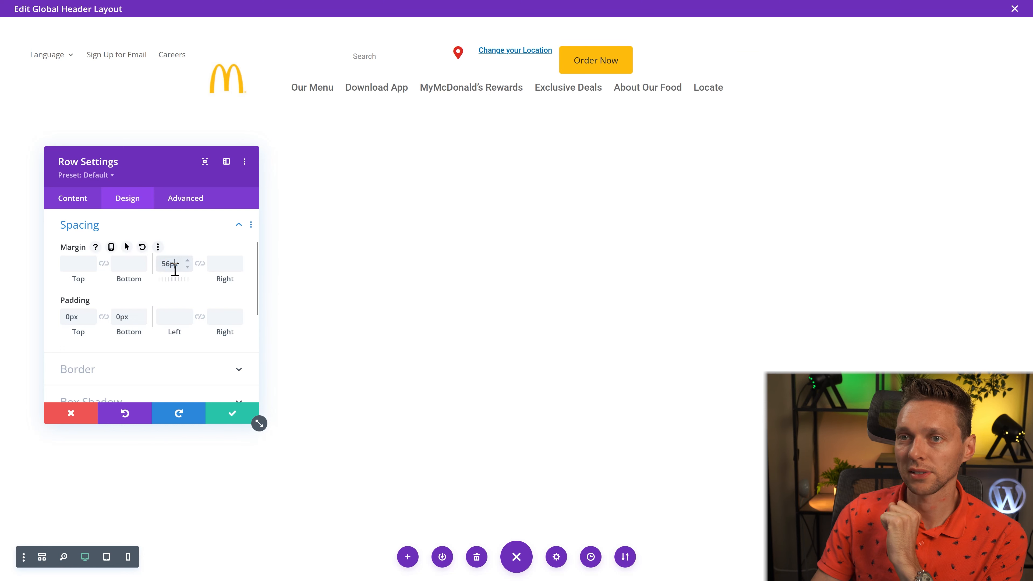
text(250)
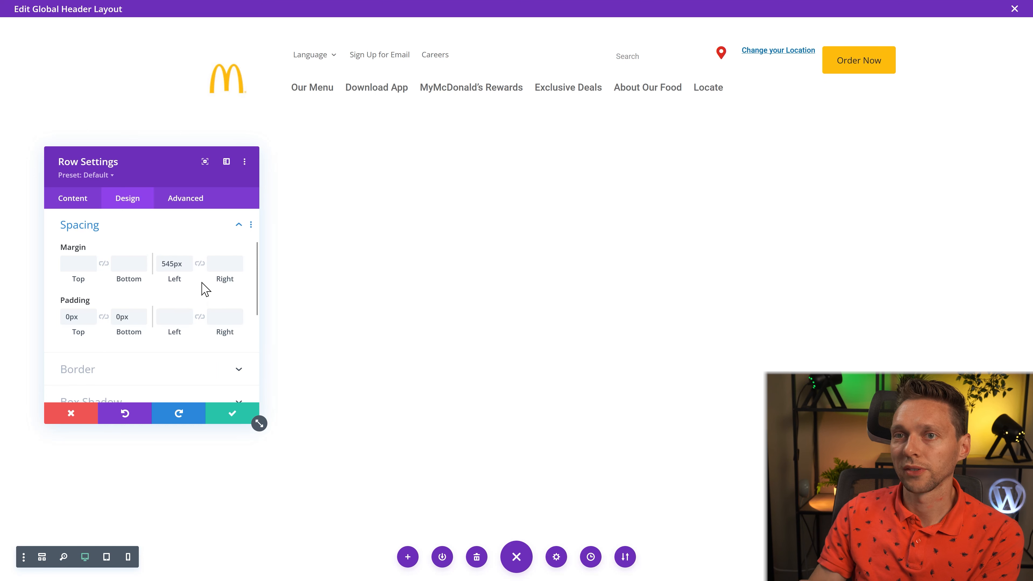
Try to narrow the secondary menu row through its width setting
click(88, 224)
scroll(85, 244, up, 2)
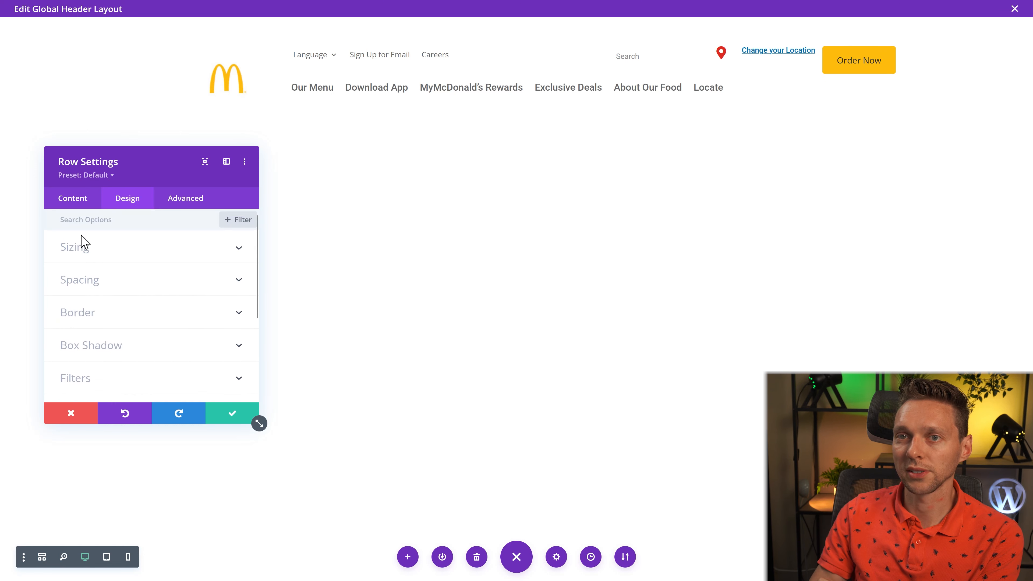
click(85, 244)
scroll(135, 331, down, 3)
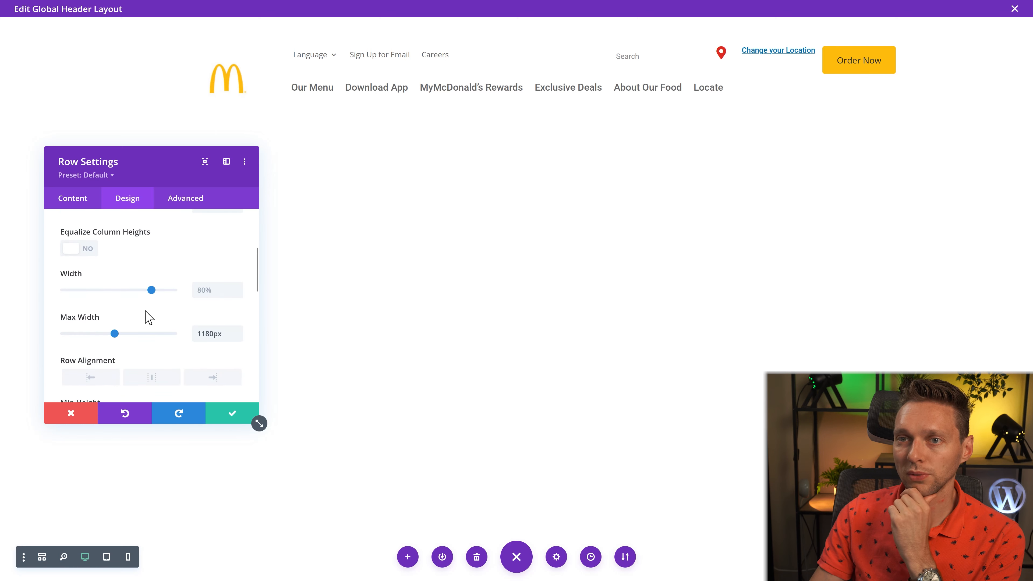
drag(152, 293, 121, 294)
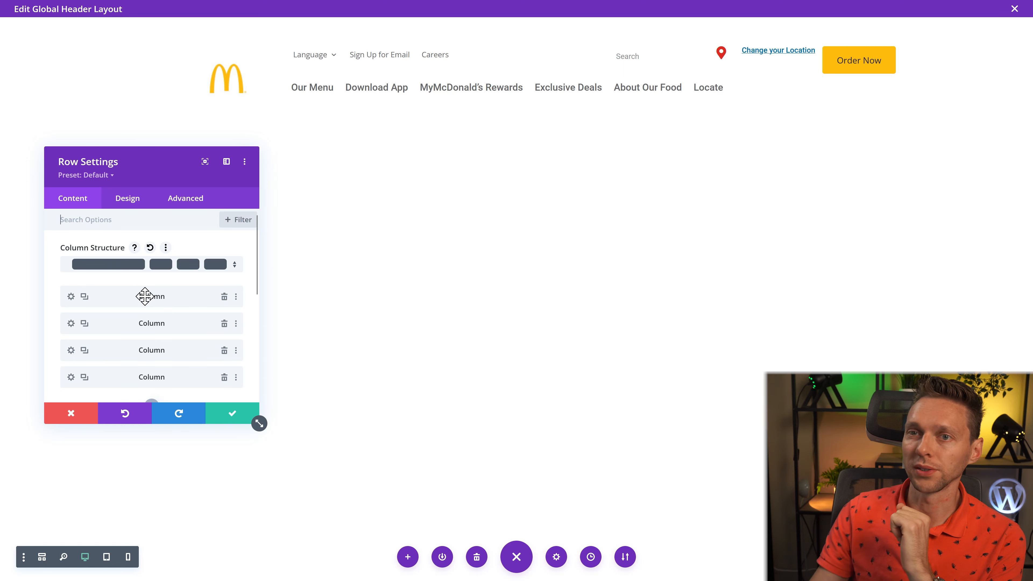
Add the custom CSS "width: 400px!important;" to the main element of the secondary row's first column and save the column
click(71, 301)
click(187, 203)
click(122, 276)
click(107, 355)
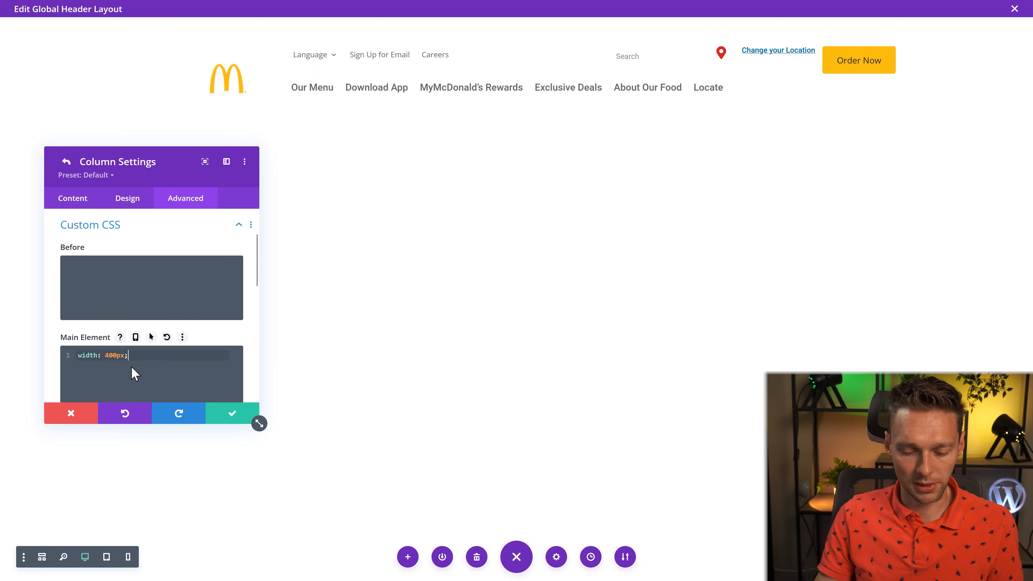
text(rtant)
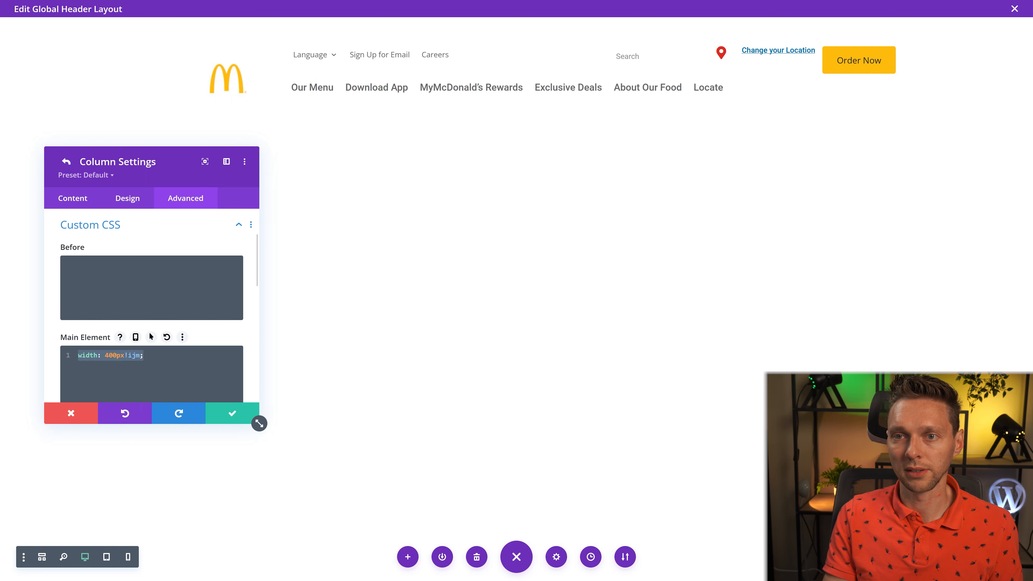
key(Right)
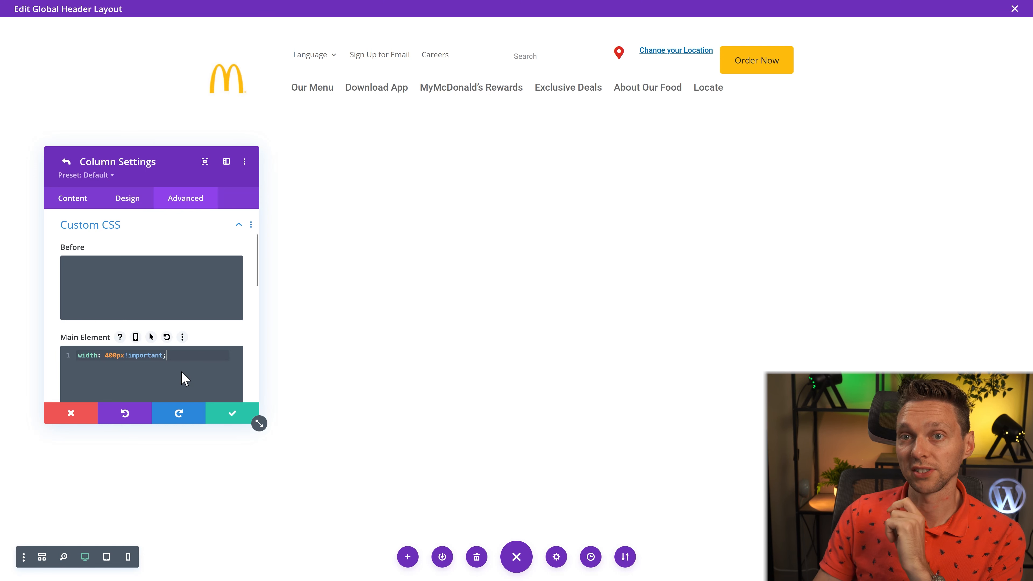
click(234, 414)
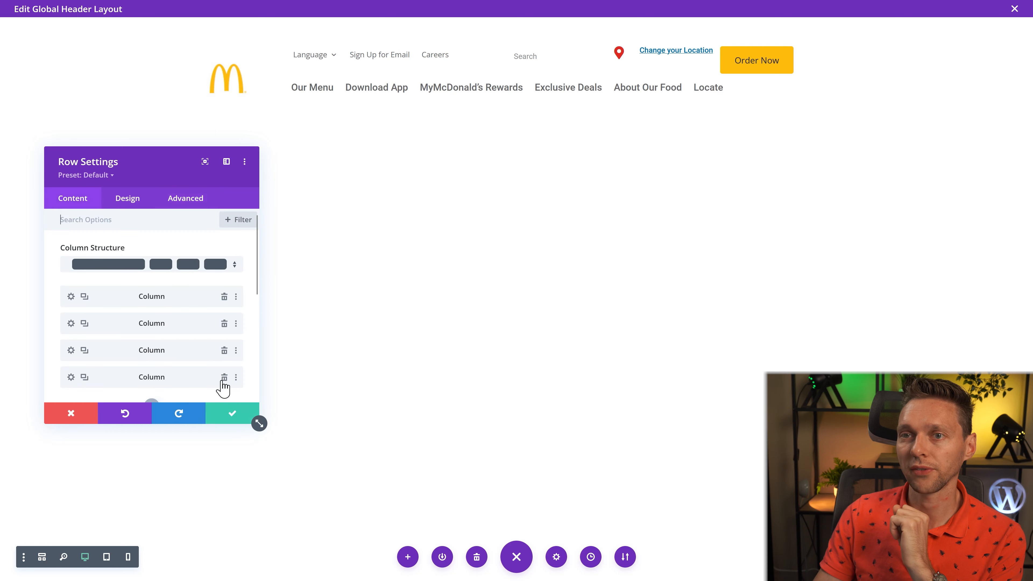
Add the custom CSS "margin-top: -20px;" to the main element of the row's last column, which holds the Order Now button
click(71, 378)
click(186, 199)
click(94, 222)
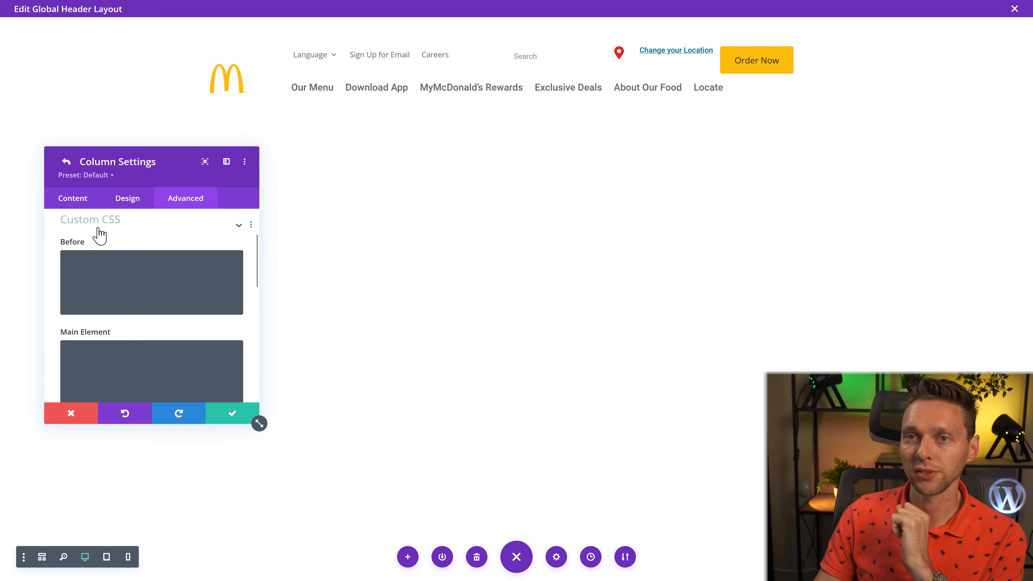
click(121, 360)
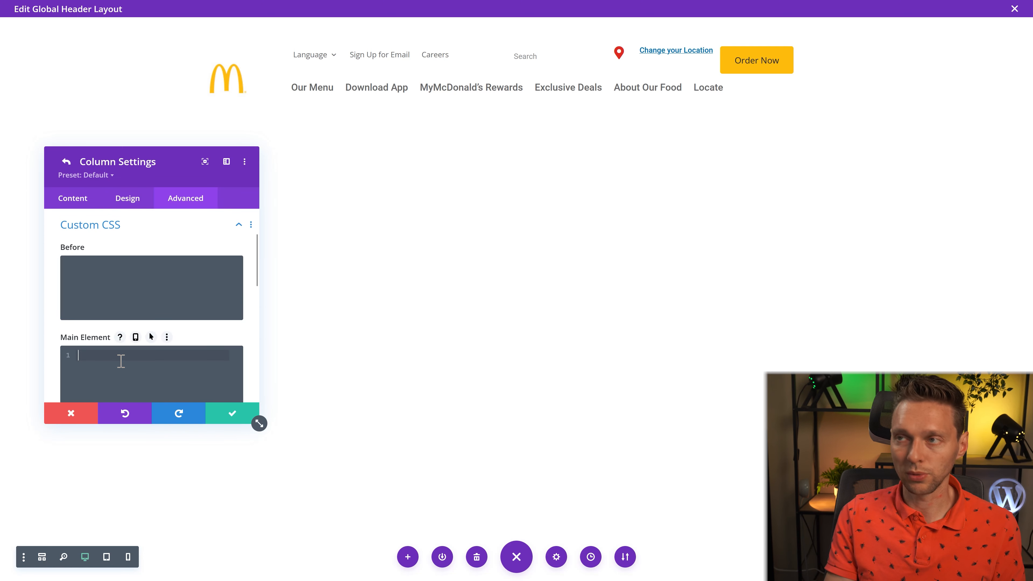
text(margin-)
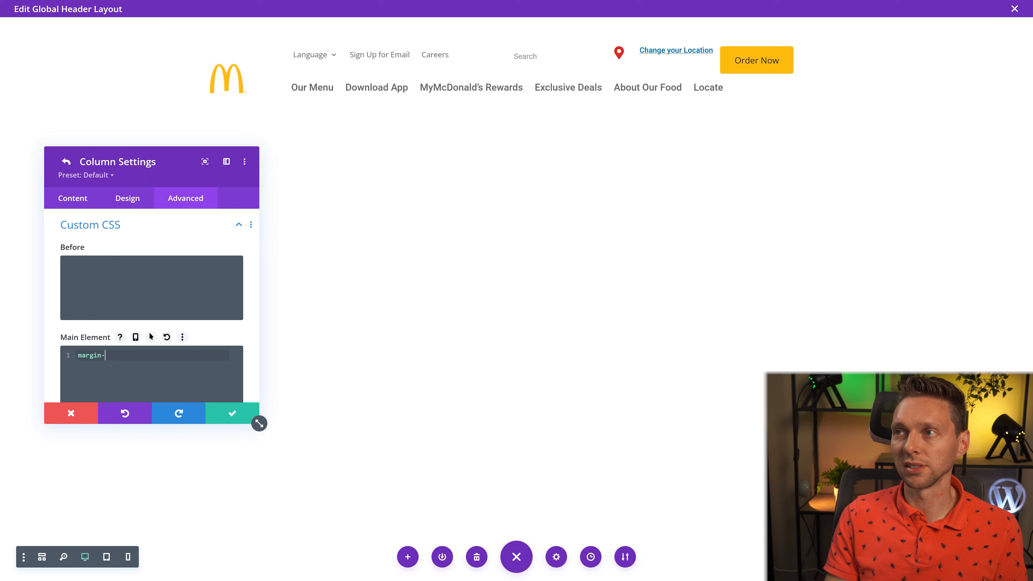
text(top:)
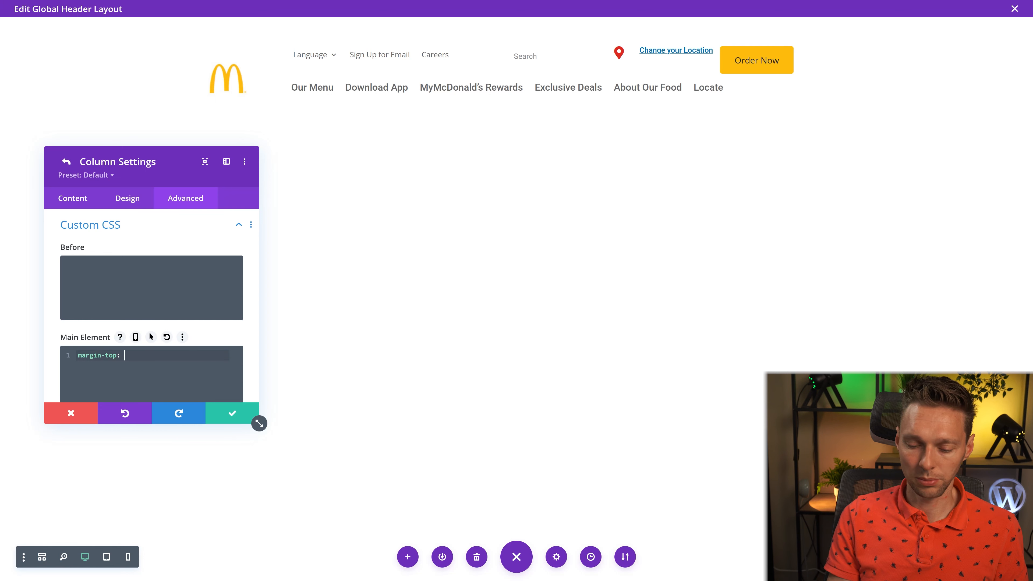
text( -20px;)
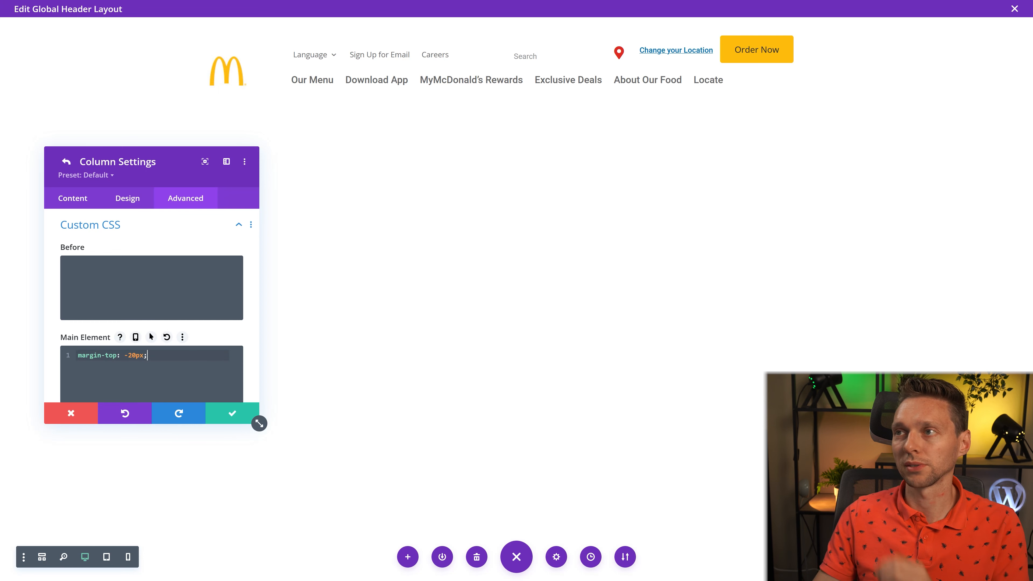
key(Return)
text(m)
key(BackSpace)
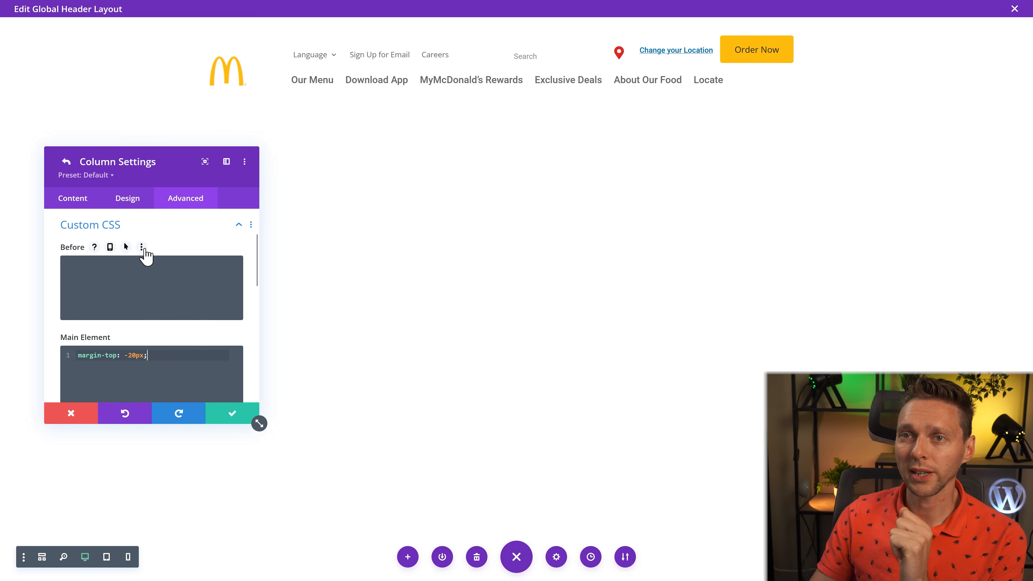
Set the order button column's left padding to 35px, compare it with the reference header, save the column and close the row settings
click(128, 201)
click(95, 263)
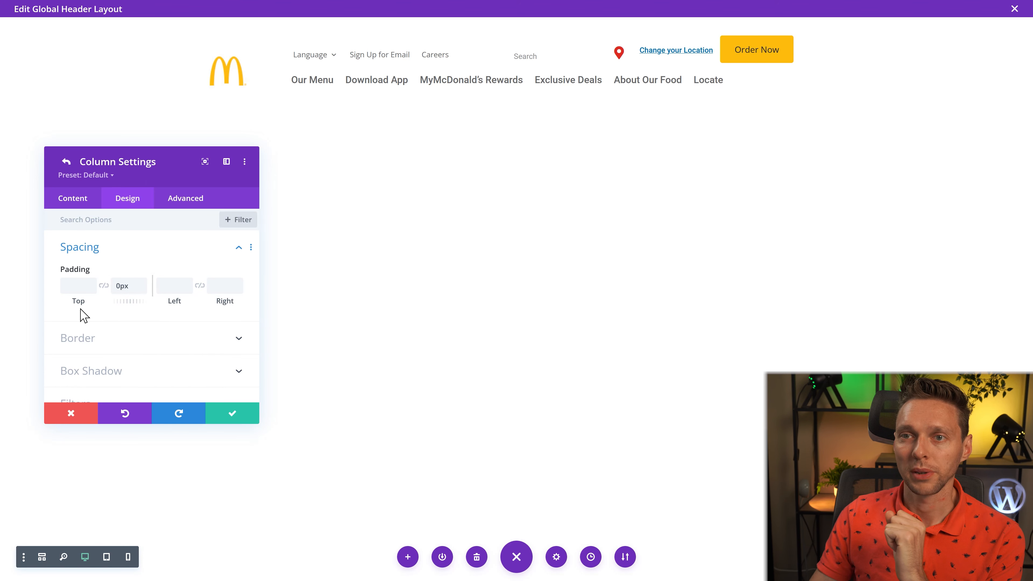
drag(176, 305, 221, 306)
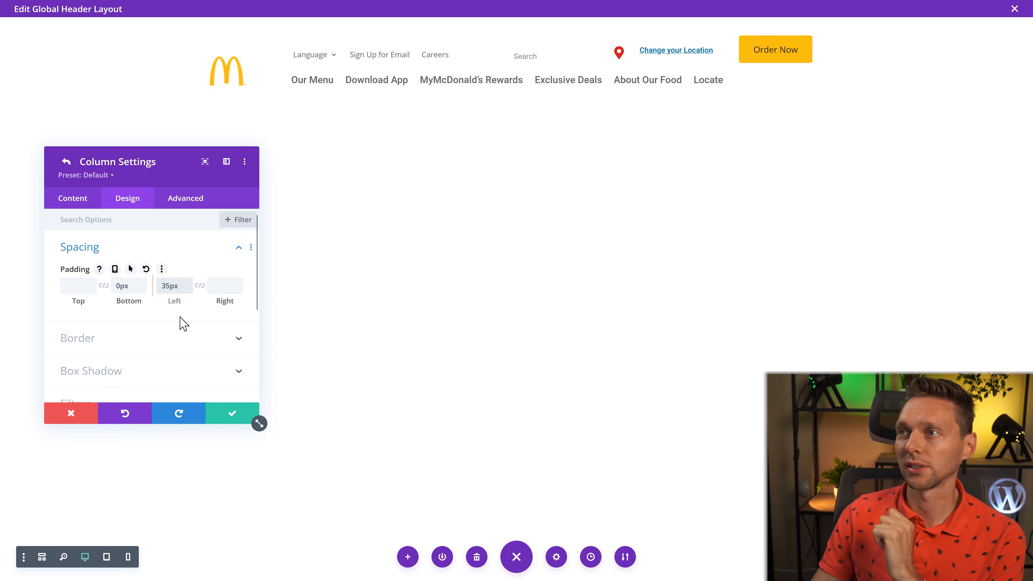
mouse_move(413, 2)
click(513, 9)
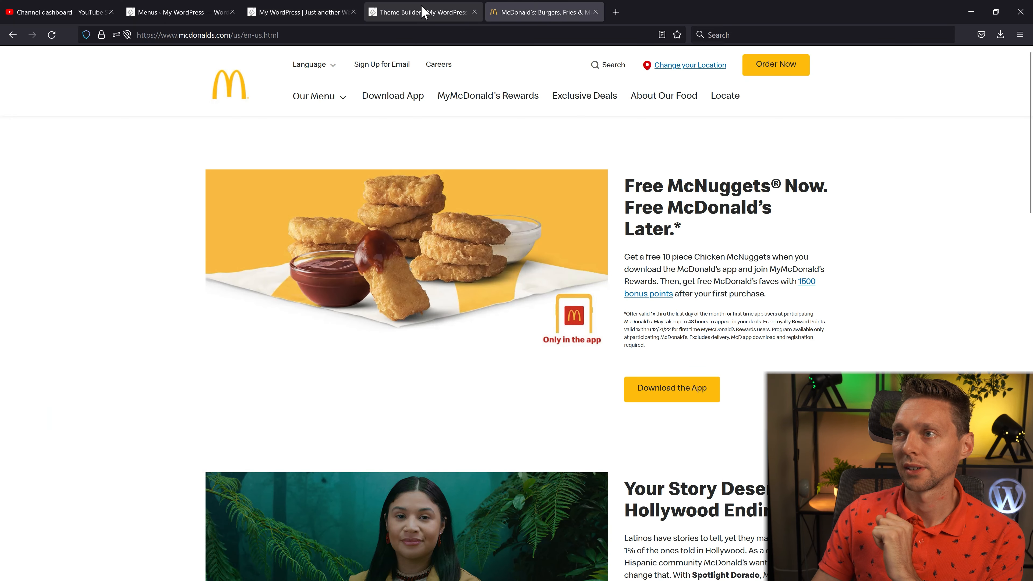
click(423, 12)
click(238, 419)
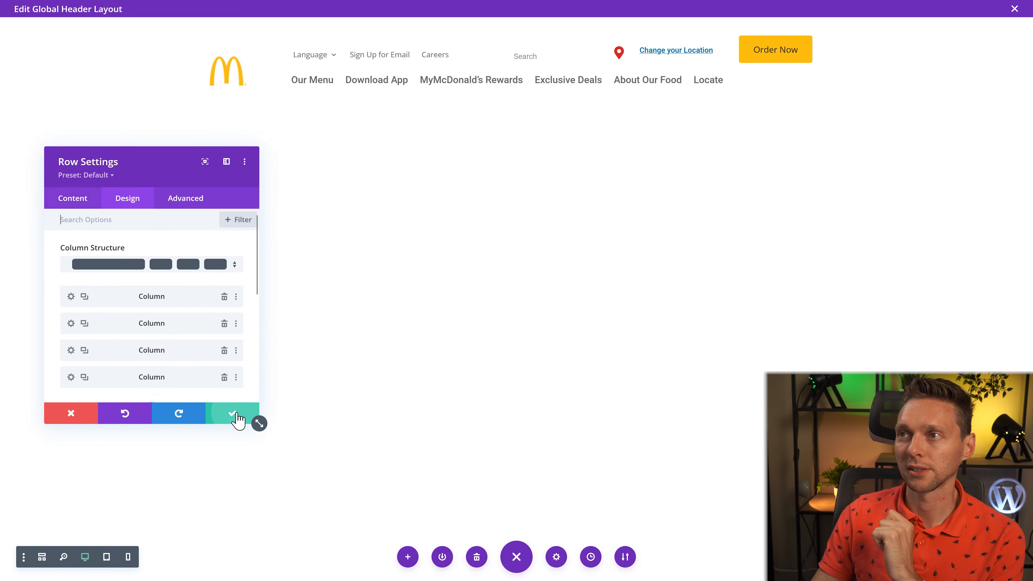
mouse_move(480, 2)
click(513, 9)
click(423, 10)
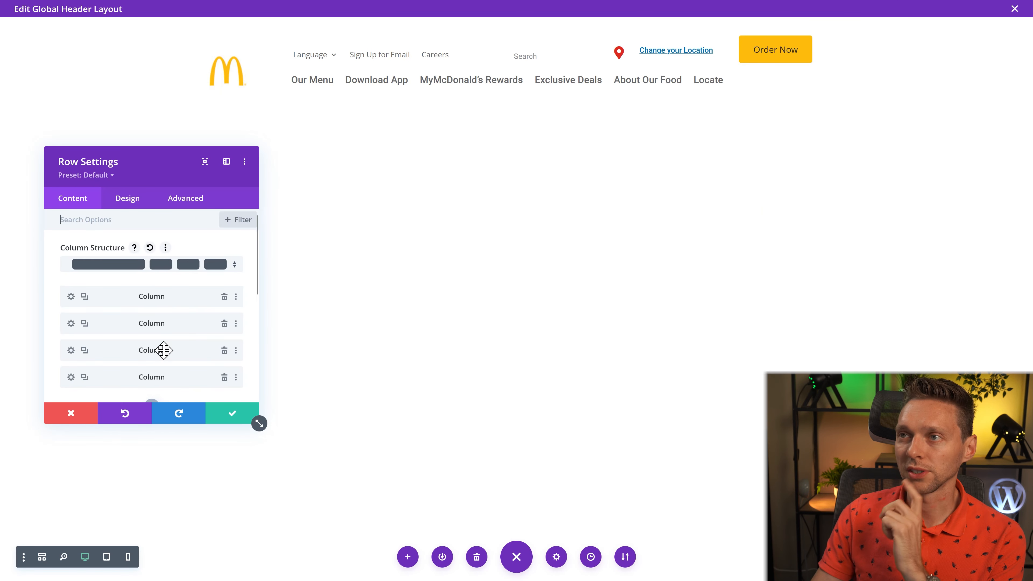
mouse_move(529, 55)
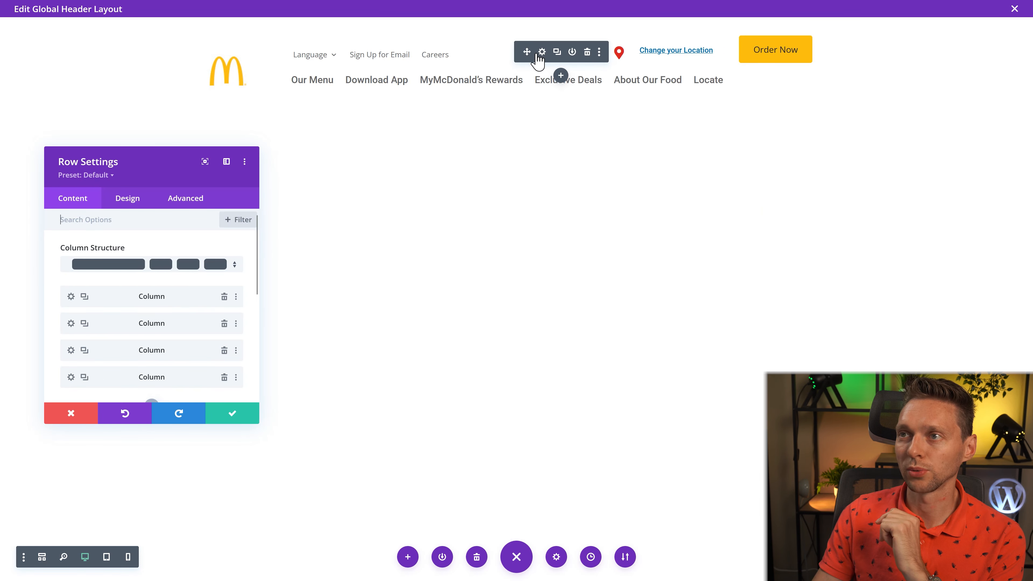
click(420, 330)
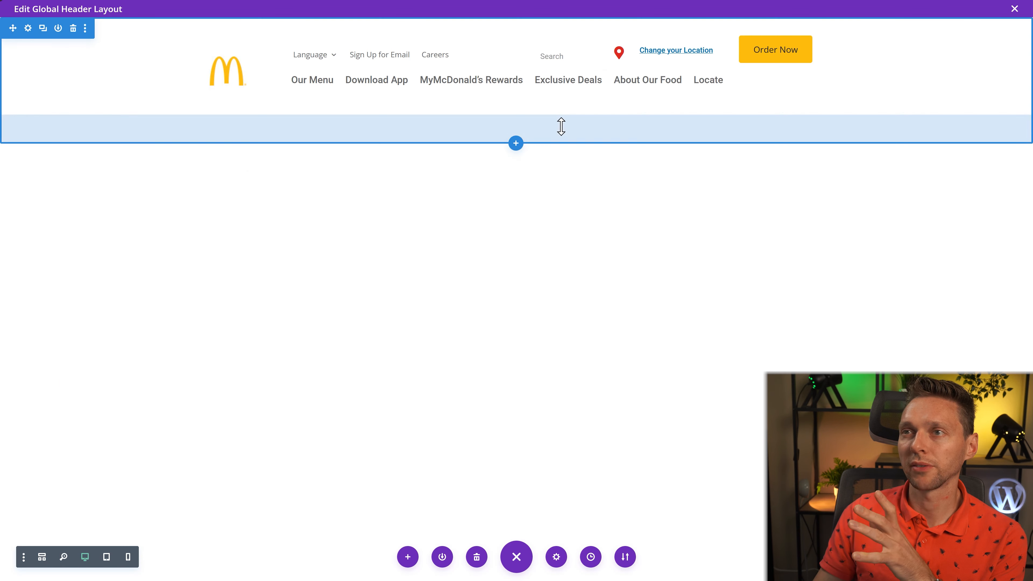
Follow the Search link in the reference site's header and examine the page it leads to
click(549, 6)
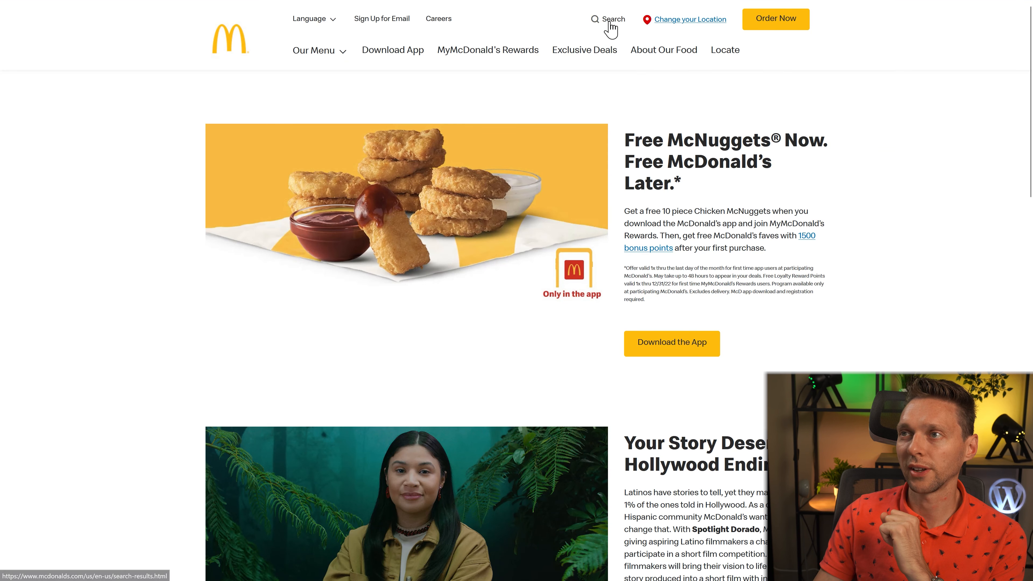
click(608, 25)
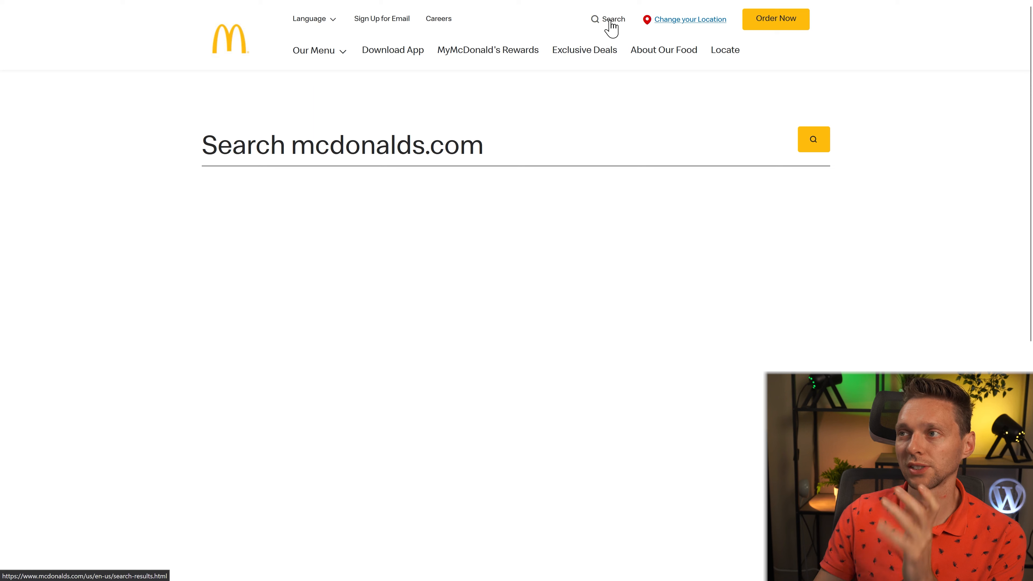
scroll(577, 263, down, 10)
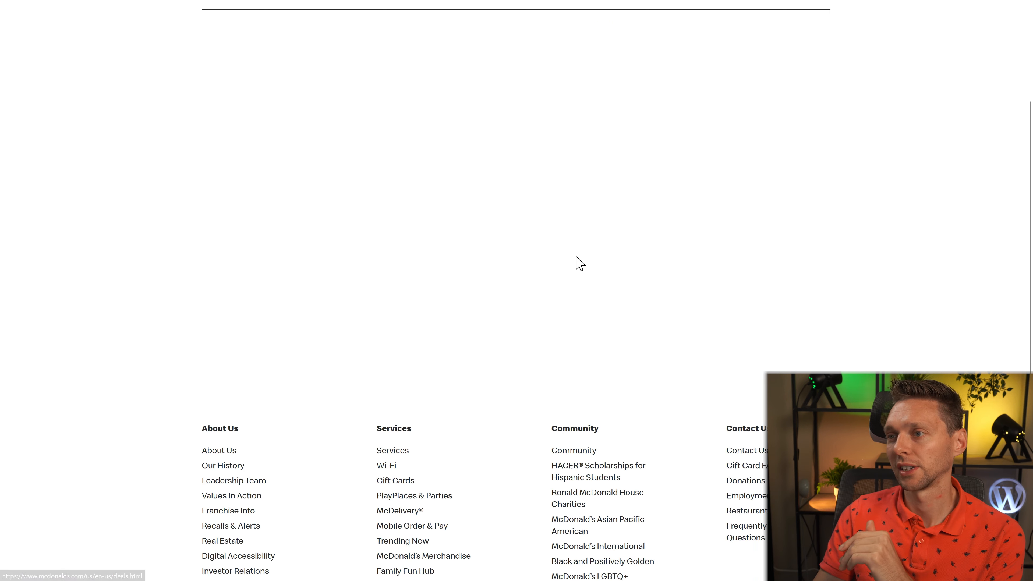
scroll(578, 264, up, 10)
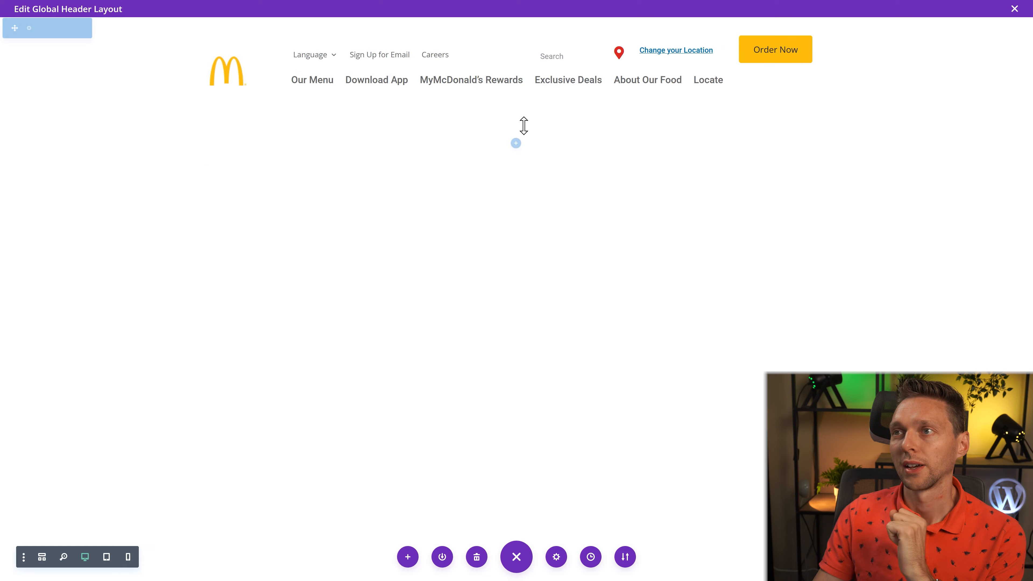
Replace the header's search module with a copy of the Change your Location blurb and title the copy Search
key(ctrl+v)
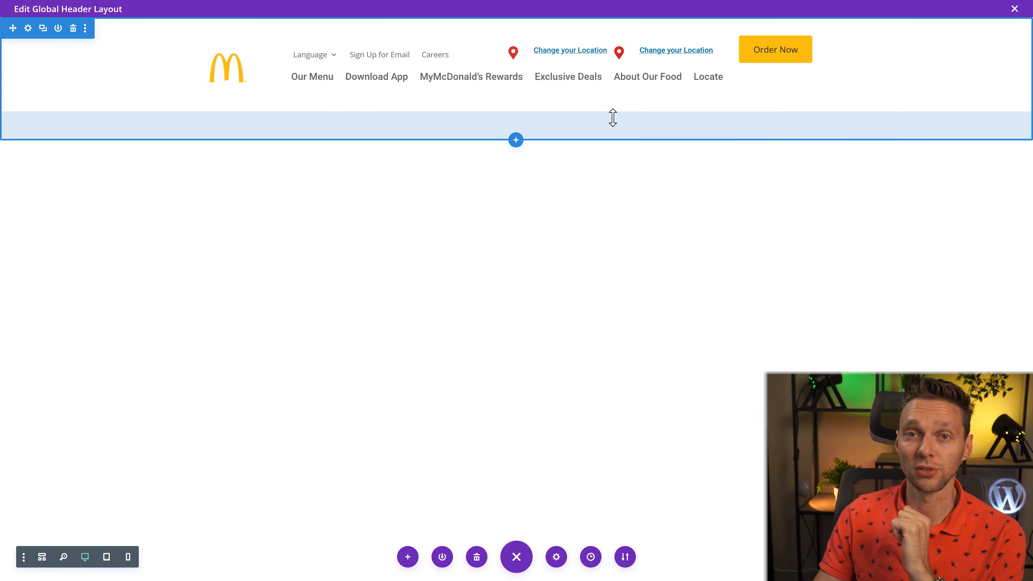
click(542, 52)
drag(139, 287, 58, 294)
text(Search)
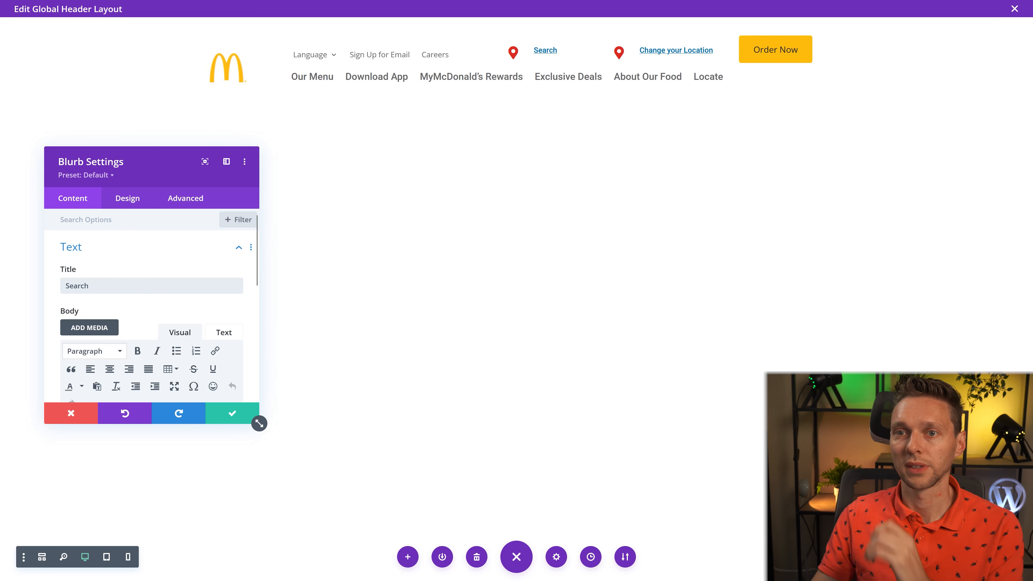
Change the Search blurb's icon to the bold magnifying glass, comparing it with the reference header
scroll(86, 323, down, 8)
click(122, 295)
click(128, 301)
text(search)
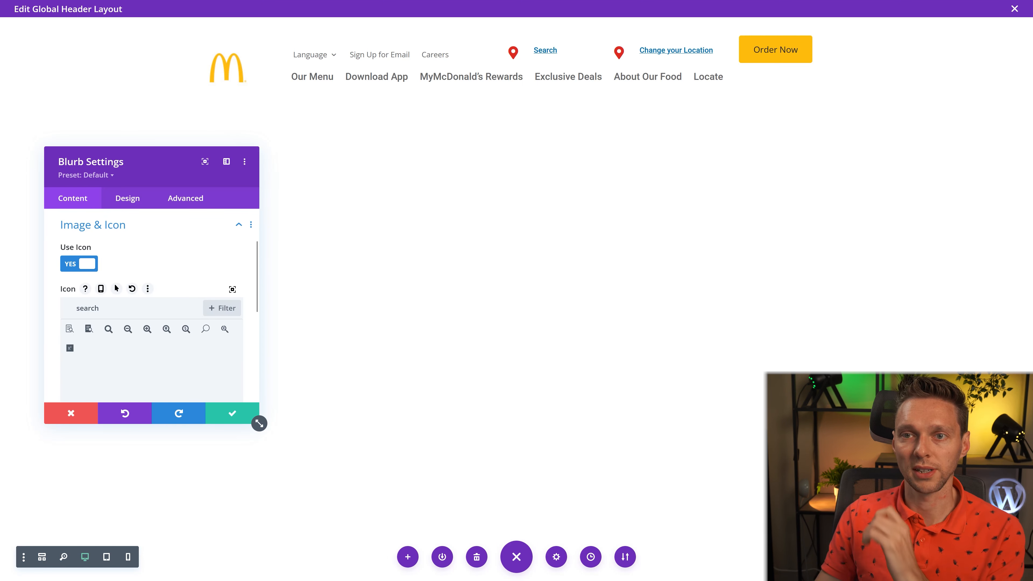
click(206, 330)
mouse_move(385, 7)
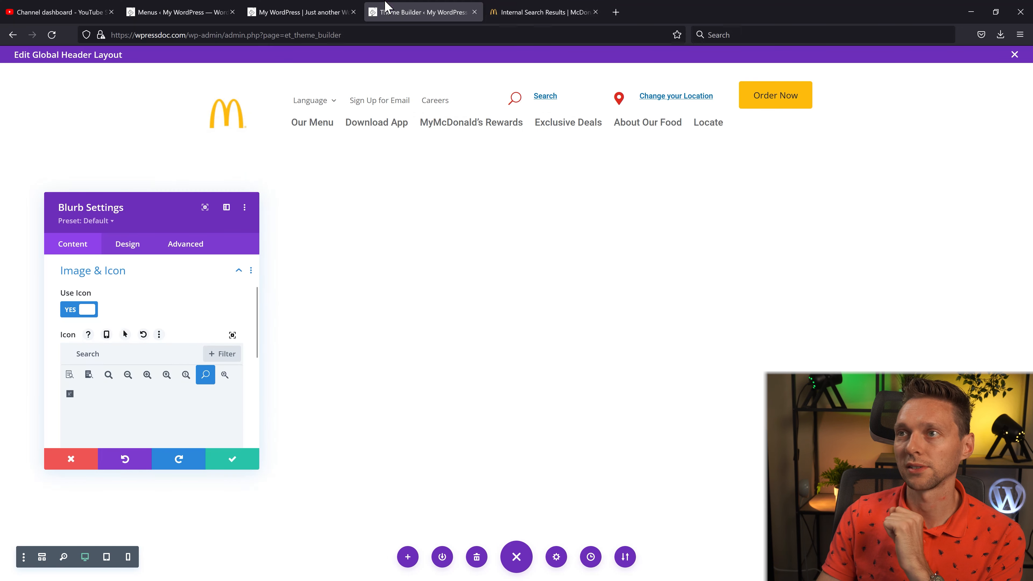
click(496, 11)
click(437, 10)
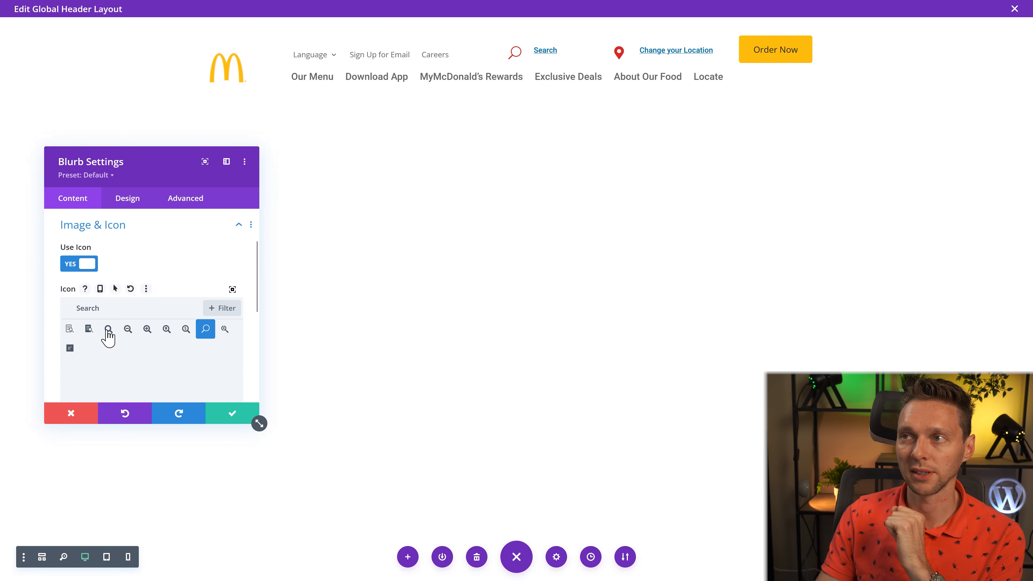
click(108, 330)
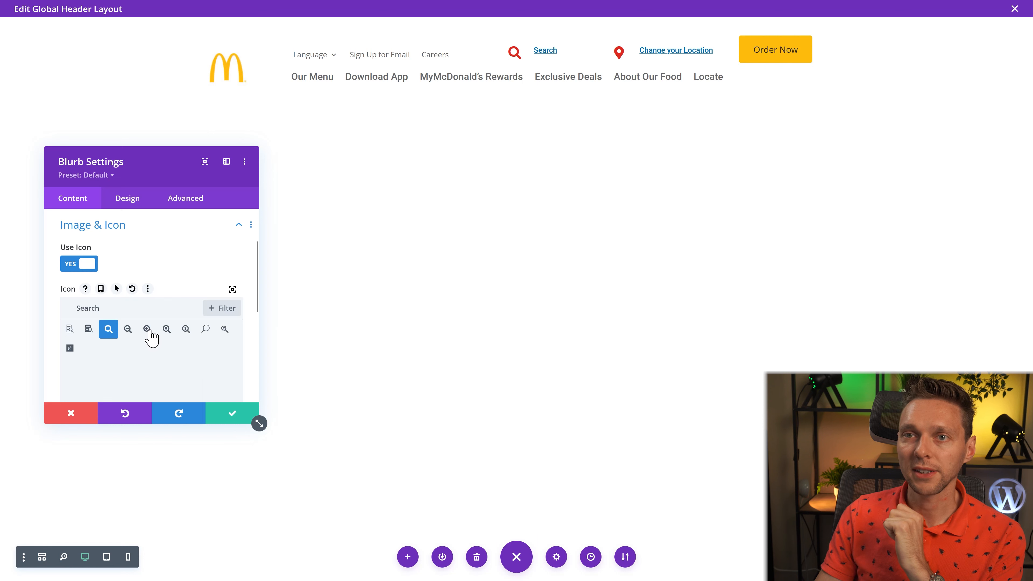
Recolour the Search blurb's icon from red to dark grey
click(137, 206)
click(102, 247)
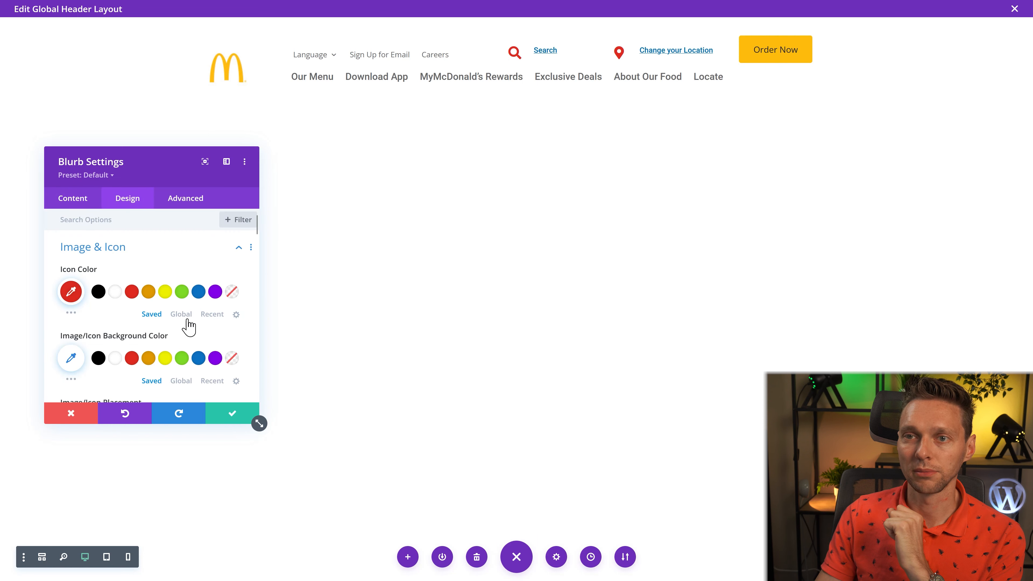
click(181, 314)
click(99, 291)
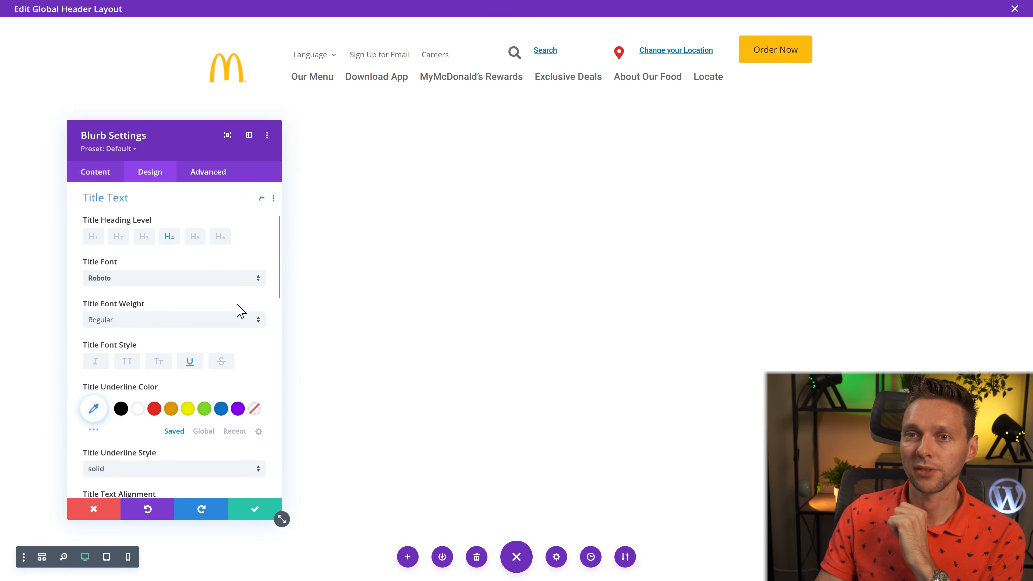
Remove the underline from the Search blurb's title and set its text colour to the near-black global colour
click(203, 432)
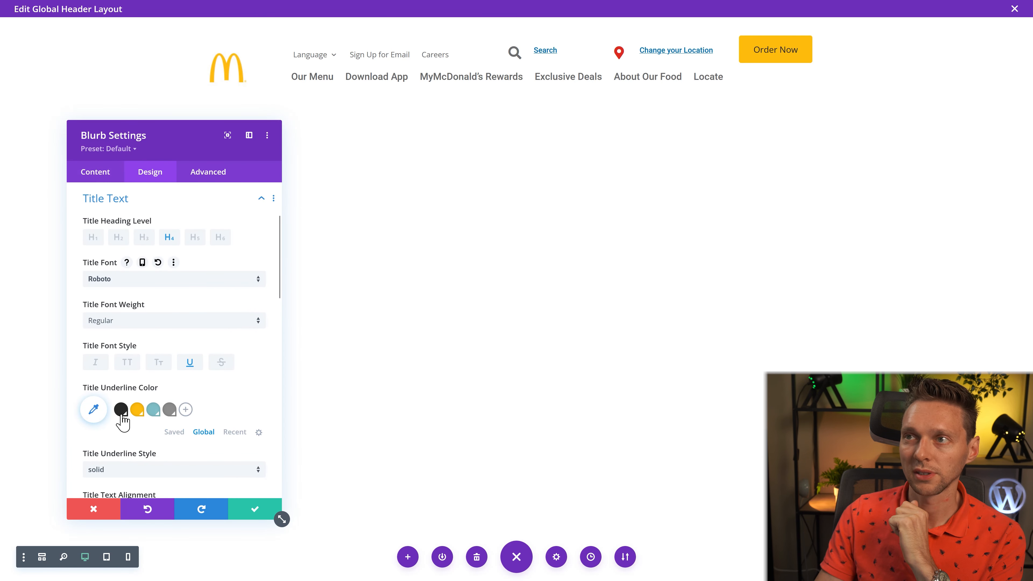
click(121, 414)
click(189, 367)
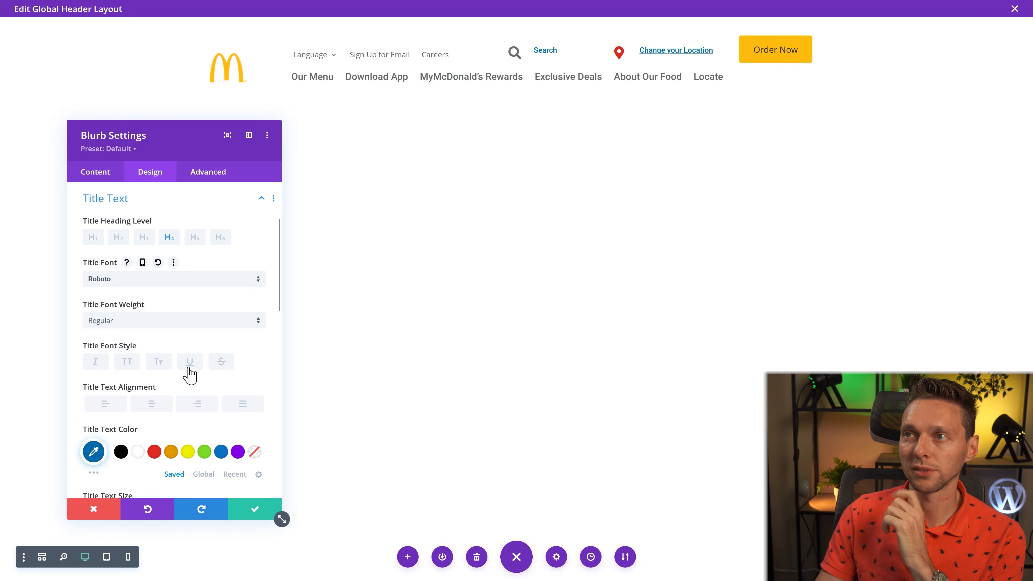
click(204, 475)
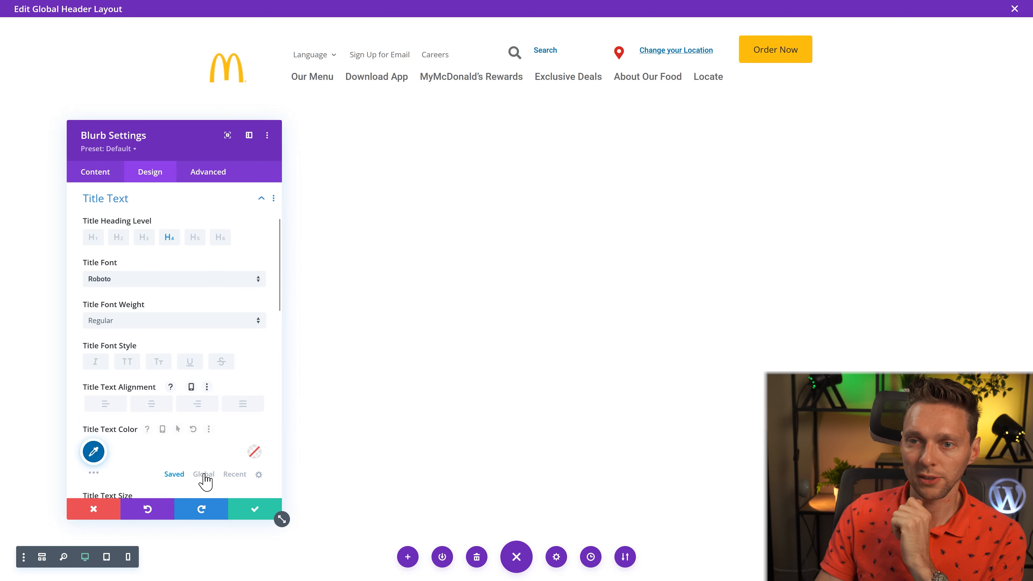
click(121, 452)
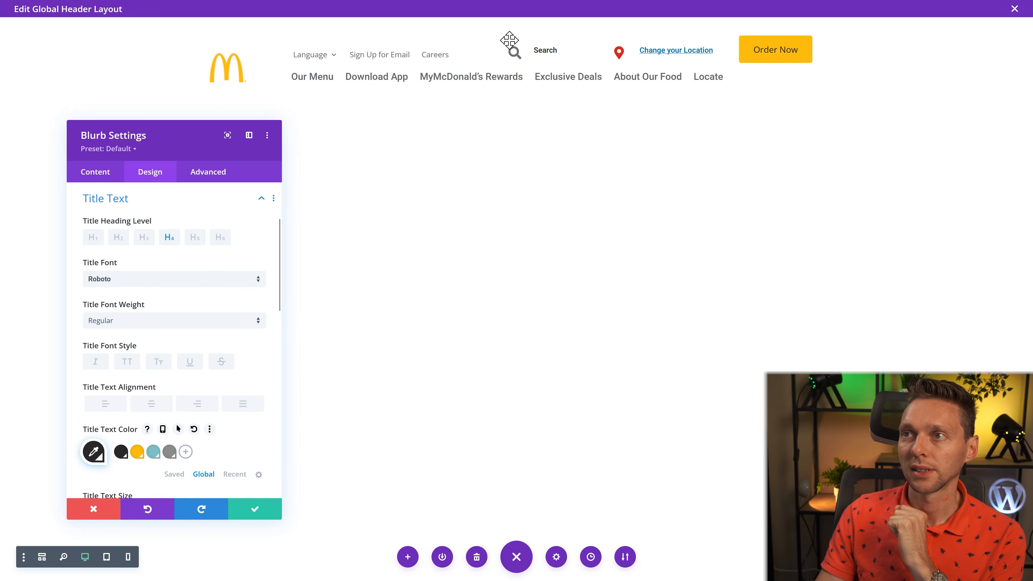
Set the Search blurb's icon colour to the near-black global colour
scroll(228, 337, up, 2)
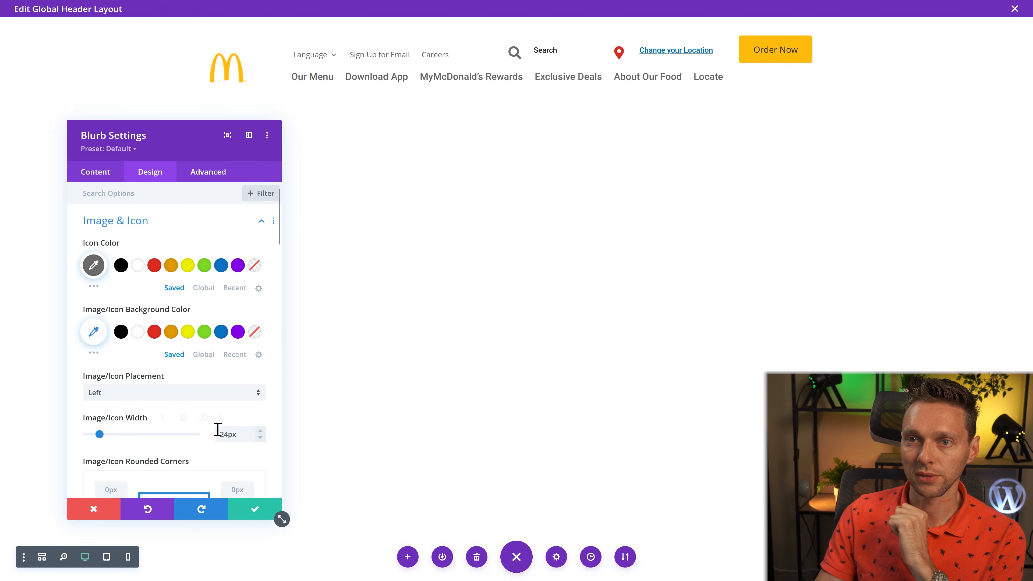
click(203, 288)
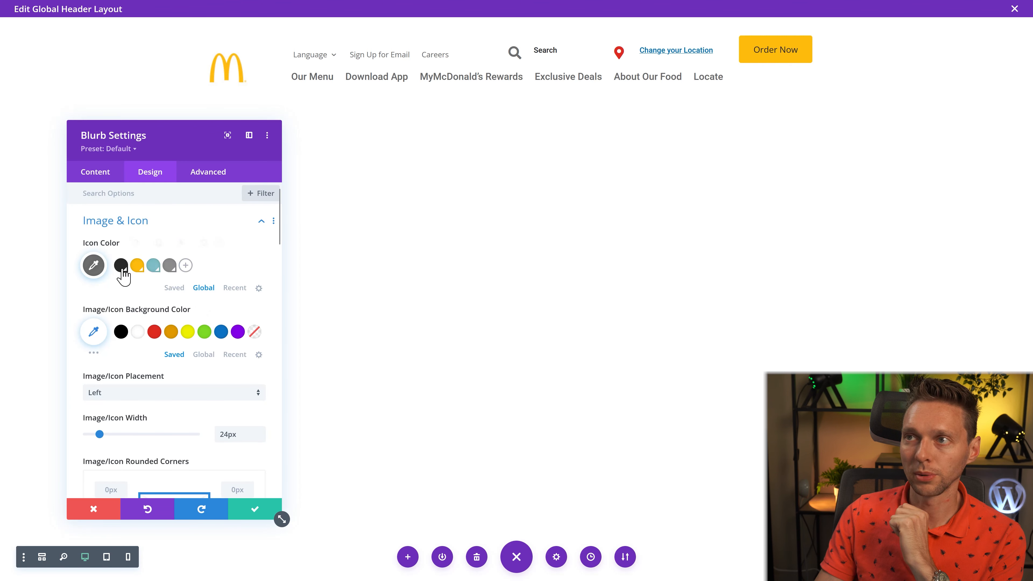
click(121, 267)
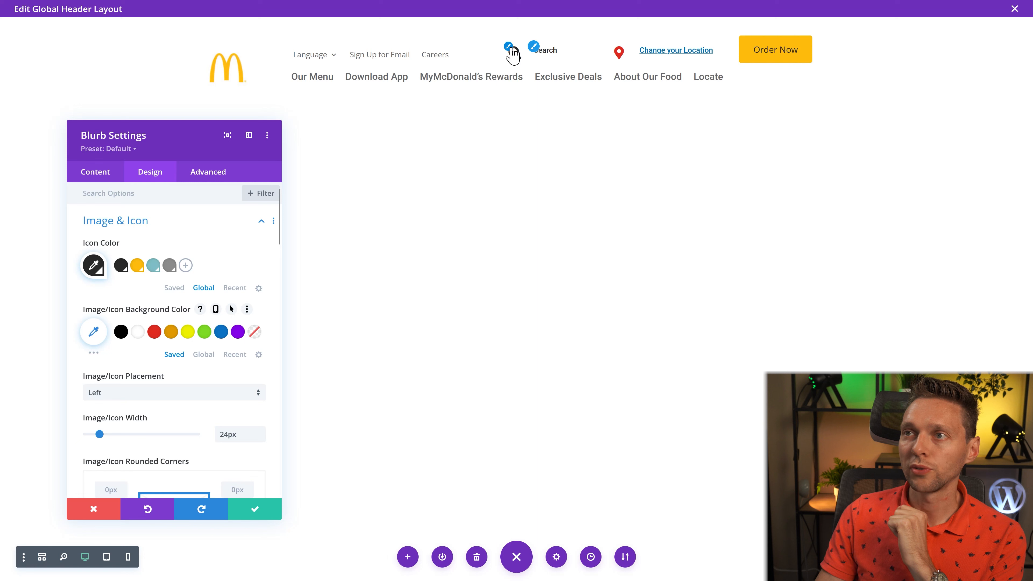
click(536, 58)
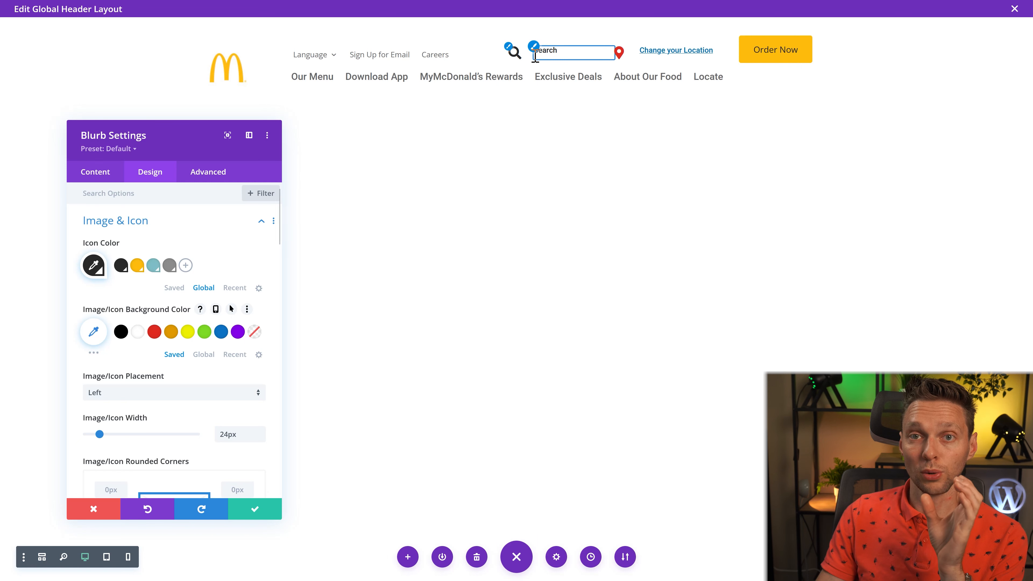
Add margin-left: -20px; to the Search blurb title's custom CSS and adjust the value to -10px
click(208, 179)
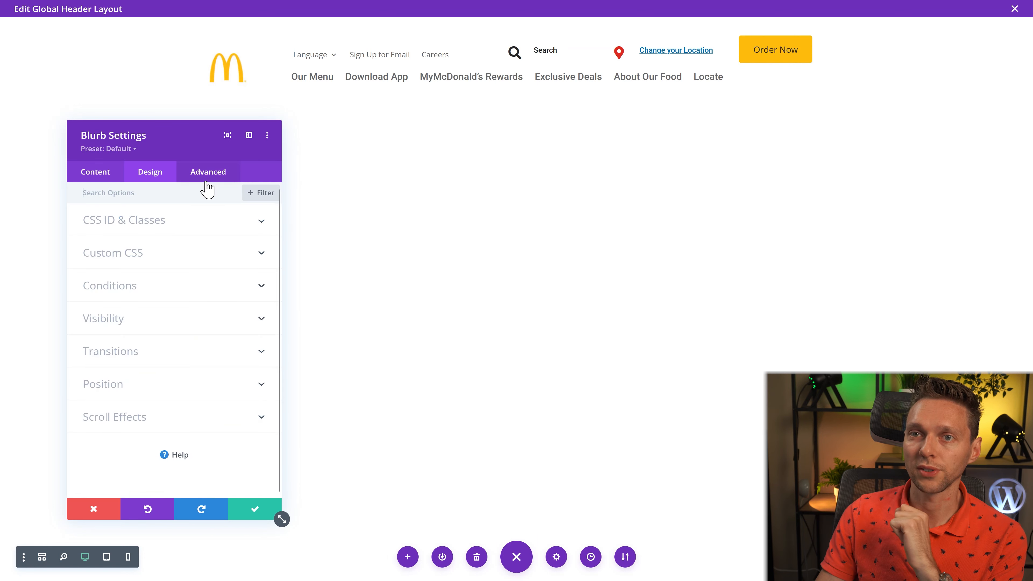
click(125, 264)
scroll(150, 358, down, 7)
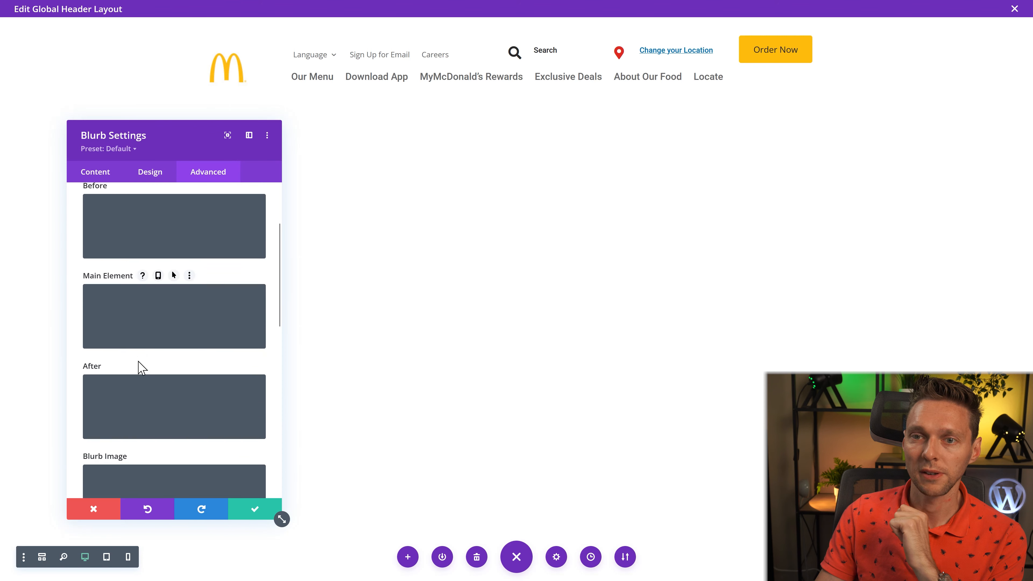
click(146, 359)
text(margin-left:)
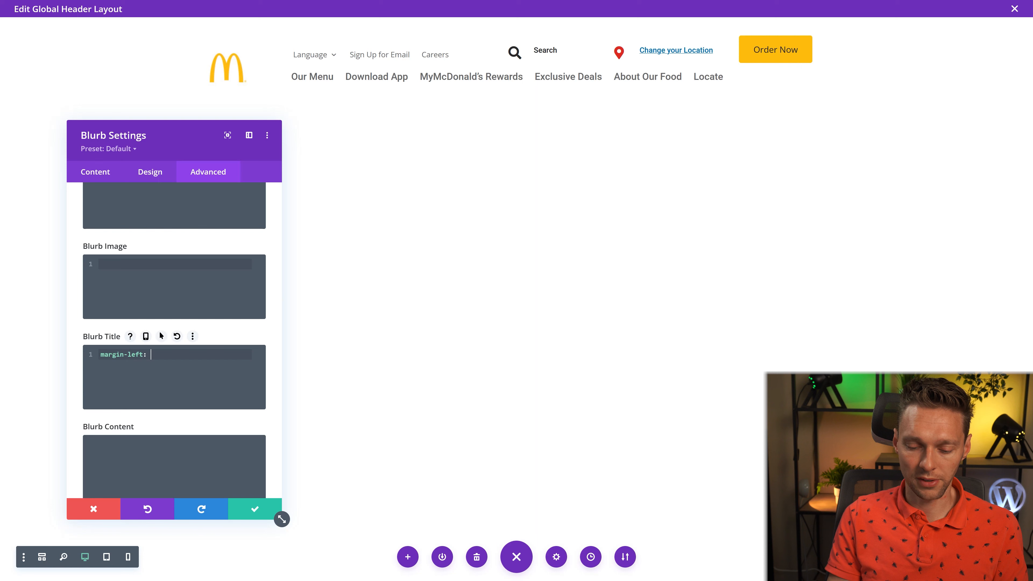
text( -20px;)
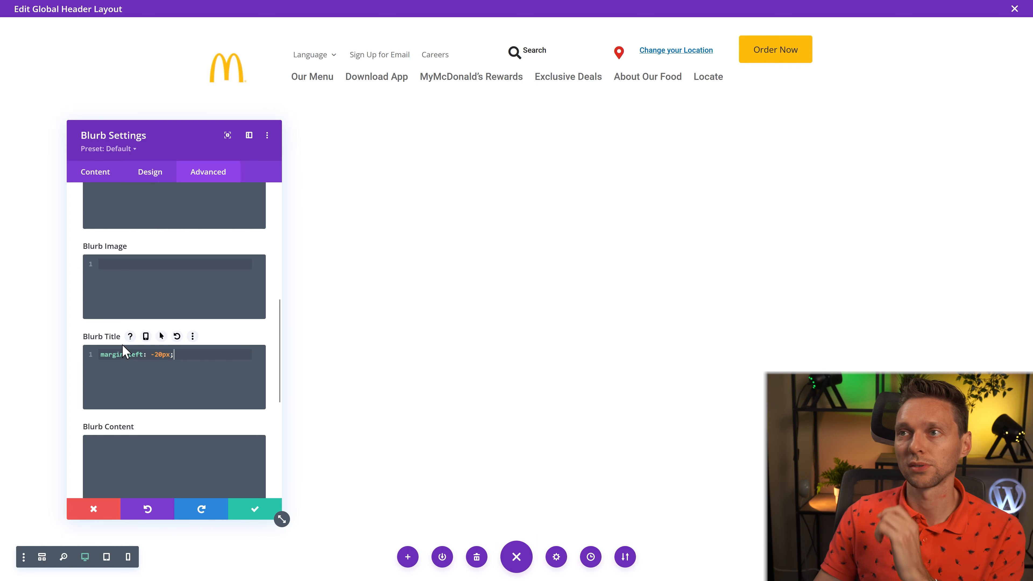
click(159, 355)
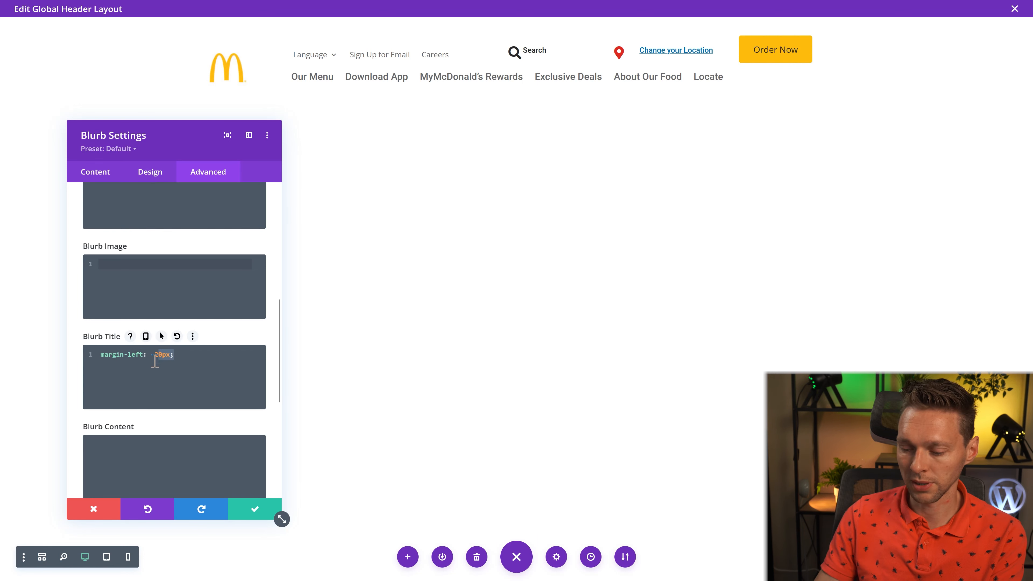
text(1)
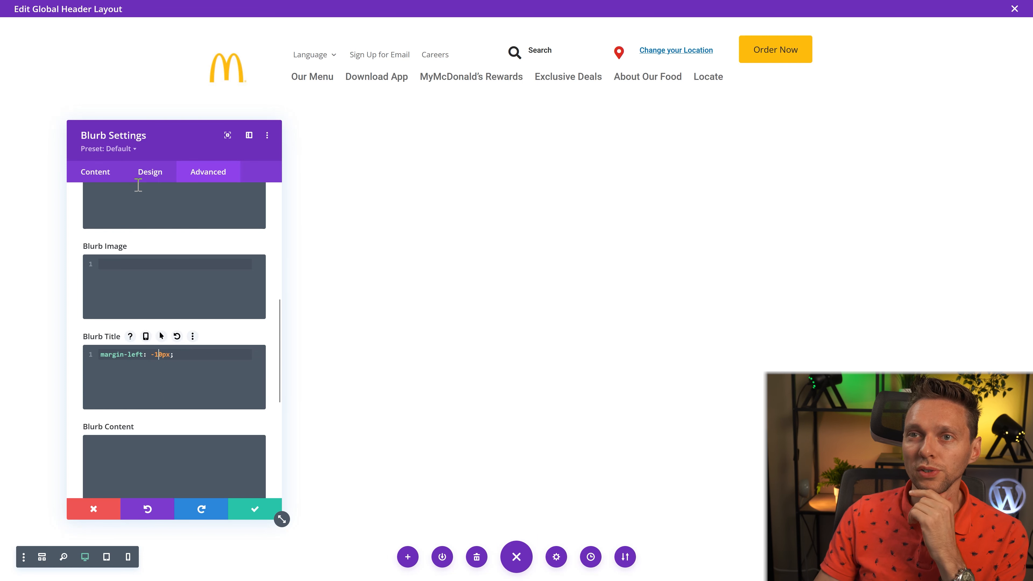
Reduce the size of the Search blurb's icon and compare it with the reference site's header
click(513, 52)
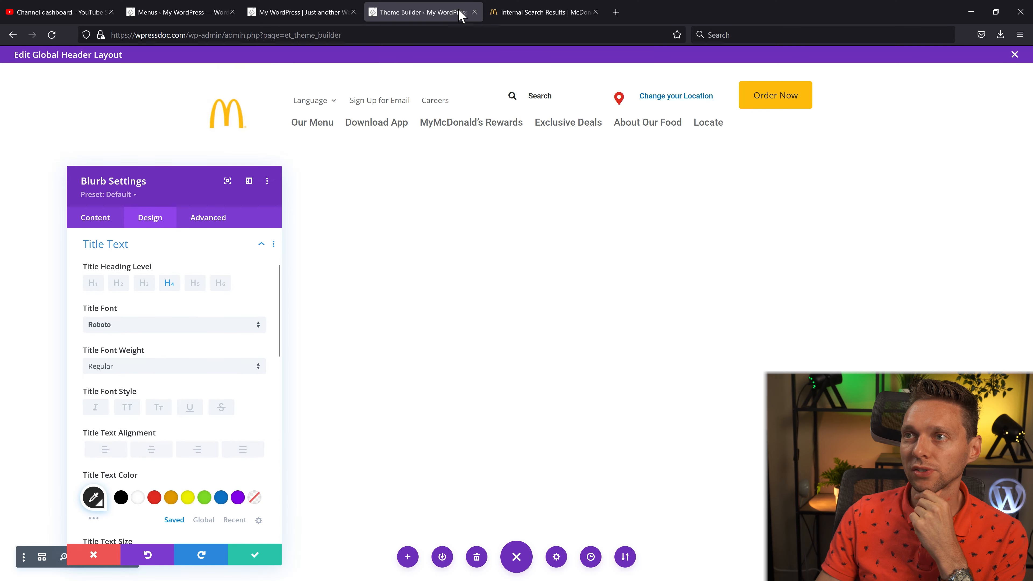
click(509, 12)
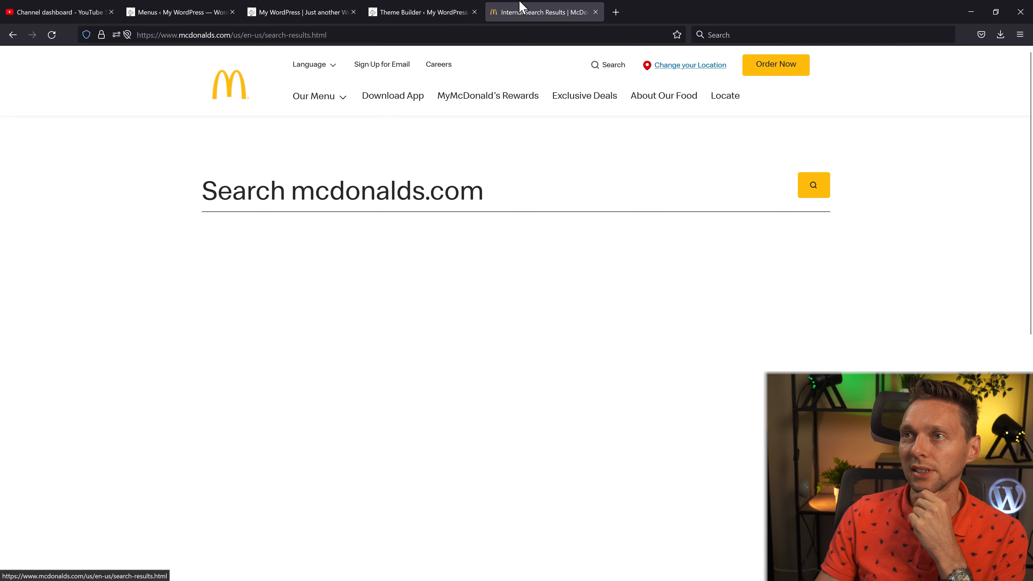
click(427, 11)
Change the Search blurb title's custom CSS margin-left to -20px, save the blurb and compare it with the reference header
click(210, 184)
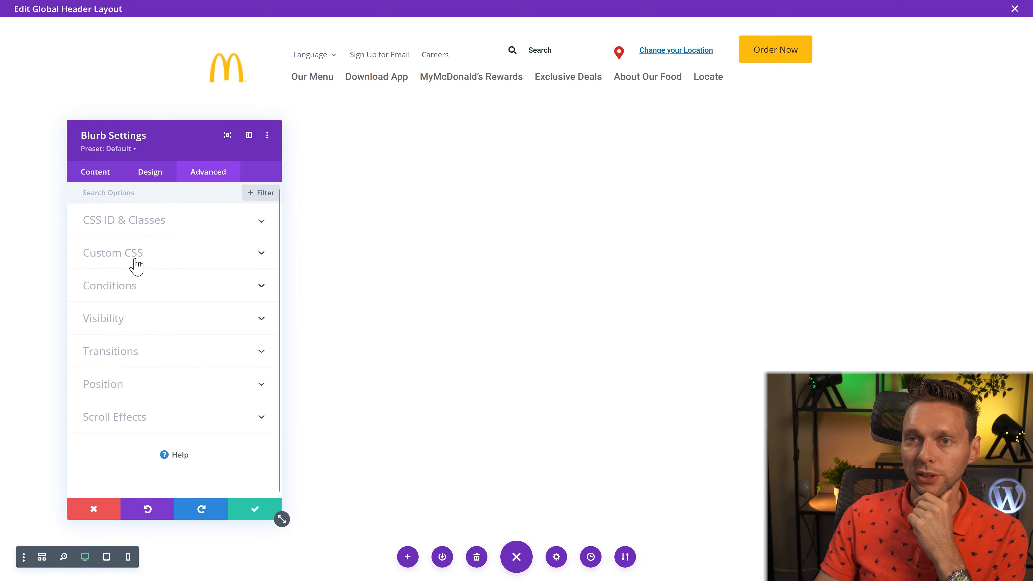
click(133, 267)
scroll(141, 415, down, 5)
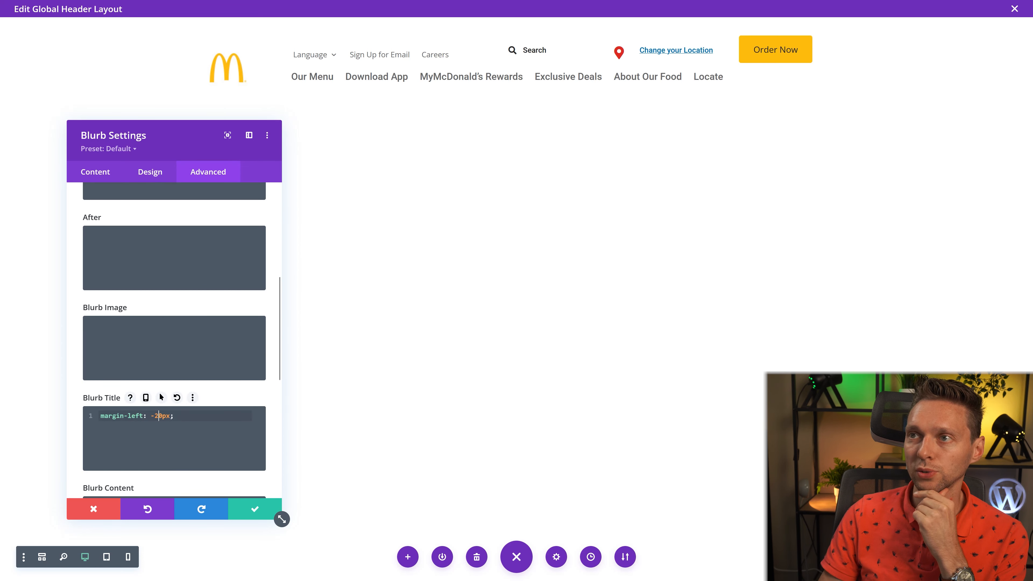
click(253, 510)
click(519, 11)
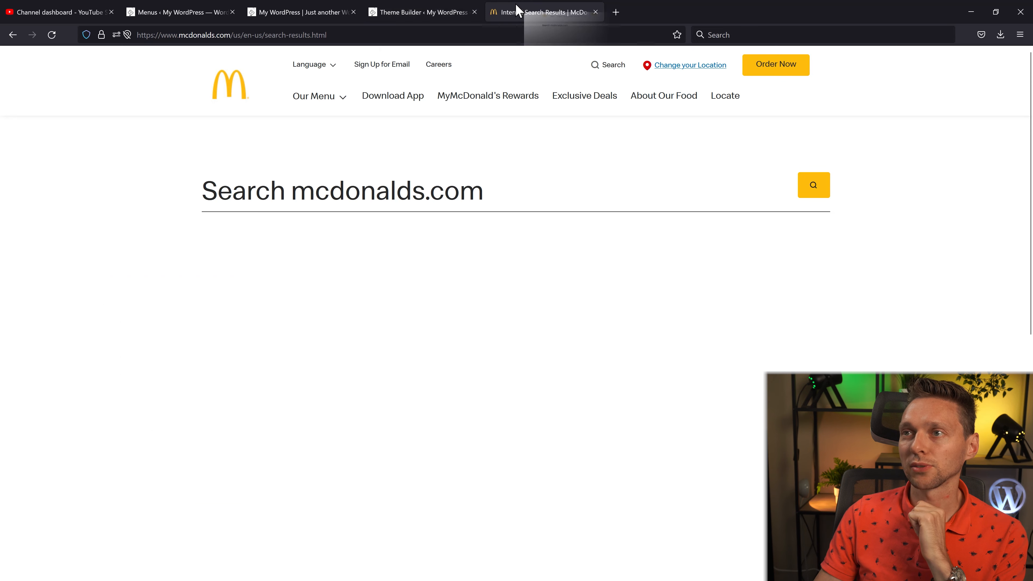
click(419, 8)
Set the Search blurb's module alignment to right in its sizing options
click(542, 74)
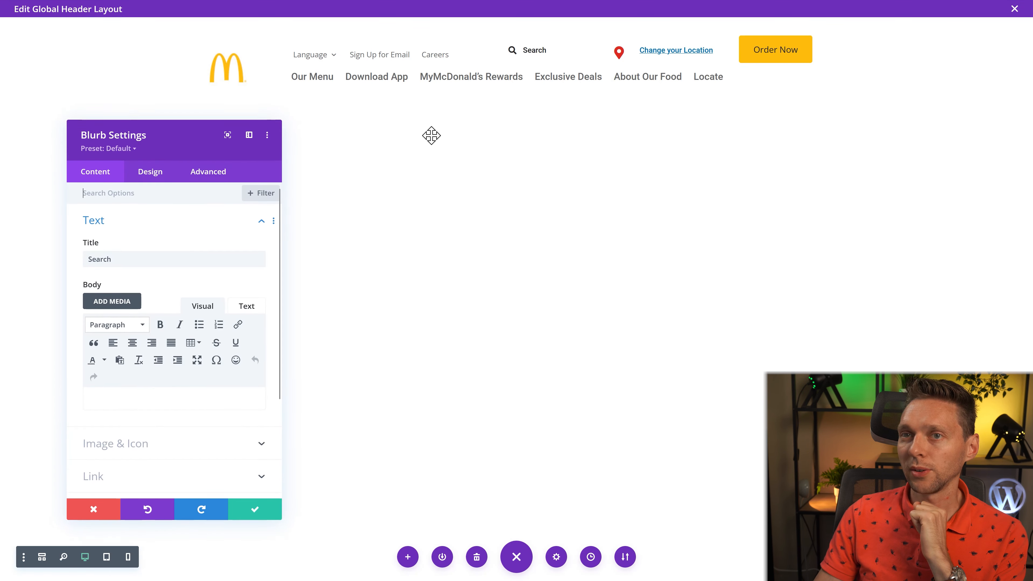
click(153, 176)
click(110, 352)
click(243, 371)
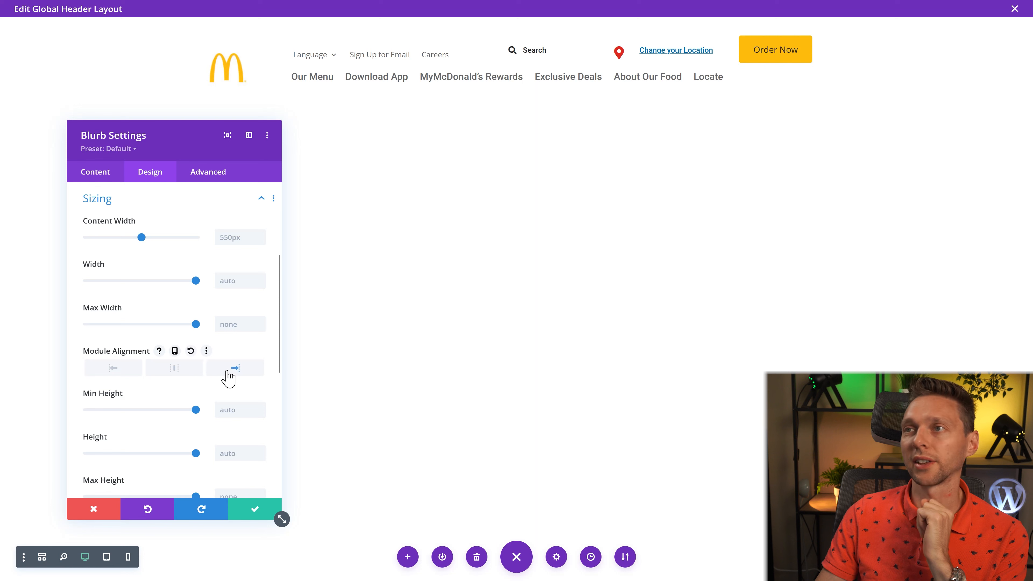
Set the Search blurb's left margin to 75px
scroll(163, 285, up, 2)
click(117, 263)
click(109, 292)
drag(201, 253, 178, 245)
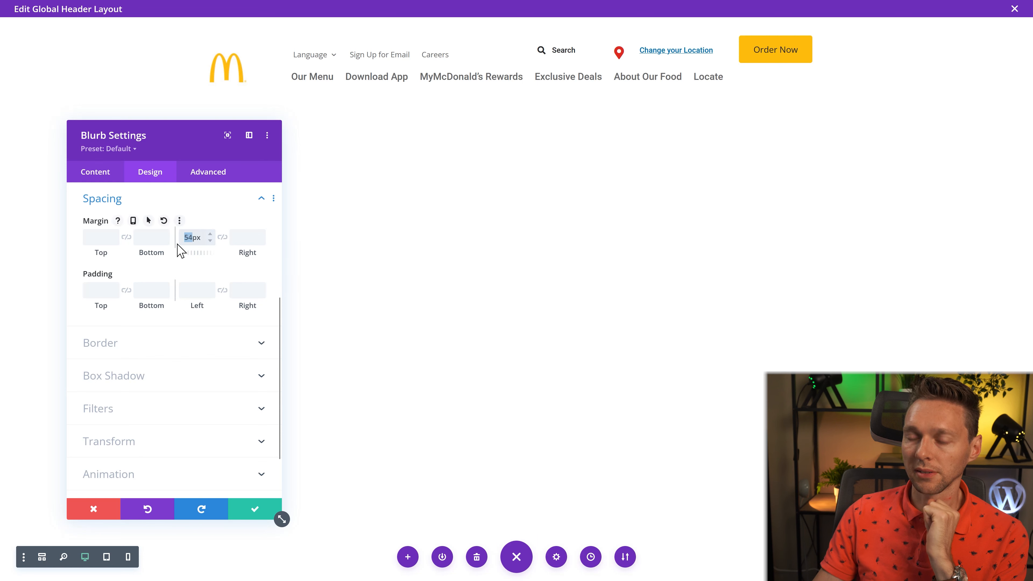
key(Up)
key(Up)
key(Up)
key(Up)
key(Up)
key(Up)
key(Up)
key(Up)
key(Up)
key(Up)
key(Up)
key(Up)
key(Up)
key(Up)
key(Up)
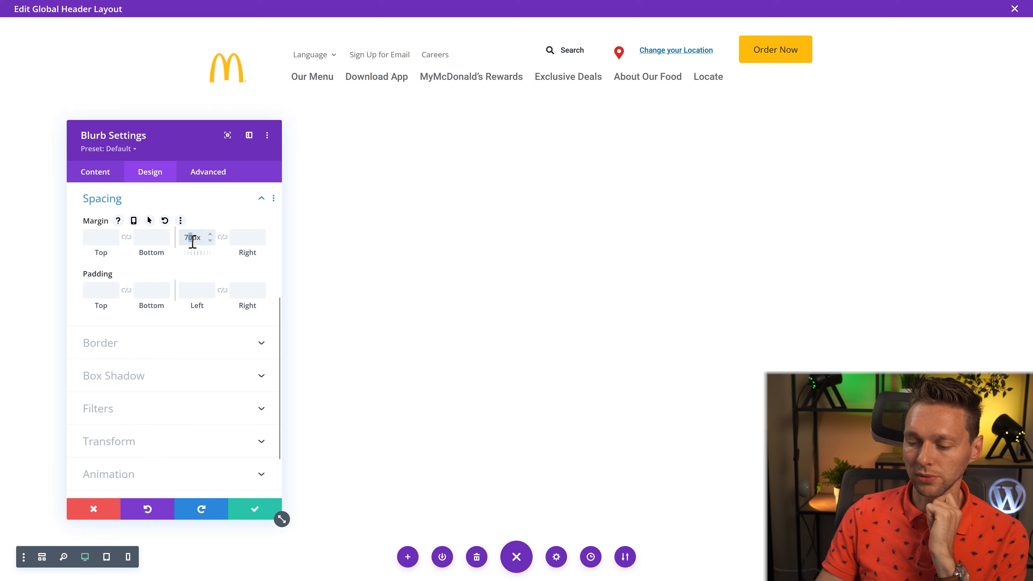
text(5)
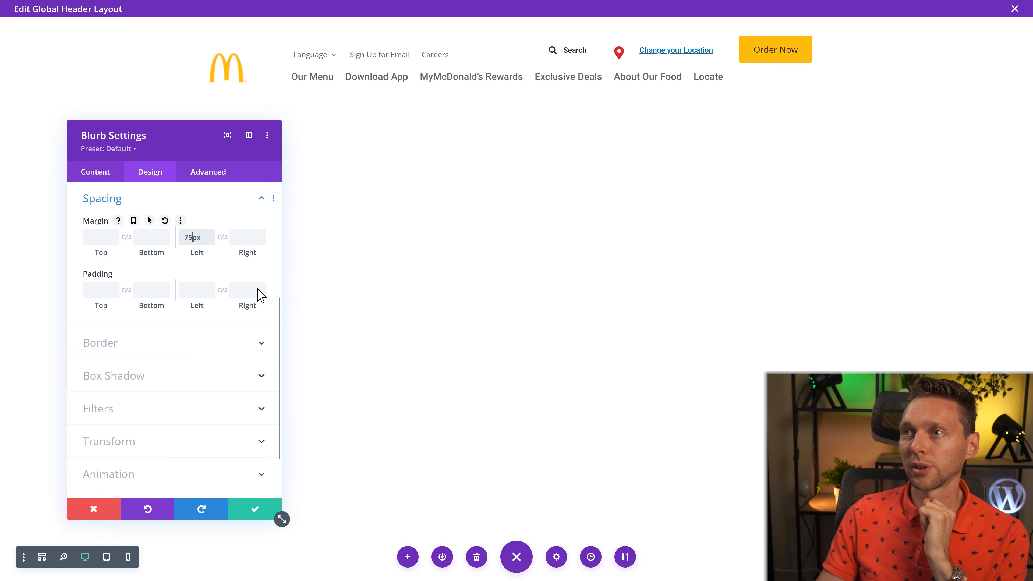
Compare the Search blurb's position with the reference site's header and save the blurb
click(529, 12)
click(405, 12)
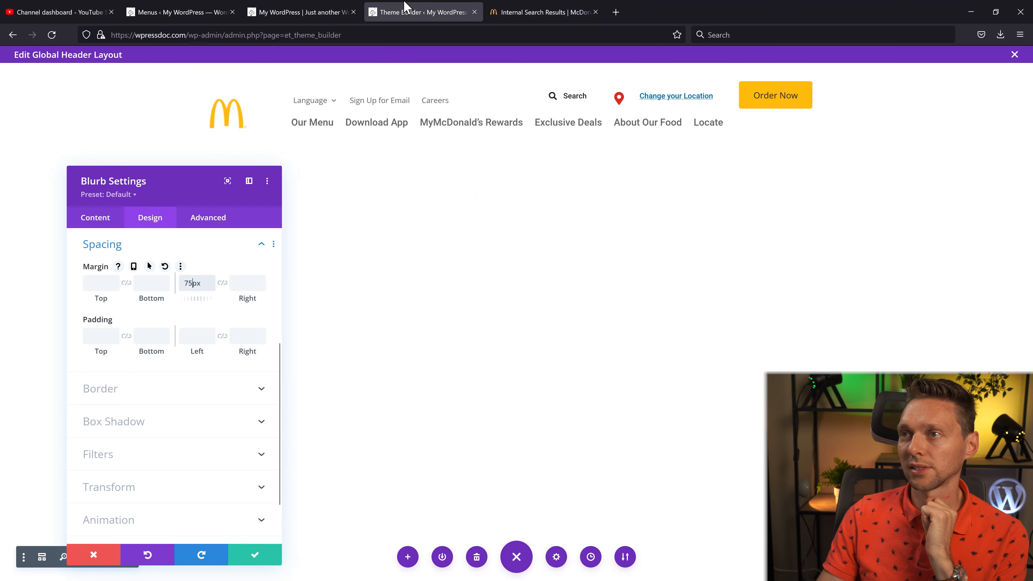
click(495, 6)
click(417, 8)
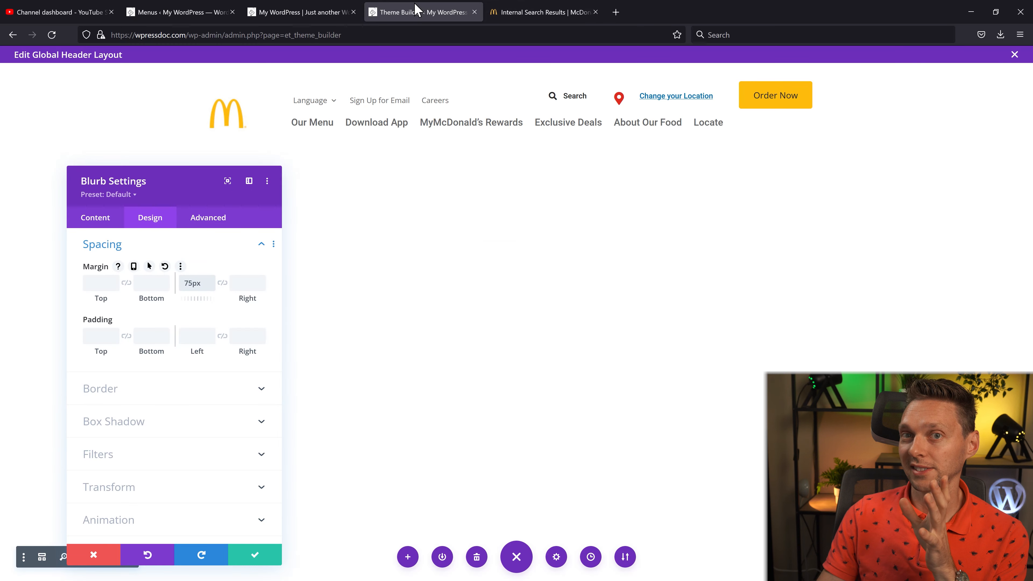
click(538, 5)
click(475, 2)
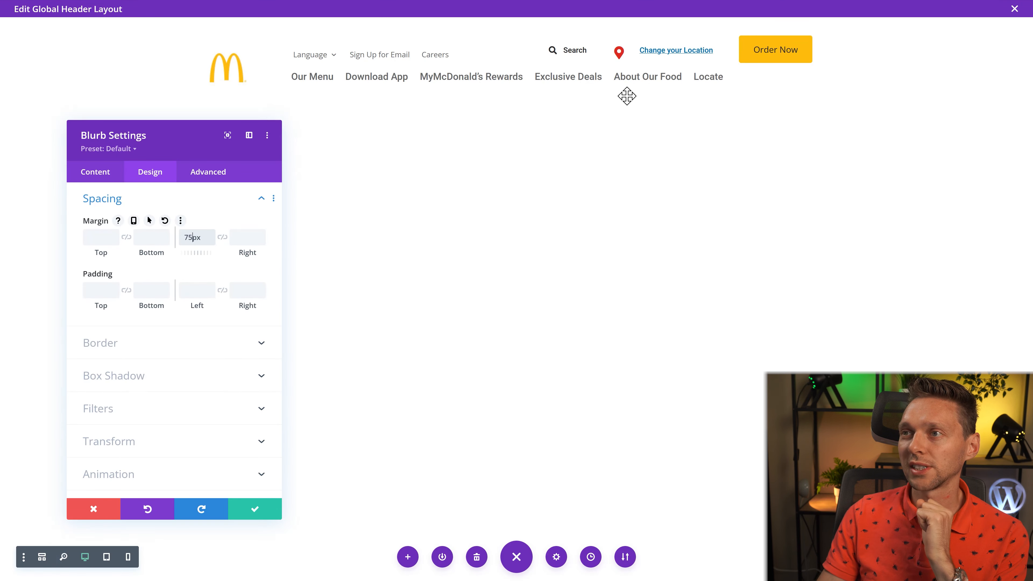
click(255, 509)
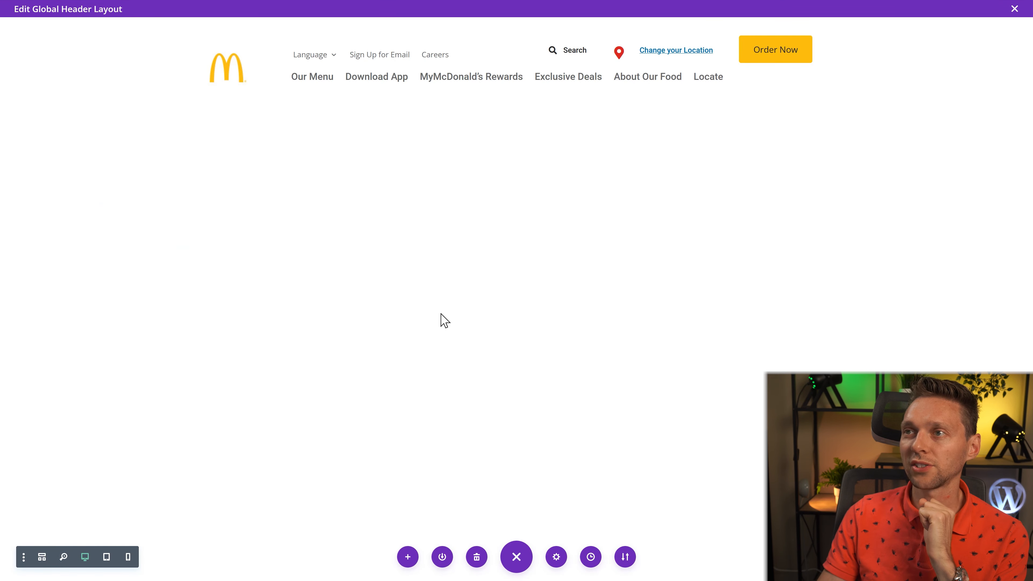
Open the advanced settings of the Change your Location blurb
click(649, 52)
click(201, 179)
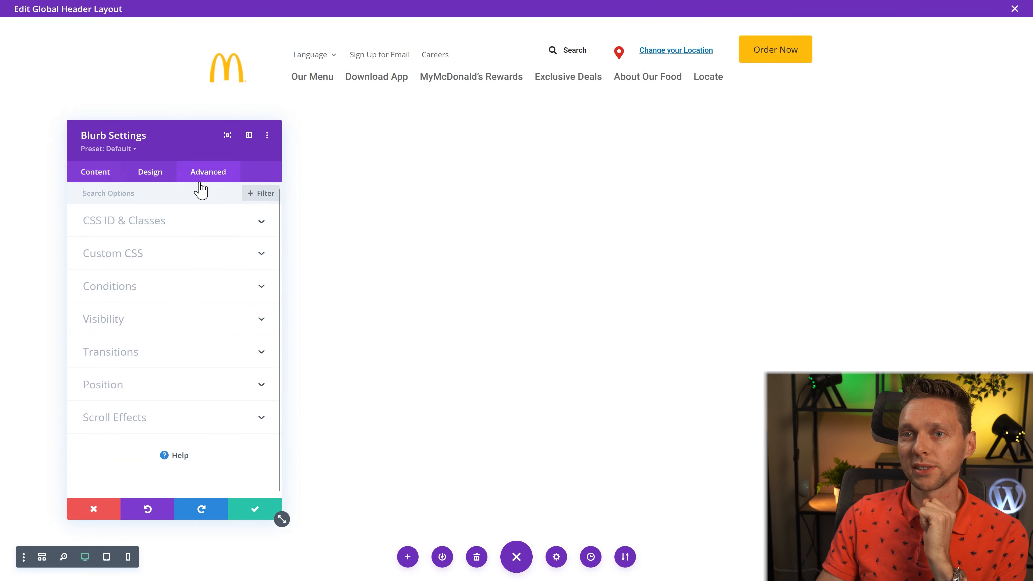
Add the custom CSS rule "margin-left: -20px;" to the location blurb's title and save the blurb
click(138, 263)
scroll(148, 407, down, 5)
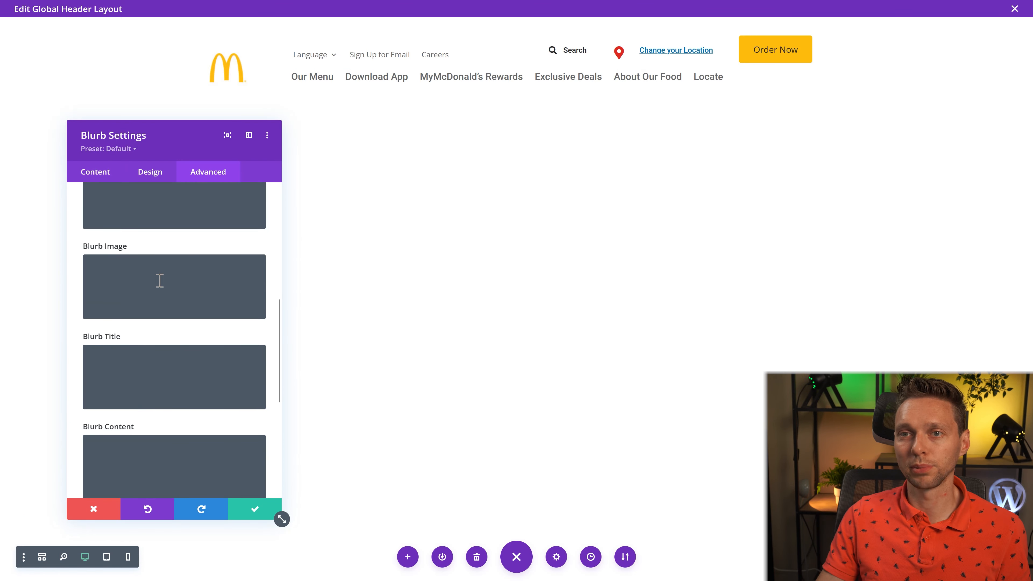
click(151, 397)
scroll(143, 427, down, 3)
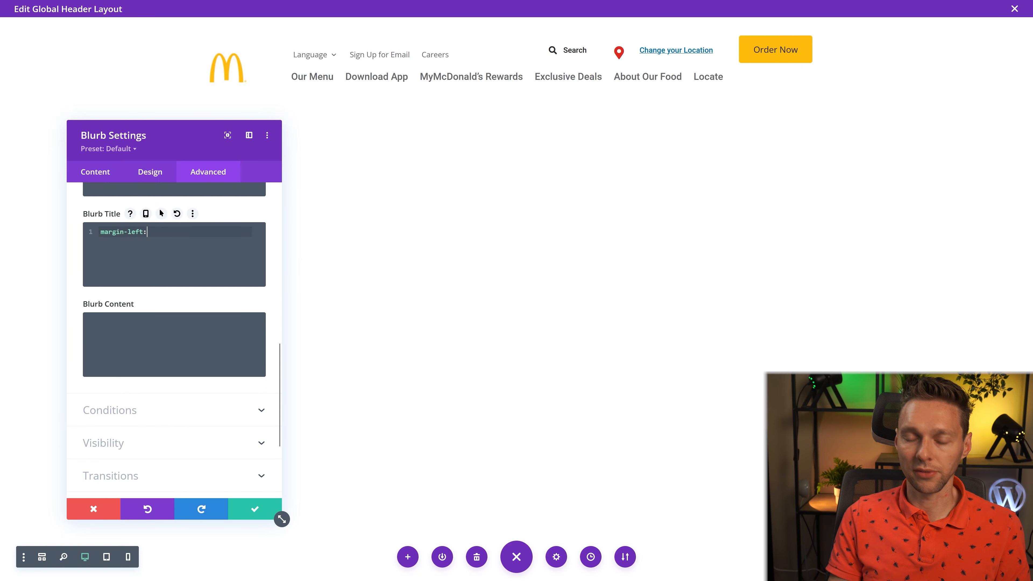
text(margin-left: -20px;)
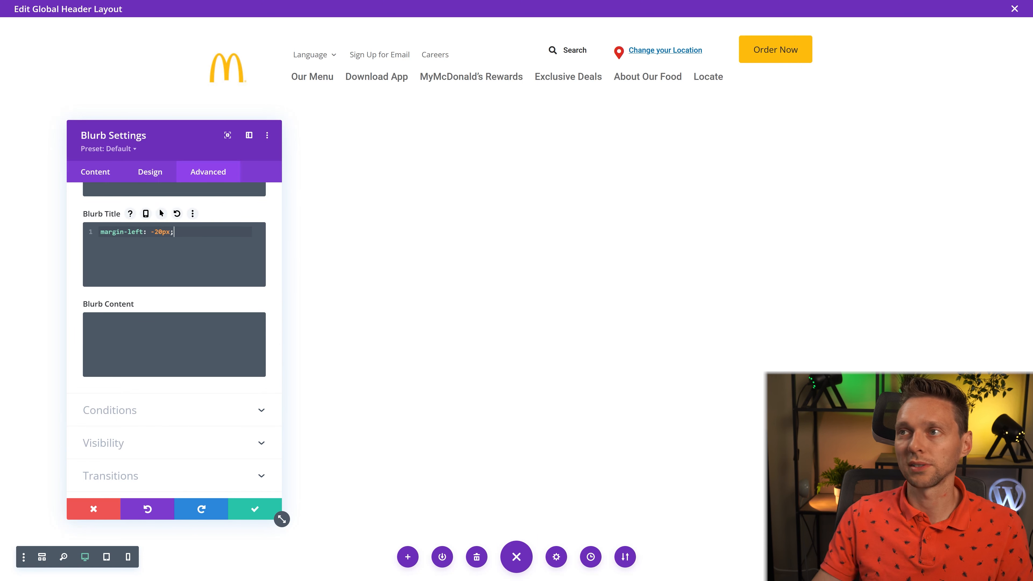
click(269, 511)
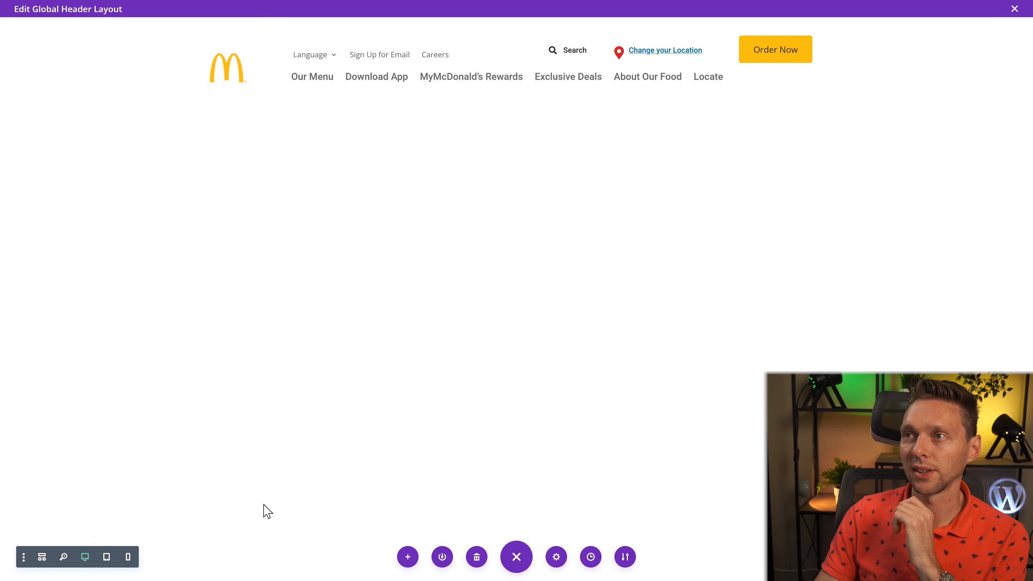
Set the image/icon width of the "Change your Location" blurb to 20px
click(544, 10)
click(391, 8)
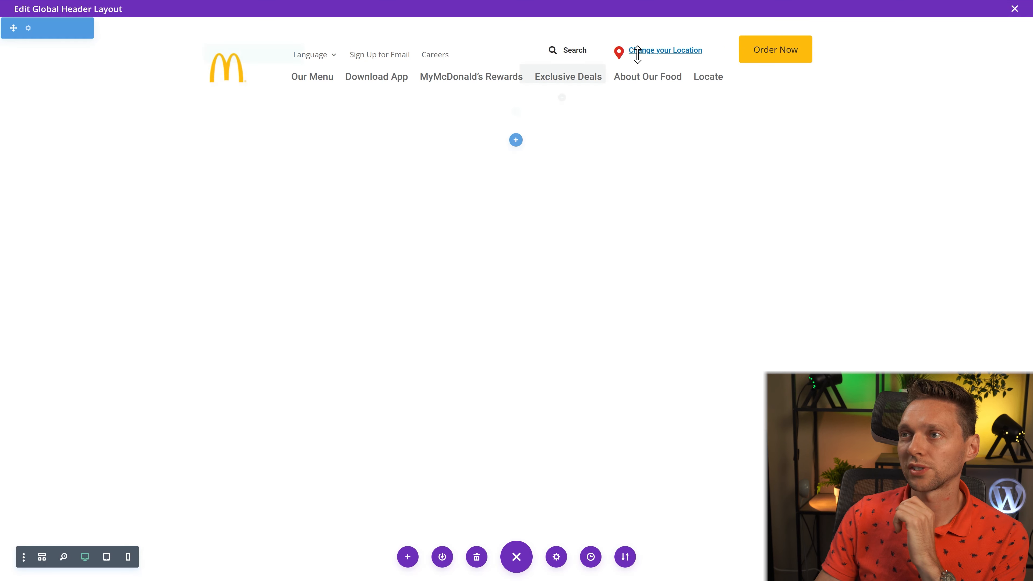
click(648, 52)
click(150, 172)
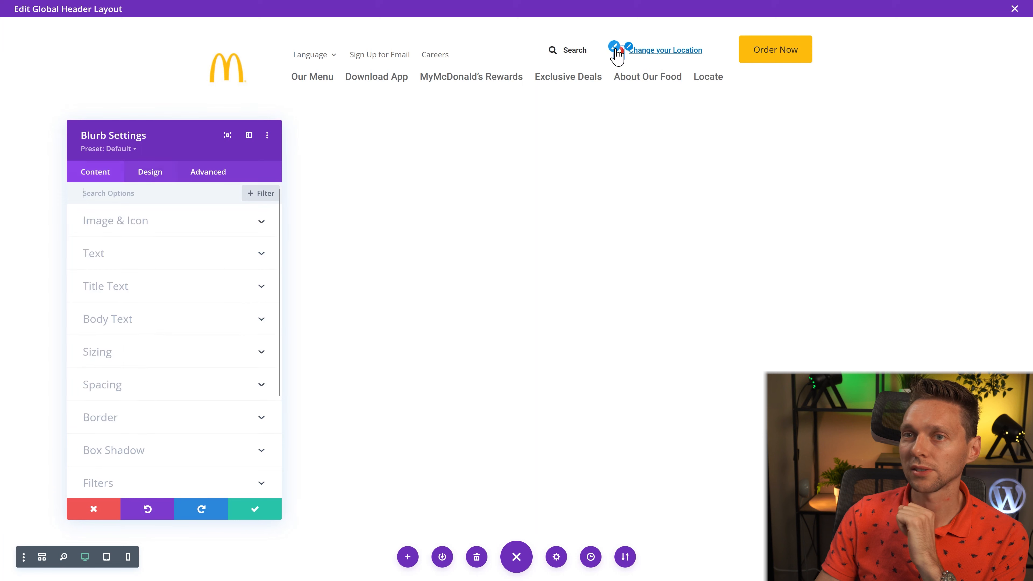
click(118, 220)
scroll(154, 405, down, 2)
click(260, 376)
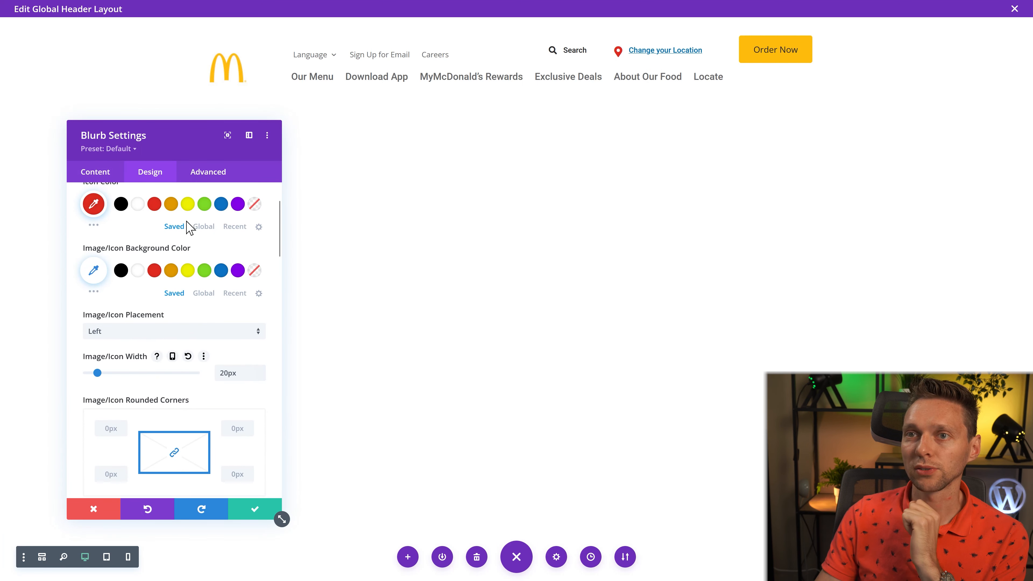
Add the rule "margin-top: 5px;" below the existing custom CSS of the location blurb's title
click(208, 172)
click(147, 268)
scroll(132, 429, down, 6)
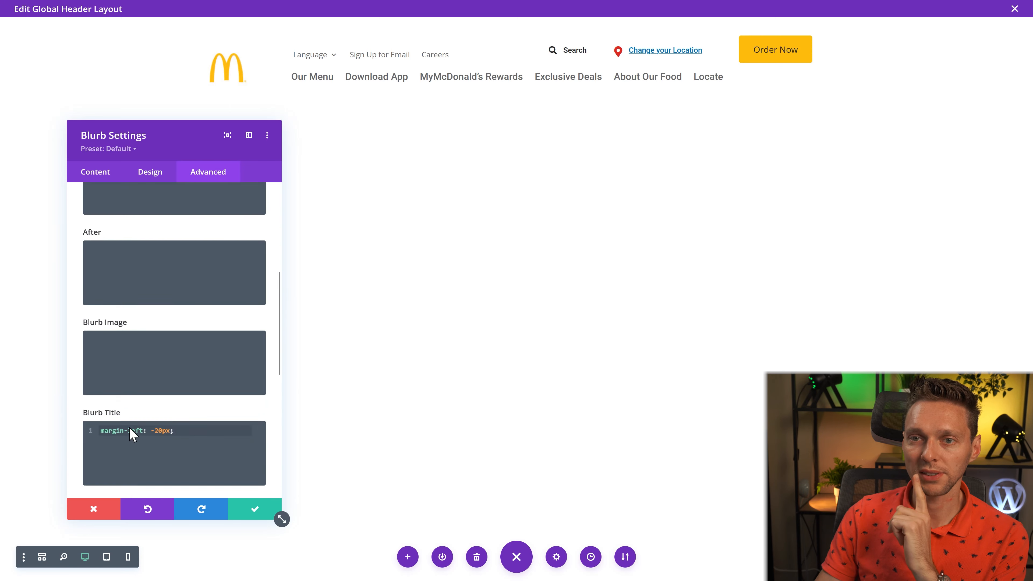
click(194, 355)
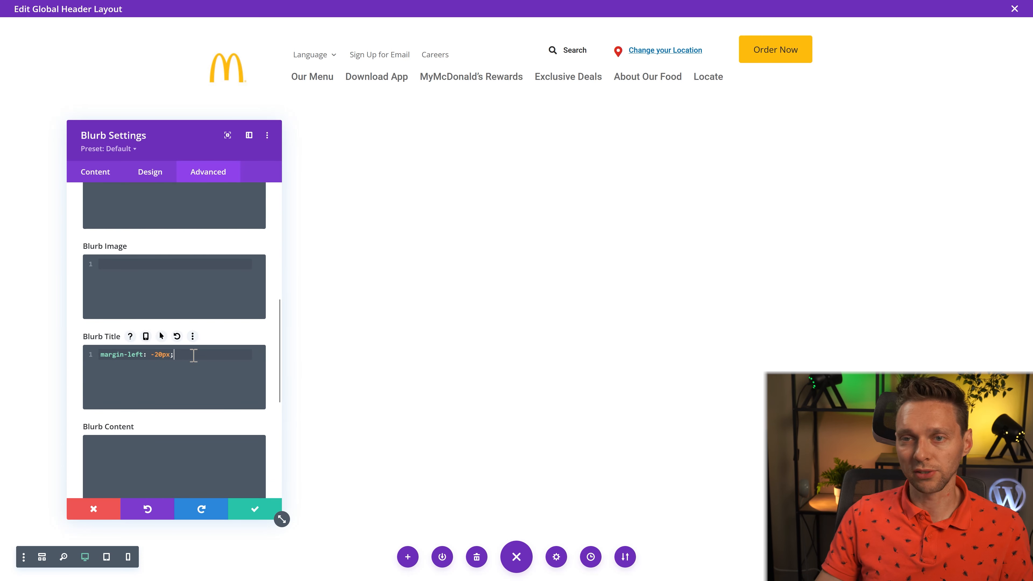
text(margin-top: 20px;)
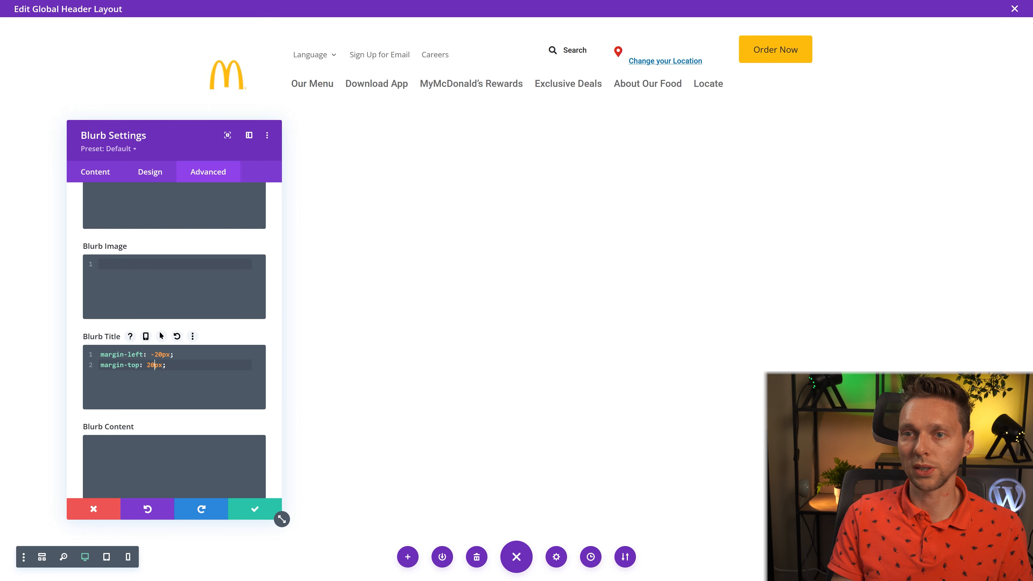
key(Delete)
key(Delete)
text(5)
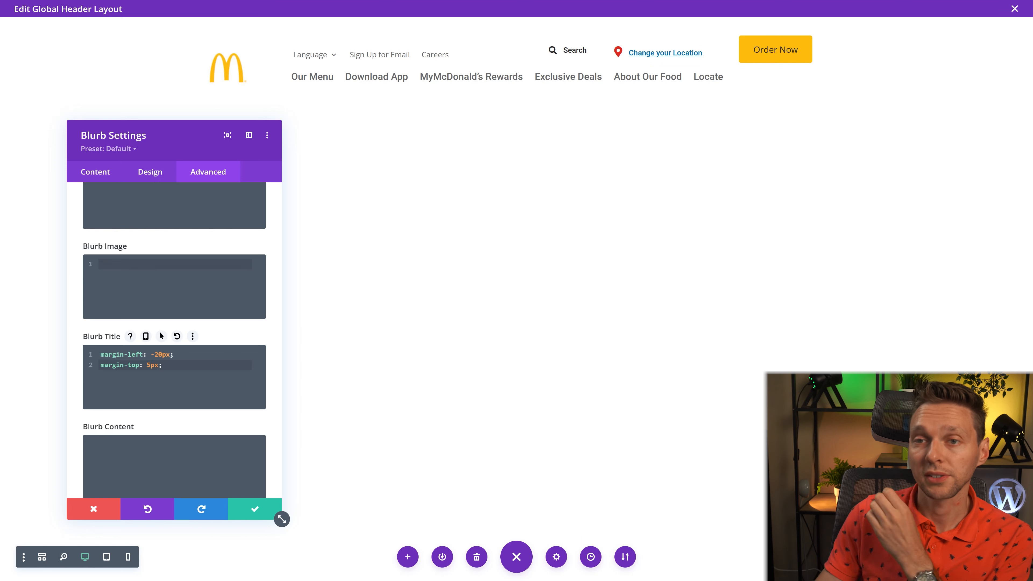
Set the location blurb's top margin to -5px and save the blurb
click(151, 171)
click(120, 386)
drag(105, 256, 97, 259)
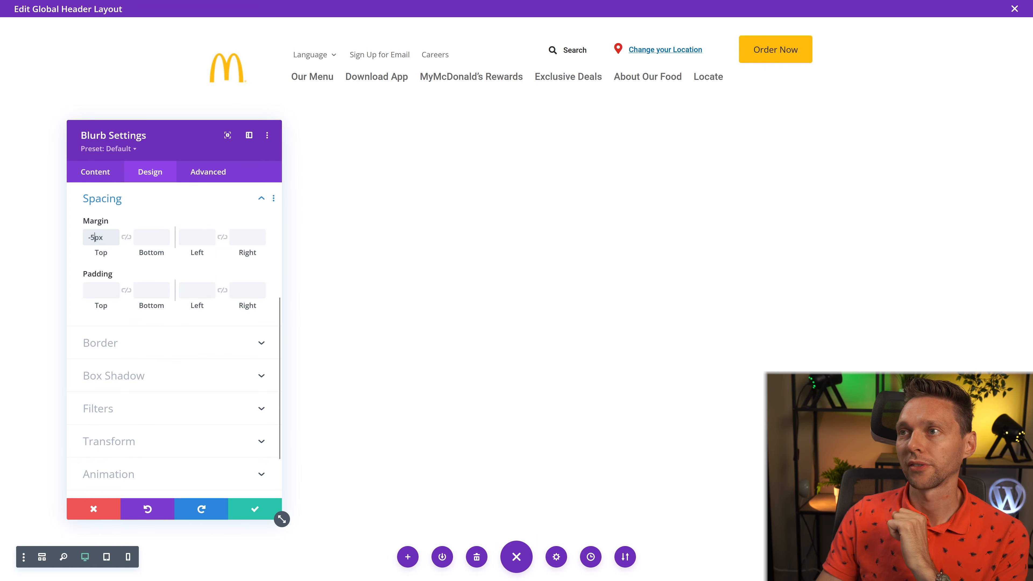
key(Return)
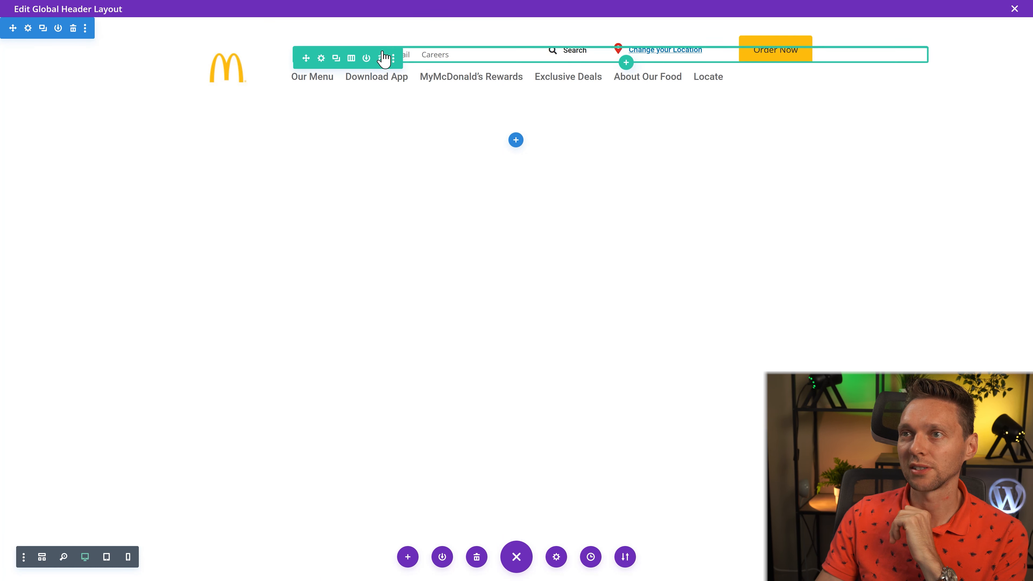
Adjust the top margin of the upper-row menu module to shift its Language, Sign Up and Careers links slightly upward
click(41, 557)
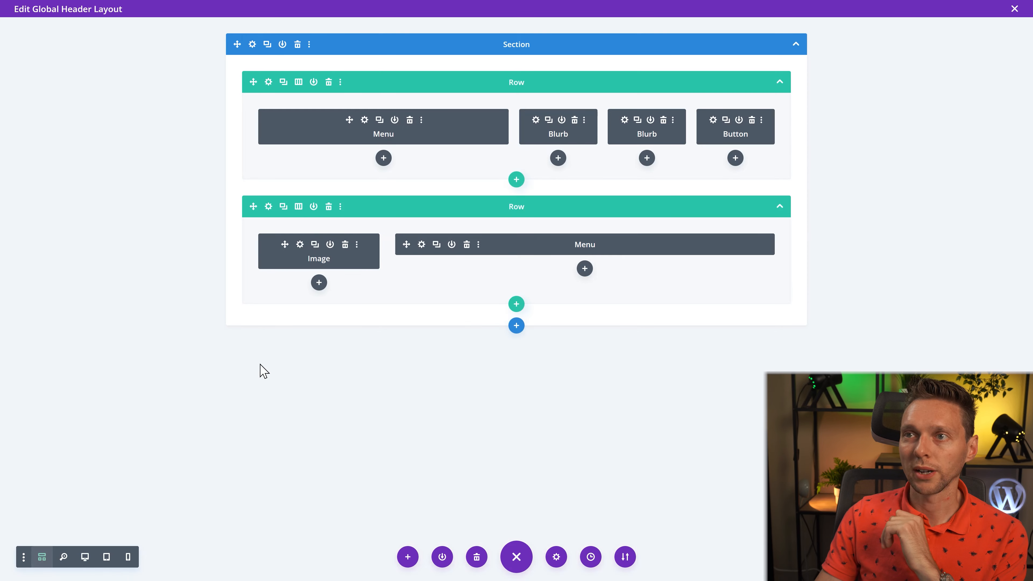
click(365, 120)
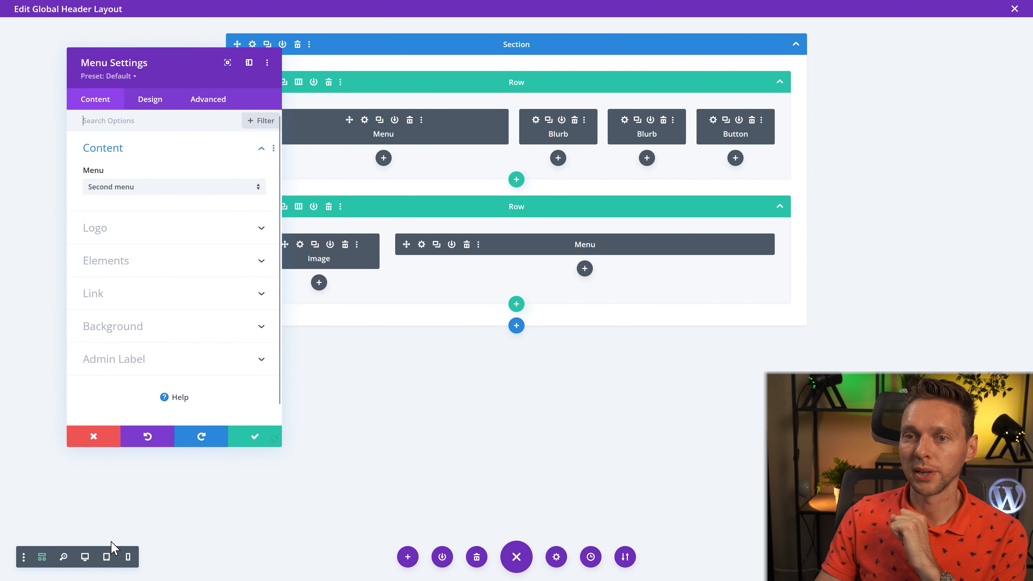
click(86, 557)
click(154, 107)
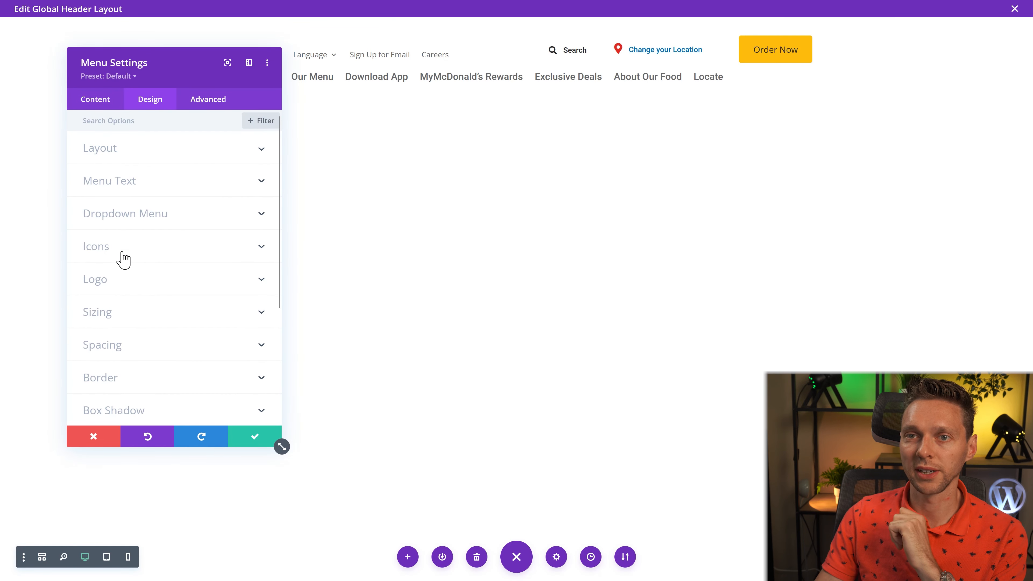
click(124, 352)
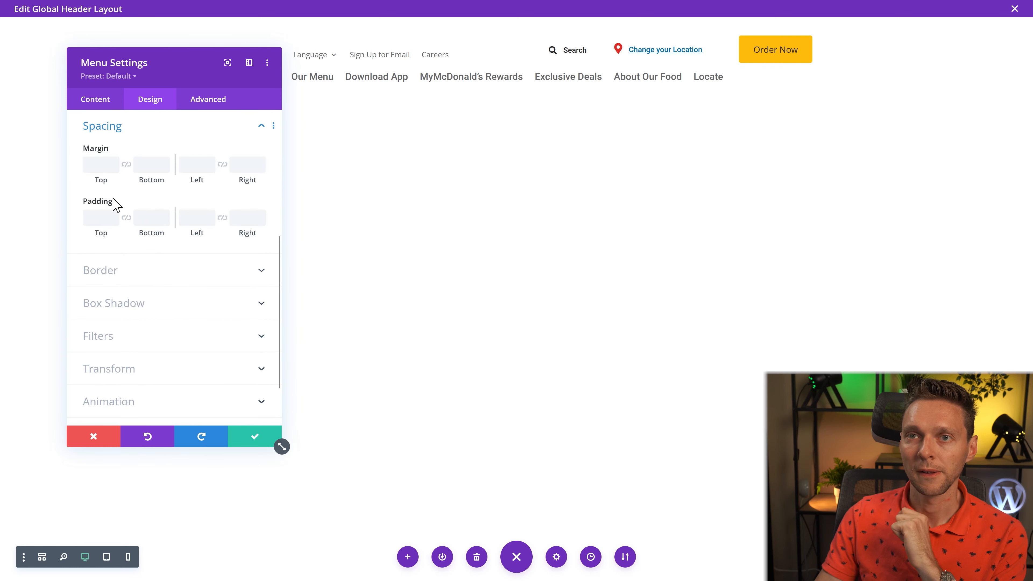
drag(98, 180, 81, 183)
double_click(95, 169)
key(Down)
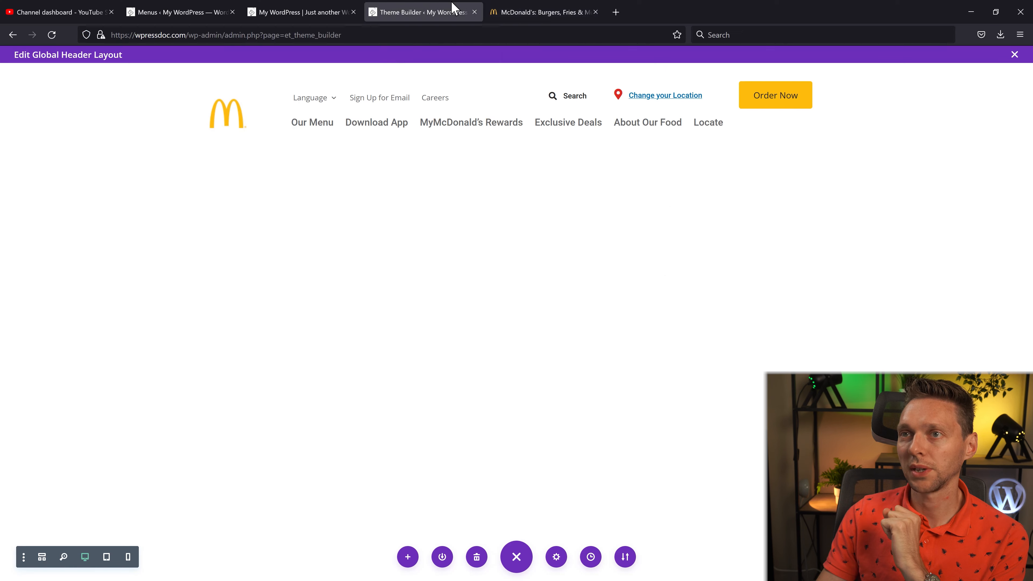
Set the header section's top padding to 35px
key(ctrl+Tab)
click(400, 16)
key(F11)
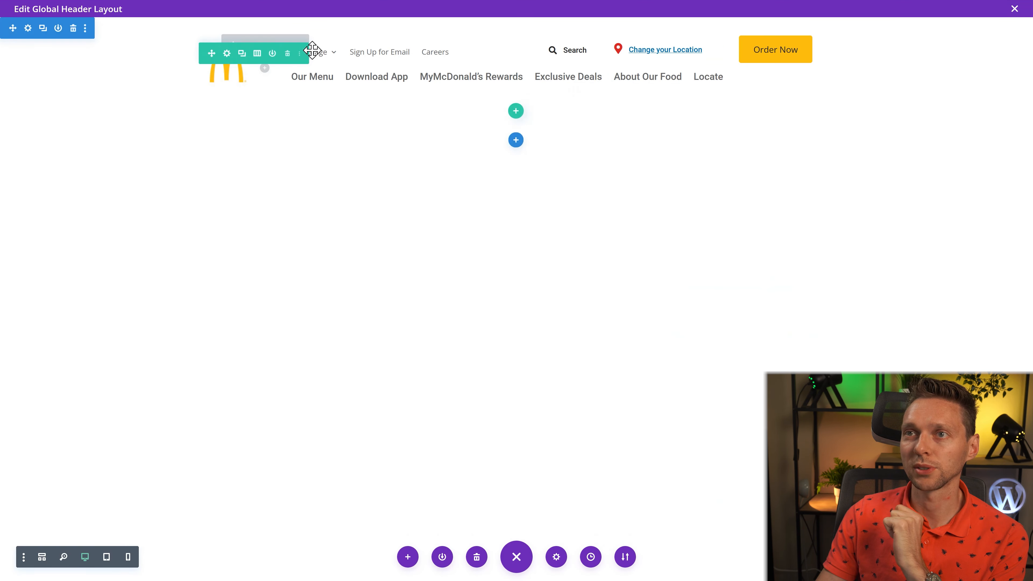
click(28, 28)
click(110, 104)
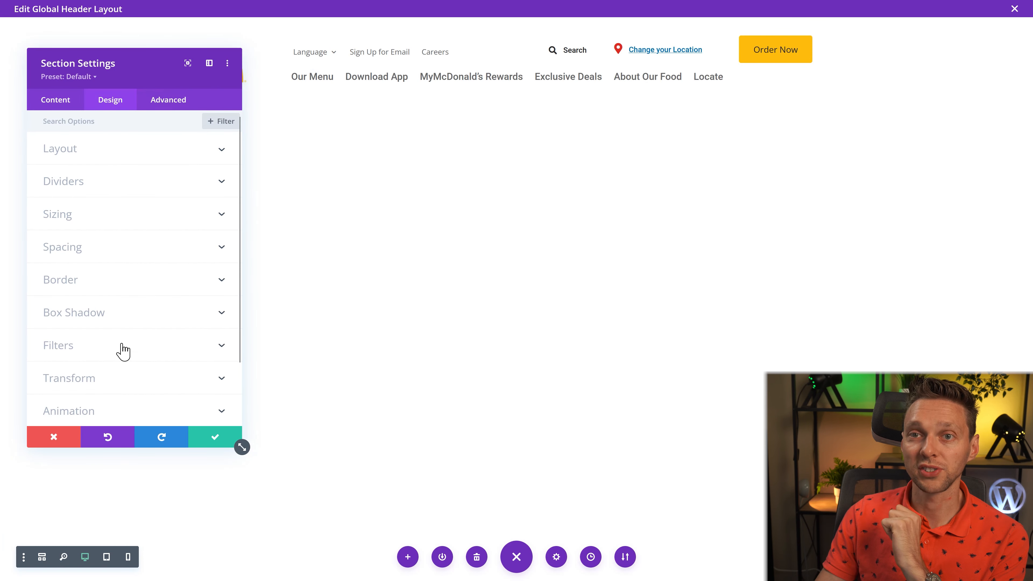
click(76, 245)
click(72, 222)
text(35px)
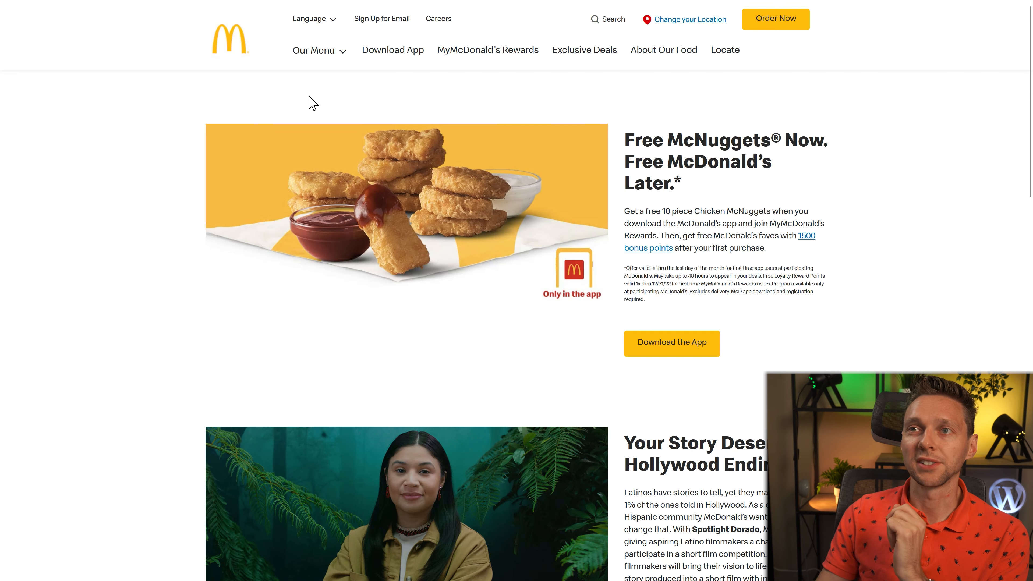
Compare the rebuilt WordPress page's header with the original McDonald's site, checking spacing and element positions
mouse_move(175, 7)
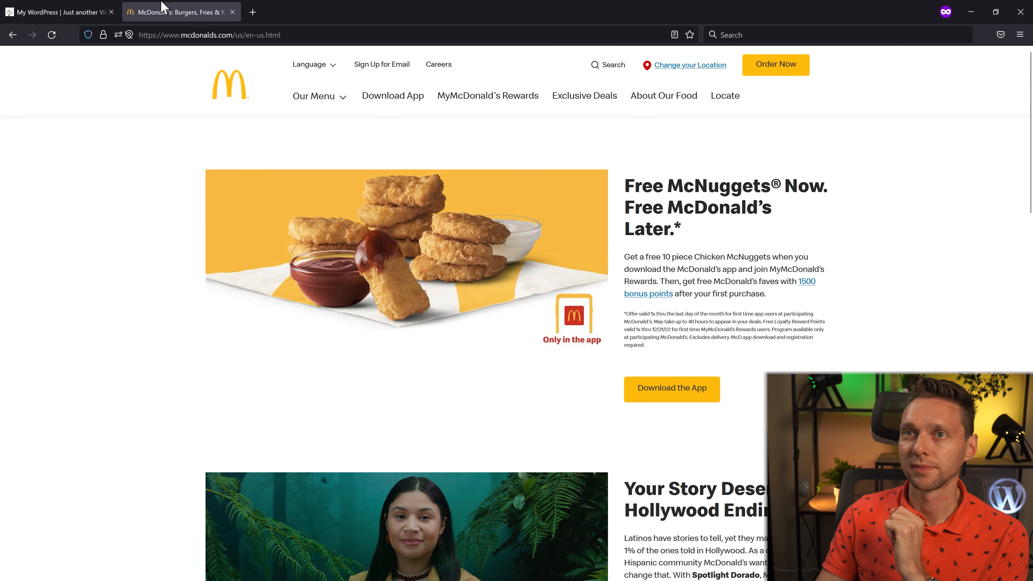
click(90, 12)
click(135, 6)
click(84, 9)
click(132, 7)
click(114, 7)
click(138, 7)
click(116, 8)
click(134, 7)
click(85, 6)
click(130, 7)
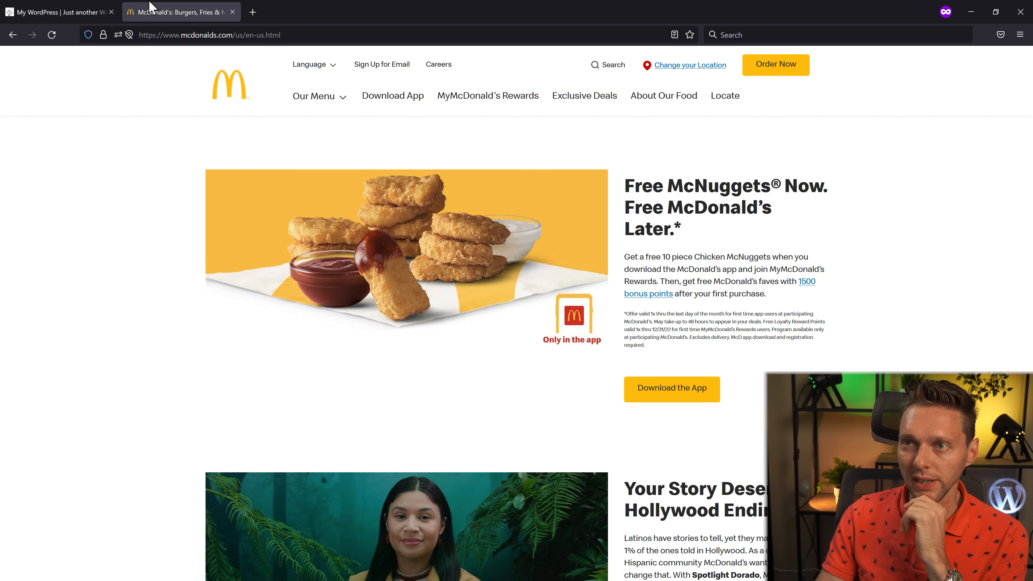
click(94, 7)
click(140, 7)
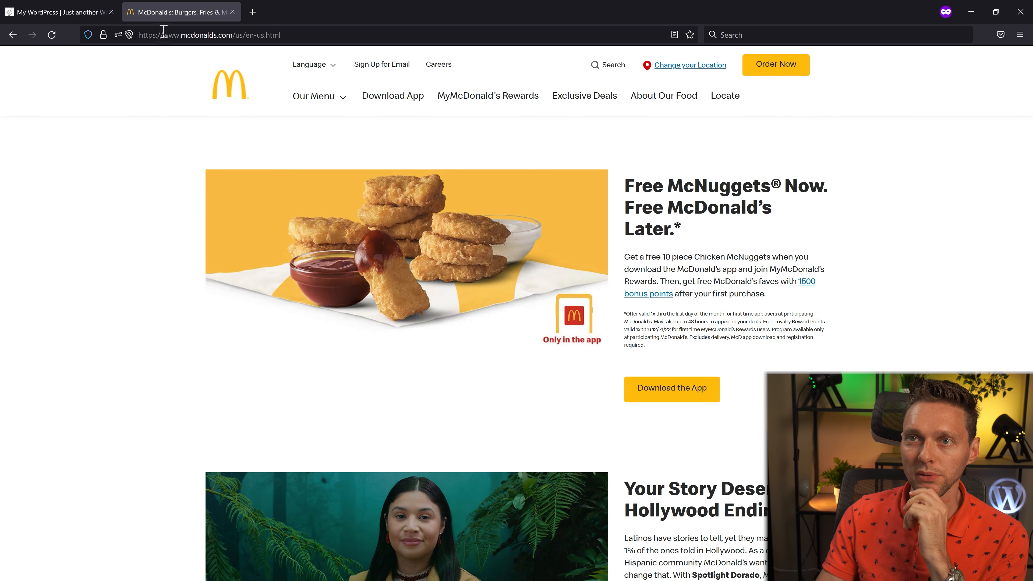
key(F11)
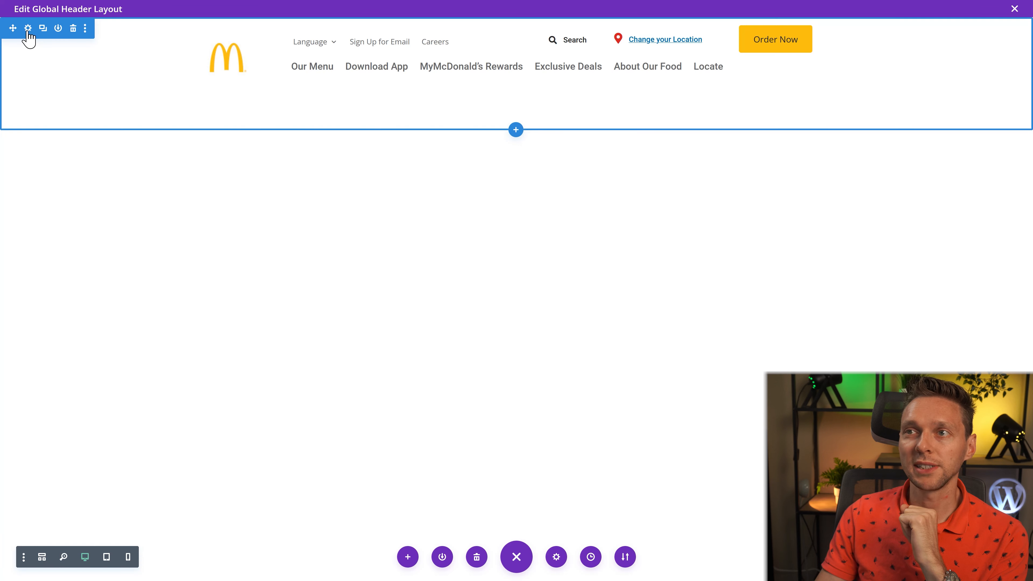
Give the header section the soft box shadow preset with 6px horizontal and vertical offsets and 18px blur
click(28, 28)
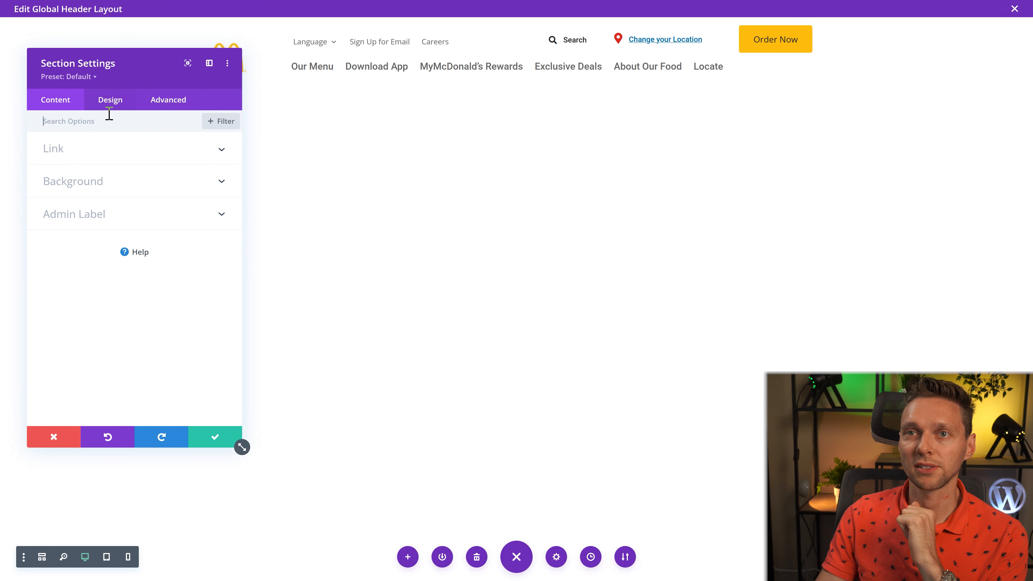
click(116, 102)
scroll(90, 307, down, 2)
click(96, 261)
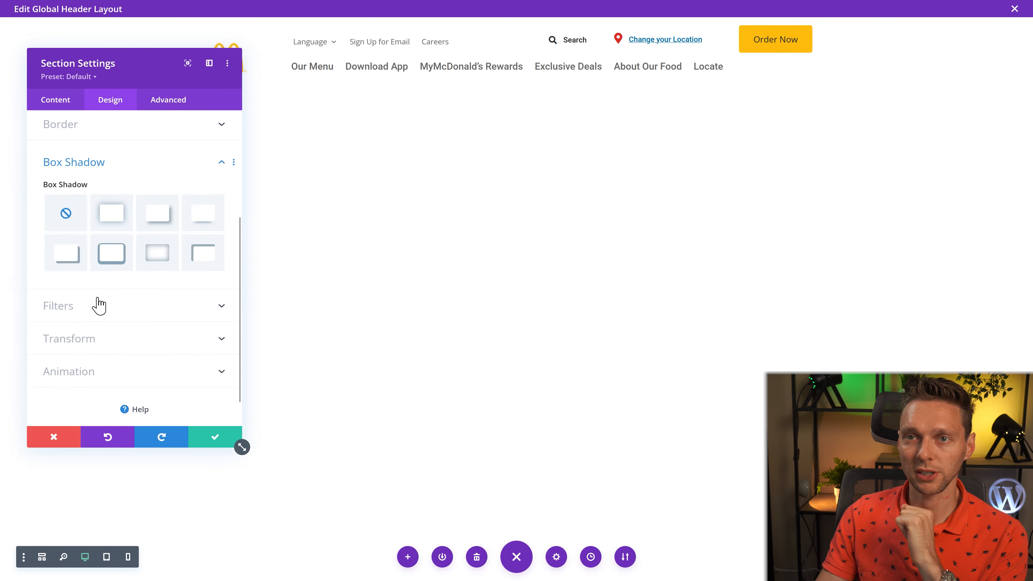
click(157, 196)
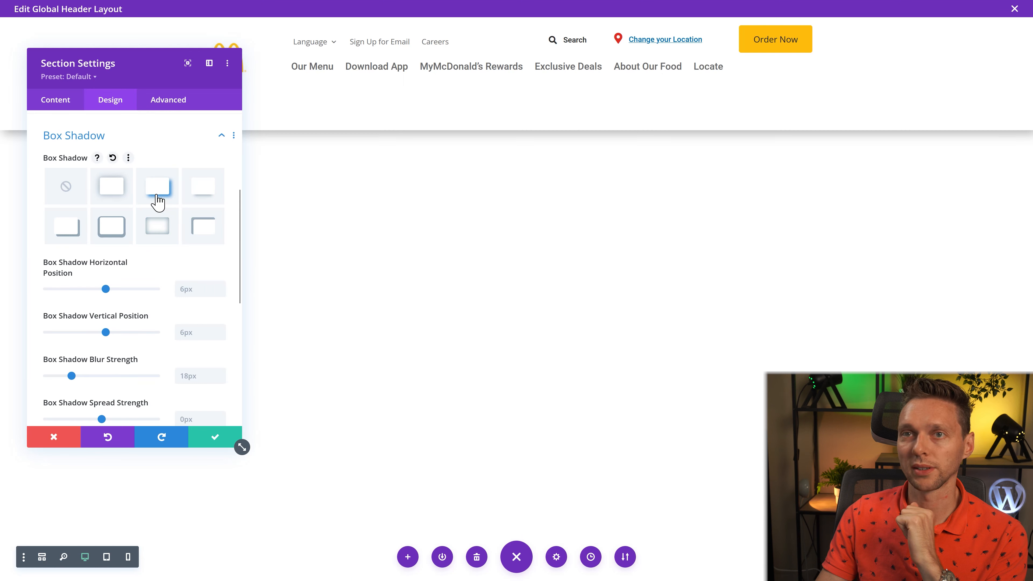
Set the header section's bottom padding to 0px and save the section
click(81, 137)
click(75, 155)
click(75, 130)
click(77, 179)
click(108, 220)
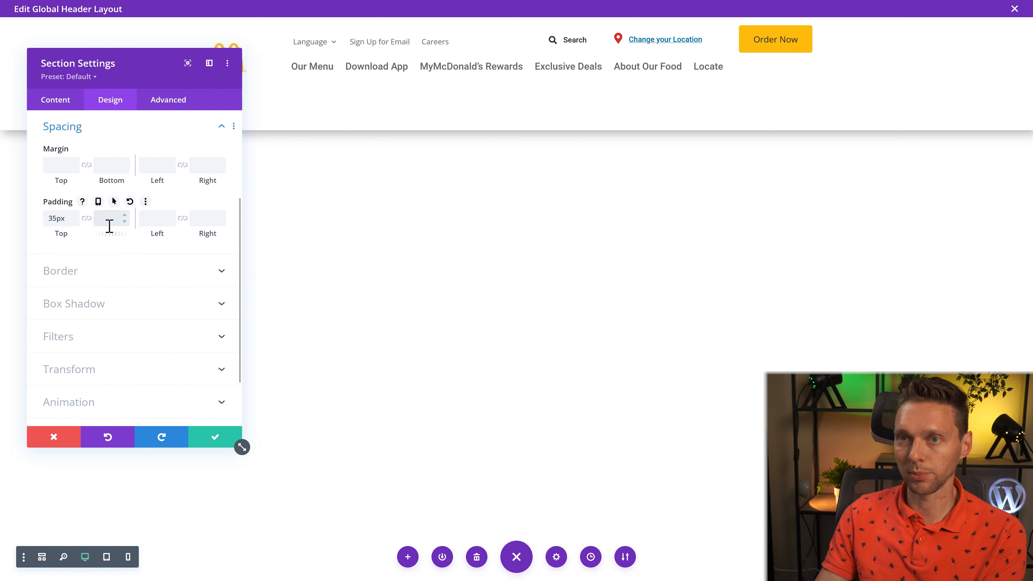
click(215, 437)
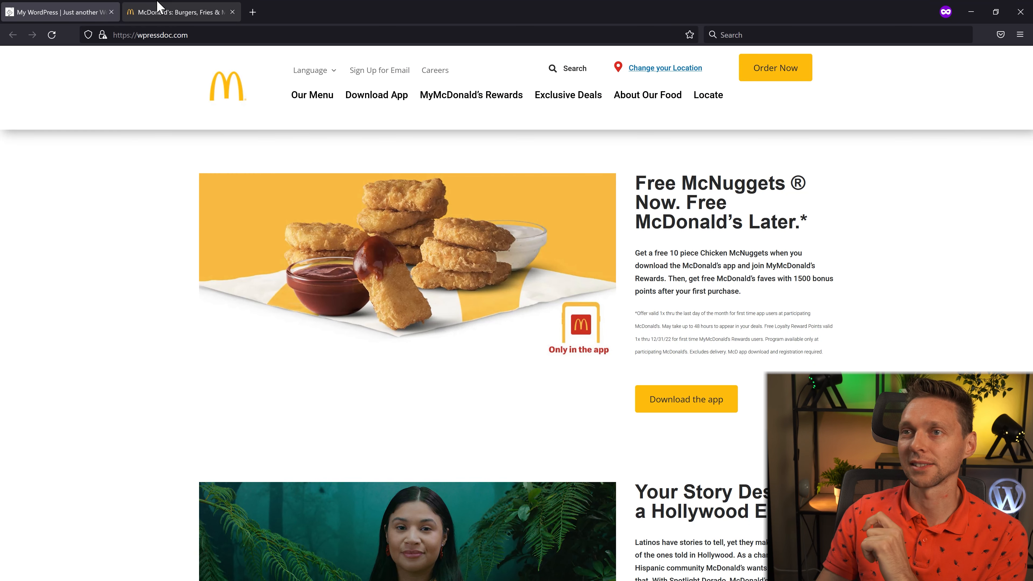
Check the original McDonald's header and set the header section's box shadow spread strength to -15px
click(157, 8)
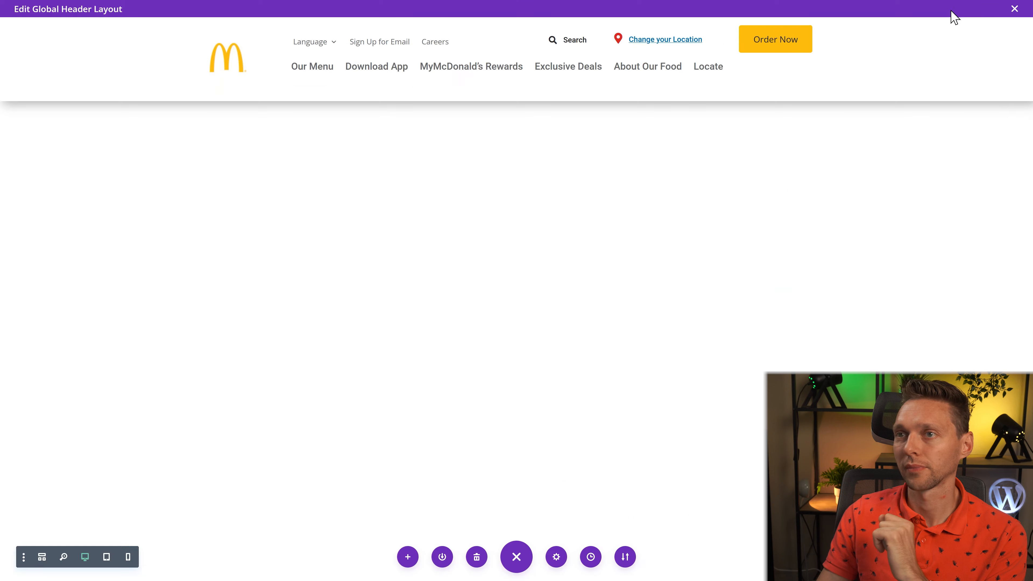
click(29, 30)
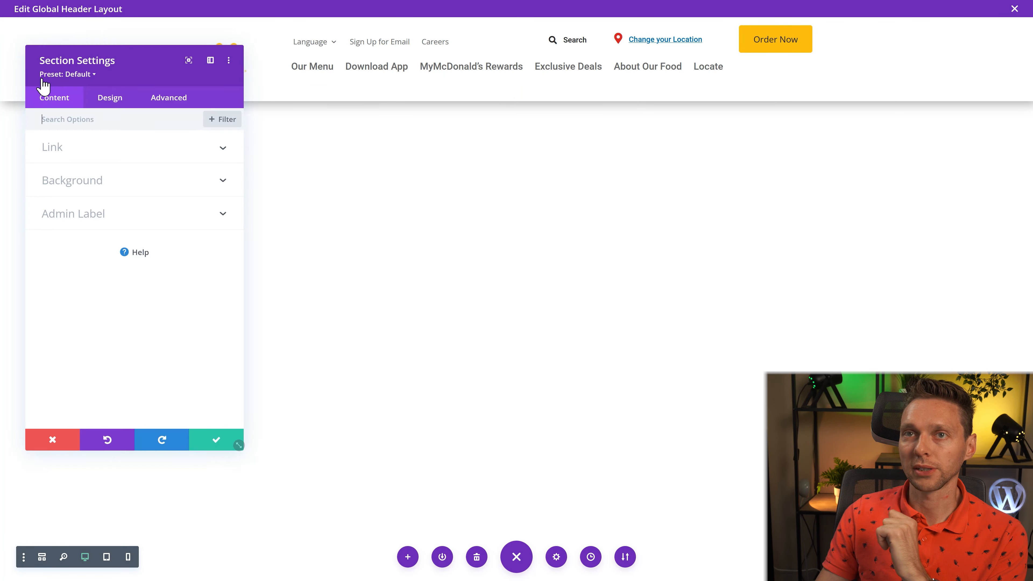
click(114, 102)
click(74, 314)
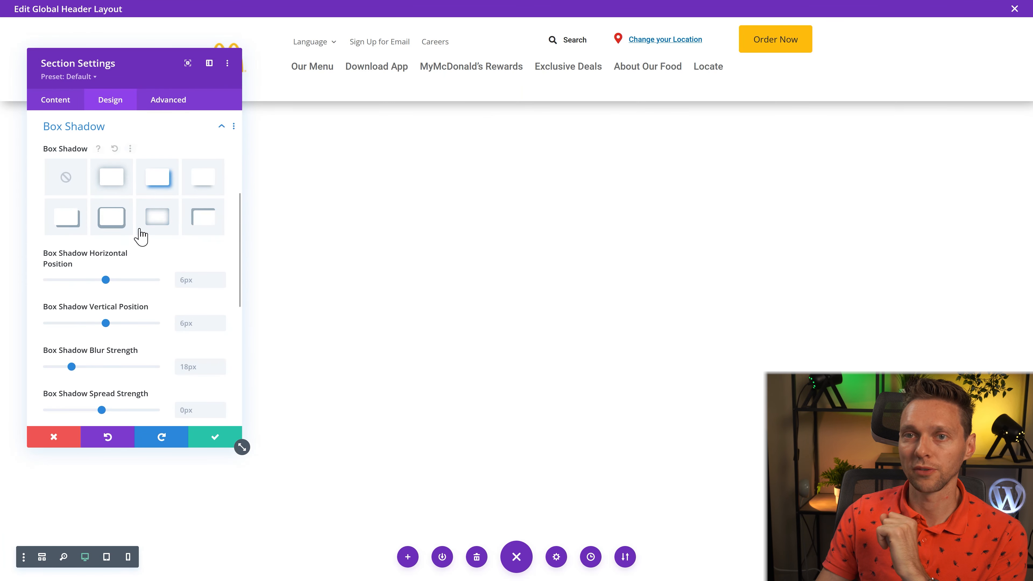
scroll(98, 283, down, 2)
click(89, 348)
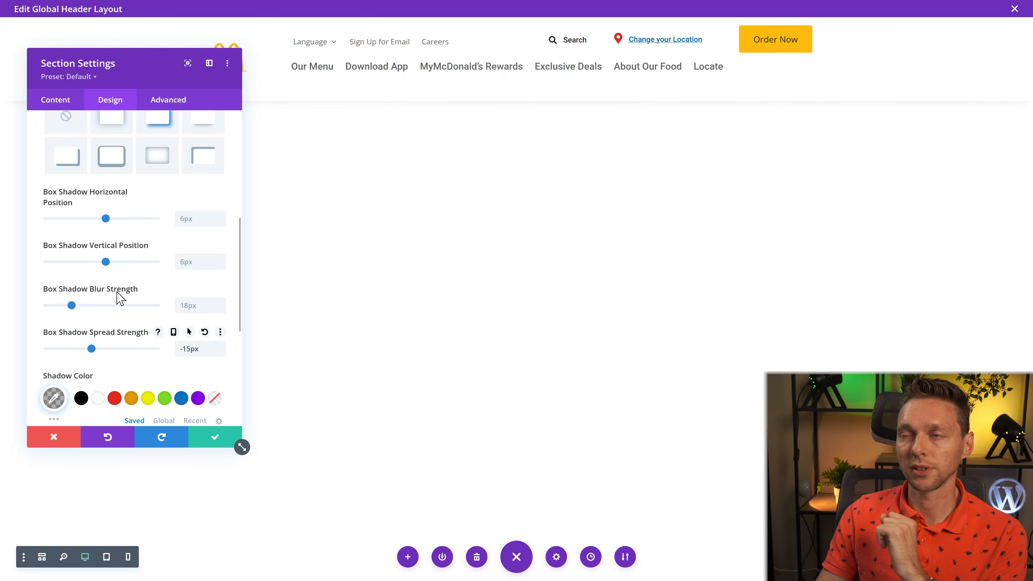
scroll(132, 257, up, 3)
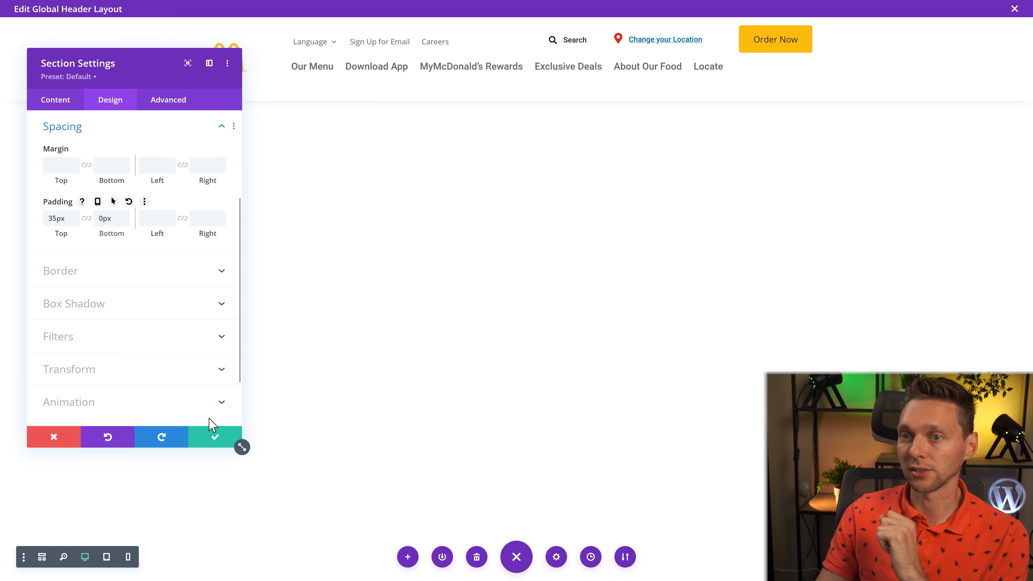
Save the header section settings, then reduce the navigation row's bottom padding and save the row
click(212, 435)
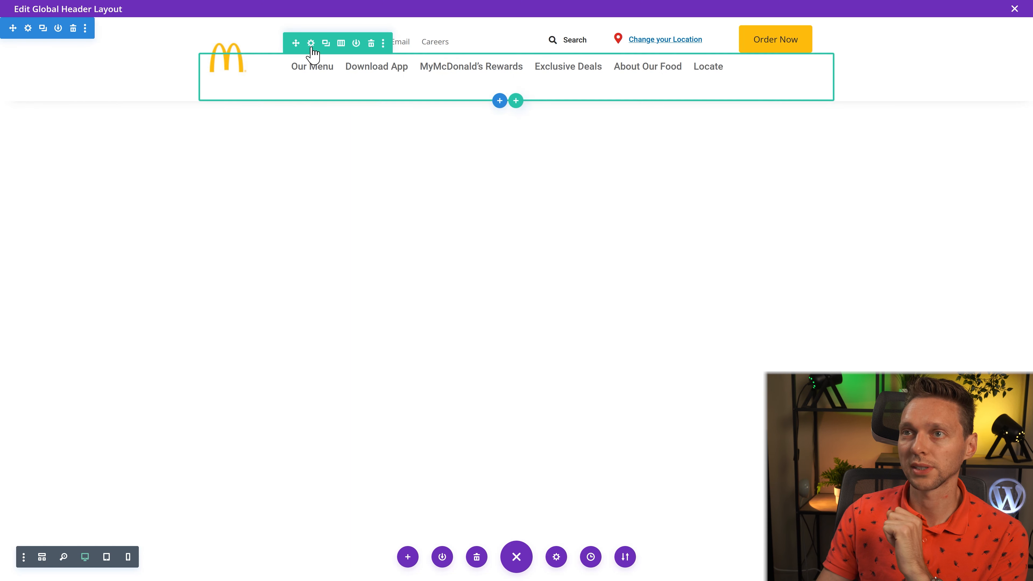
click(311, 42)
click(111, 100)
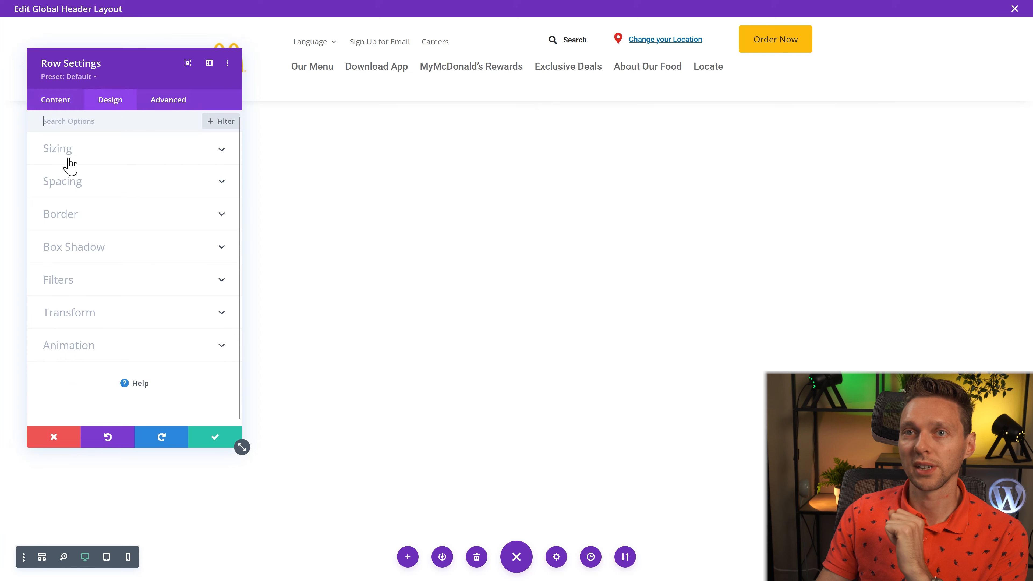
click(73, 185)
drag(119, 237, 106, 237)
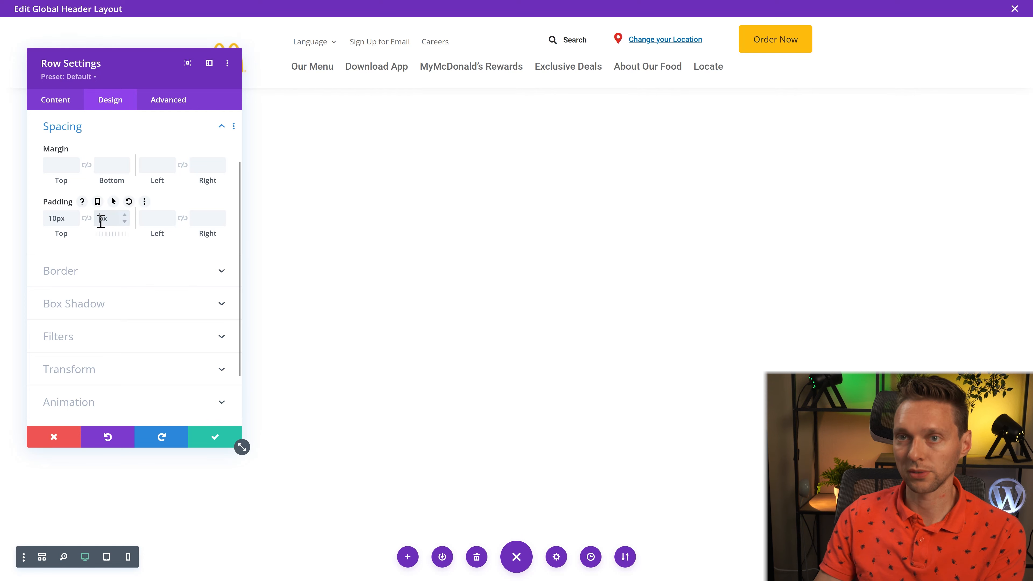
click(213, 437)
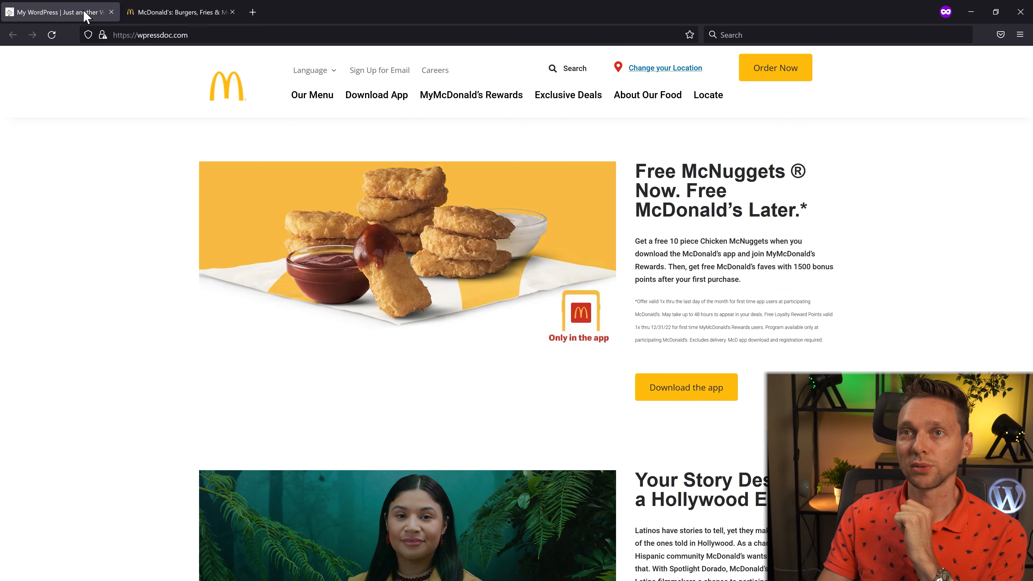
Compare the rebuilt page's header with the original McDonald's site header, checking height, spacing and shadow
click(129, 15)
click(115, 17)
click(147, 17)
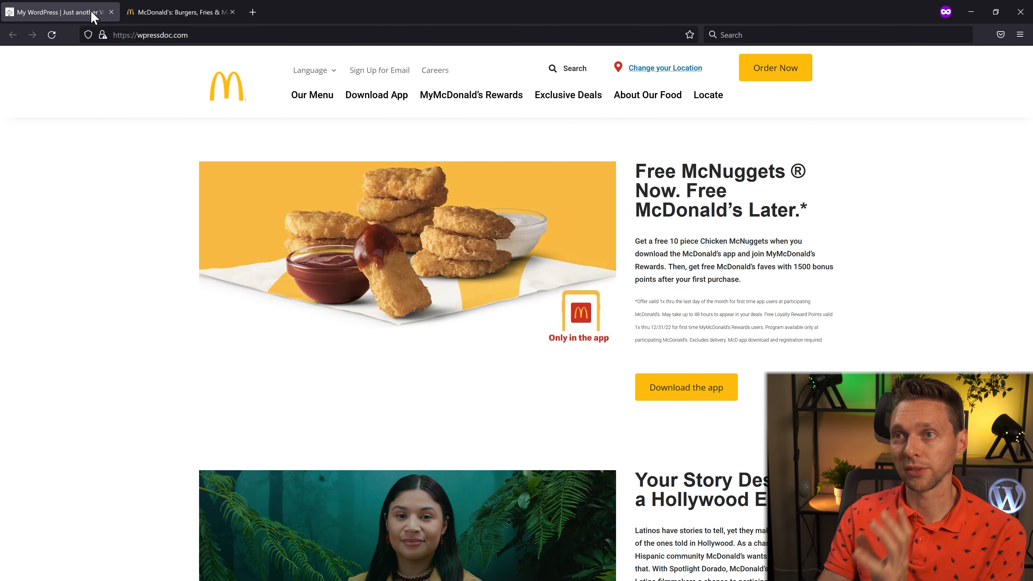
click(92, 16)
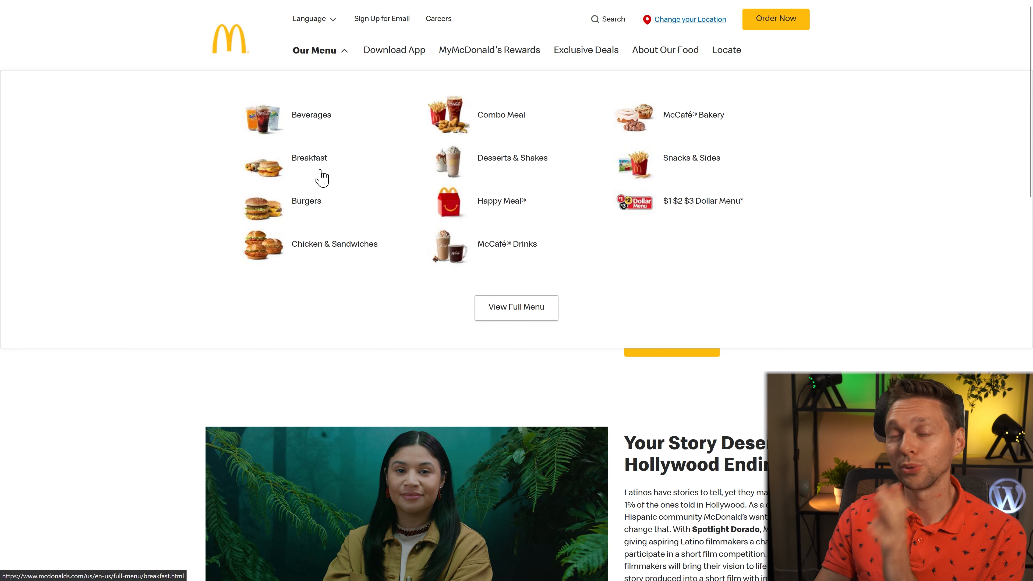
Inspect the size and margin of the Beverages thumbnail in the original site's Our Menu flyout
right_click(276, 126)
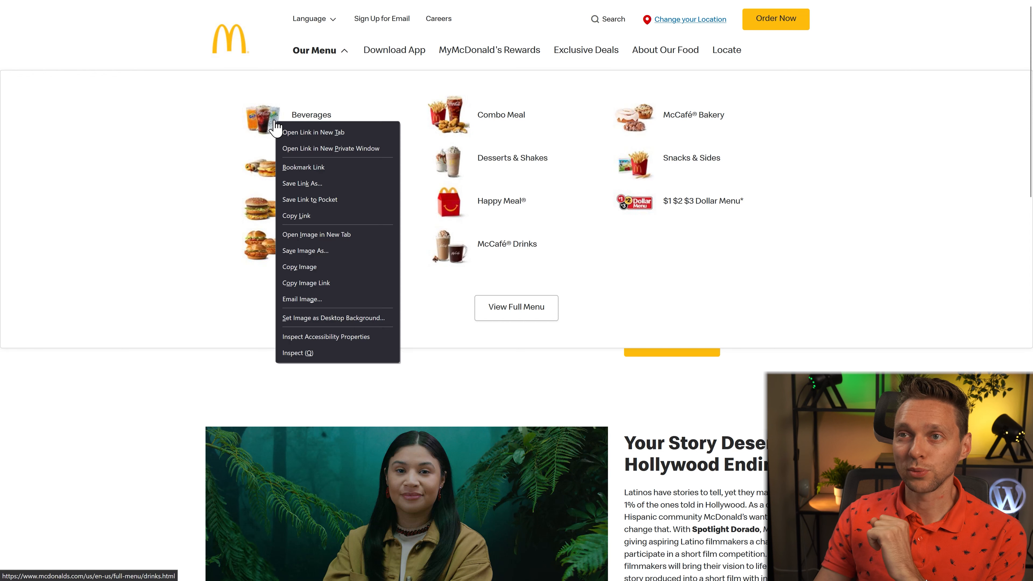
click(334, 352)
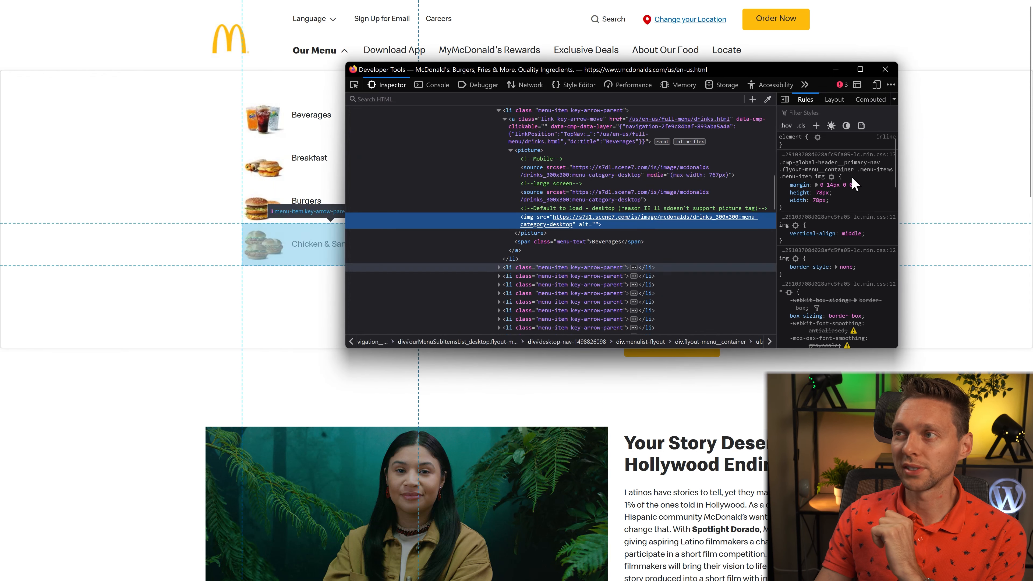
click(886, 71)
right_click(260, 120)
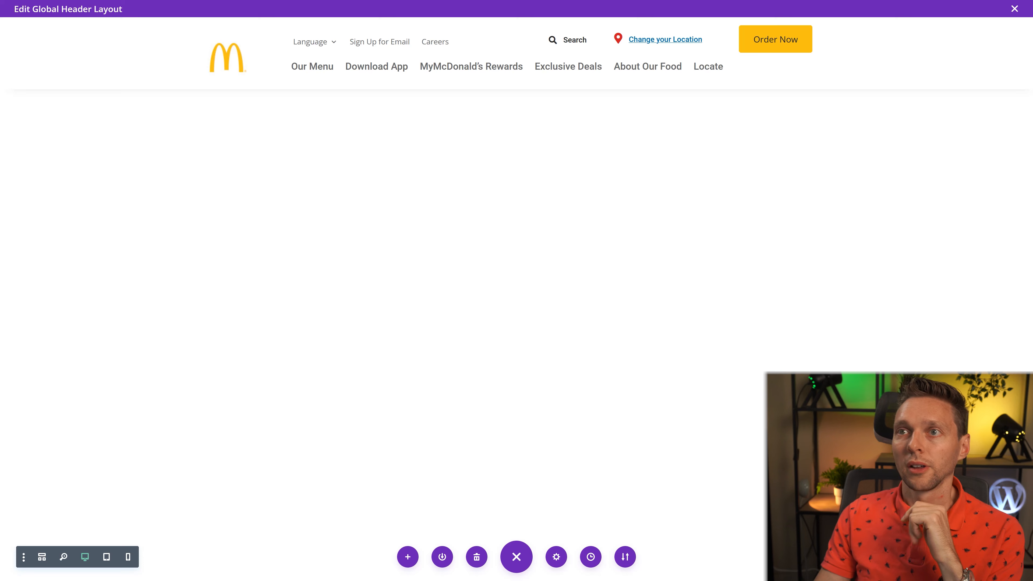
Open the WordPress menu management page and select Main Menu for editing
click(171, 12)
click(208, 129)
click(197, 147)
click(261, 133)
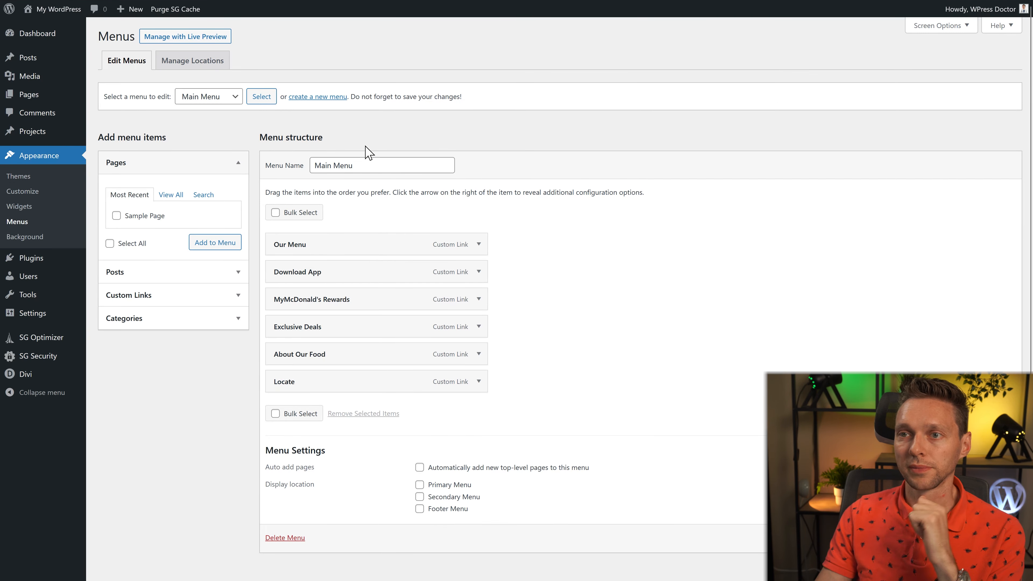
Add custom links for Beverages with URL /Beverages, Breakfast, Burgers and Chicken & Sandwiches to the main menu
click(136, 299)
click(199, 244)
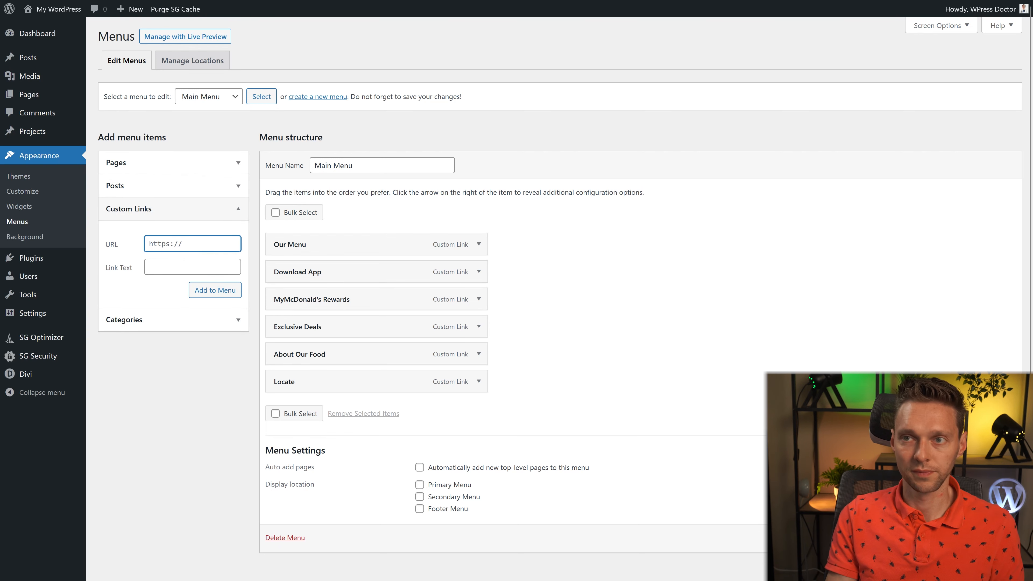
text(/Beverages)
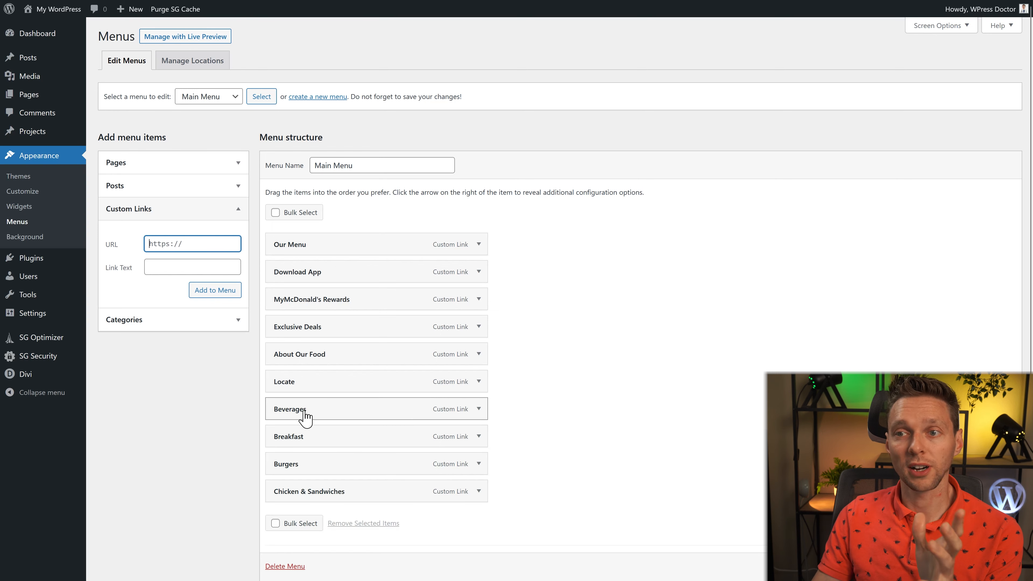
Nest Beverages, Breakfast, Burgers and Chicken & Sandwiches as sub items directly under Our Menu
drag(305, 417, 317, 276)
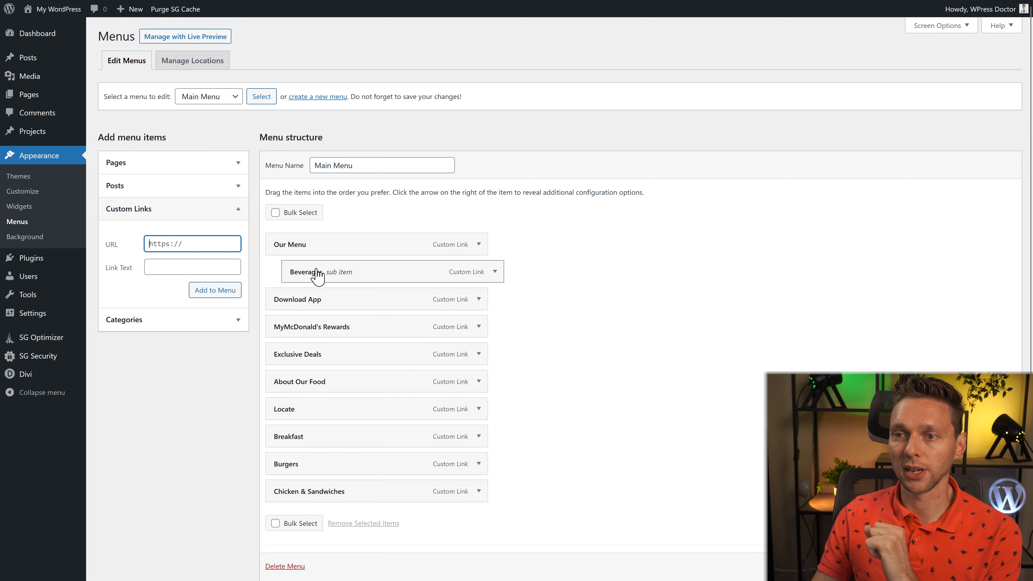
drag(300, 438, 323, 309)
drag(318, 455, 329, 328)
drag(395, 492, 453, 344)
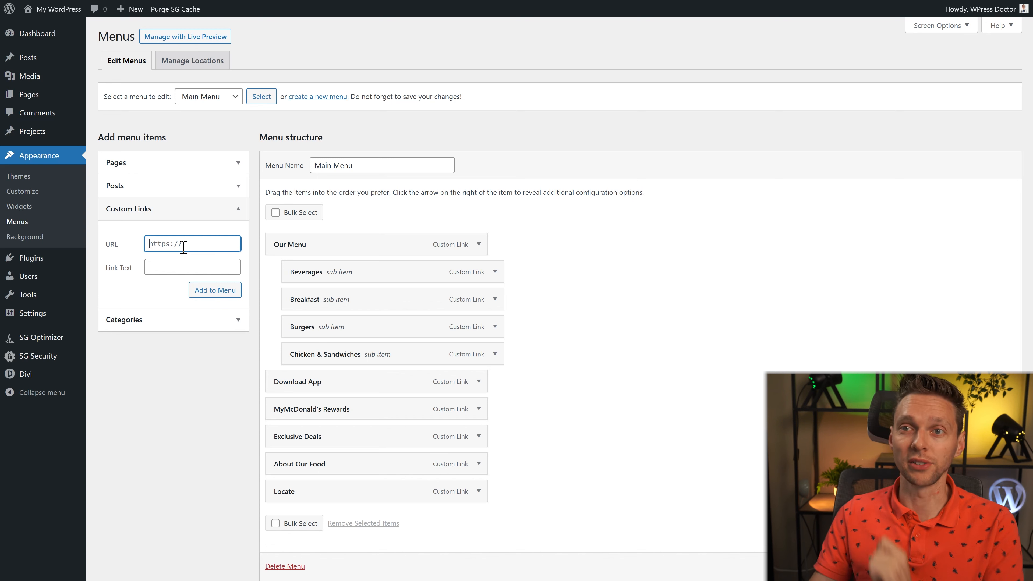
Add a Column1 custom link with URL / under Our Menu and nest the four food category items beneath it
key(BackSpace)
text(/)
key(Tab)
text(Colu)
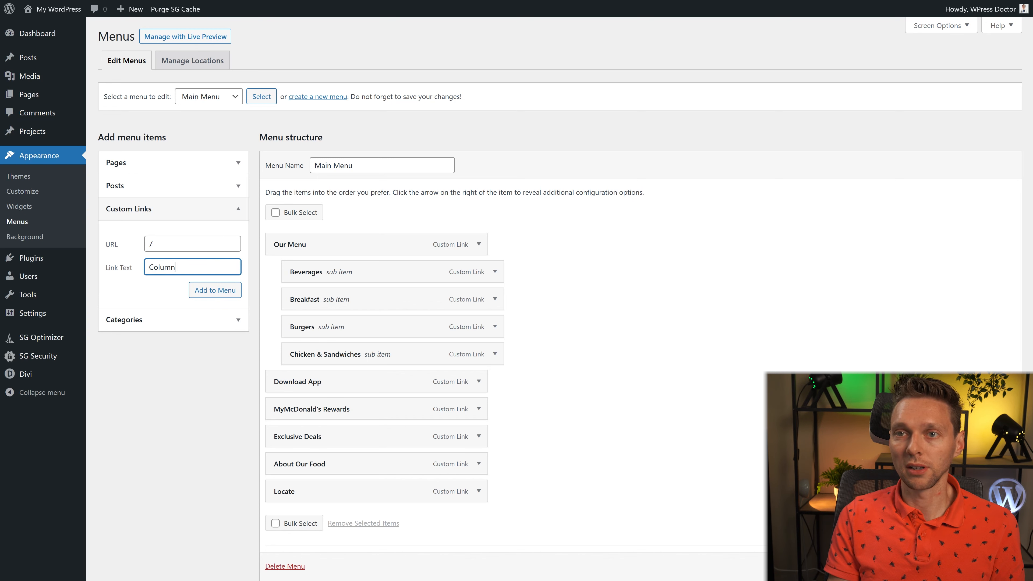
text(mn1)
click(214, 290)
drag(301, 518, 450, 274)
drag(334, 301, 353, 328)
drag(347, 354, 365, 384)
Add a Column2 custom link with URL / under Our Menu, containing Combo Meal, Desserts & Shakes, Happy Meal® and McCafé® Drinks
click(183, 244)
text(/)
key(Tab)
text(Column 2)
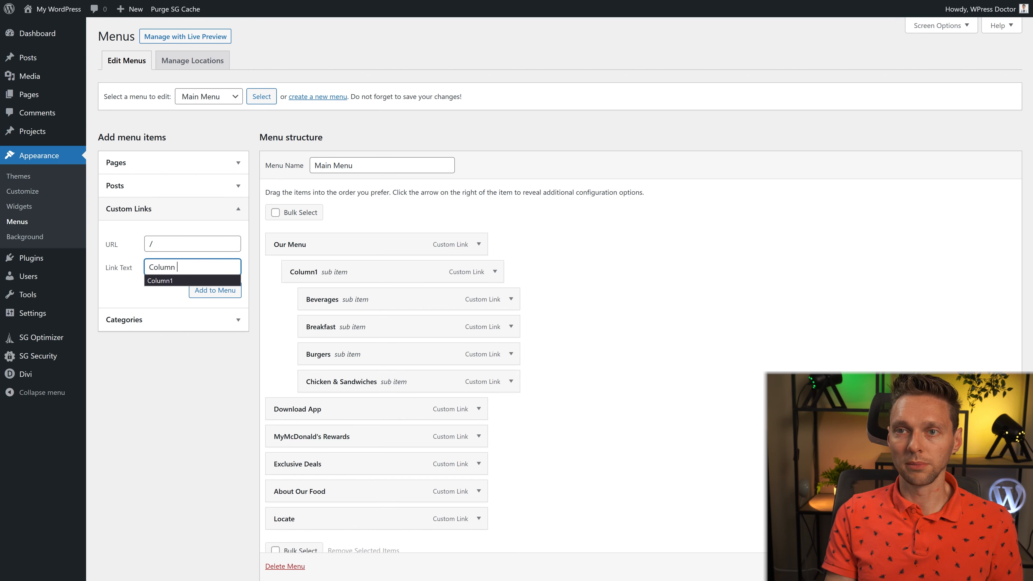
key(BackSpace)
key(BackSpace)
text(2)
click(209, 292)
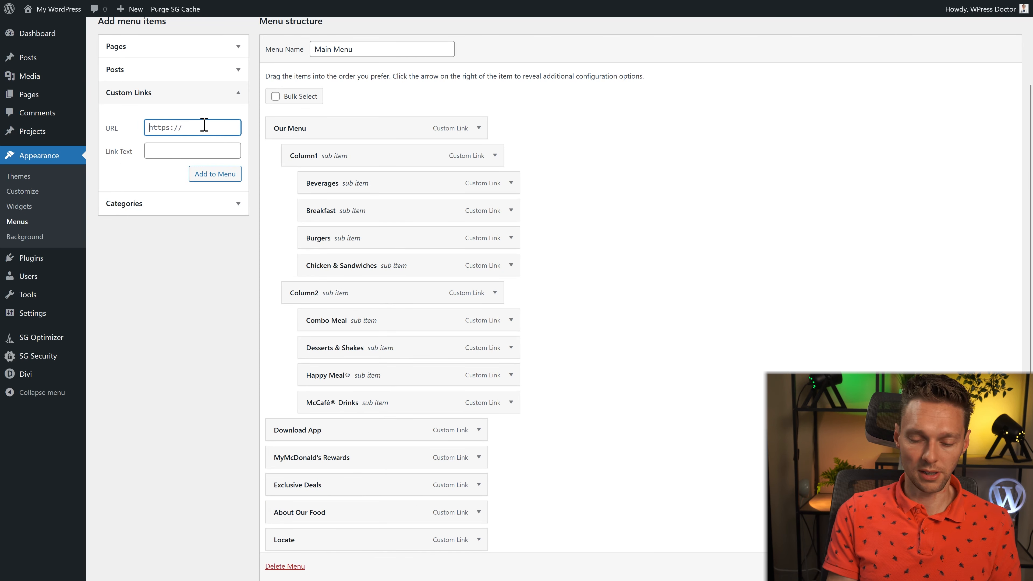
Add a Column3 custom link with URL / and nest it under Our Menu after the Column2 items
key(BackSpace)
key(BackSpace)
key(BackSpace)
key(BackSpace)
text(/)
key(Tab)
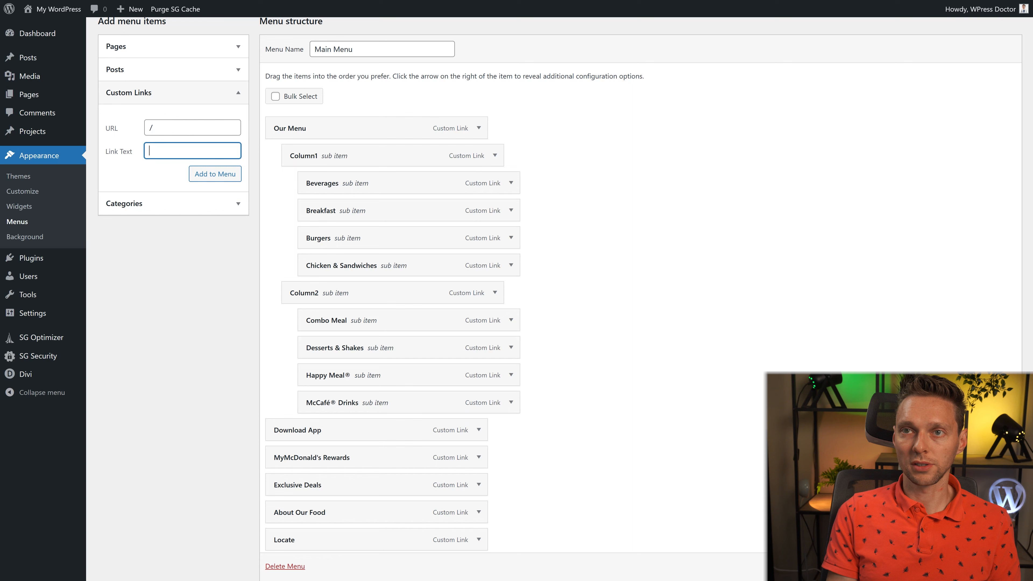
text(Column )
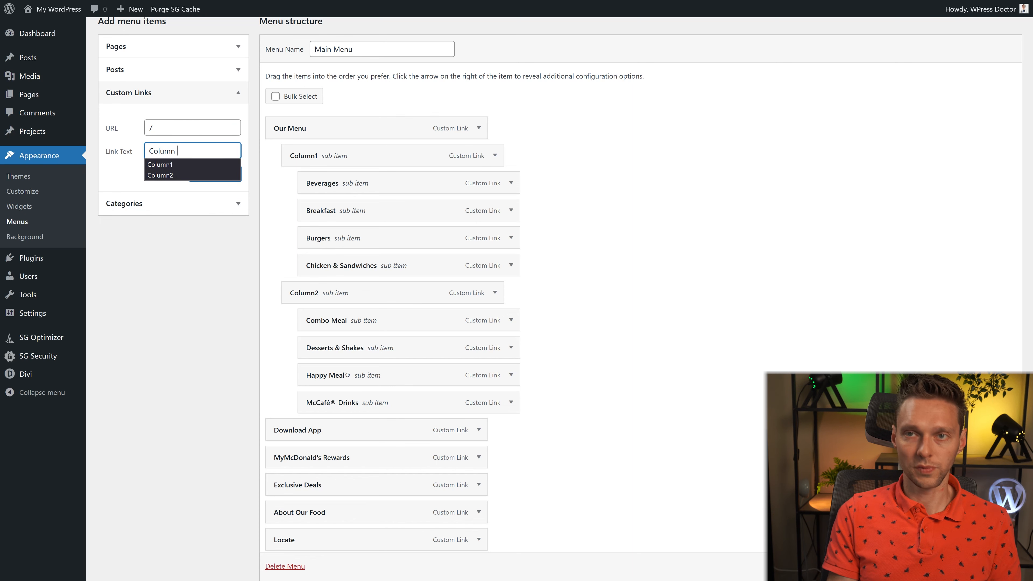
text(3)
key(BackSpace)
key(BackSpace)
text(3)
click(216, 173)
scroll(374, 443, down, 3)
drag(329, 468, 339, 323)
Add a custom link named McCafé® Bakery with URL / to the main menu
scroll(210, 108, up, 2)
click(191, 70)
key(ctrl+a)
text(/)
key(Tab)
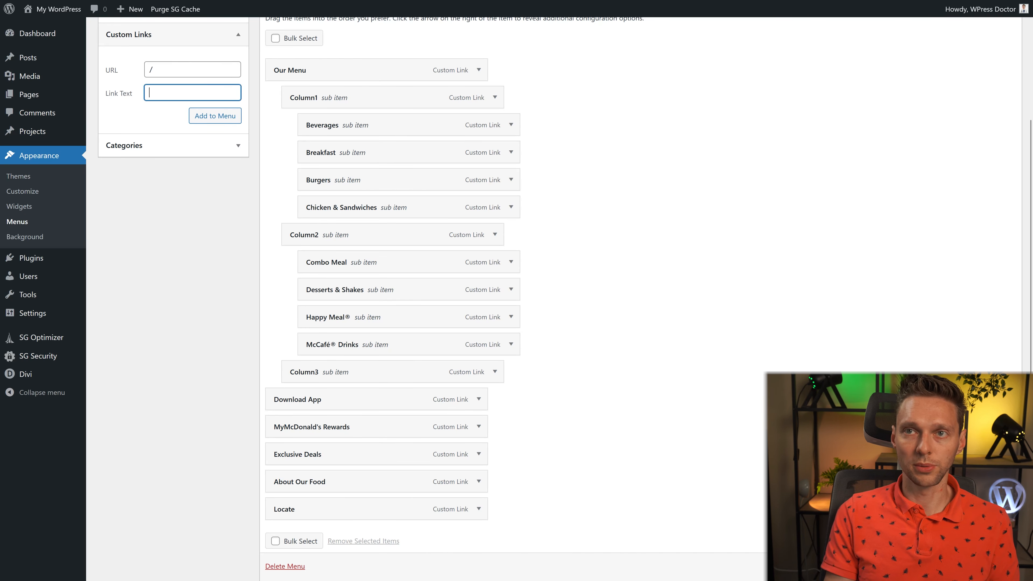
text(McCaf)
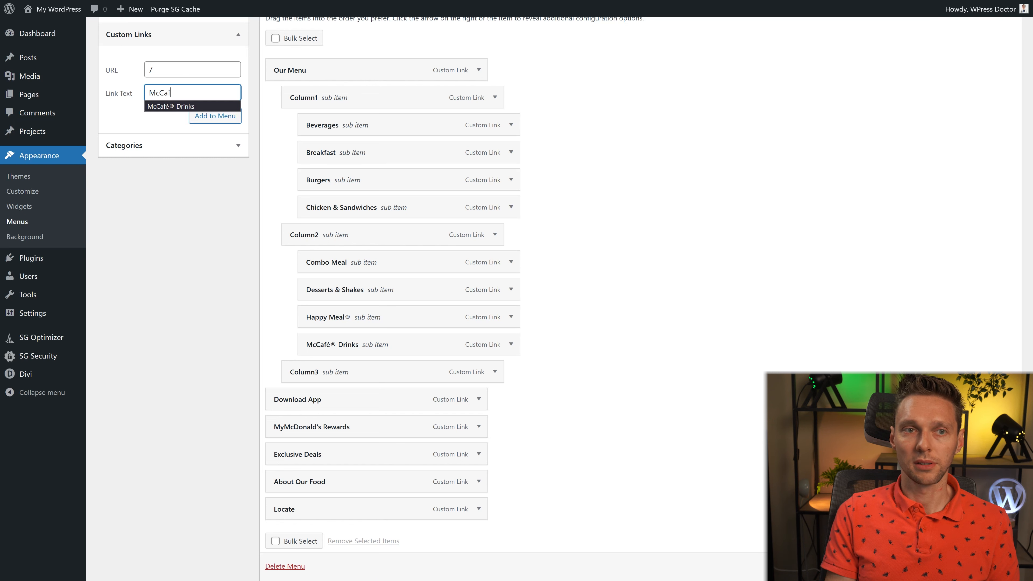
text(é® )
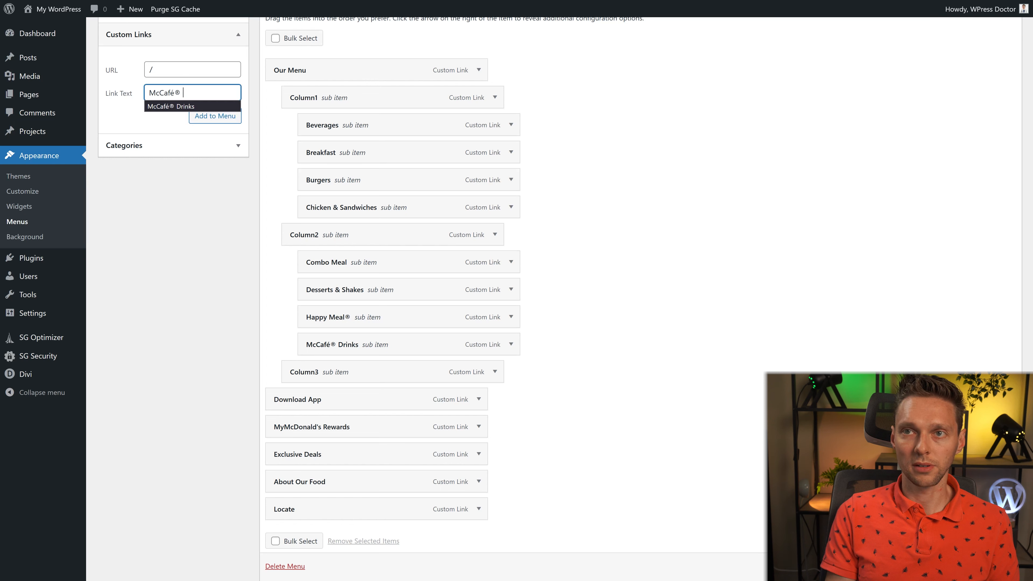
text(Bakery)
click(199, 120)
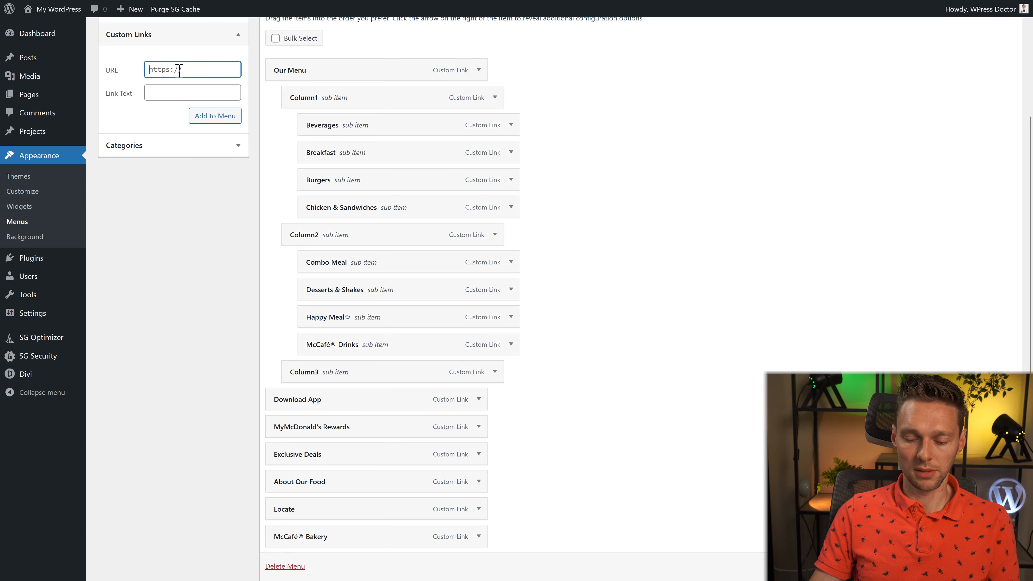
Add a custom link named Snacks & Sides with URL / to the main menu
click(171, 93)
text(Snacks )
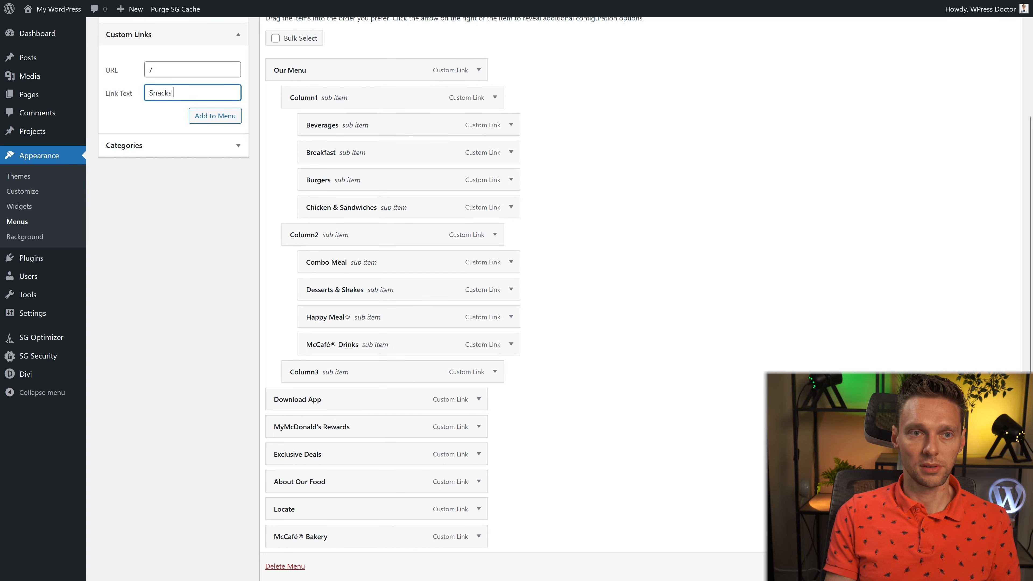
text(& Sides)
click(216, 116)
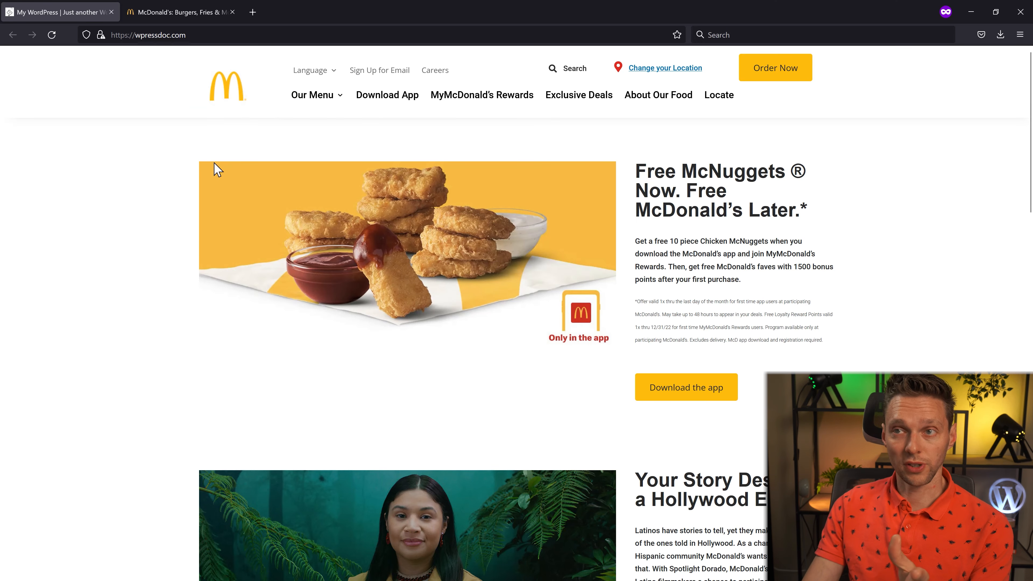
Check how the Our Menu dropdown and its column submenus display on the rebuilt page
mouse_move(338, 96)
mouse_move(328, 137)
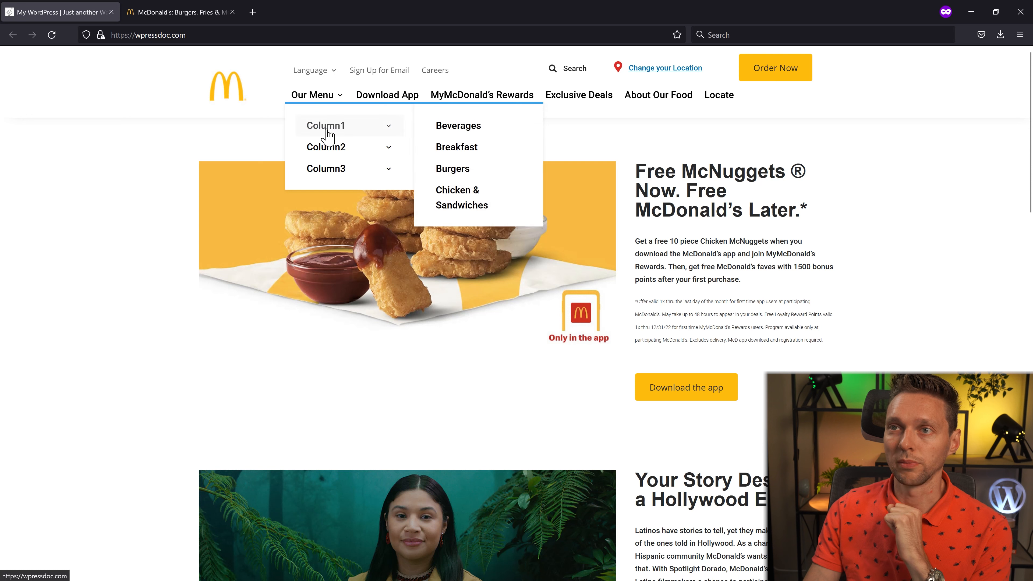
mouse_move(337, 160)
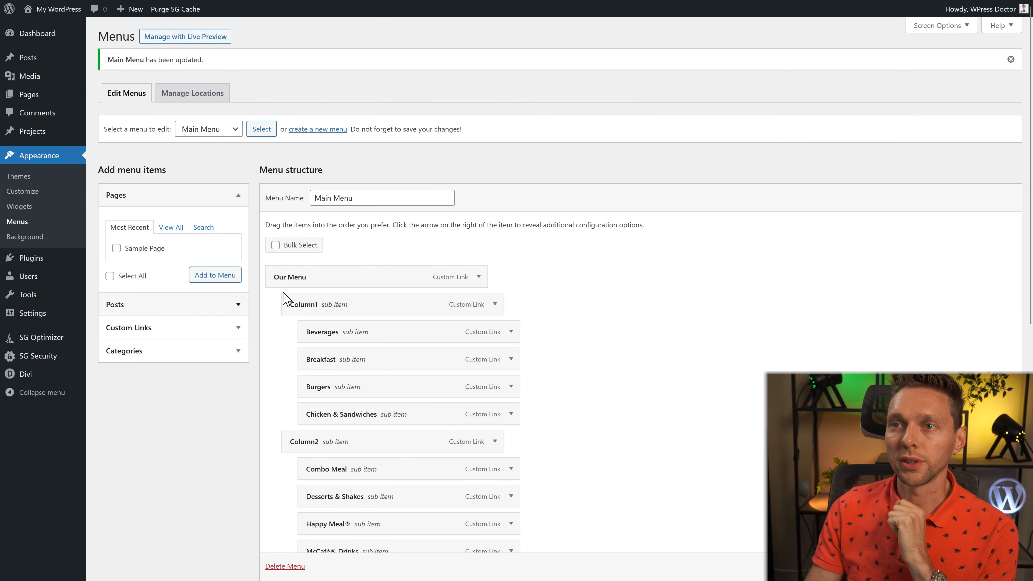
Enable the CSS Classes property for menu items and save Our Menu with the class mega-menu
click(942, 26)
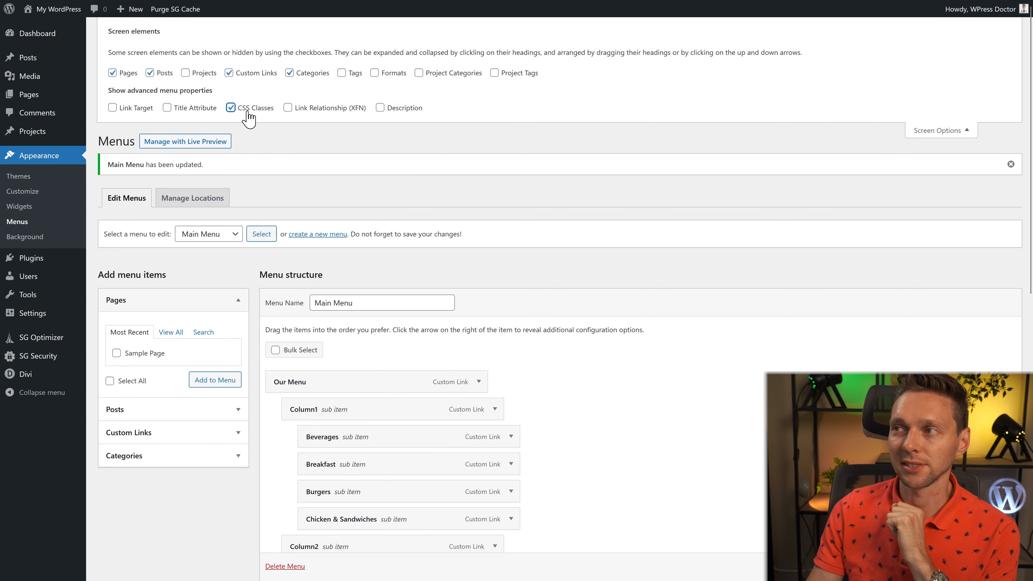
click(943, 131)
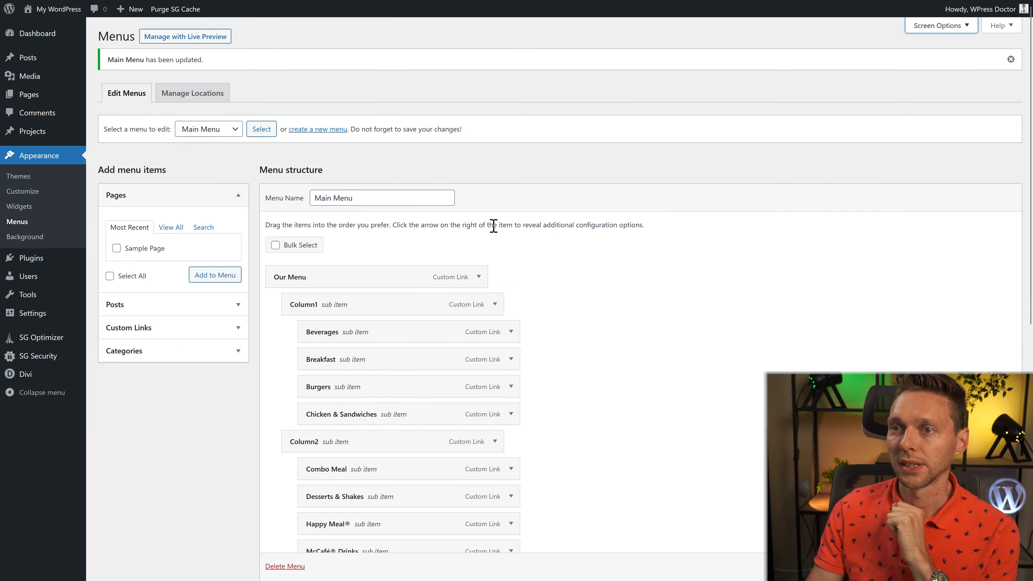
click(479, 277)
click(327, 378)
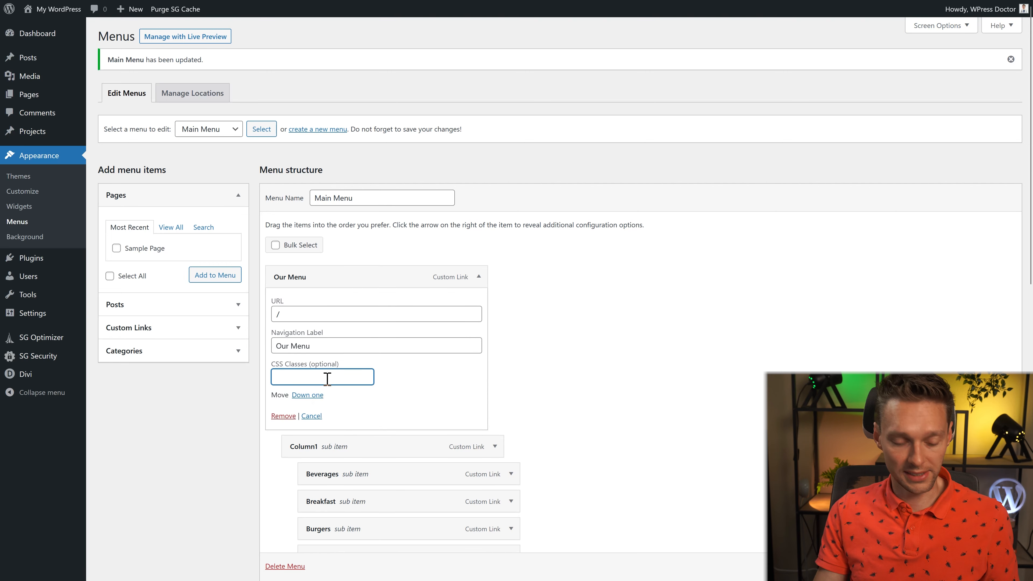
text(mega-menu)
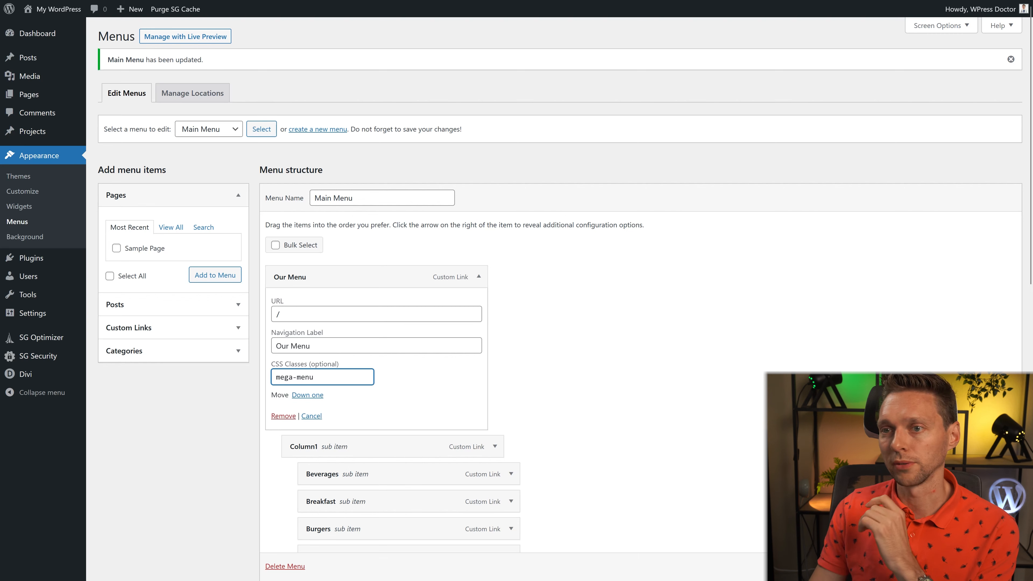
click(993, 566)
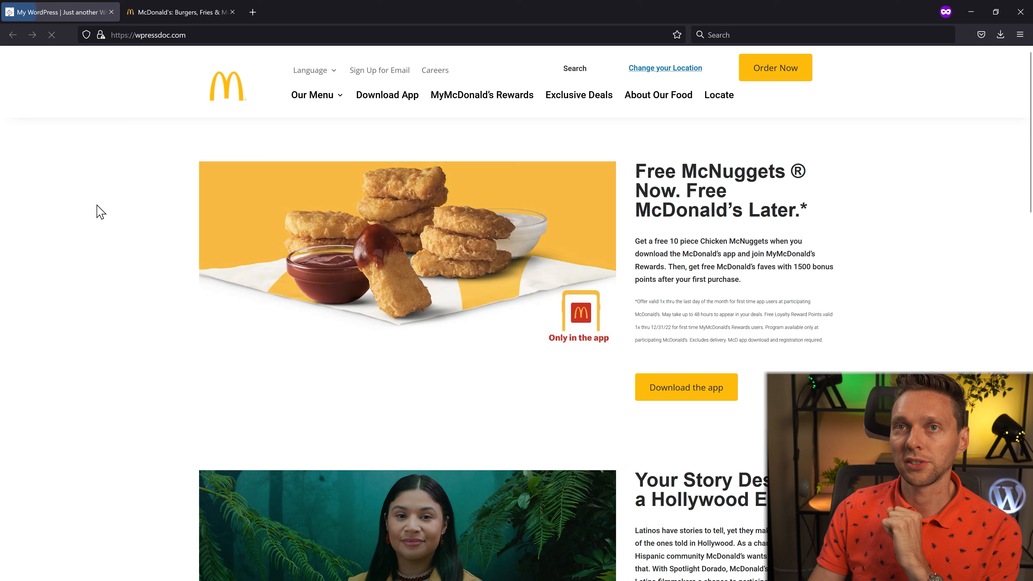
mouse_move(316, 104)
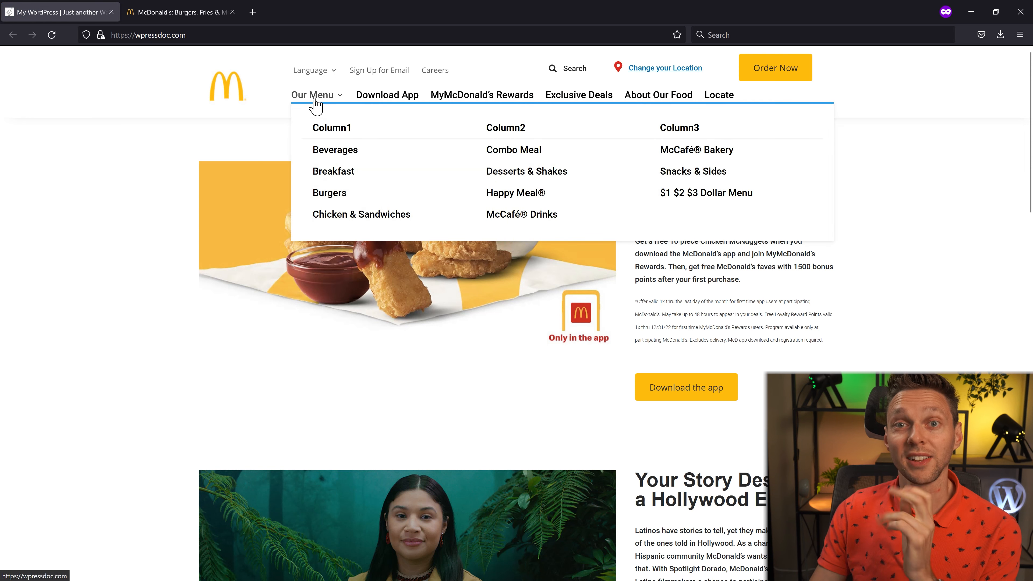
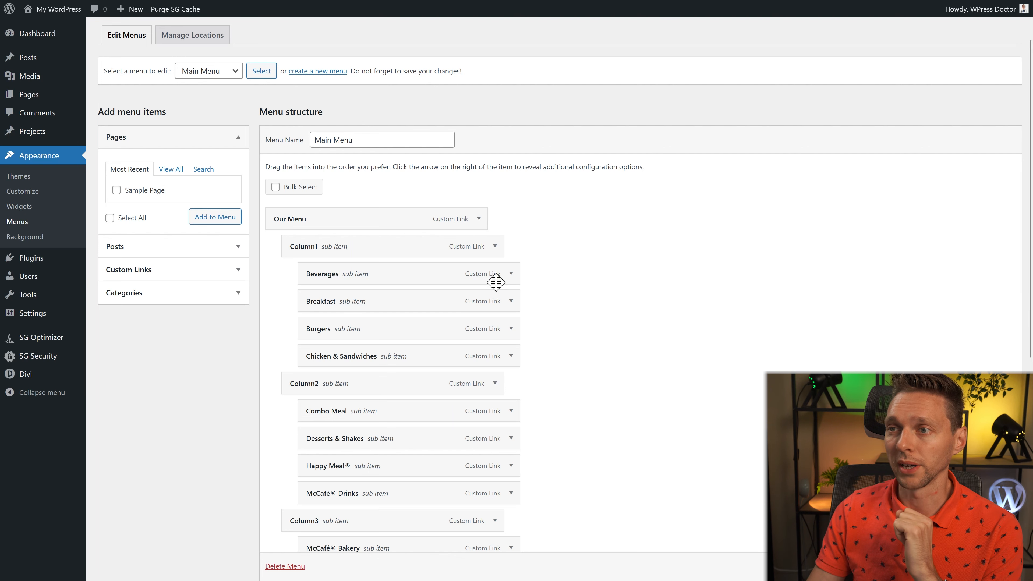
Start an image tag, <img src=", in front of the text in the Beverages menu item's navigation label
click(511, 274)
click(309, 343)
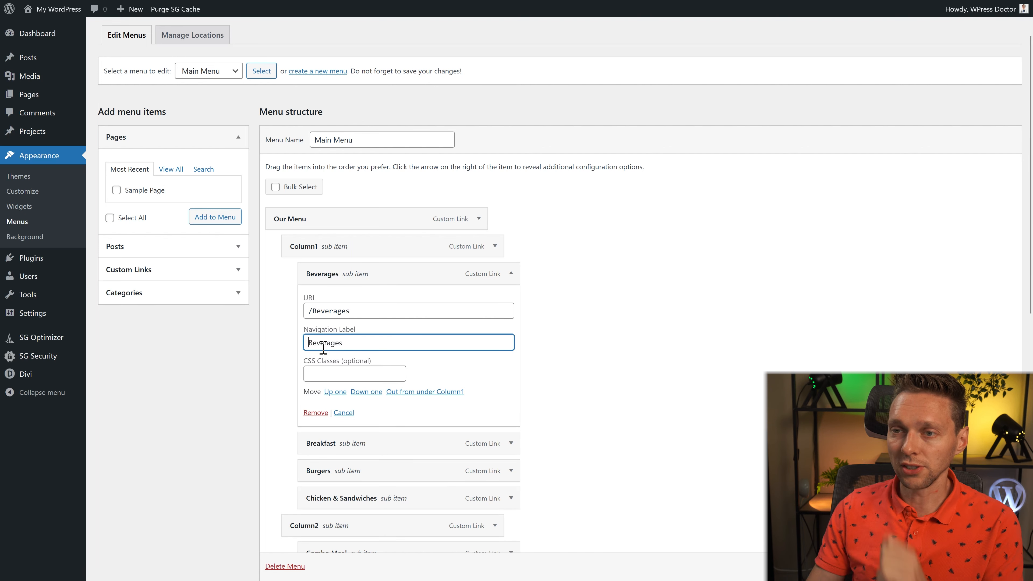
text(<img srd)
key(BackSpace)
text(c+")
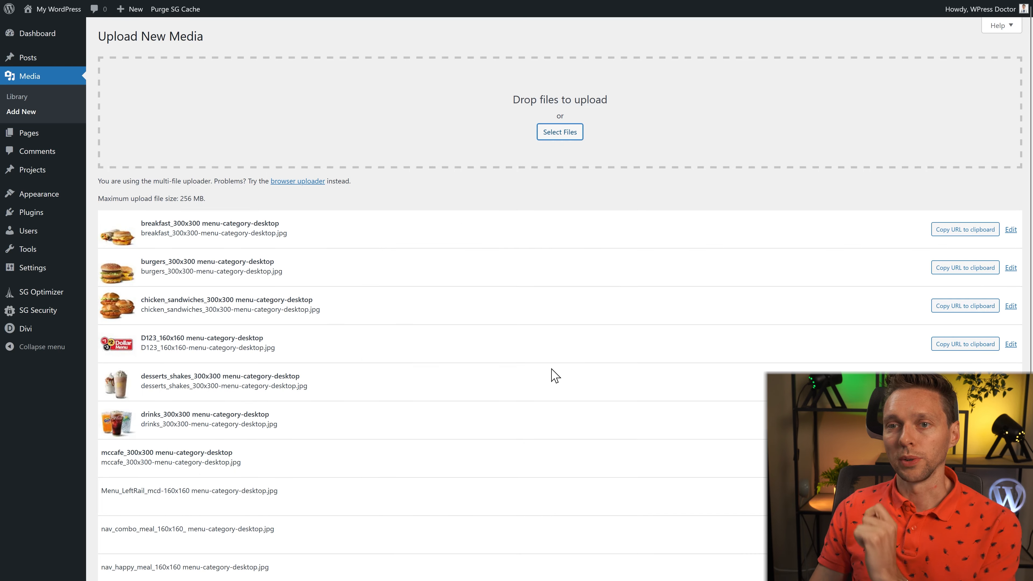
Copy the URL of the uploaded drinks_300x300-menu-category-desktop.jpg image and return to the menu editor
scroll(569, 369, down, 2)
click(935, 339)
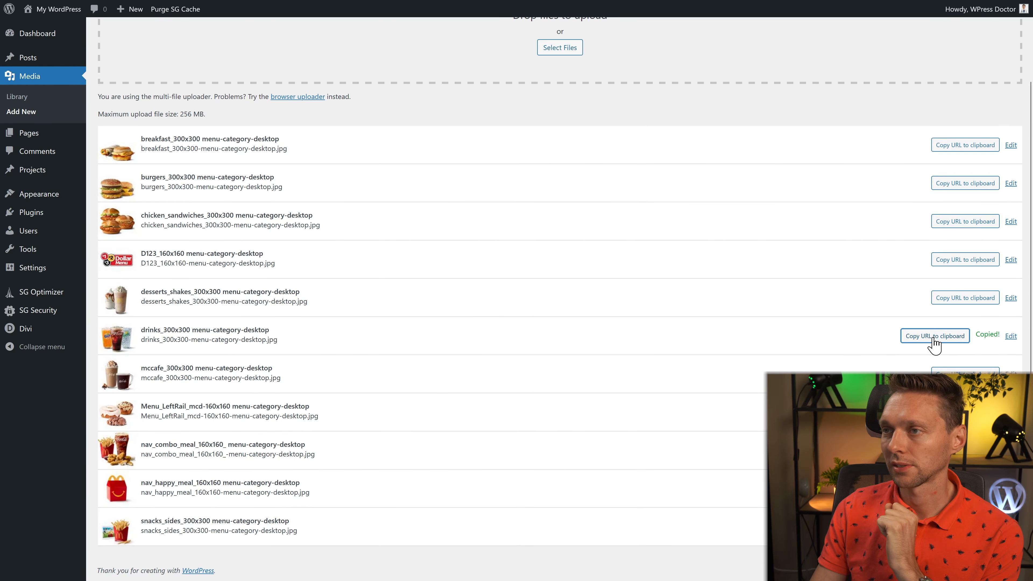
mouse_move(390, 8)
click(210, 9)
Insert the drinks image URL into the Beverages label's image tag, close it with "> and leave a space before Beverages
click(394, 347)
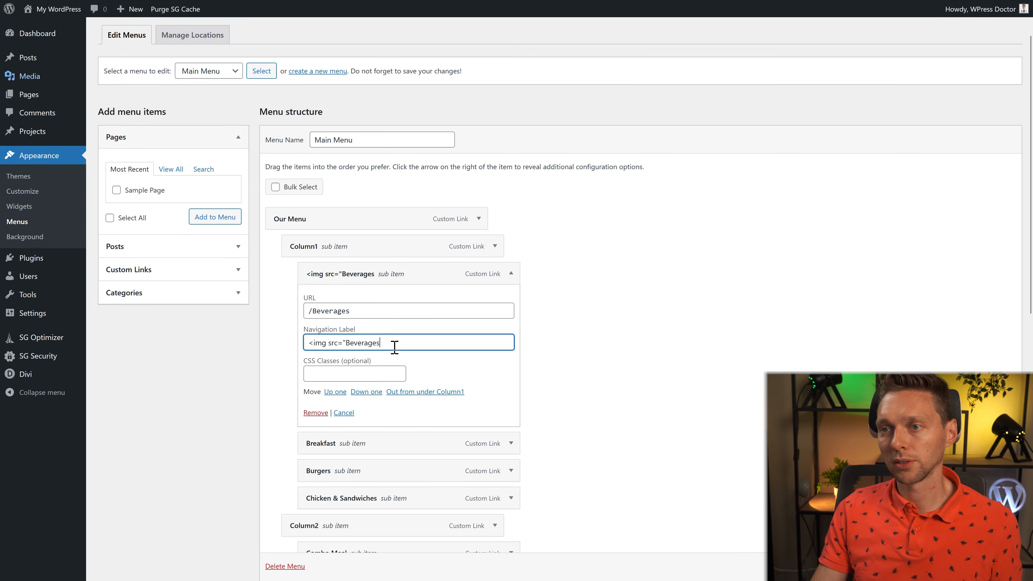
text(http://wpressdoc.com/wp-content/uploads/2022/06/drinks_300x300-menu-category-desktop.jpg)
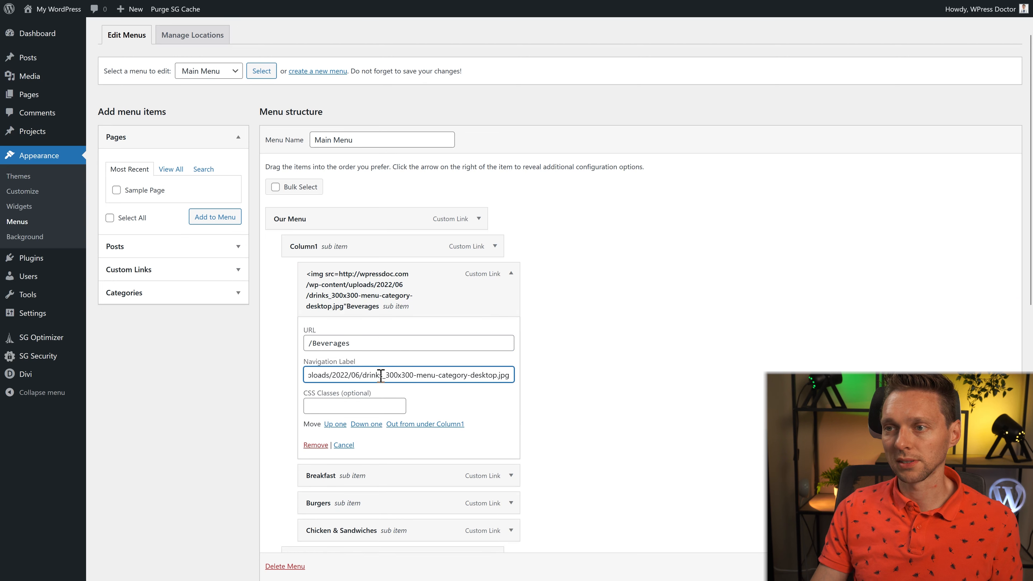
text(>)
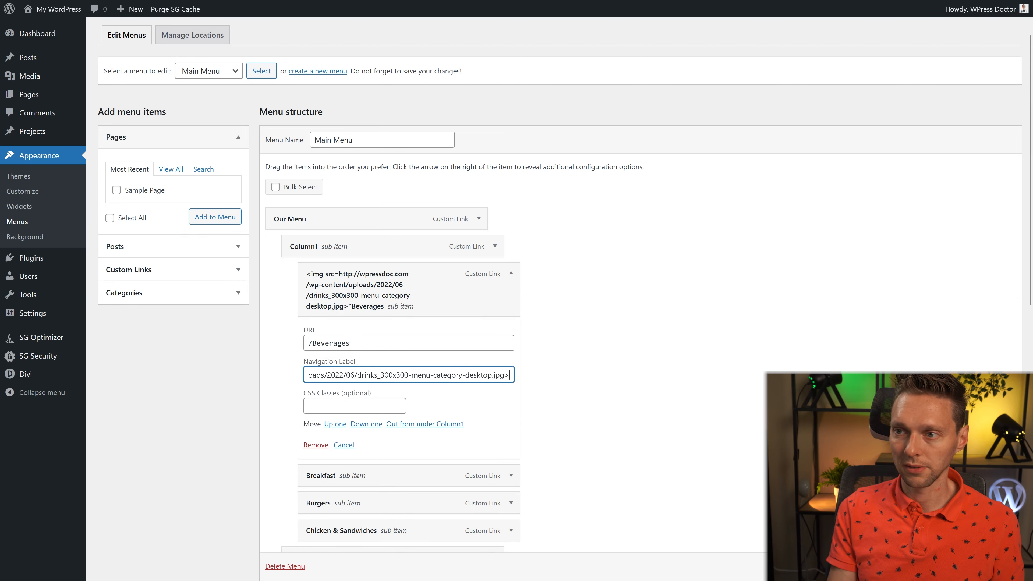
key(Left)
text(")
key(Right)
key(Right)
key(Right)
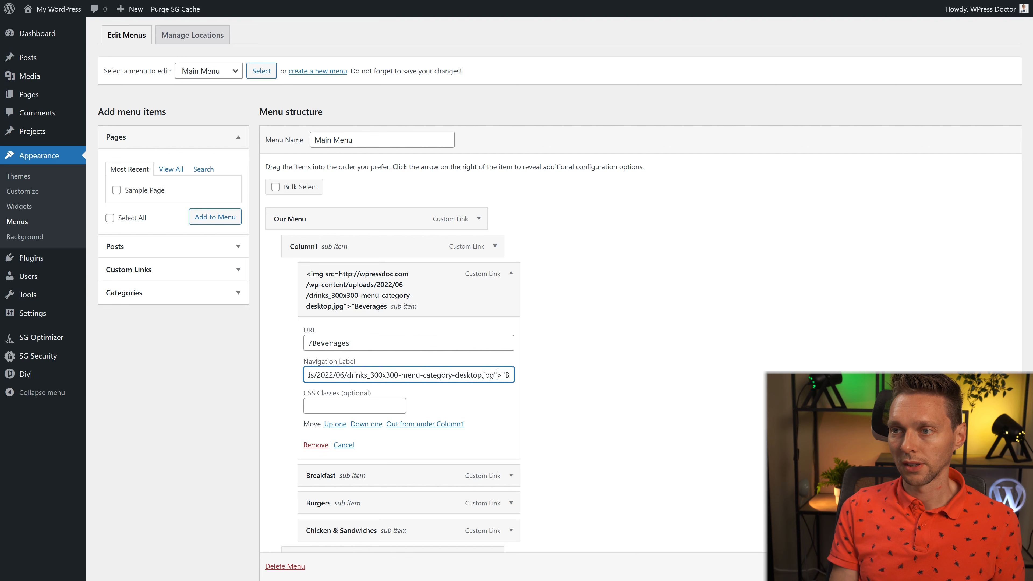
key(BackSpace)
key(End)
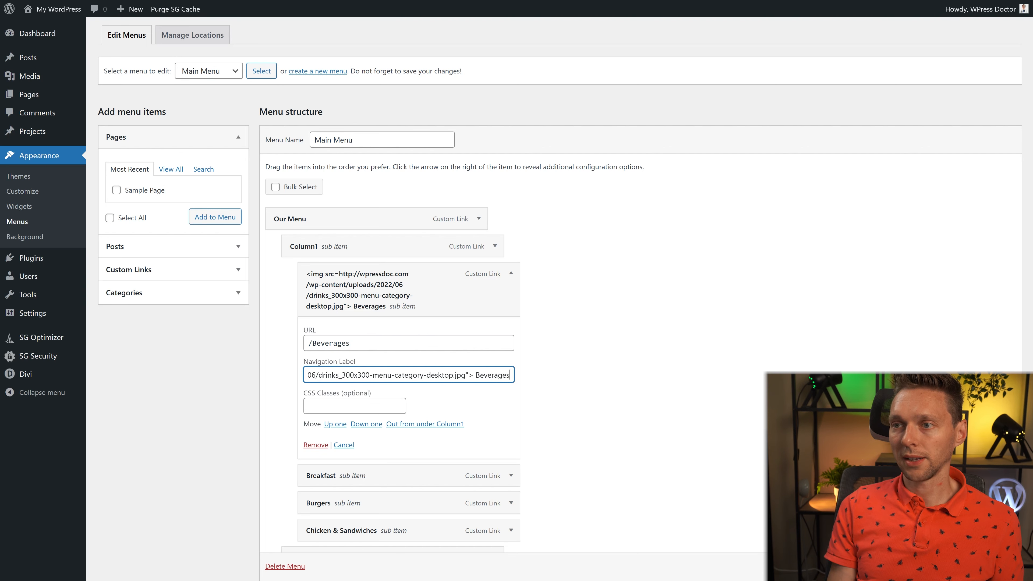
scroll(380, 378, down, 1)
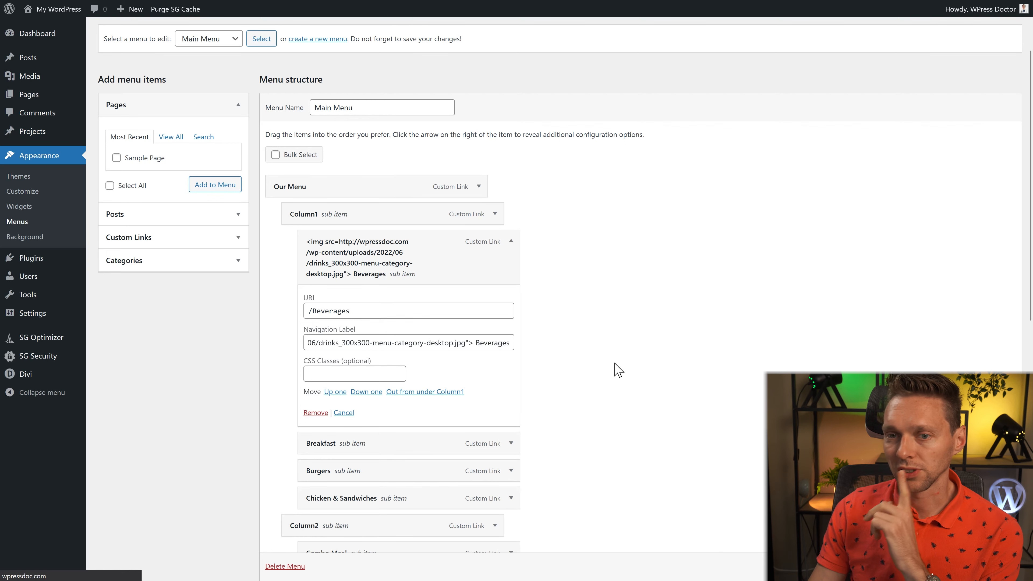
Reload the rebuilt page and check how the Beverages image displays in the Our Menu dropdown
key(alt+Tab)
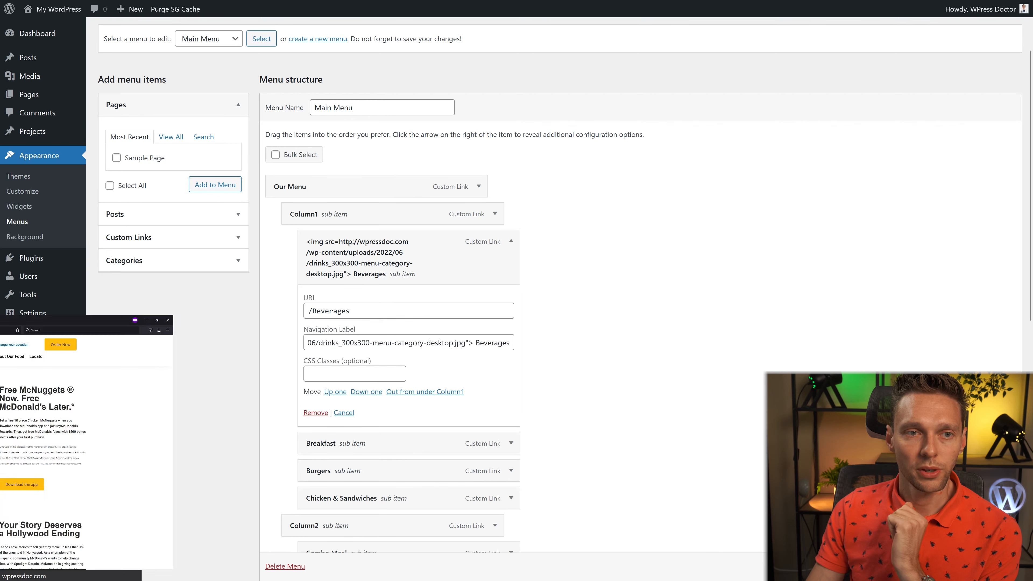
click(51, 34)
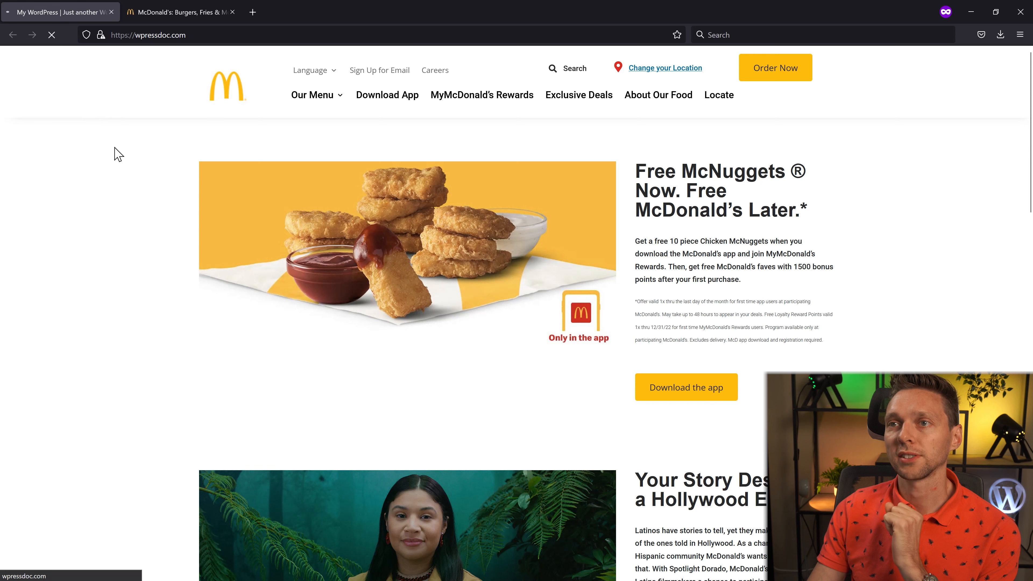
mouse_move(316, 105)
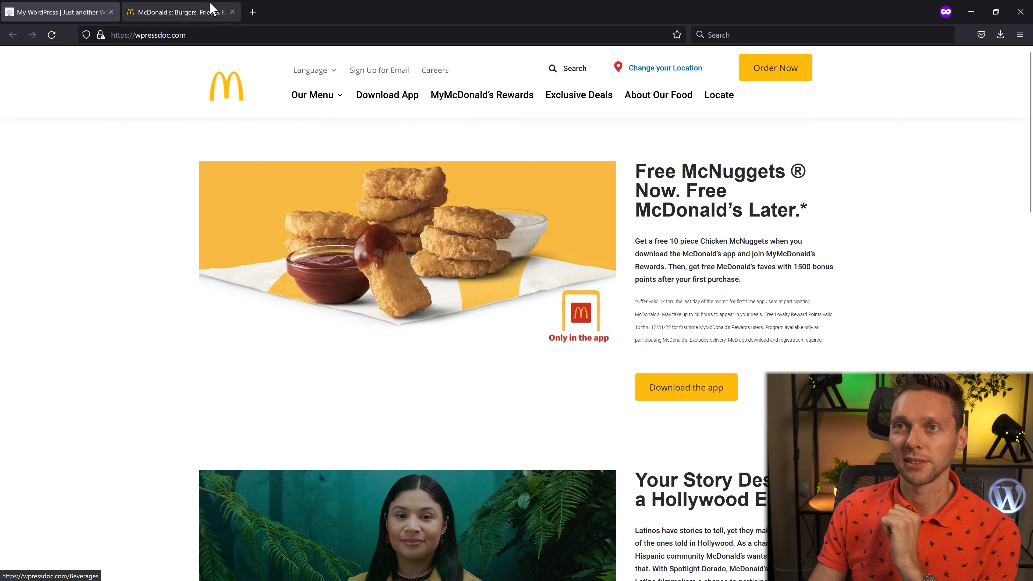
Select the image tag in the Beverages navigation label for reuse, and open the Breakfast menu item's settings
key(alt+Tab)
scroll(399, 314, down, 2)
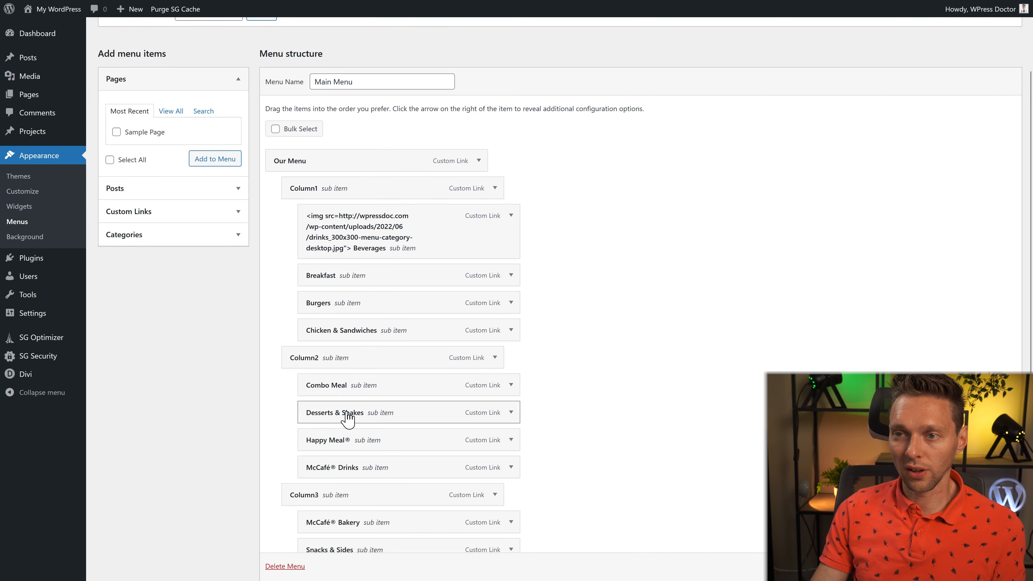
scroll(346, 420, down, 3)
click(512, 102)
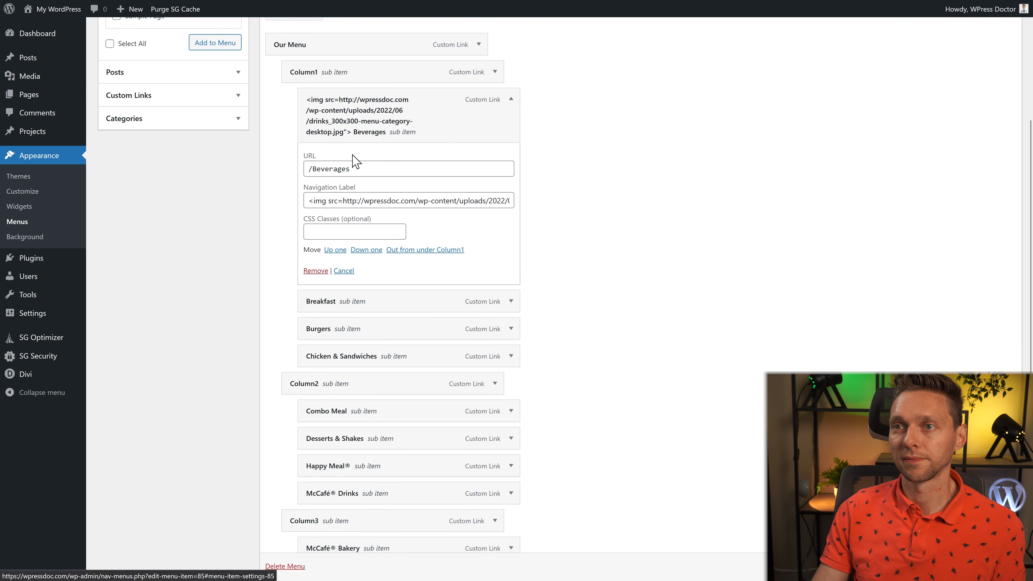
drag(308, 198, 474, 206)
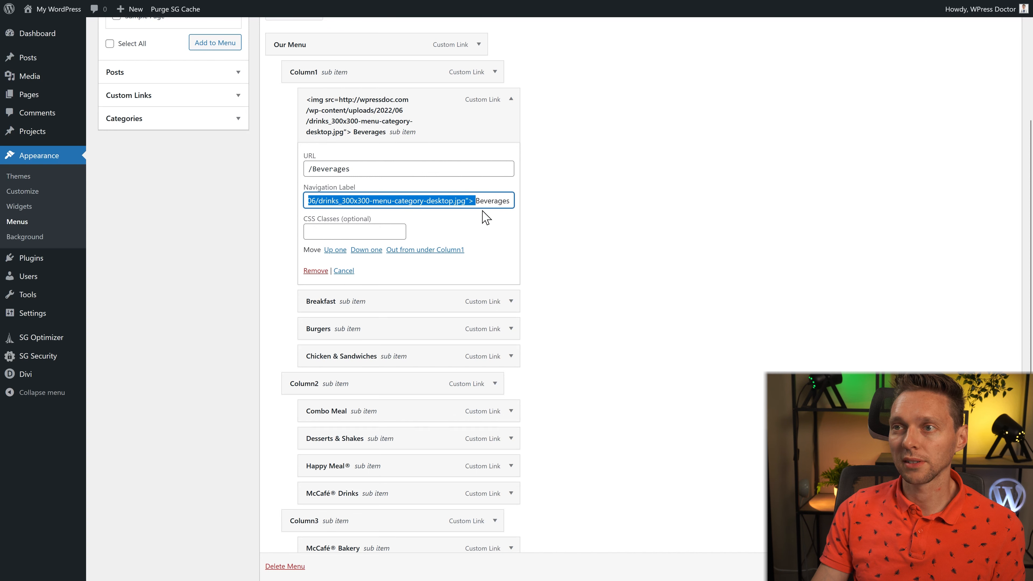
click(511, 102)
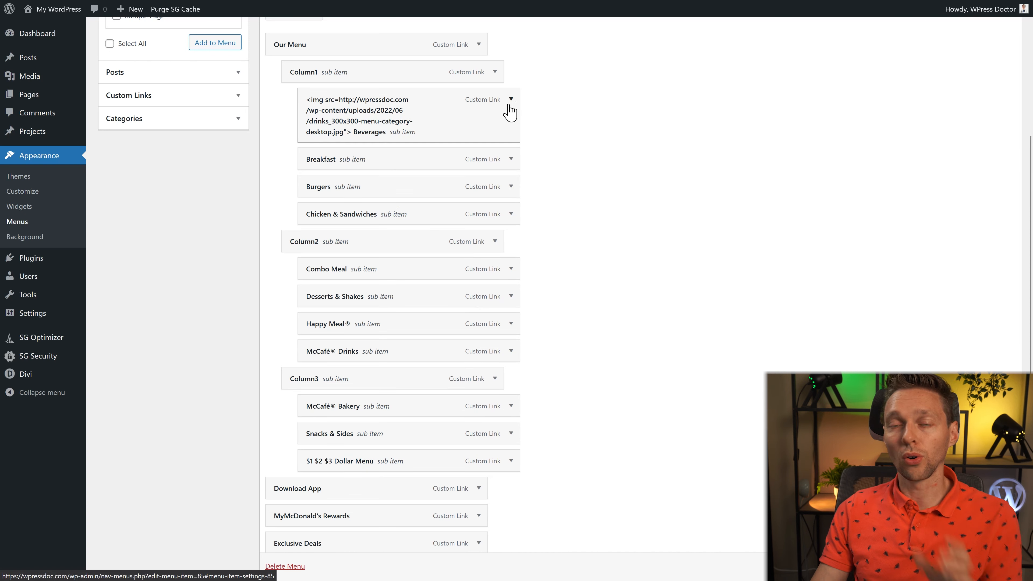
click(509, 160)
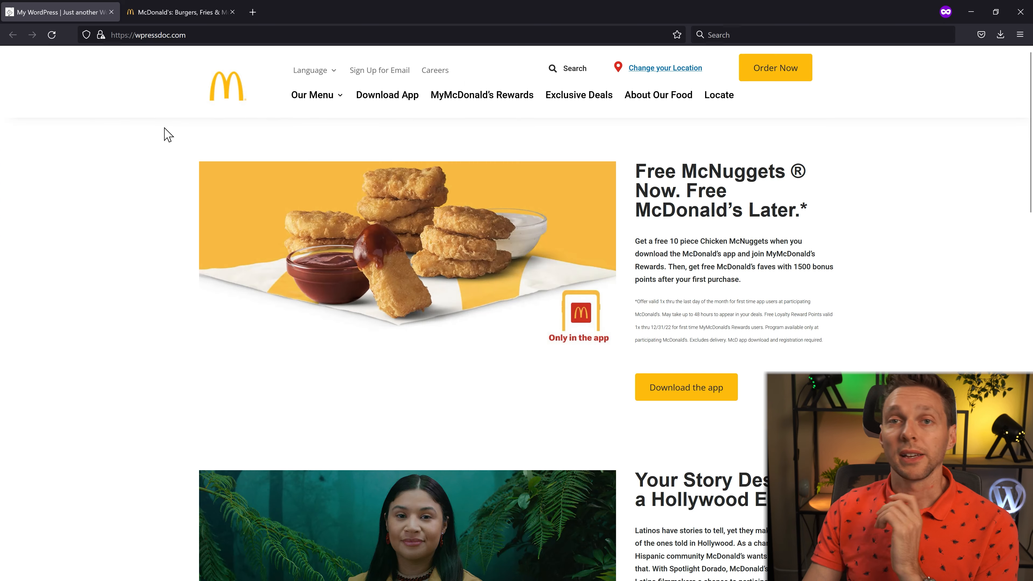
Inspect the Column1 link in the Our Menu dropdown and copy its selector .et-menu-nav li.mega-menu > ul > li > a:first-child
mouse_move(321, 107)
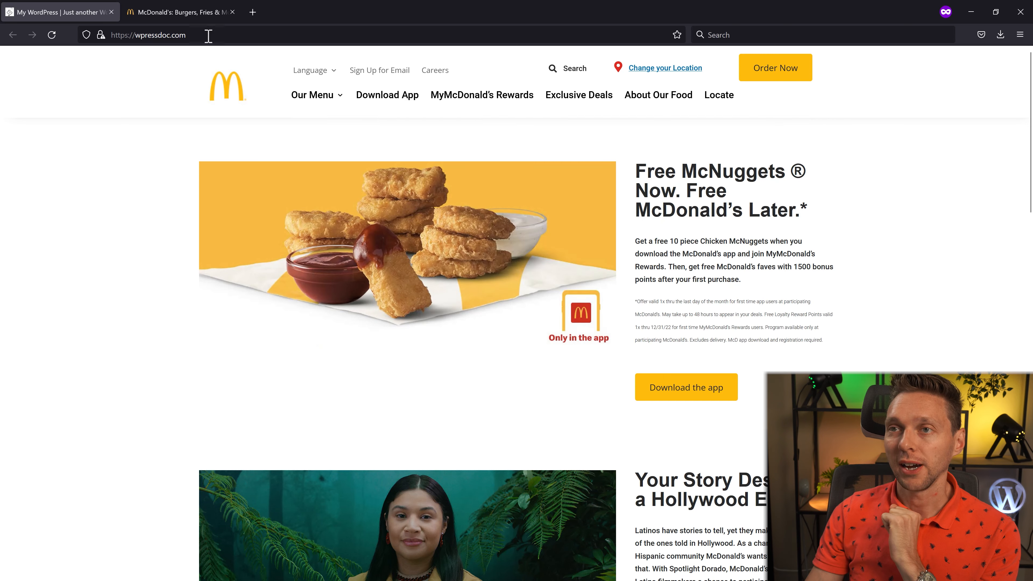
mouse_move(313, 94)
right_click(324, 128)
click(318, 96)
right_click(341, 128)
click(364, 277)
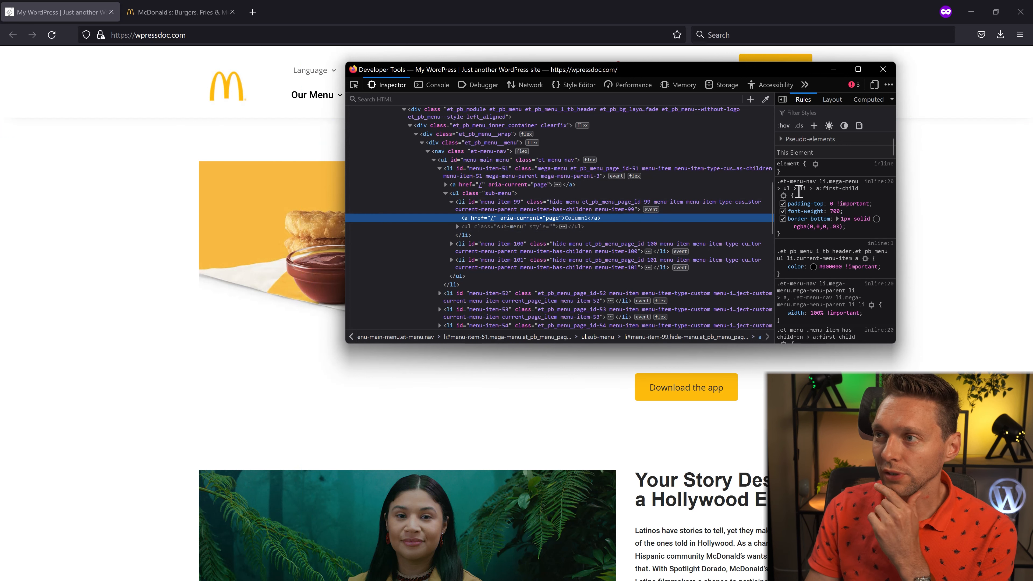
drag(860, 188, 779, 182)
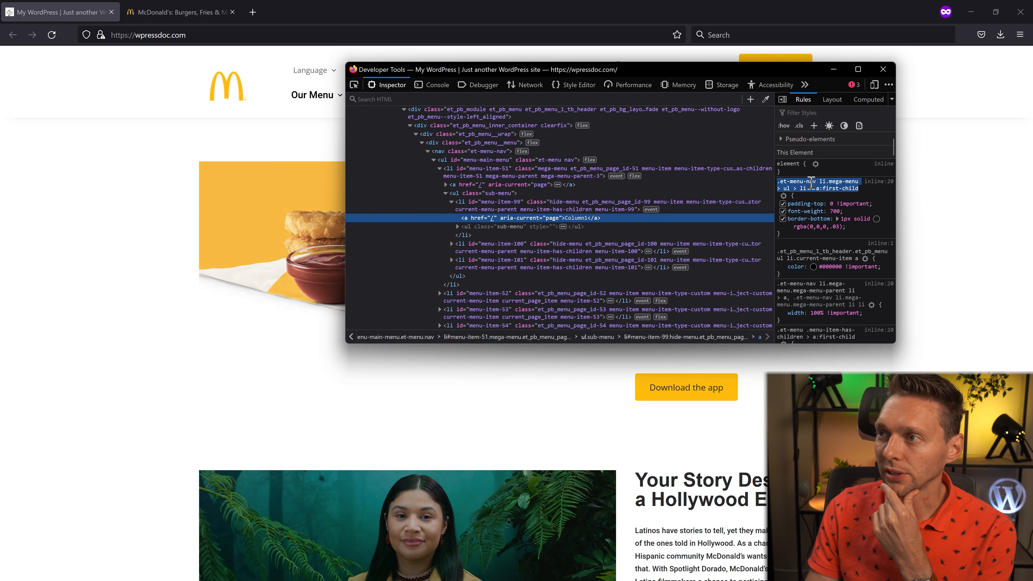
right_click(812, 184)
click(834, 200)
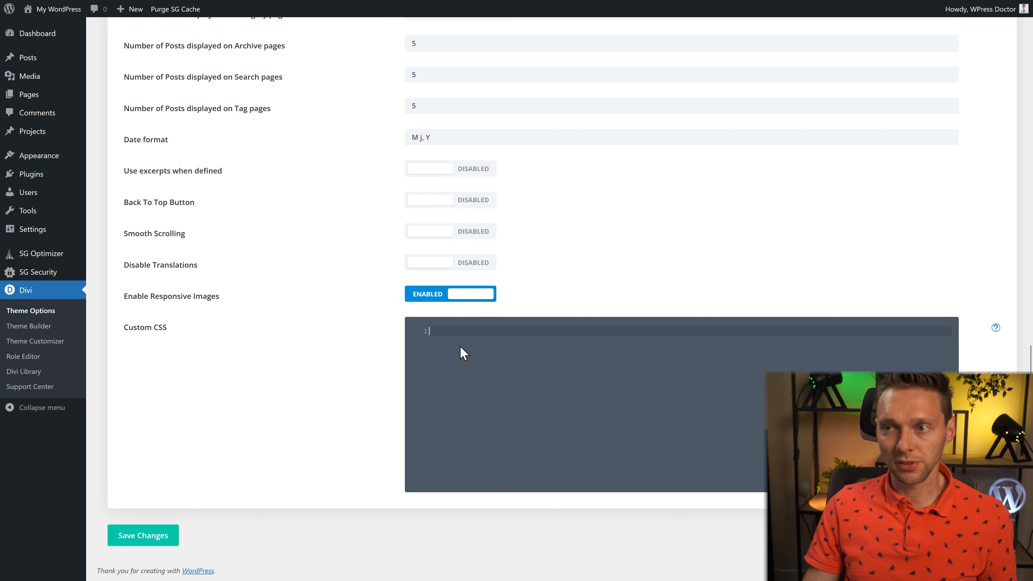
Add a Custom CSS rule in the Divi Theme Options that sets display:none on .et-menu-nav li.mega-menu > ul > li > a:first-child
key(ctrl+v)
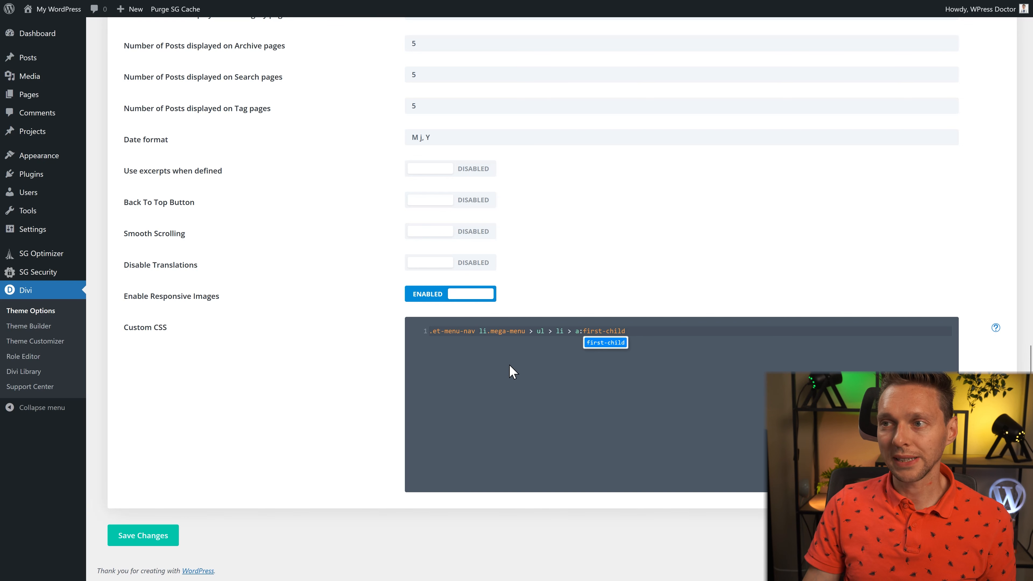
text({)
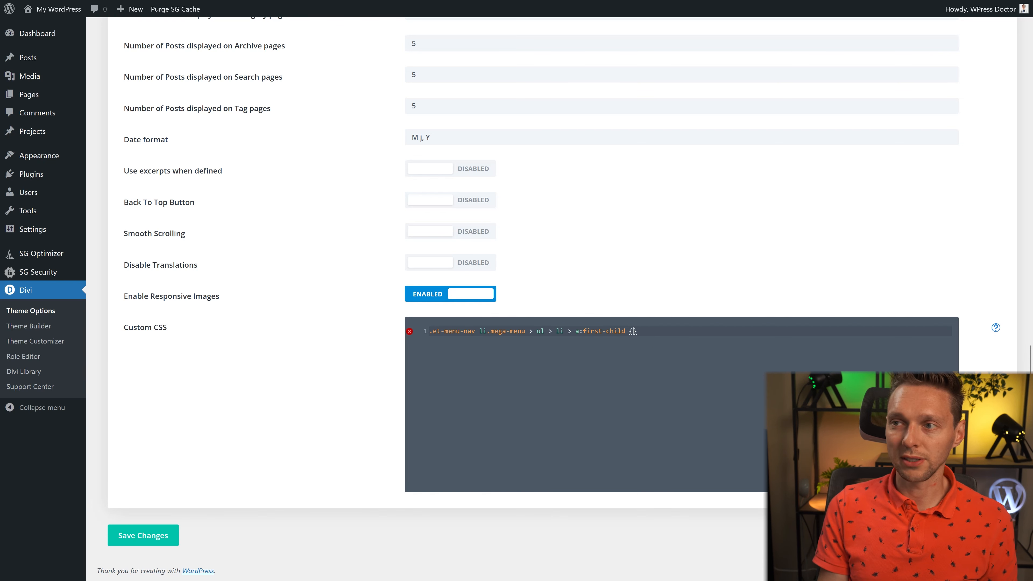
text(display:)
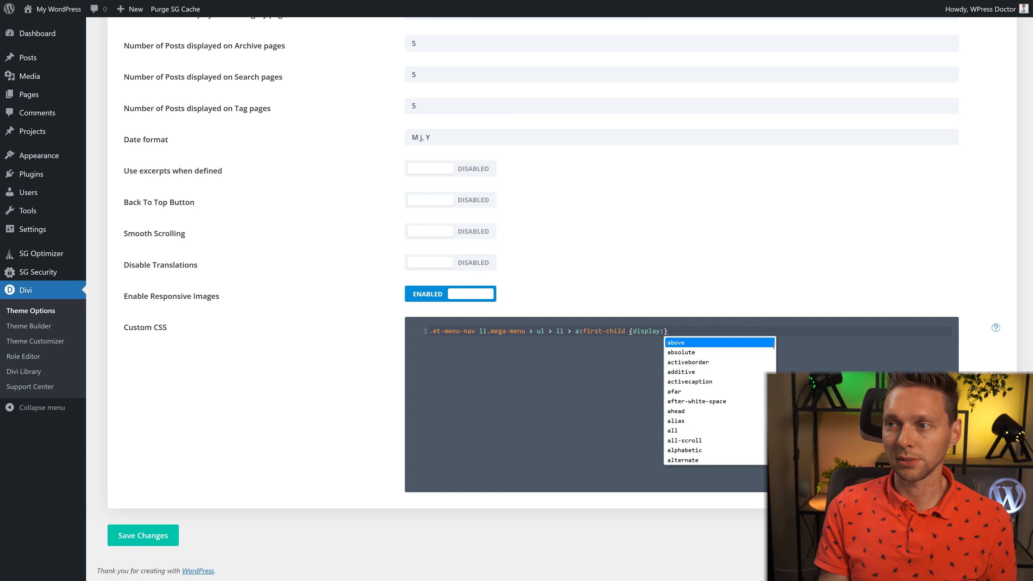
text(nopne)
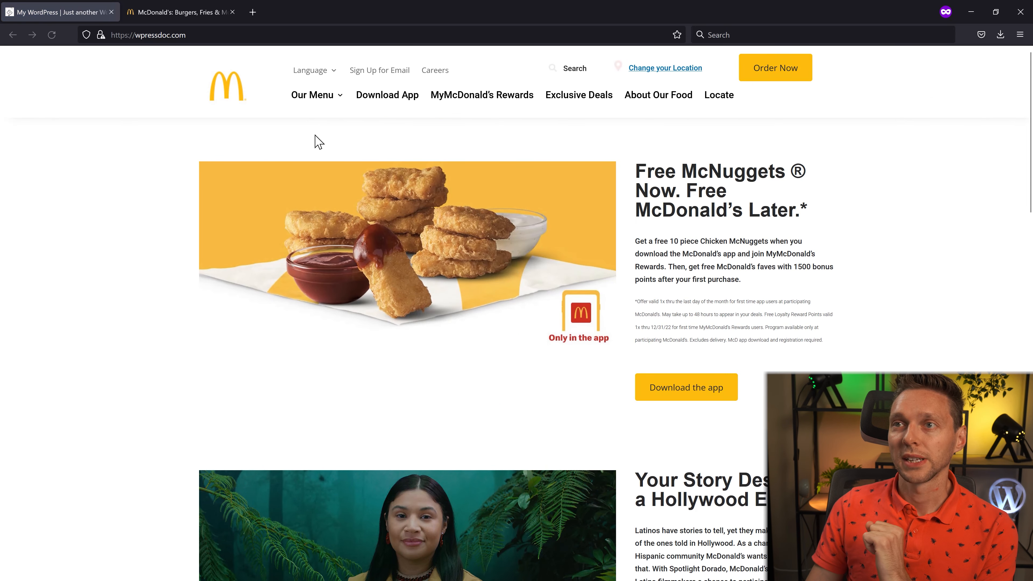
Inspect the Beverages link in the Our Menu dropdown, and check the dropdown's layout on the reloaded page
mouse_move(321, 98)
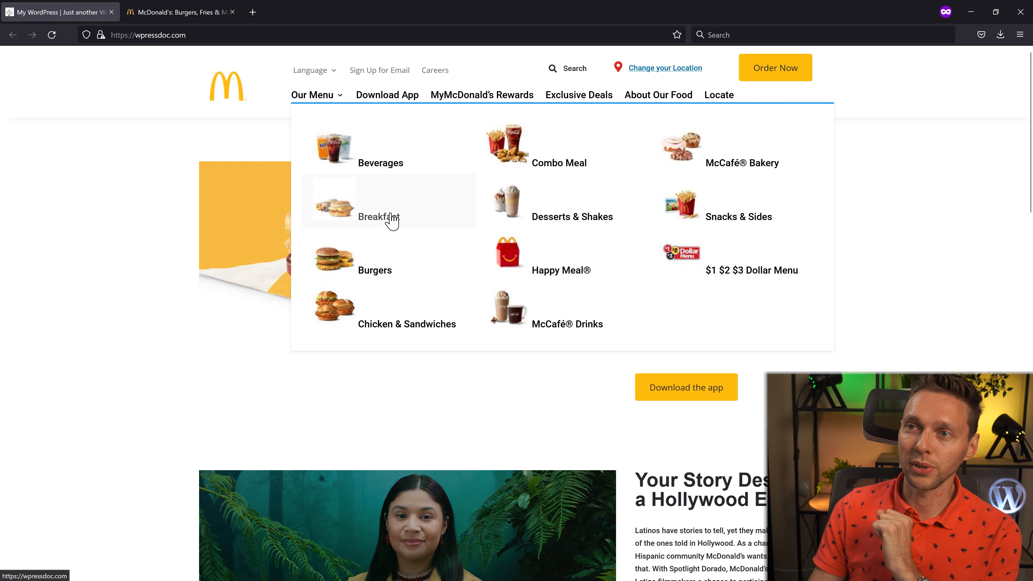
right_click(386, 169)
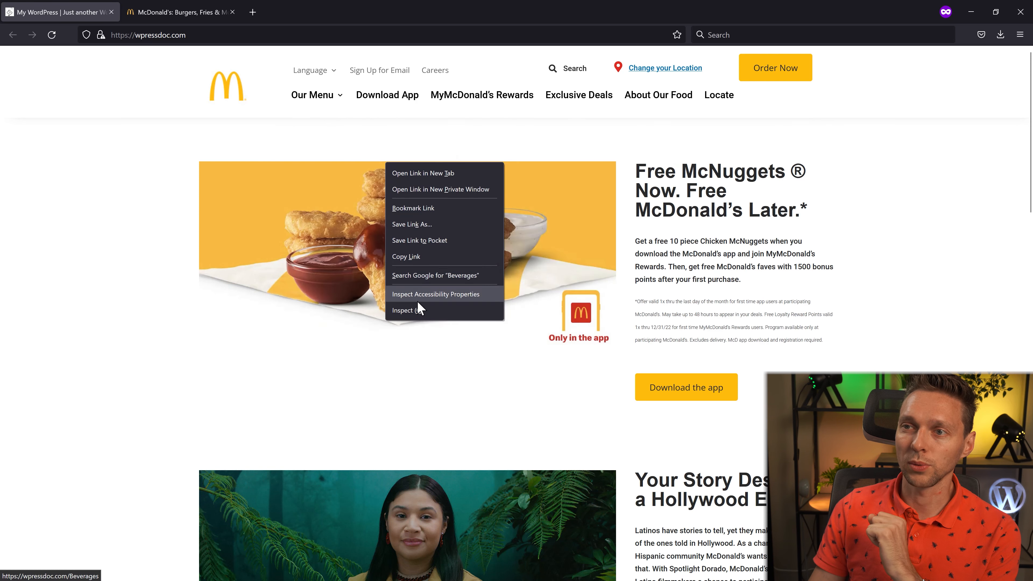
click(405, 320)
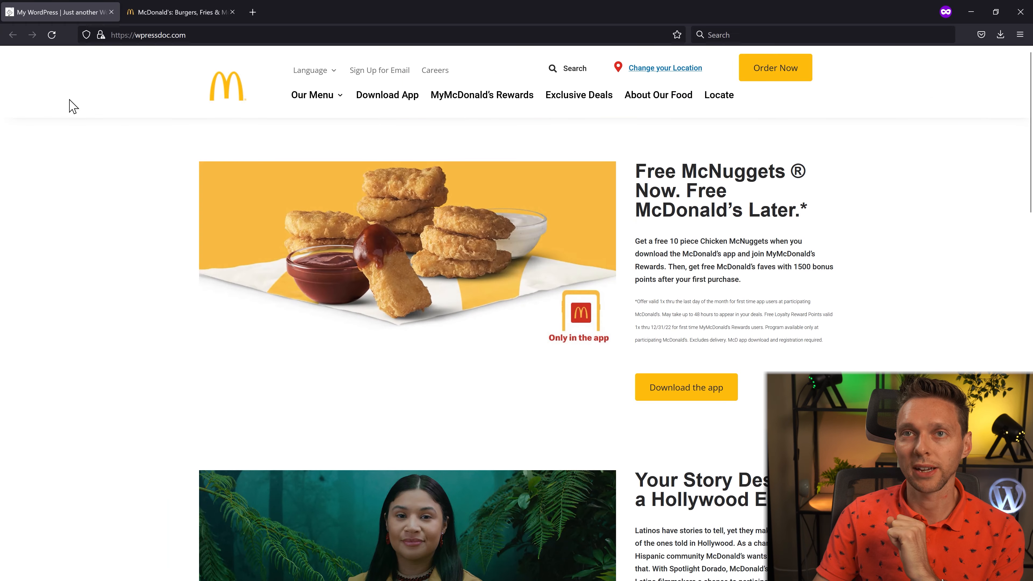
click(51, 35)
mouse_move(317, 99)
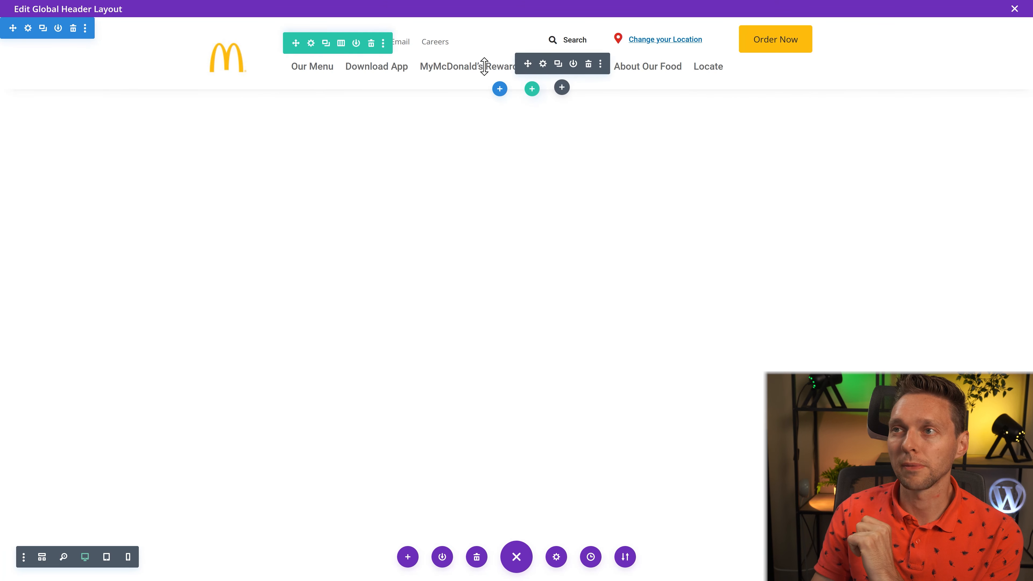
Set the Main Menu module's menu font weight to Light in the global header, and open its Dropdown Menu design options
click(542, 65)
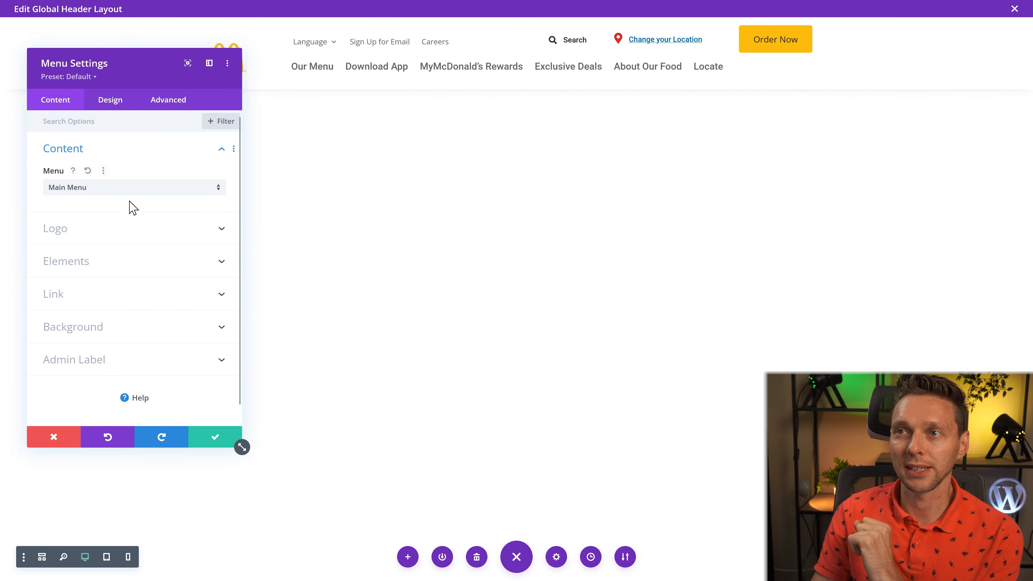
drag(127, 61, 113, 59)
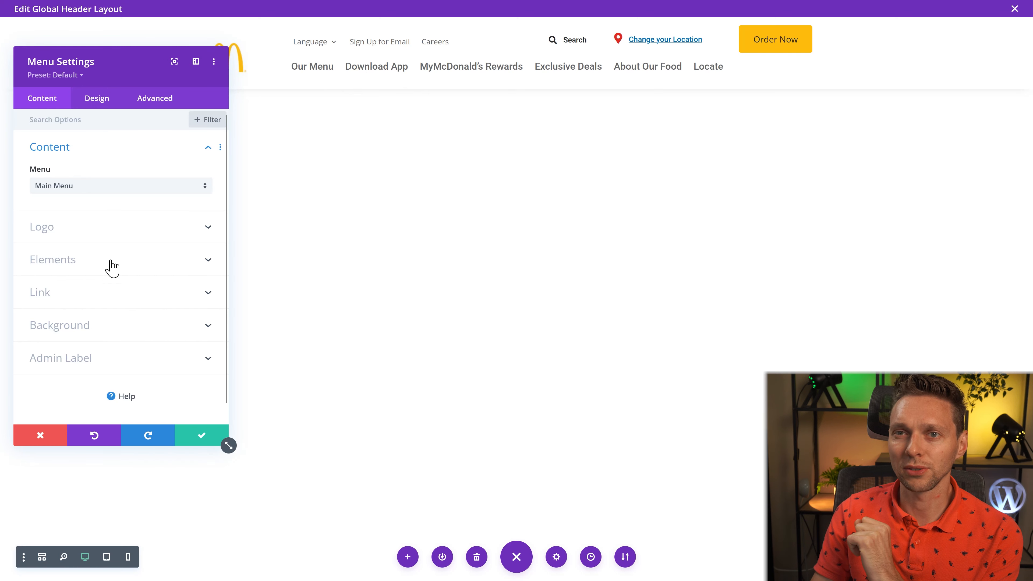
click(96, 106)
click(58, 150)
click(59, 149)
click(62, 179)
scroll(92, 258, up, 1)
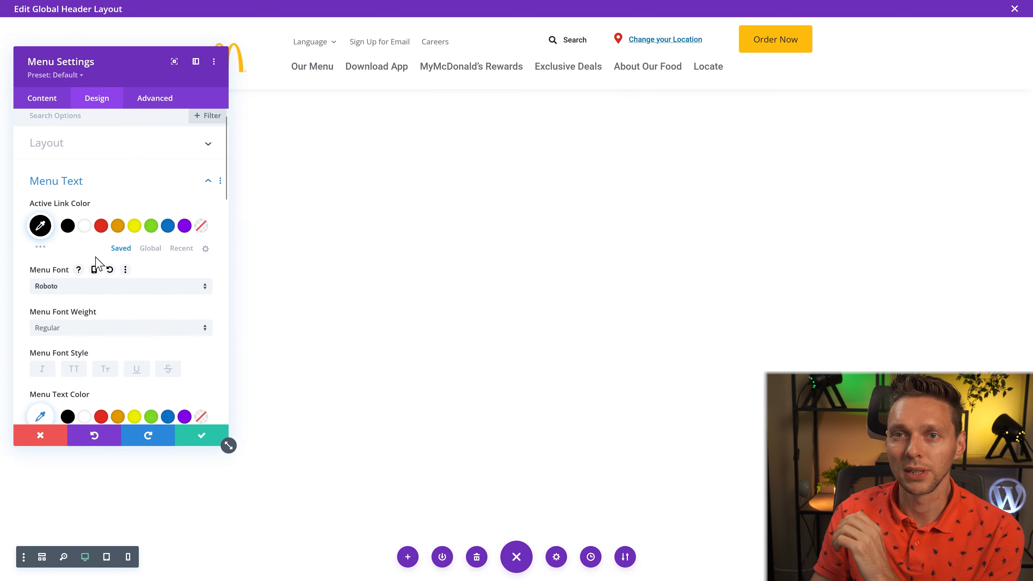
scroll(94, 256, down, 2)
click(73, 214)
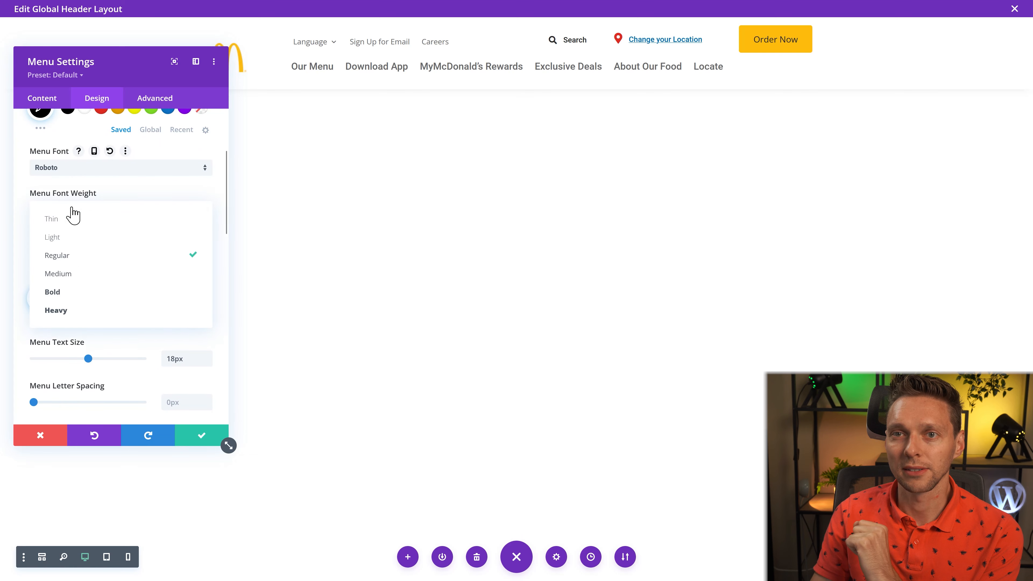
click(68, 244)
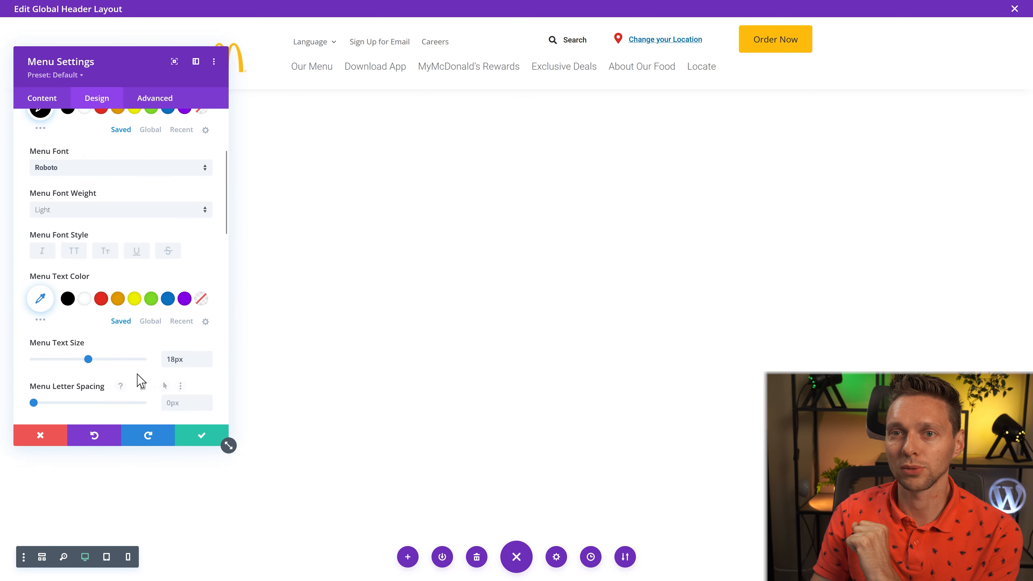
scroll(133, 304, down, 5)
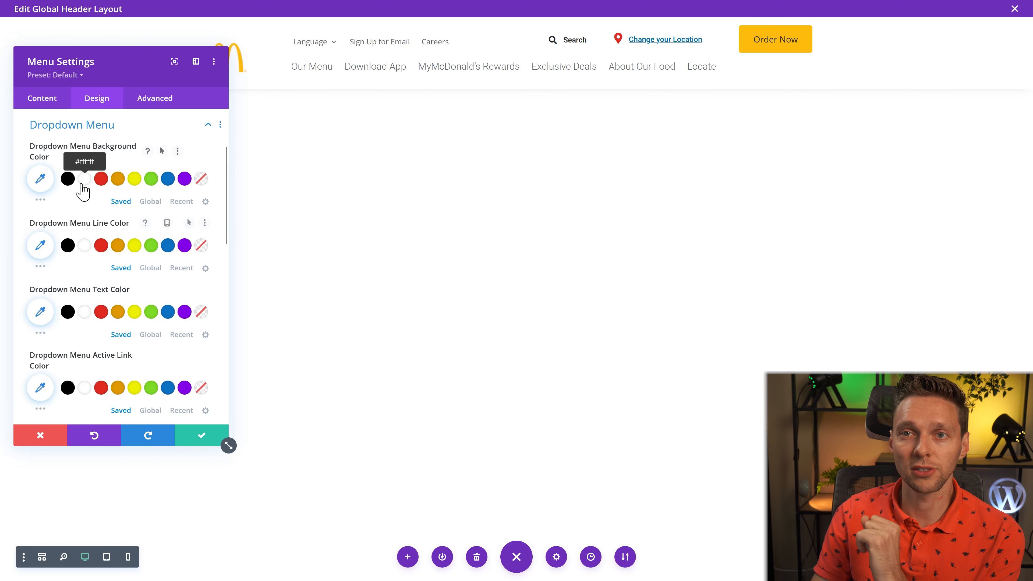
Set the Main Menu module's dropdown menu line color to transparent, save the module settings, and reload the live front page
click(201, 249)
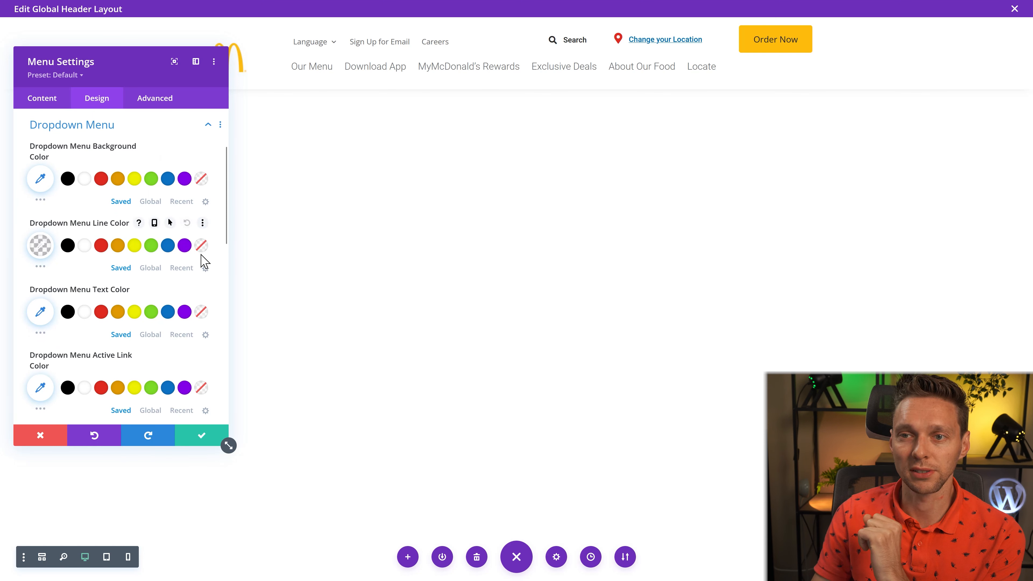
click(202, 438)
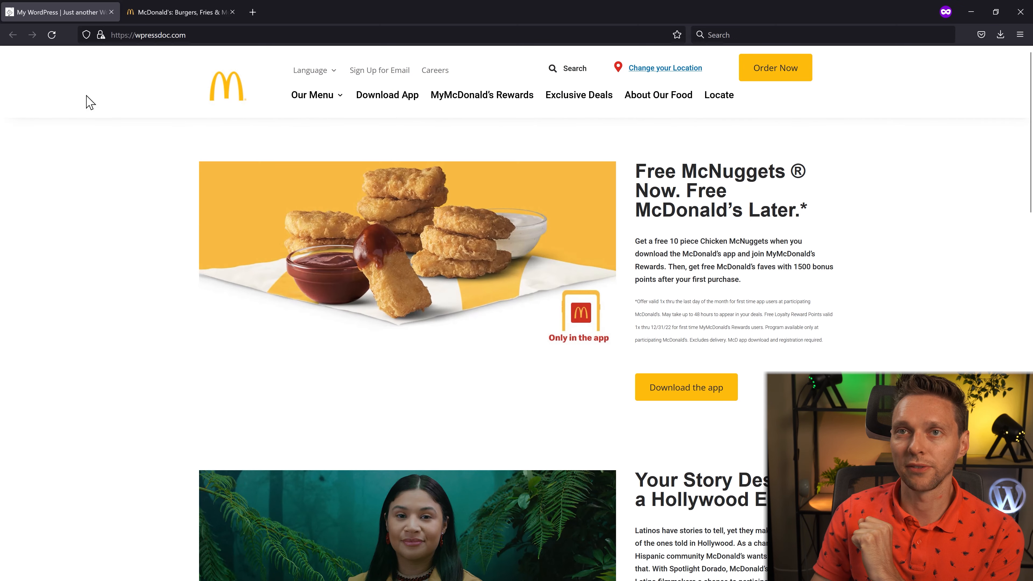
click(52, 36)
Compare the rebuilt site's Our Menu dropdown with the original one on the McDonald's site in full screen
click(184, 14)
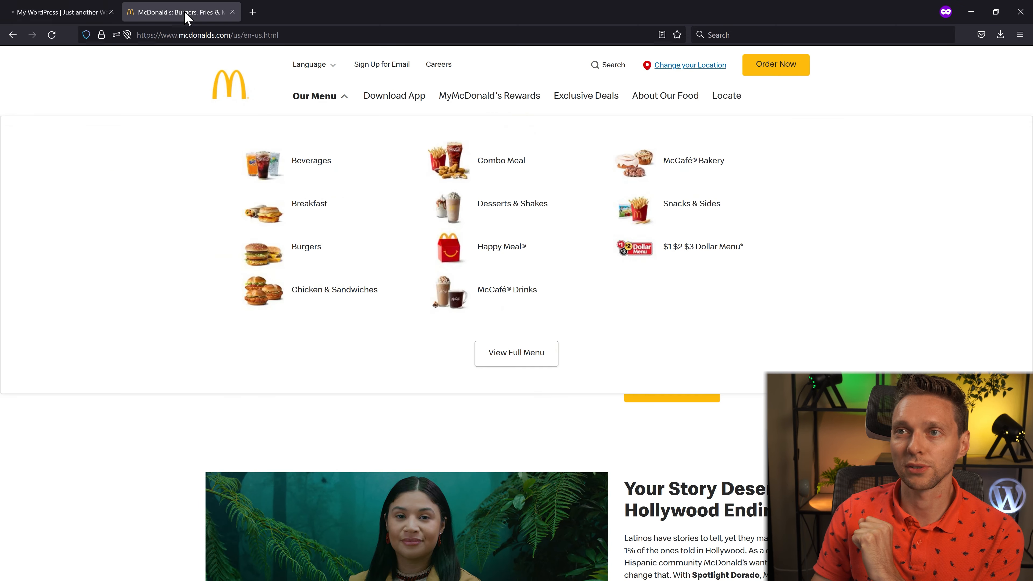
mouse_move(323, 98)
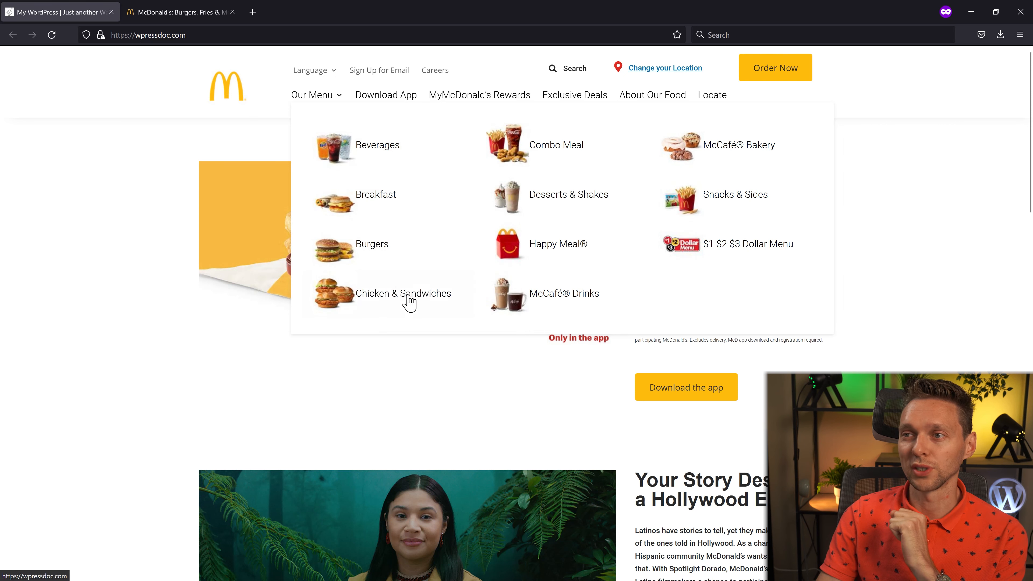
key(F11)
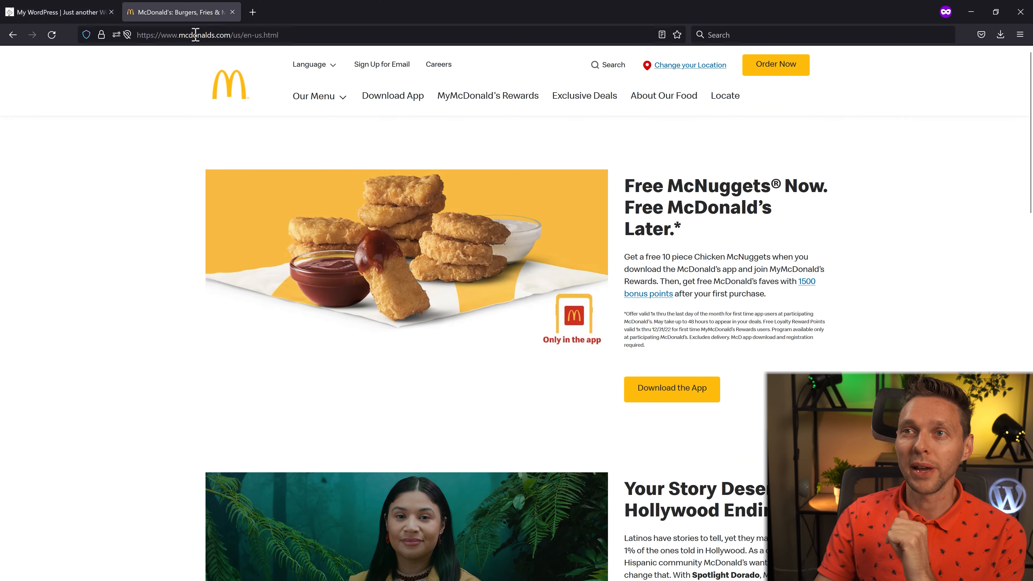
key(F11)
mouse_move(332, 61)
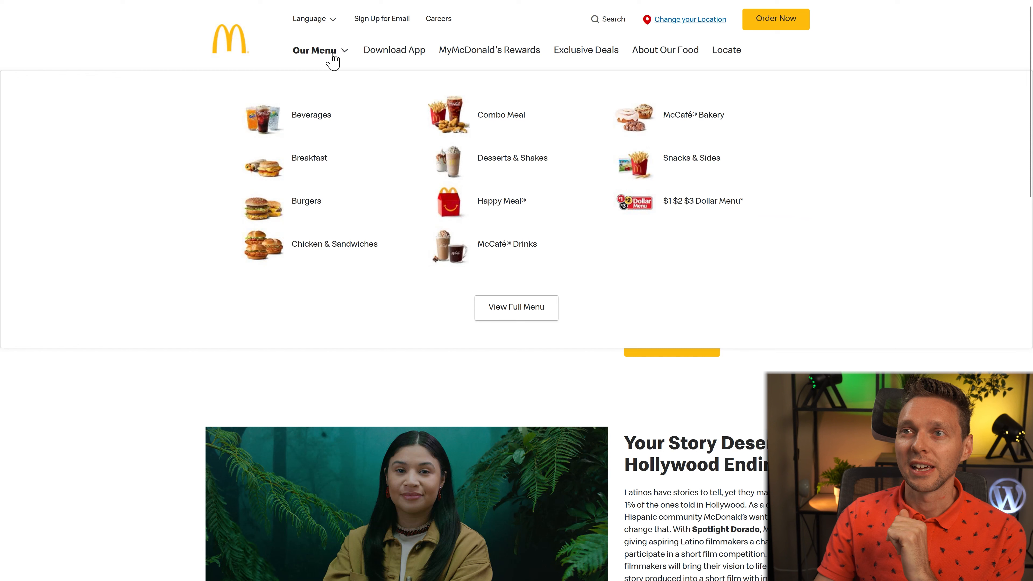
Examine the layout and category sidebar of the Burgers, Breakfast and Beverages pages on the McDonald's site
click(308, 212)
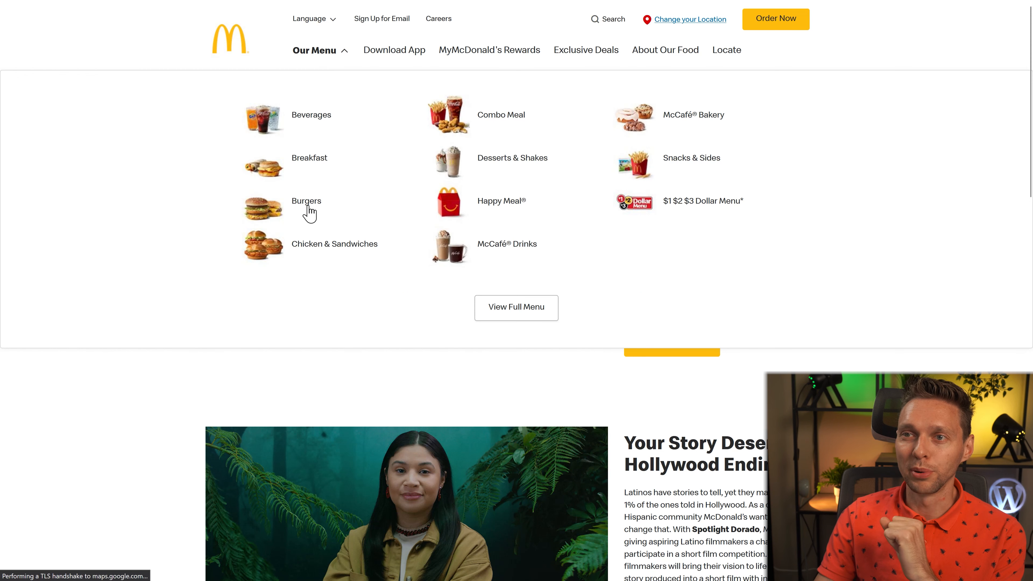
middle_click(855, 153)
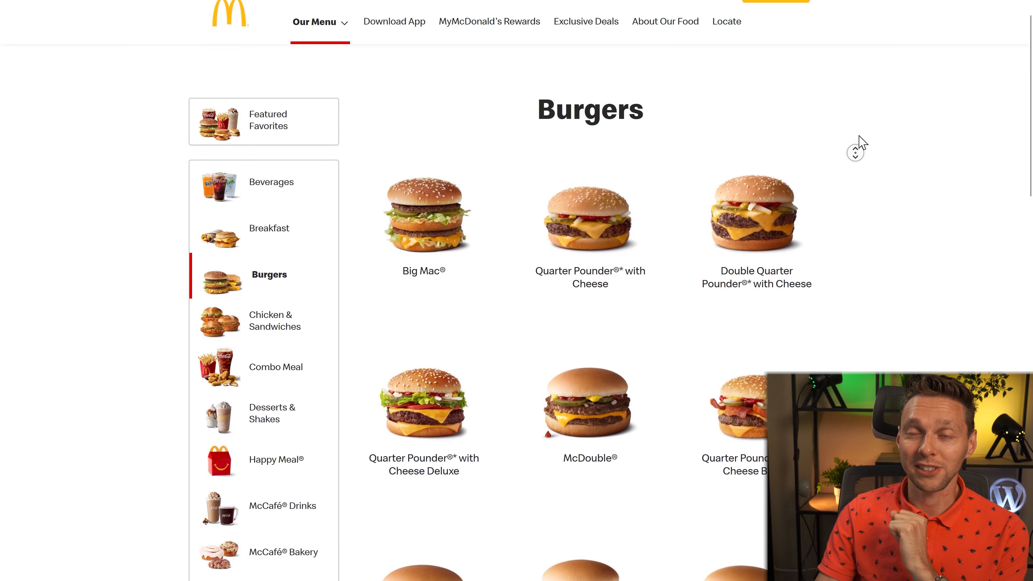
middle_click(859, 137)
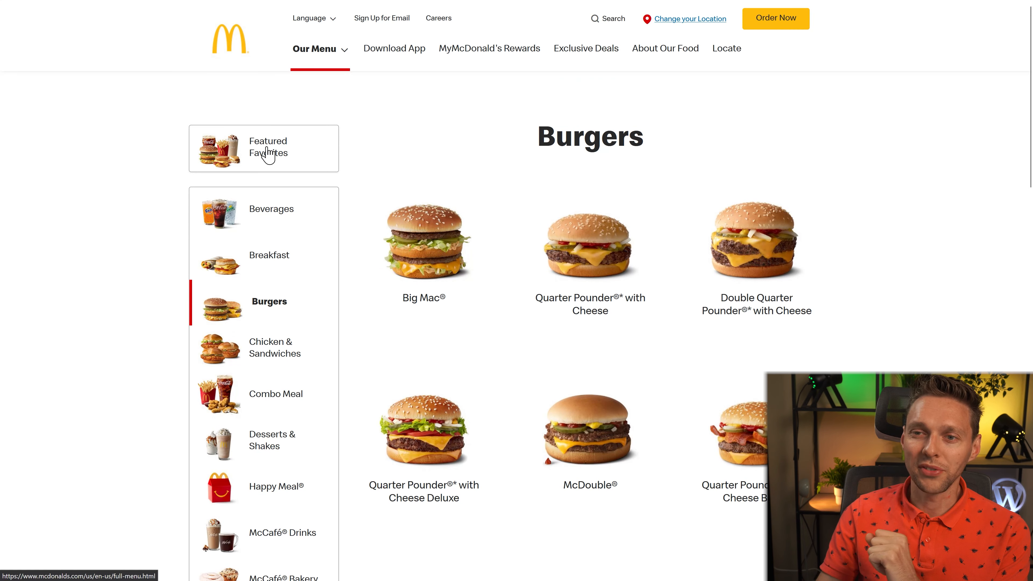
scroll(276, 428, down, 3)
scroll(276, 423, down, 1)
scroll(274, 339, up, 3)
click(273, 294)
click(270, 259)
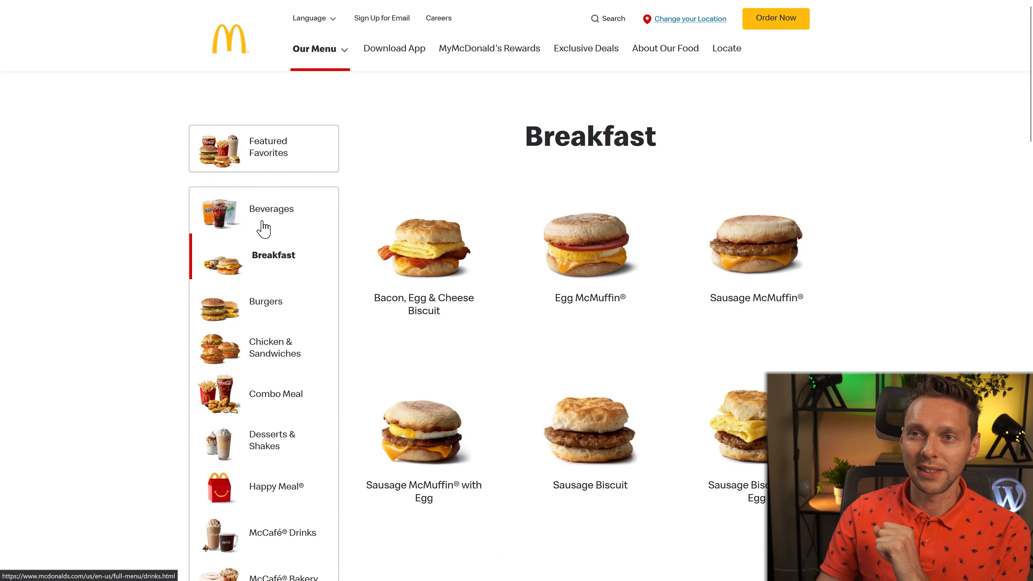
click(261, 221)
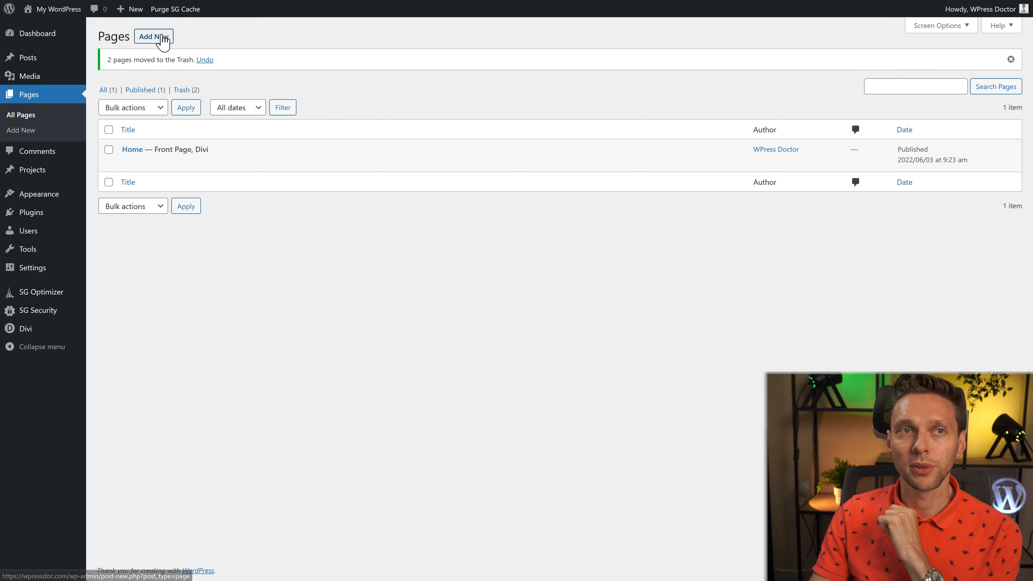
Create a new WordPress page and enter a title for the burgers page
click(163, 39)
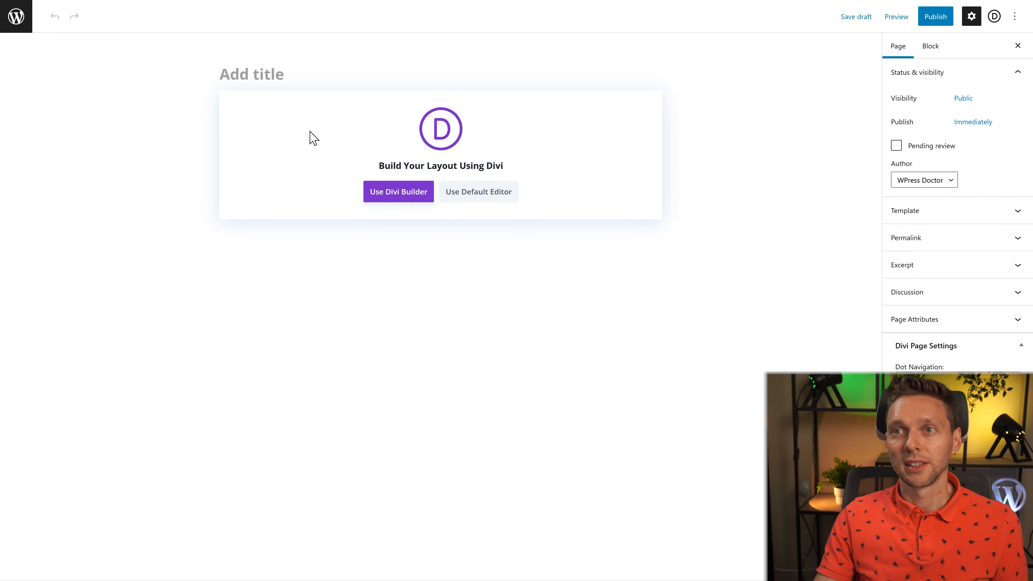
click(272, 76)
text(Bure)
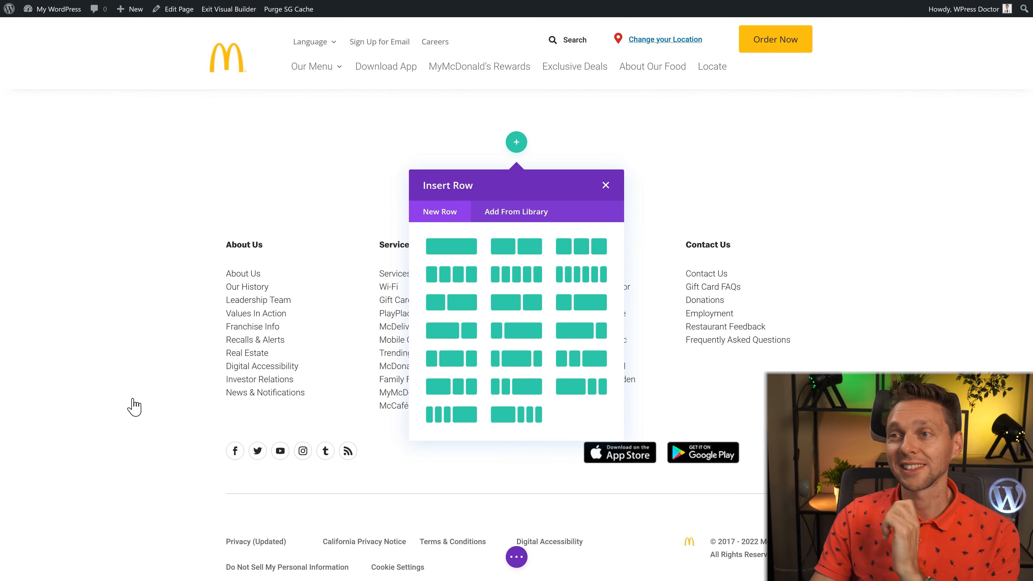
Insert a Specialty section with a narrow sidebar column on the left and a wide row area beside it
click(606, 186)
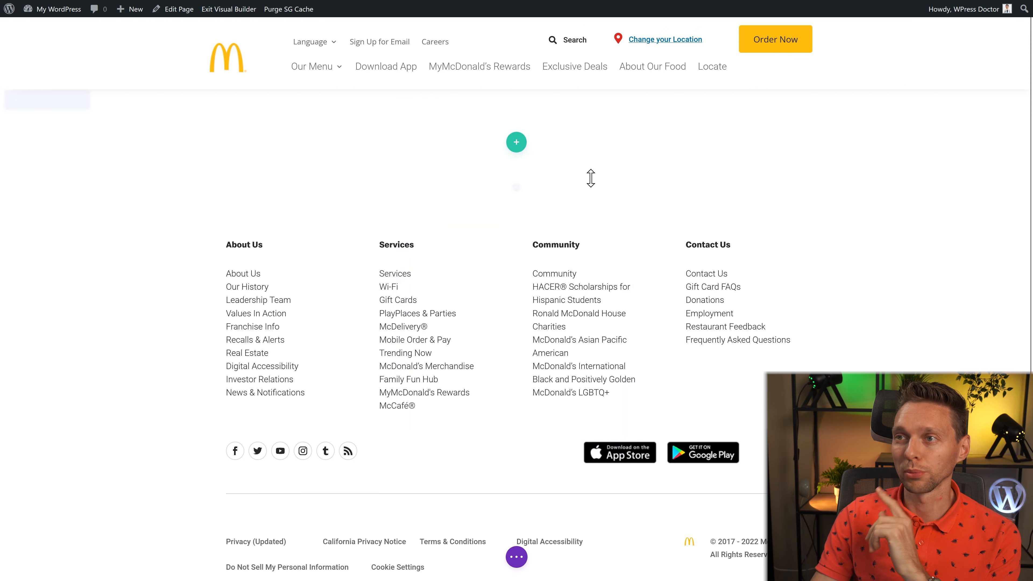
click(516, 189)
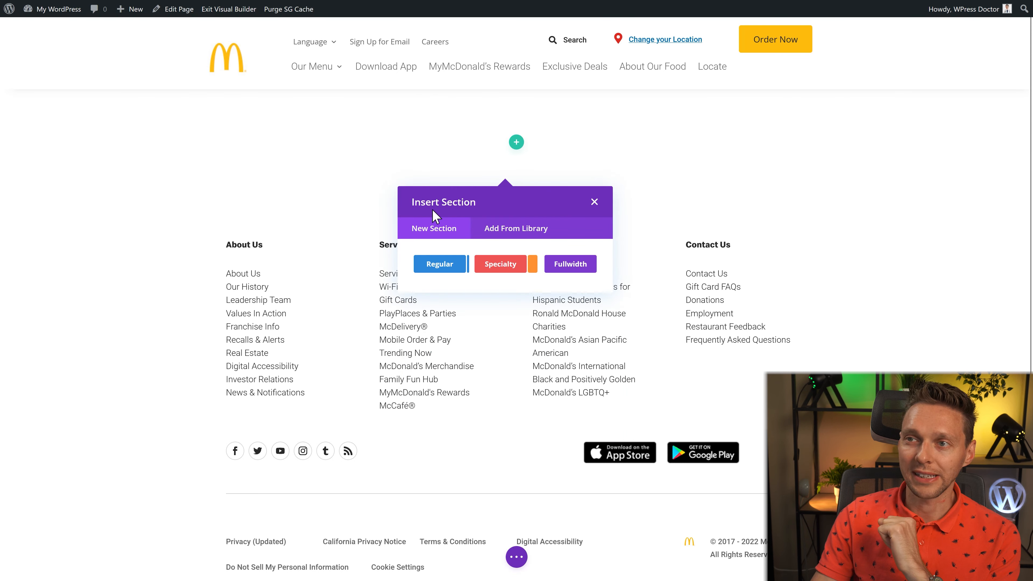
click(502, 269)
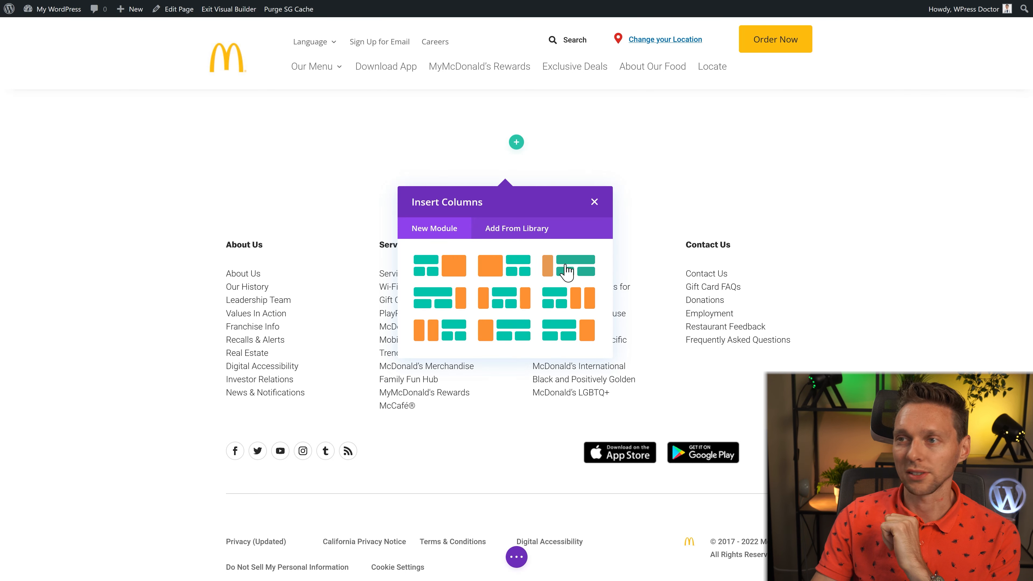
click(566, 271)
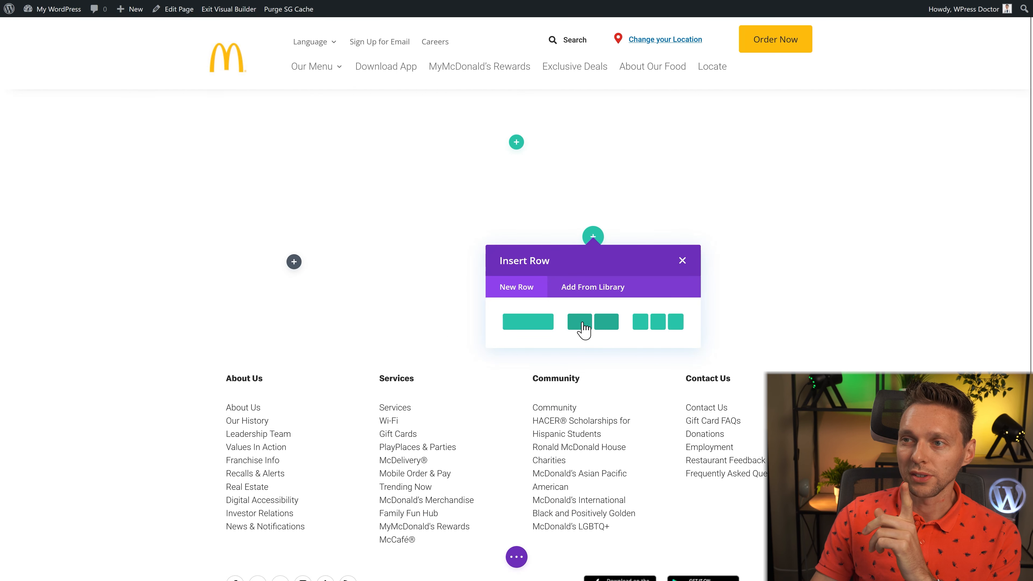
Add a single-column row and a three-column row beneath it in the specialty section's wide area, leaving both empty
click(534, 331)
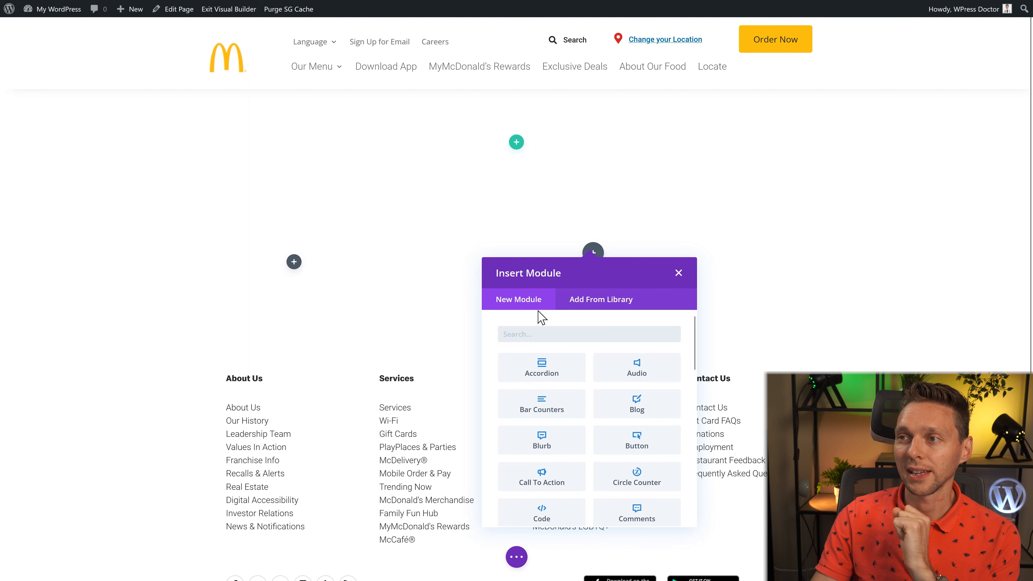
click(678, 273)
click(593, 281)
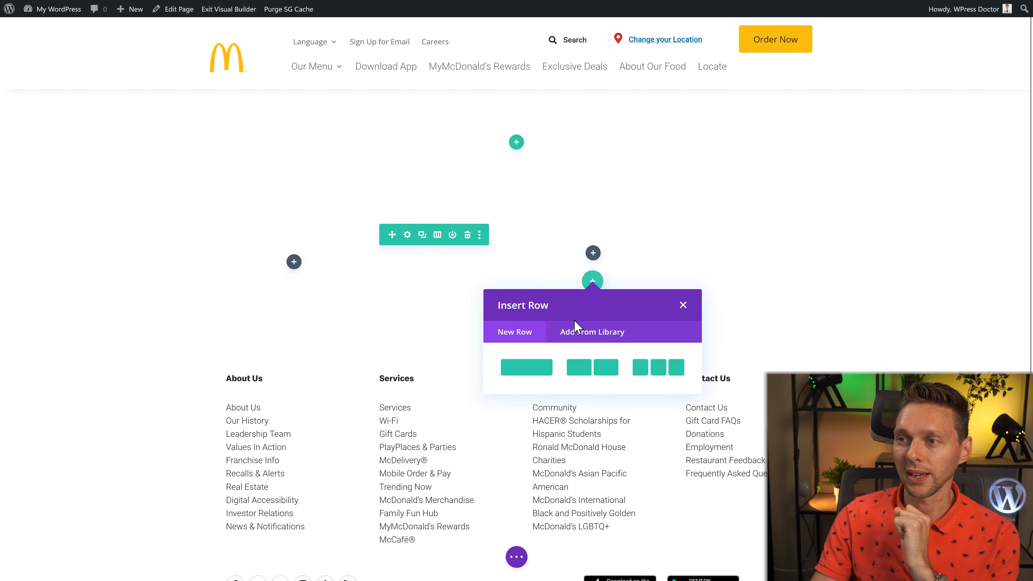
click(640, 369)
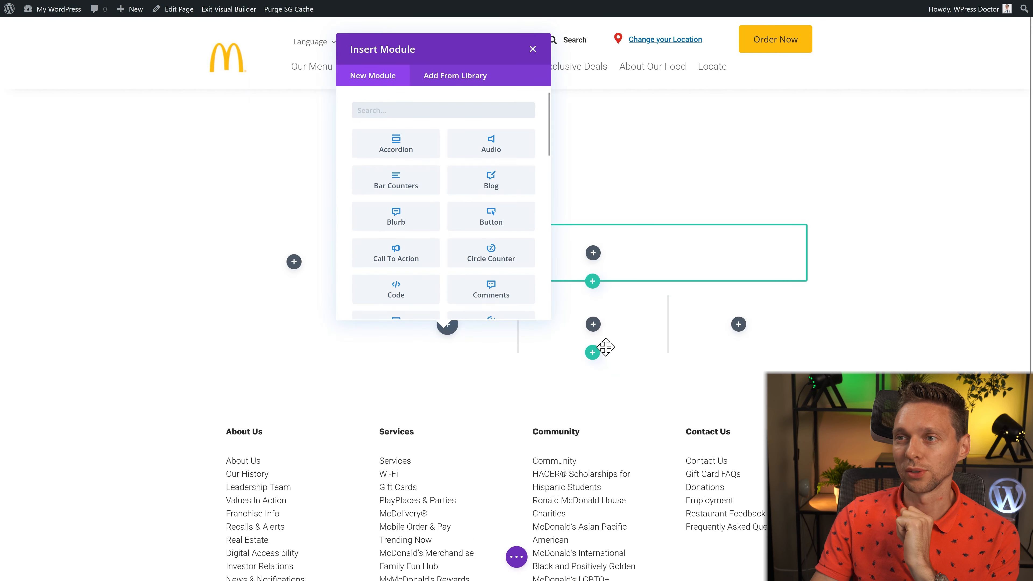
click(533, 49)
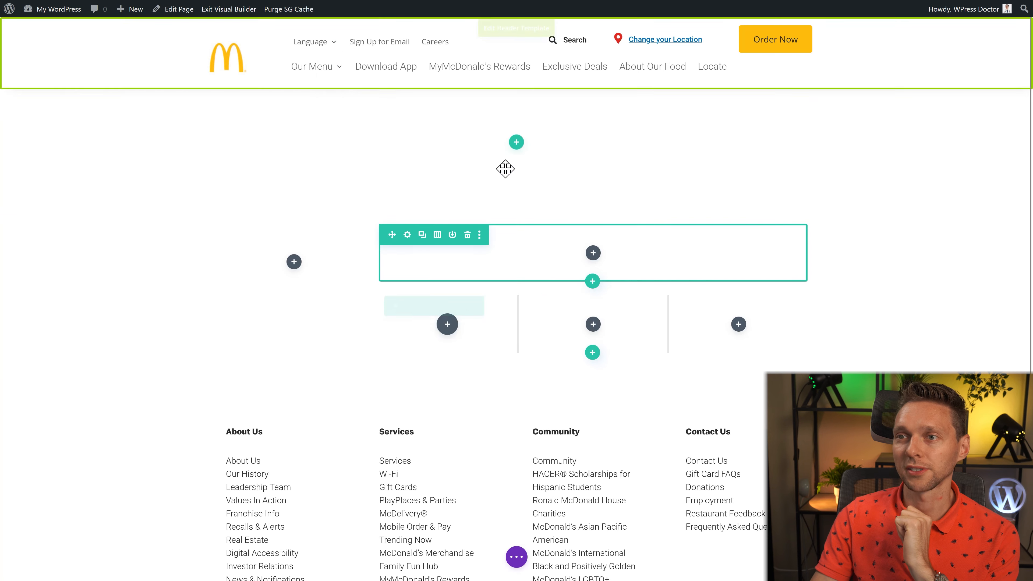
Add a Text module to the single-column row and replace its placeholder body with "Burgers"
click(593, 252)
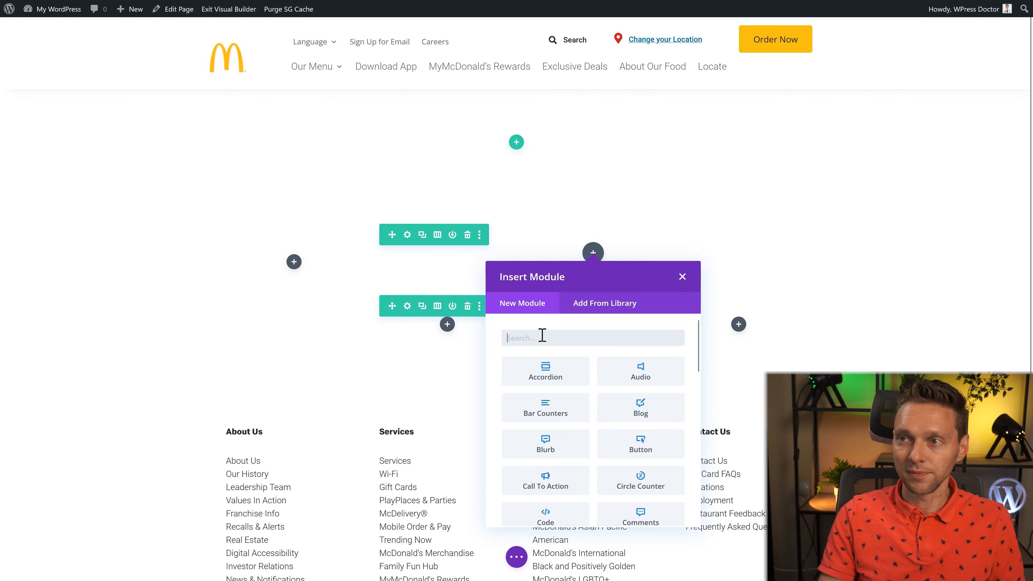
text(text)
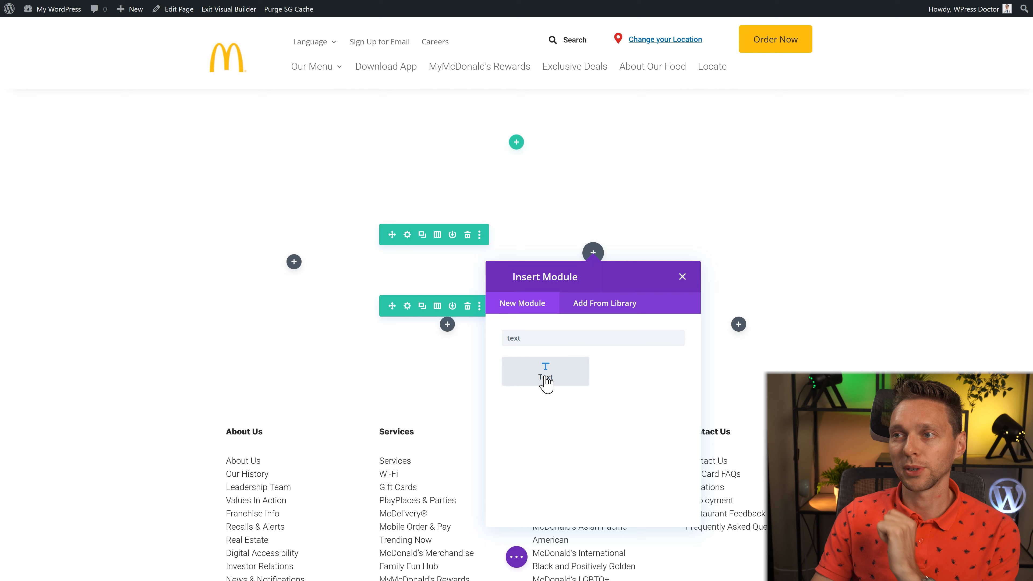
click(545, 379)
triple_click(80, 241)
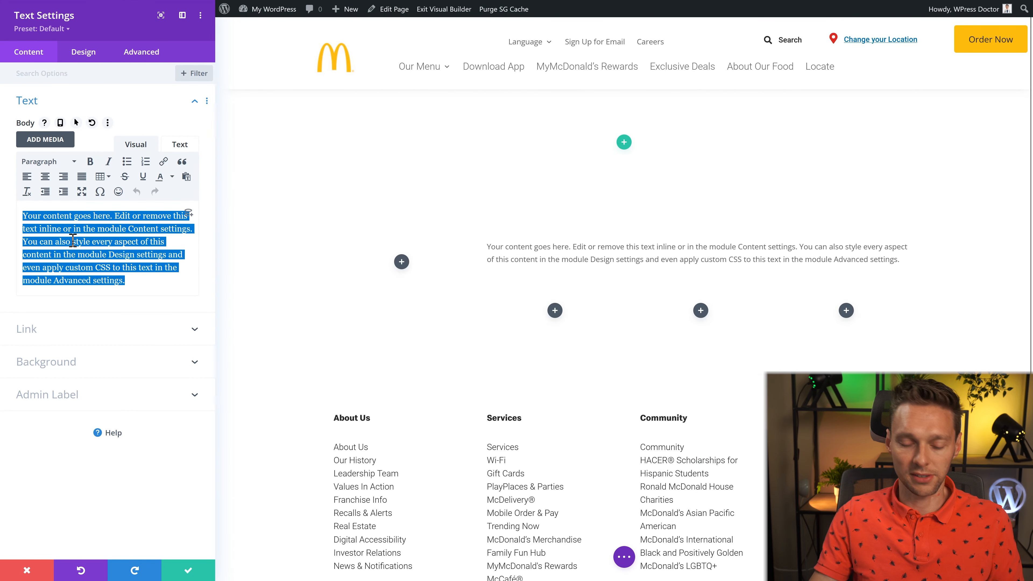
text(Burgers)
Style the Burgers text with a 54px size, the Speedee font and the near-black global color
triple_click(110, 213)
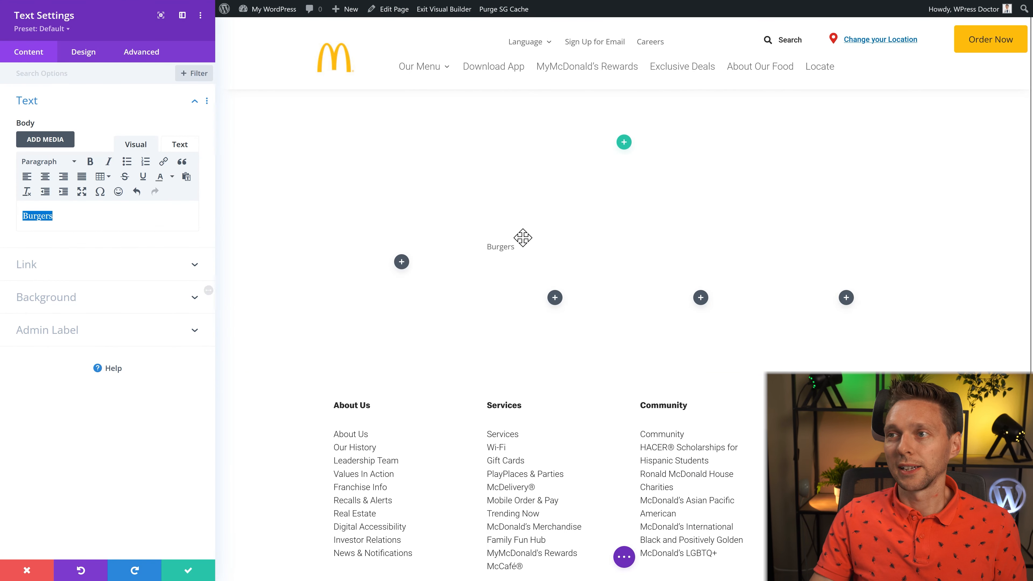
click(486, 240)
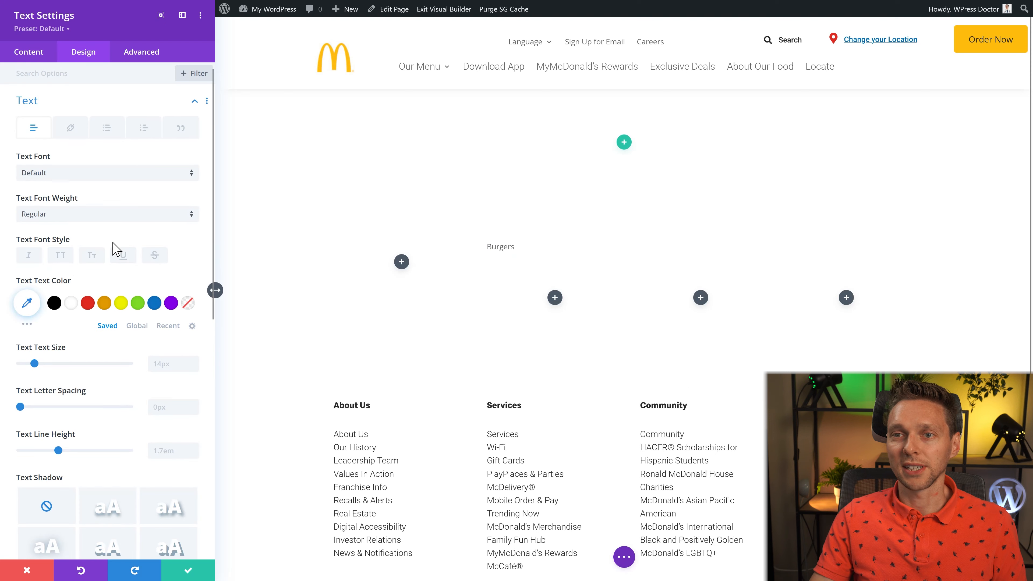
click(170, 360)
text(54)
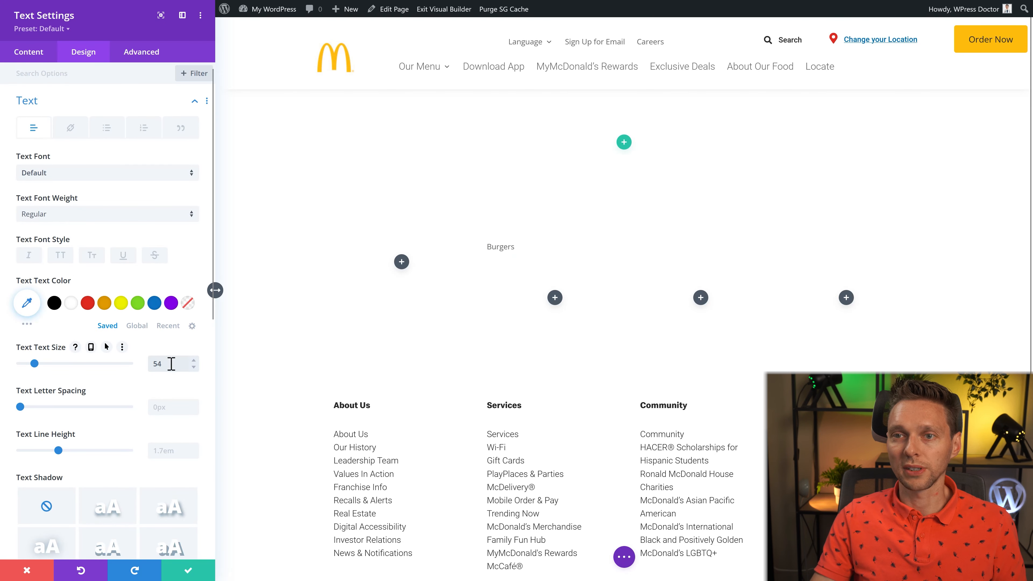
click(61, 174)
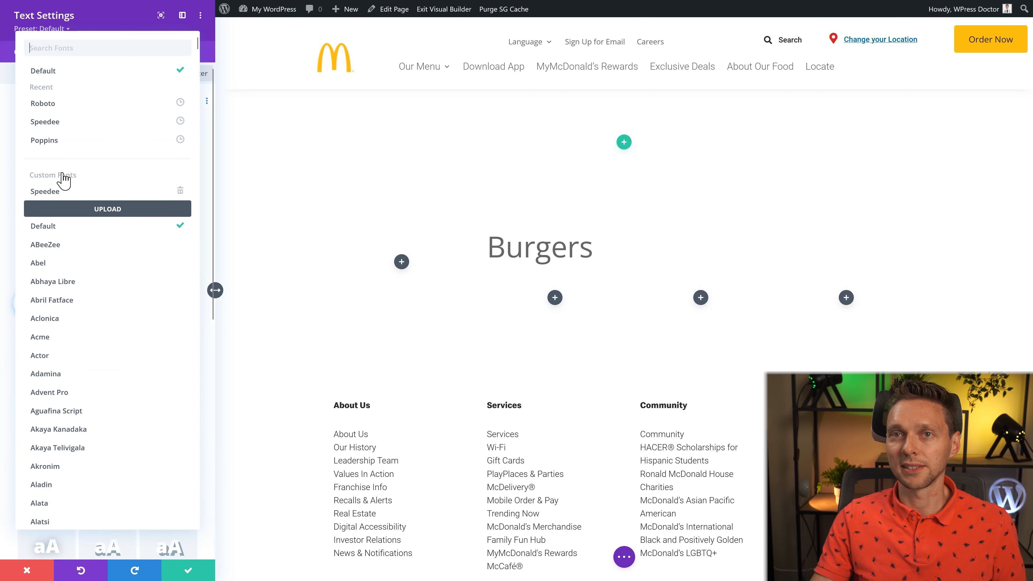
click(55, 124)
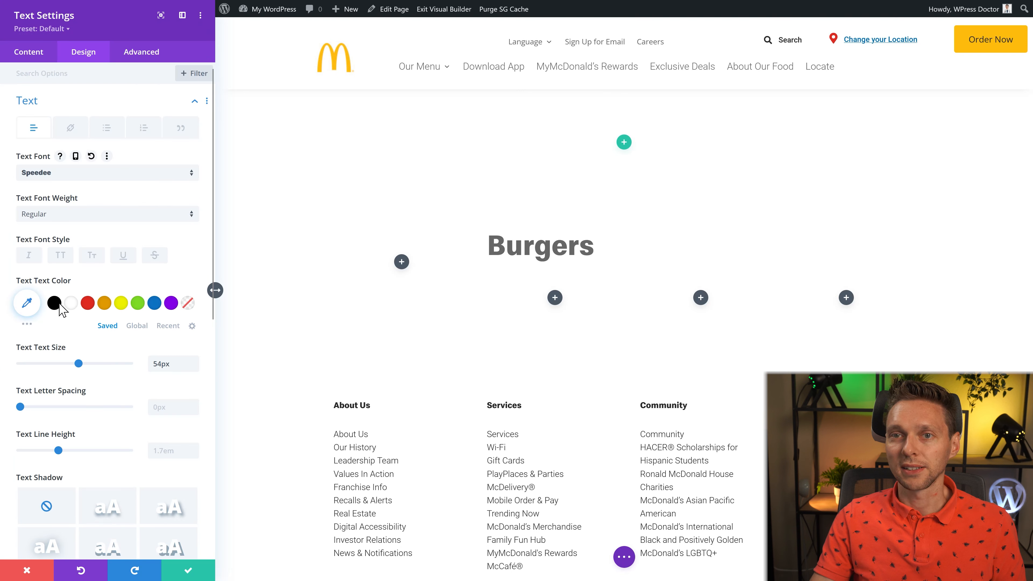
click(137, 326)
click(54, 303)
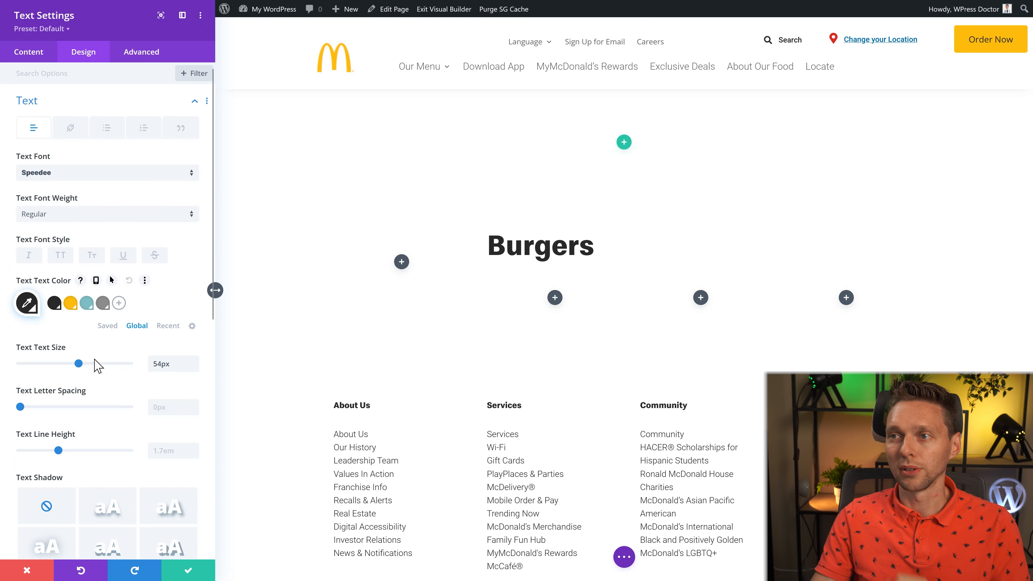
scroll(111, 363, down, 4)
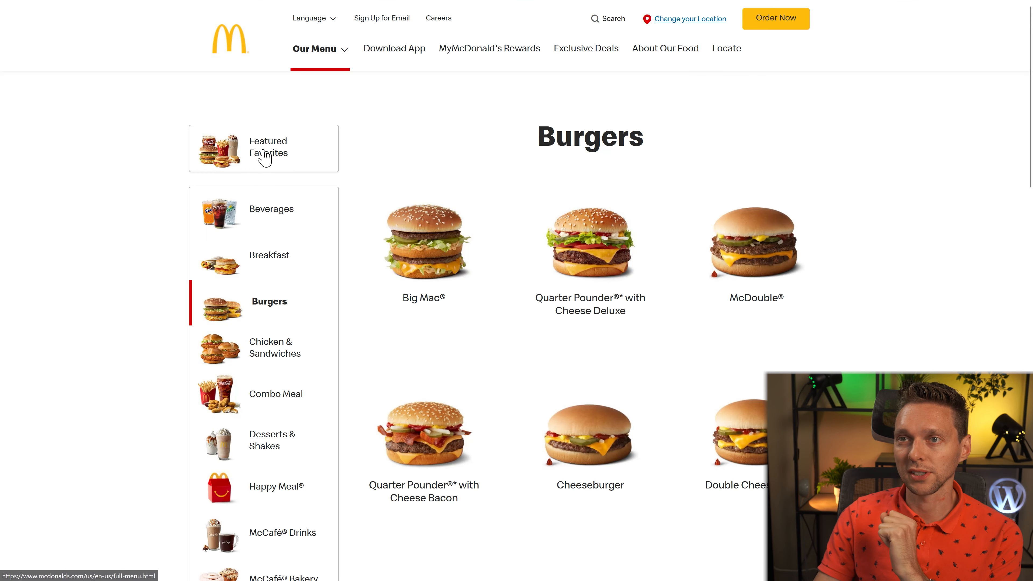
Look through the Featured Favorites, Breakfast and Beverages pages on the McDonald's site to study the sidebar's category links
click(268, 159)
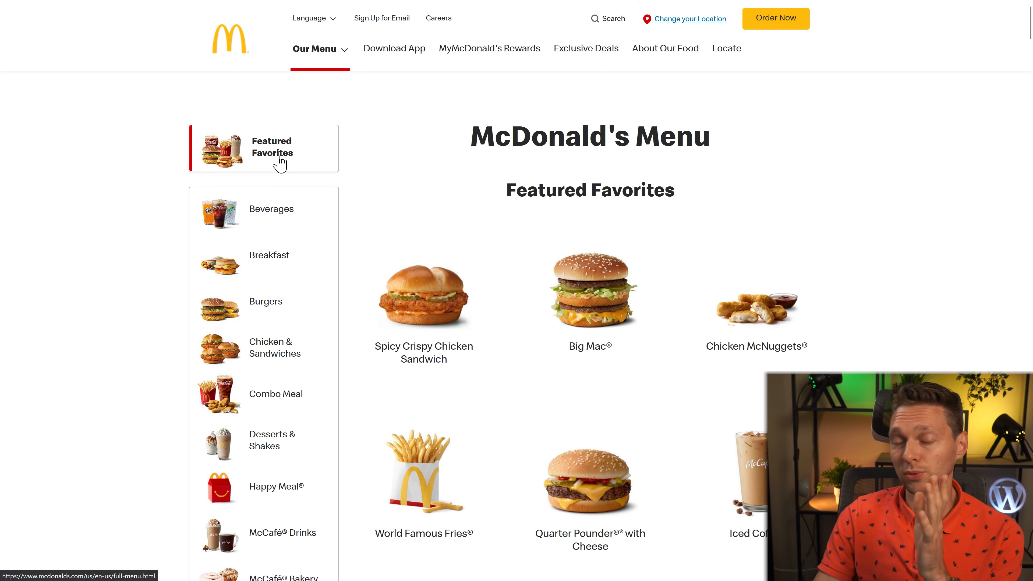
click(268, 208)
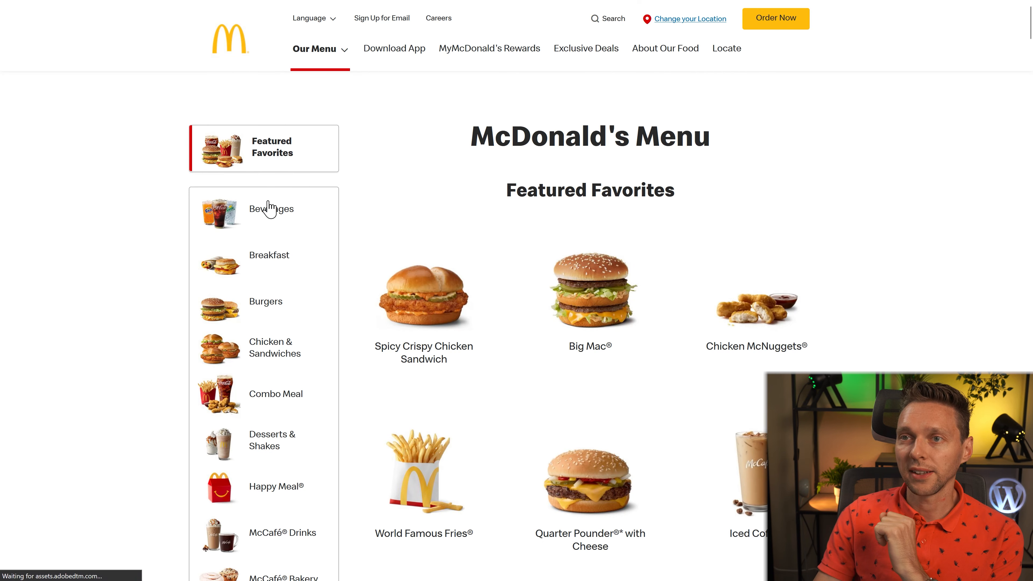
click(267, 301)
click(268, 332)
click(268, 256)
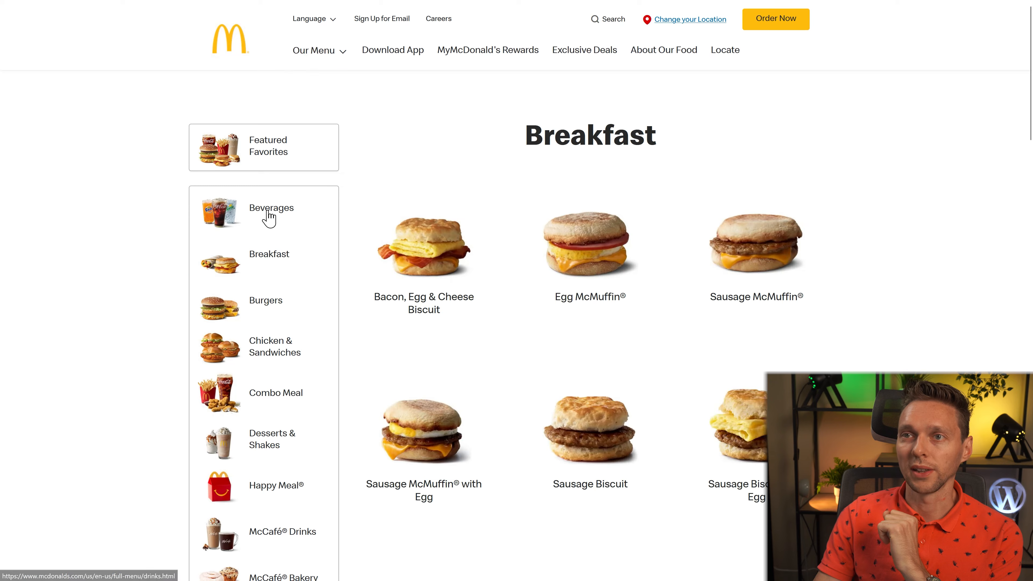
click(265, 212)
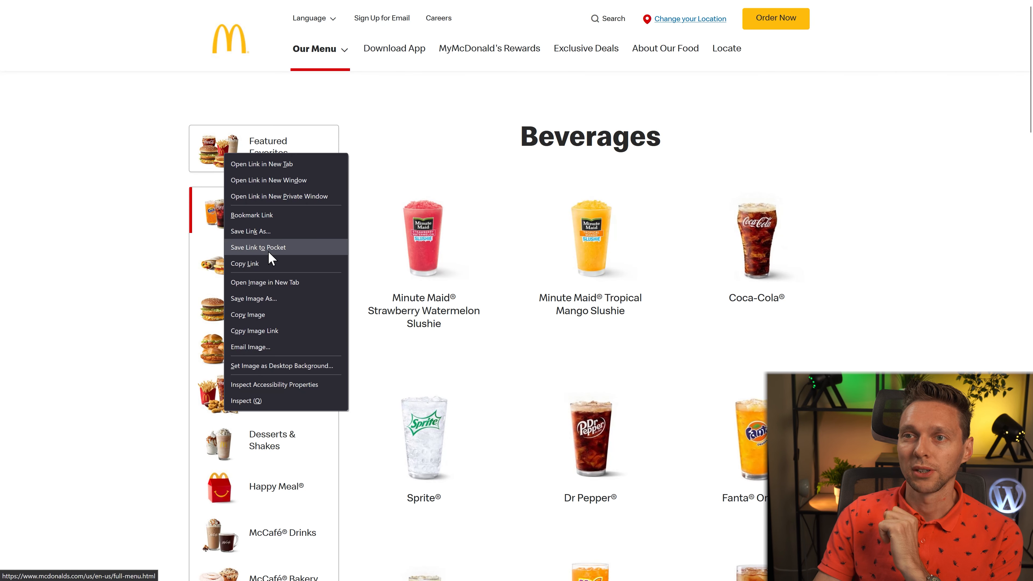
Save the Featured Favorites sidebar image from the McDonald's site and add a Blurb module to the Burgers page's narrow sidebar column
click(265, 299)
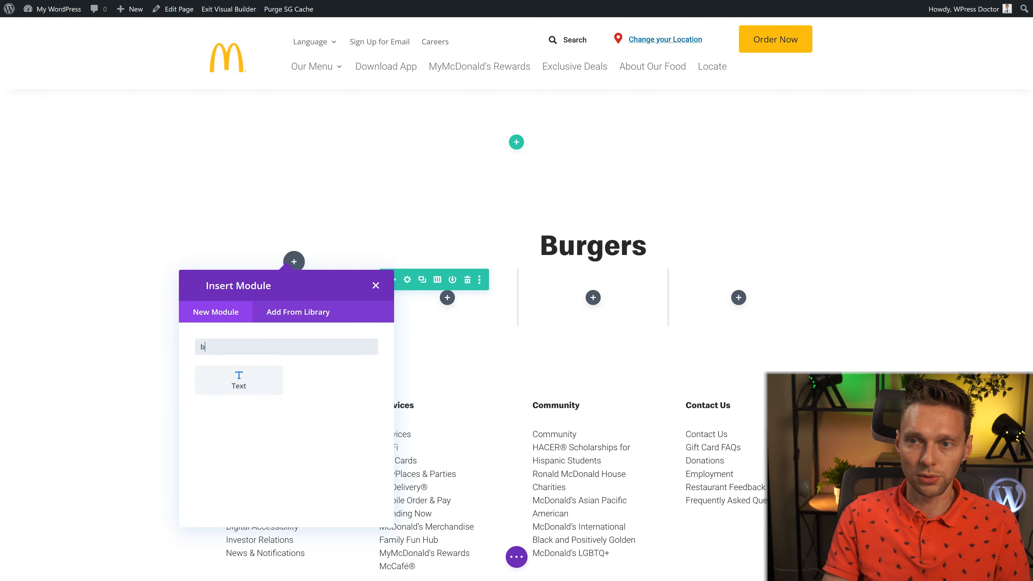
text(lurb)
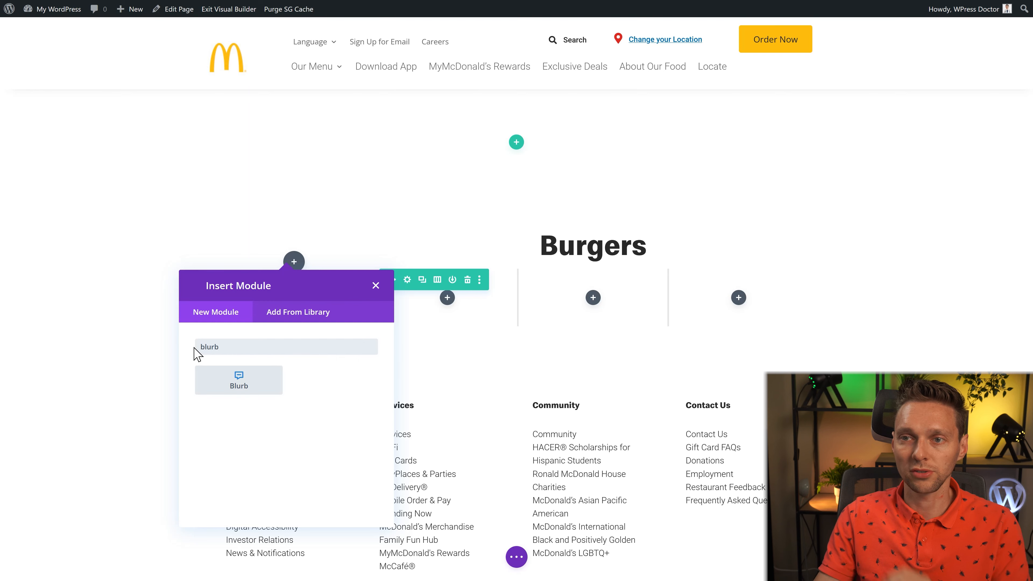
click(226, 387)
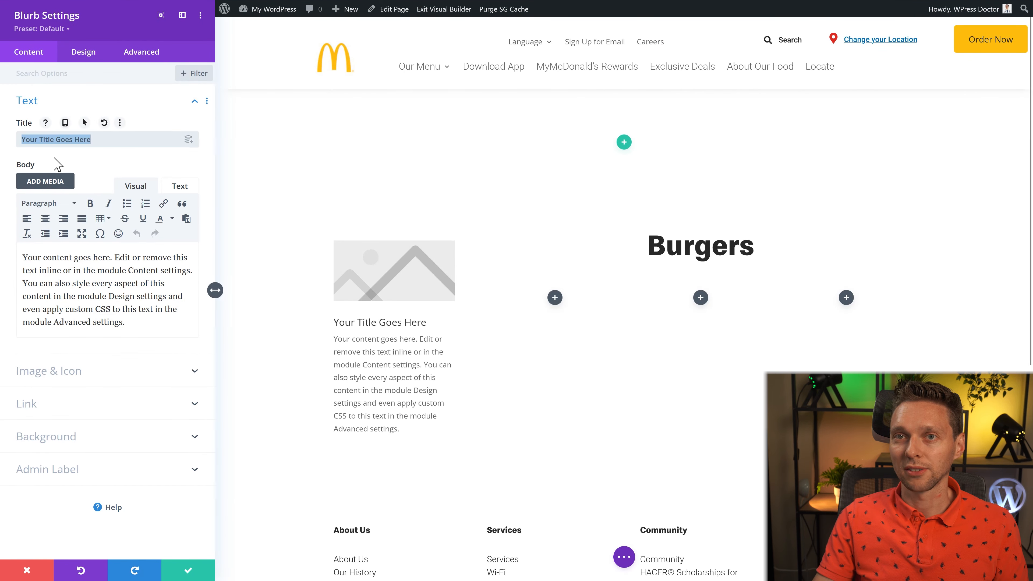
Title the blurb "Featured Favorites", clear its body text and assign the Featured Favorites image to it
text(Featured Favorites)
click(110, 291)
key(ctrl+a)
key(BackSpace)
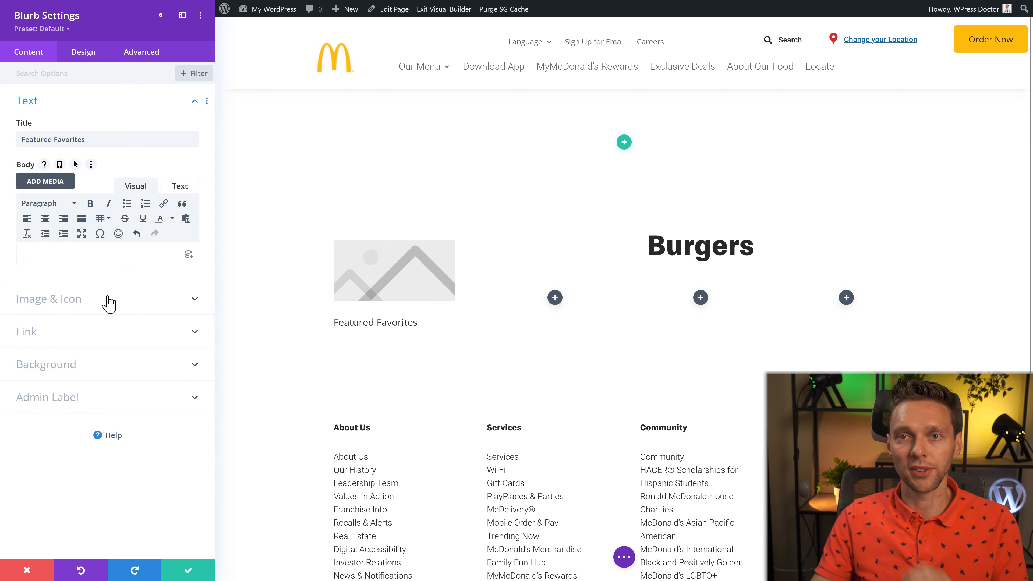
click(107, 305)
click(71, 247)
click(165, 55)
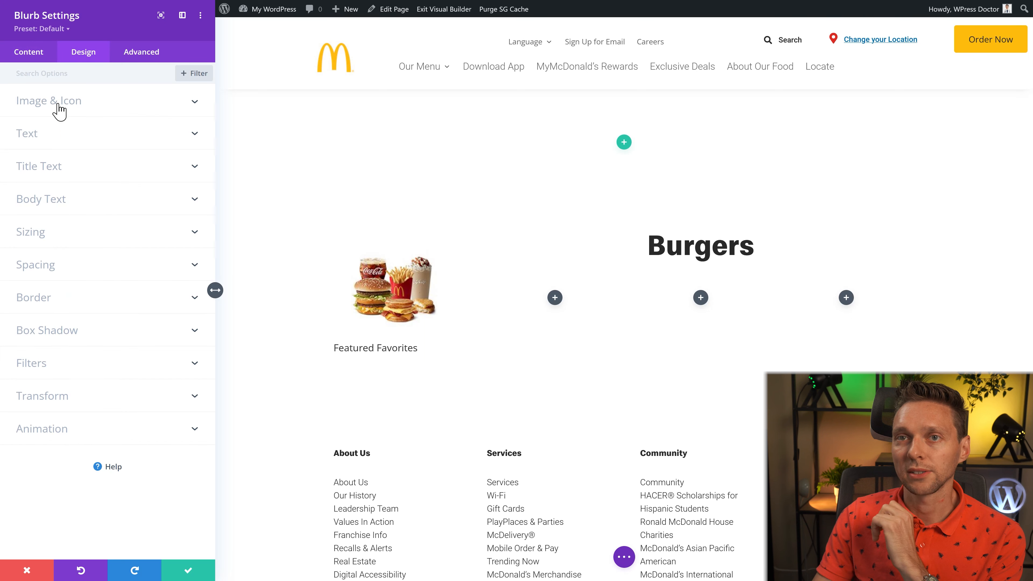
Place the blurb's image to the left of its title and set the image width to 100px
click(59, 111)
click(72, 206)
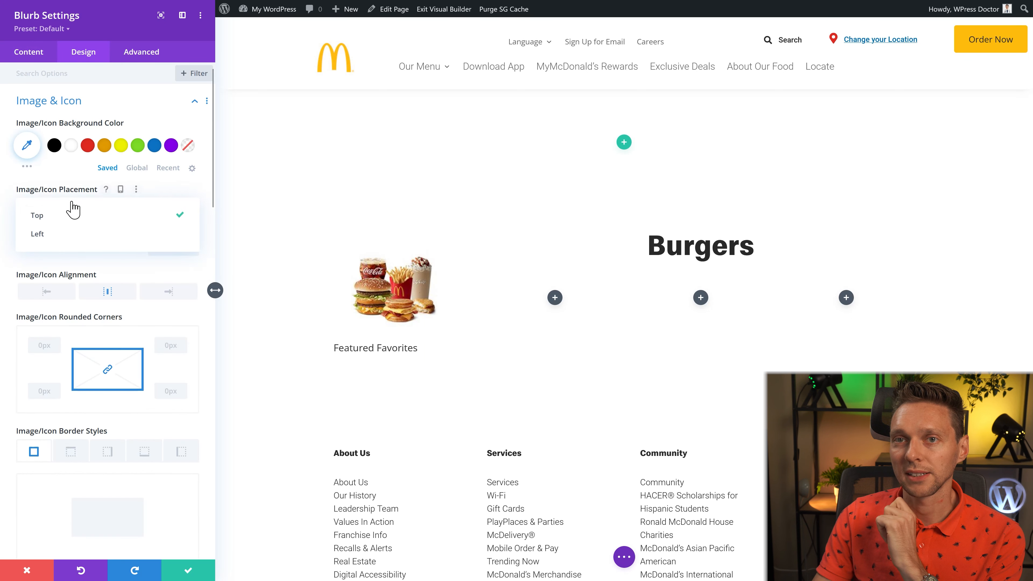
click(58, 234)
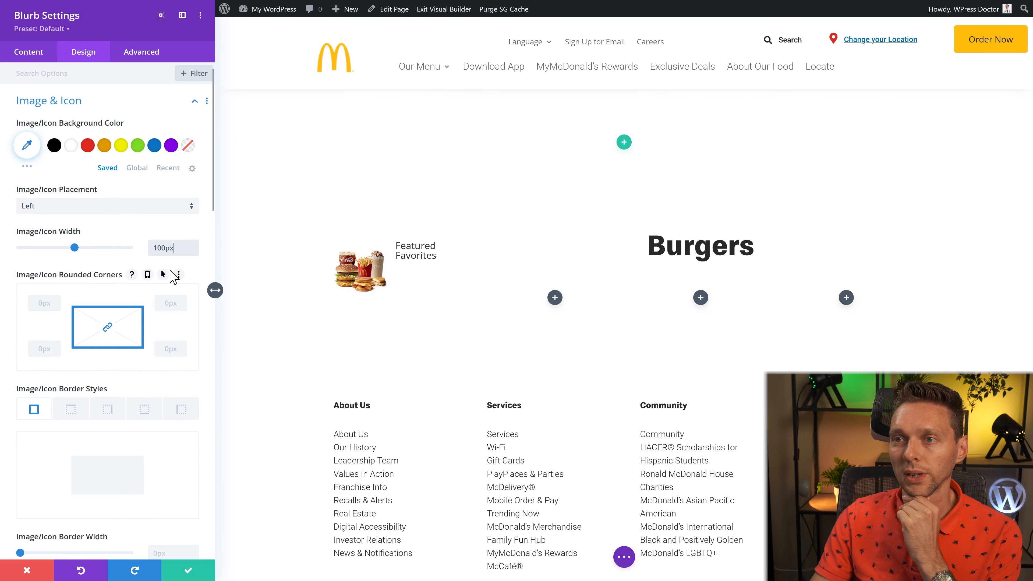
Try the Speedee font on the Featured Favorites blurb title
click(396, 246)
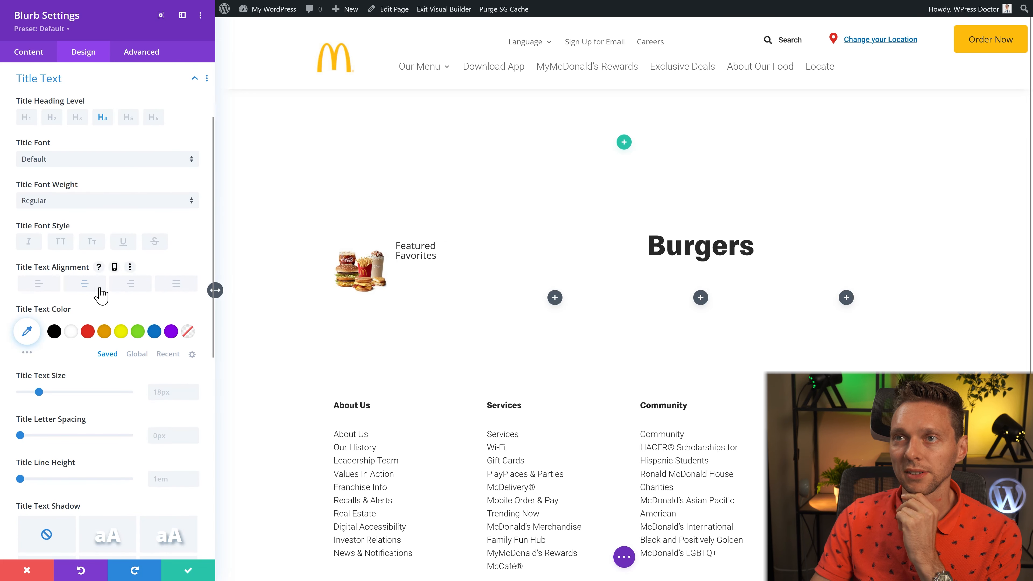
click(70, 159)
click(65, 124)
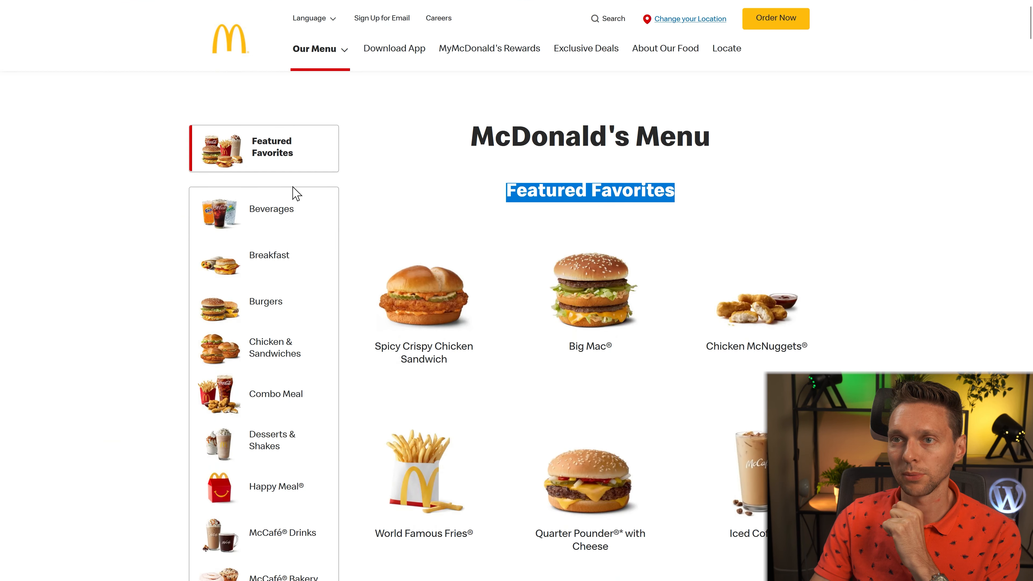
Compare the sidebar title lettering on the McDonald's site and set the Featured Favorites blurb's title font to Poppins
click(291, 216)
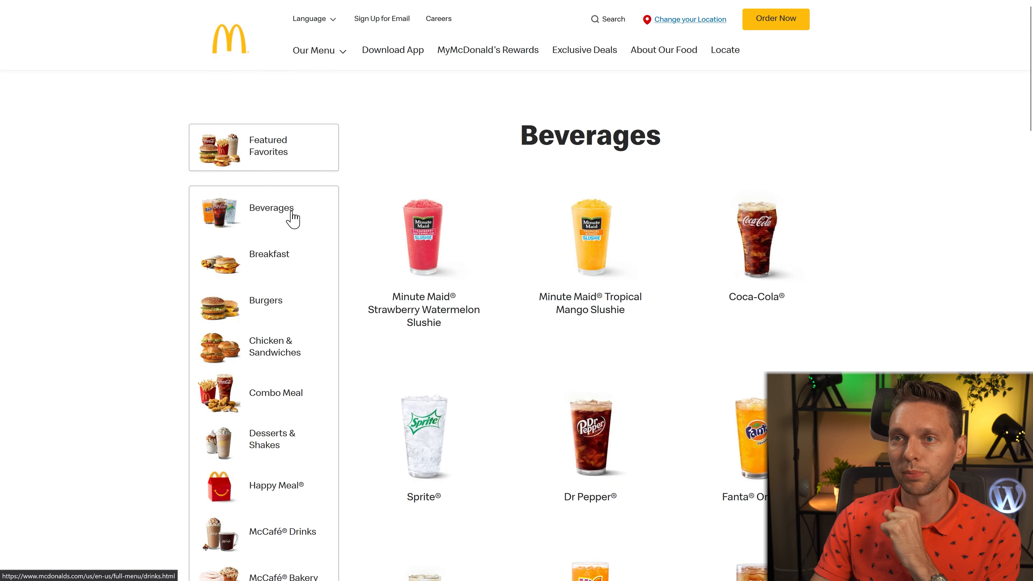
click(272, 157)
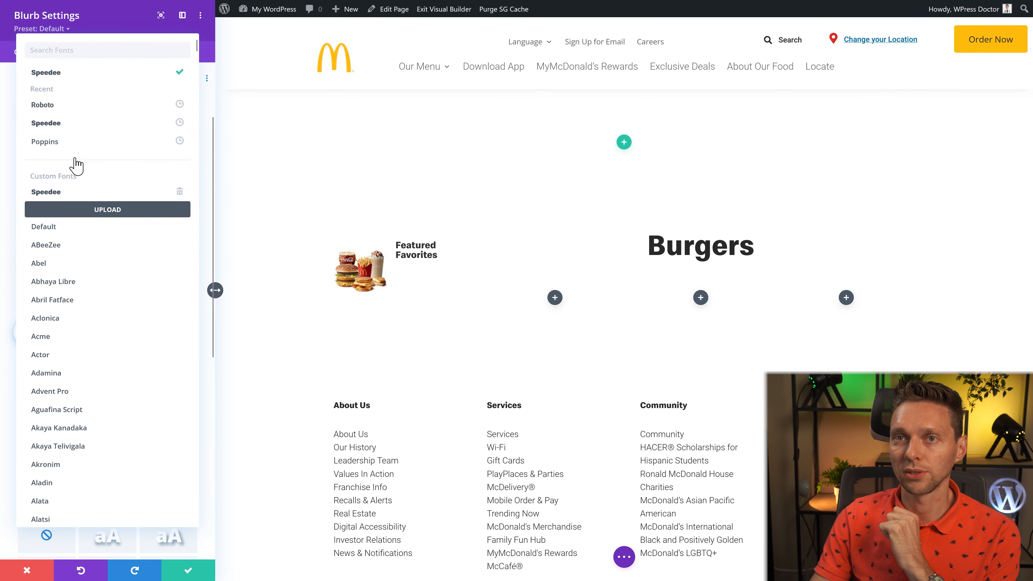
click(65, 134)
click(47, 158)
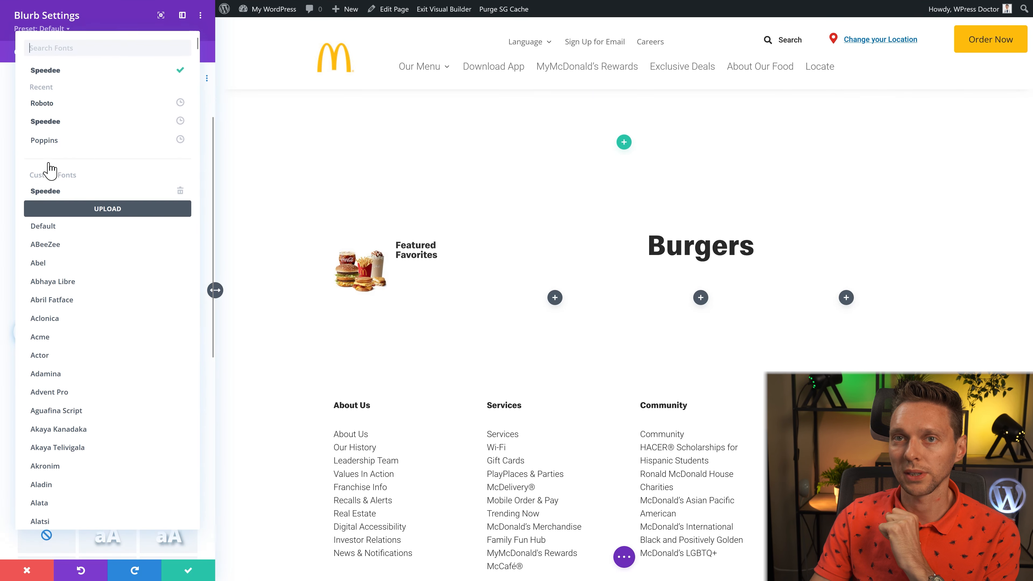
click(50, 139)
click(62, 201)
click(57, 267)
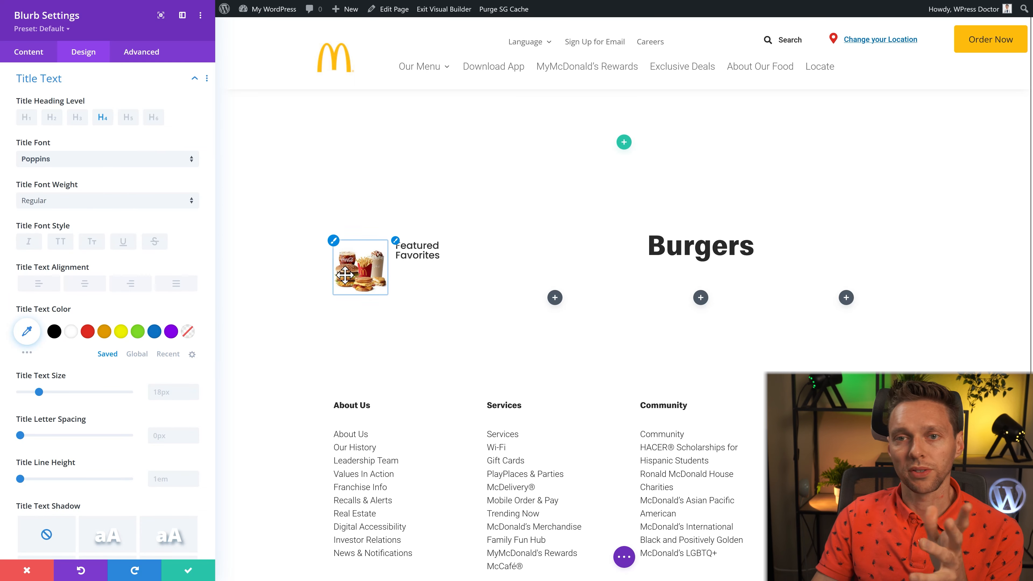
Add the custom CSS "margin-top: 35px;" to the Featured Favorites blurb's title element
click(140, 52)
click(71, 138)
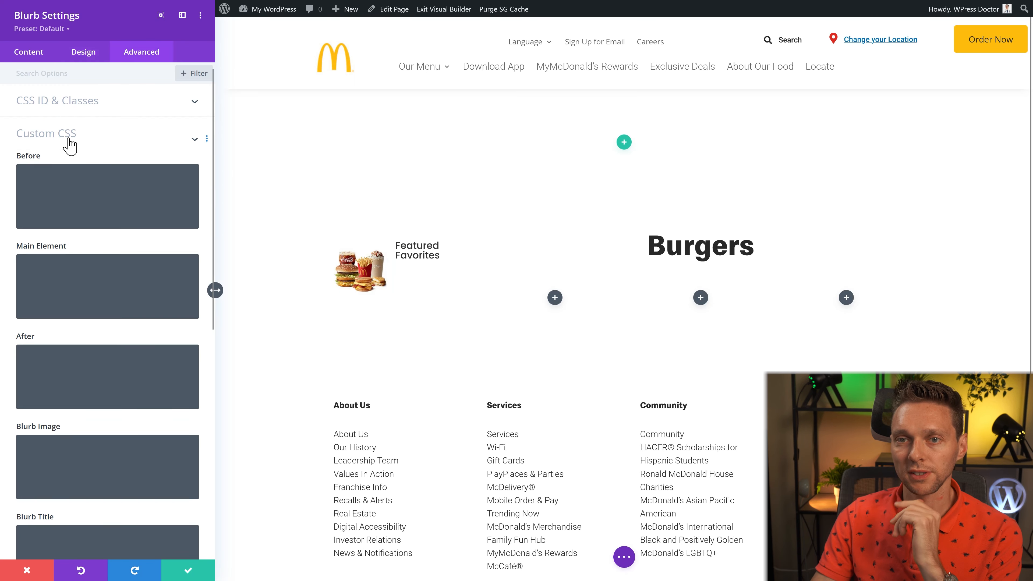
scroll(74, 378, down, 3)
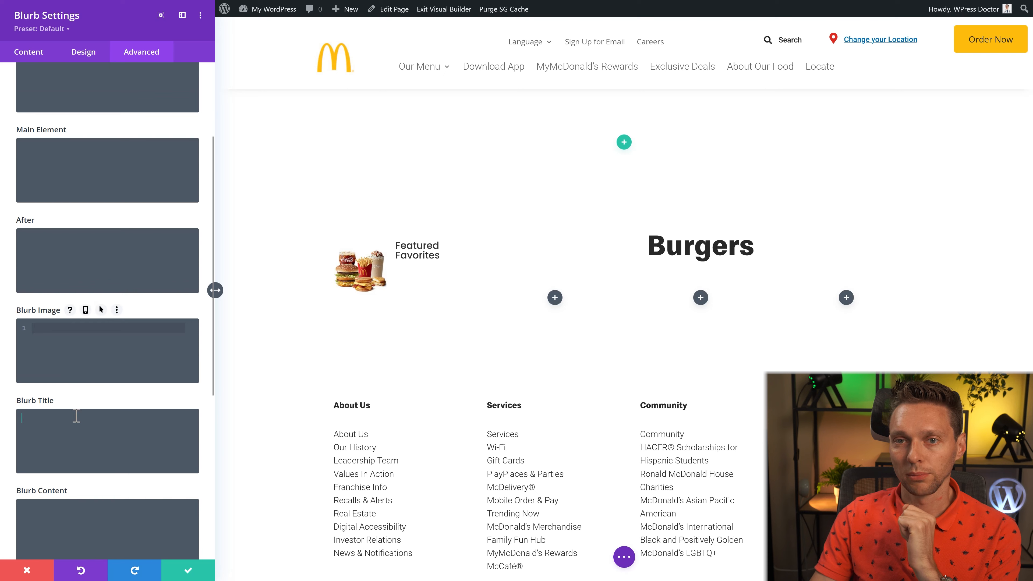
scroll(85, 440, down, 2)
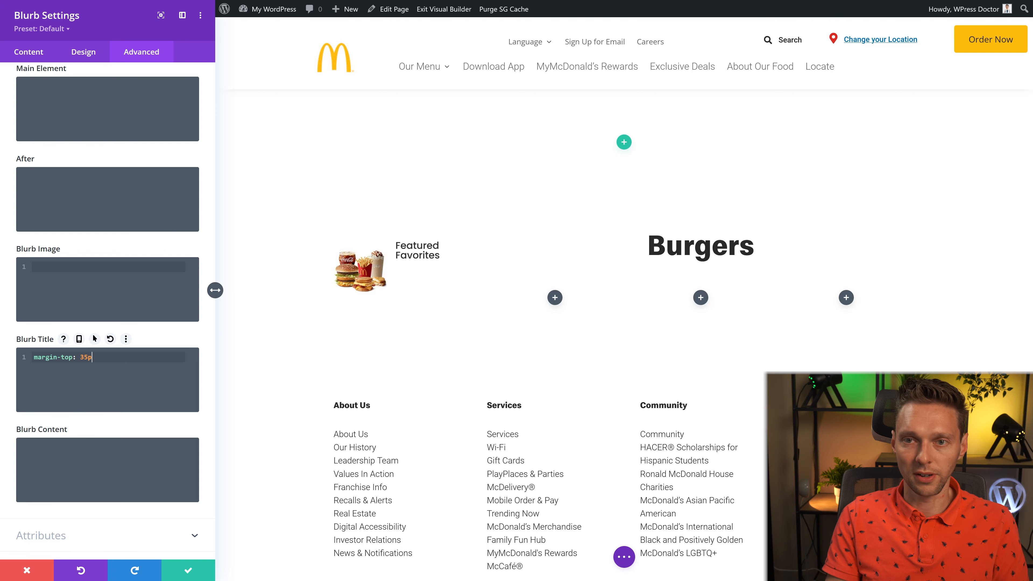
text(x;)
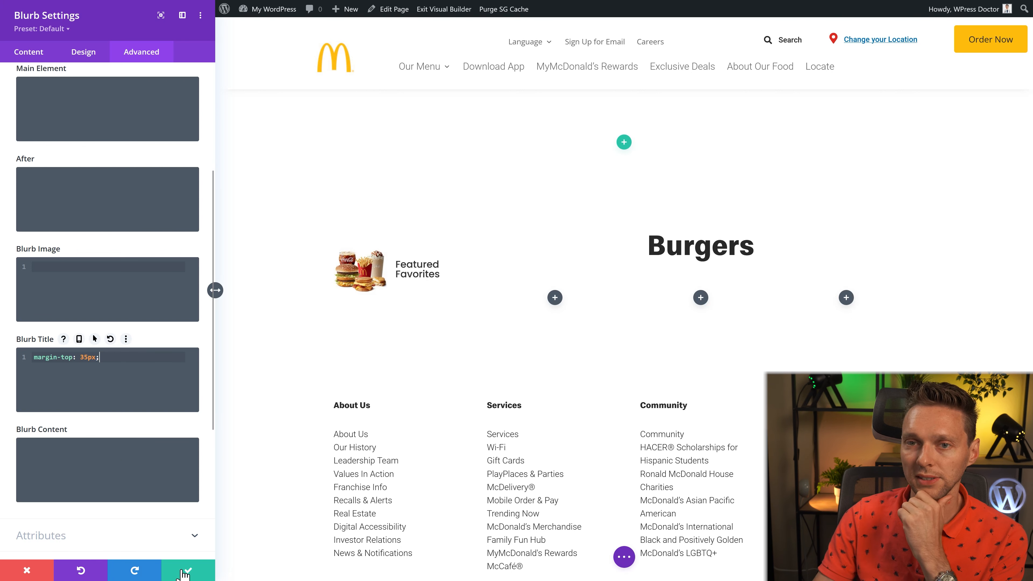
Check the sidebar box outline on the McDonald's site and give the Featured Favorites blurb a 1px border on all sides
click(83, 52)
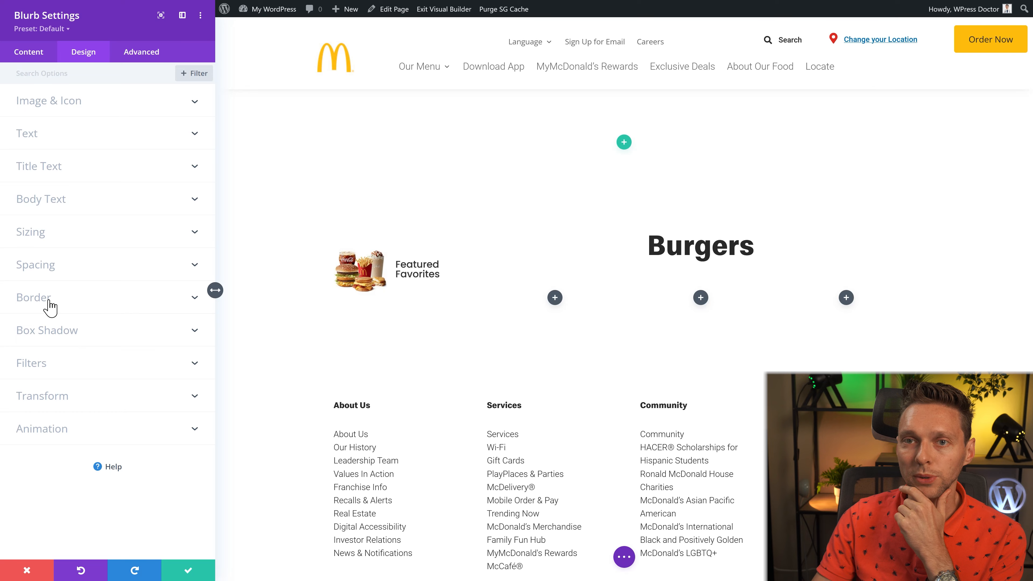
click(50, 308)
click(390, 11)
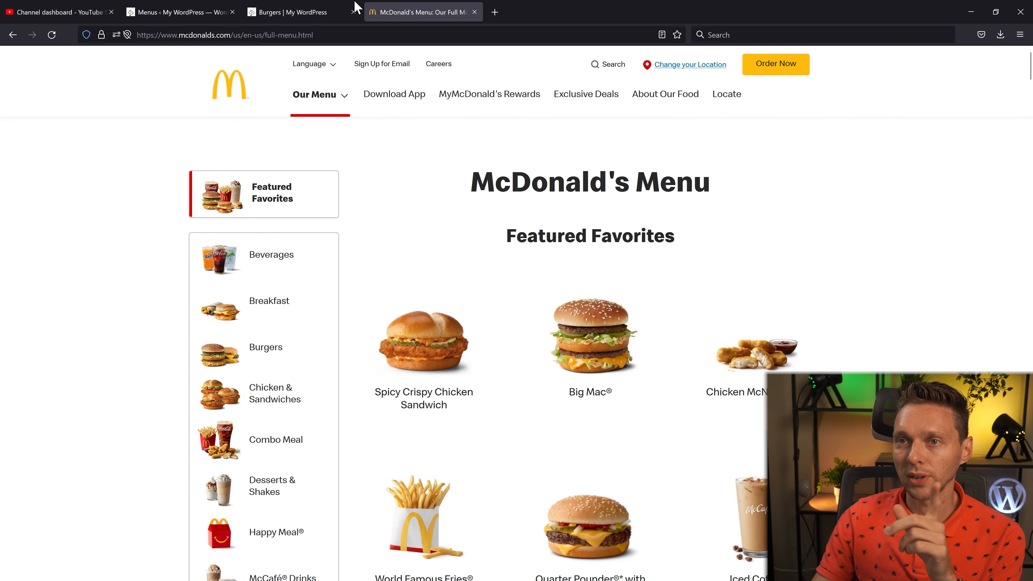
click(312, 6)
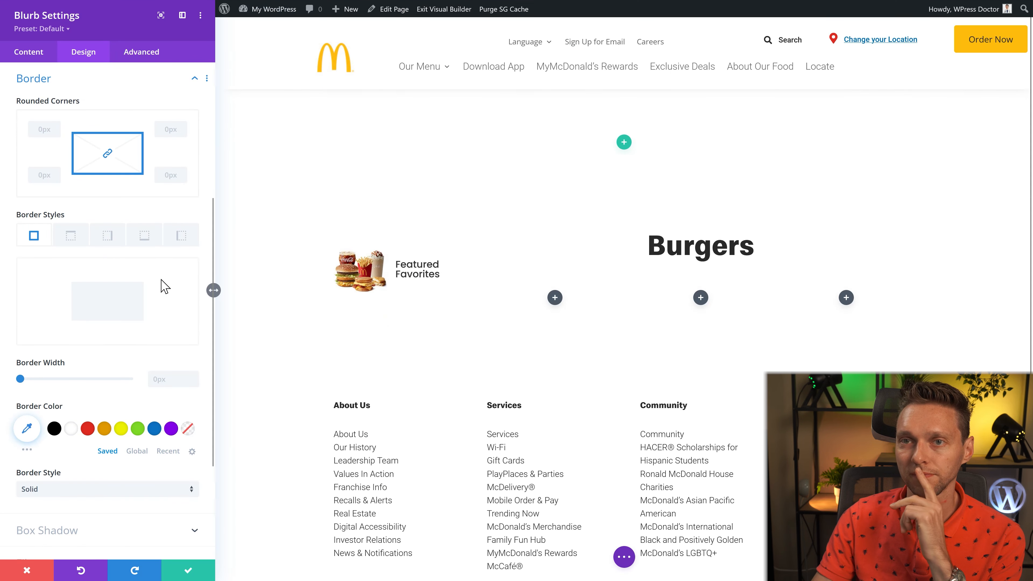
click(193, 377)
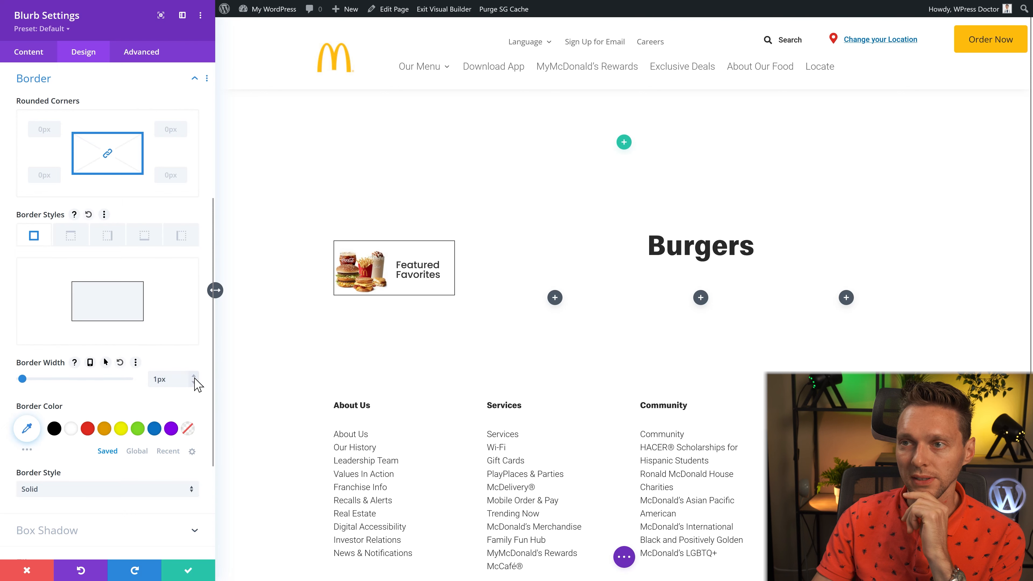
Set the blurb's rounded corners to 0.25rem and its border color to #adadad, and save the module
click(383, 9)
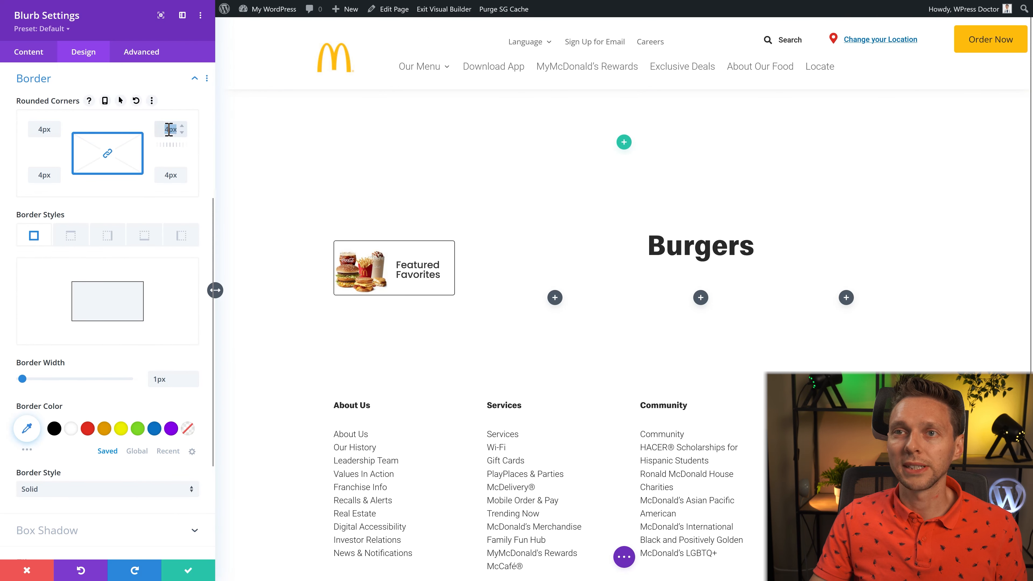
text(0.25rem)
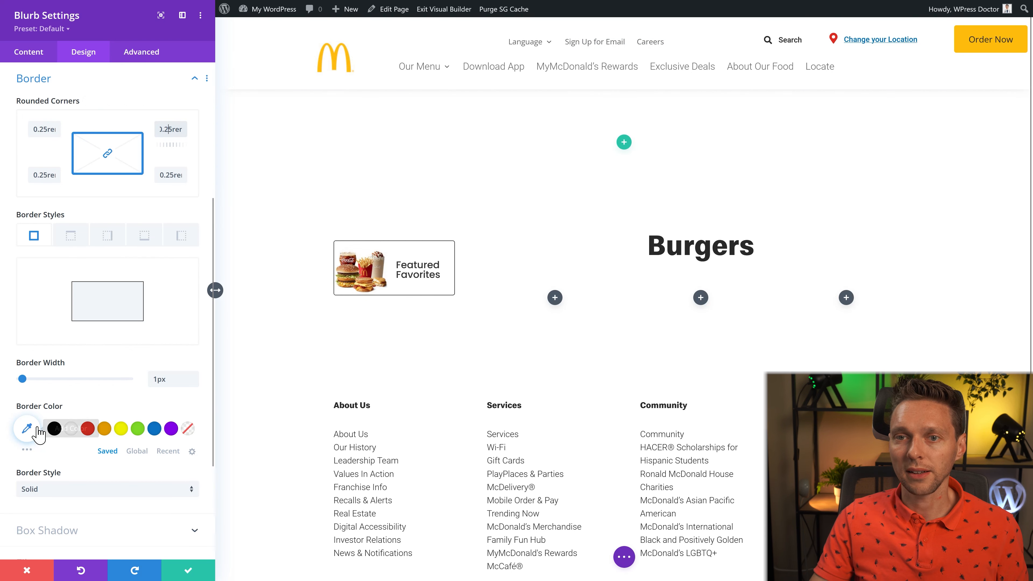
click(27, 428)
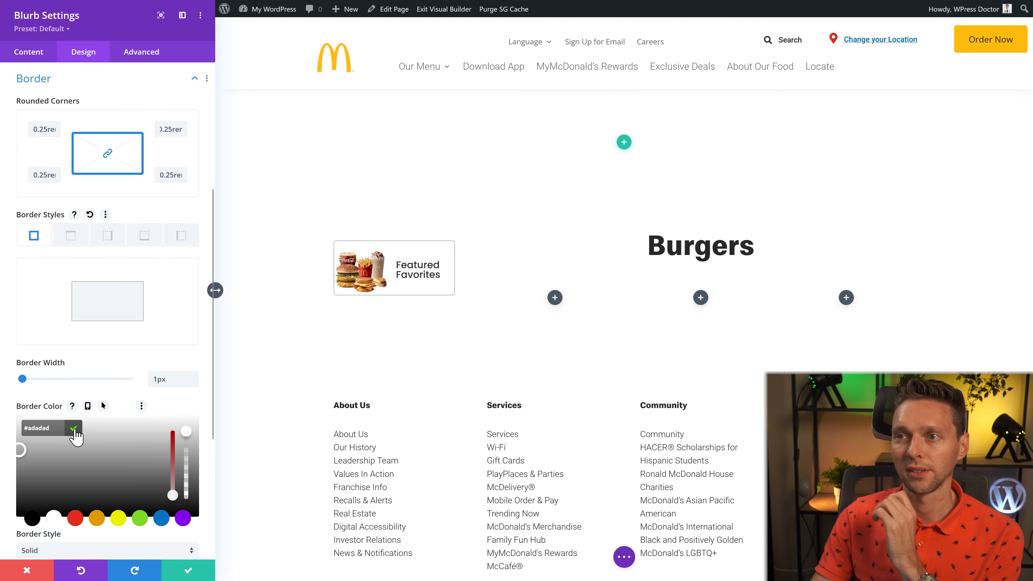
click(73, 428)
click(207, 570)
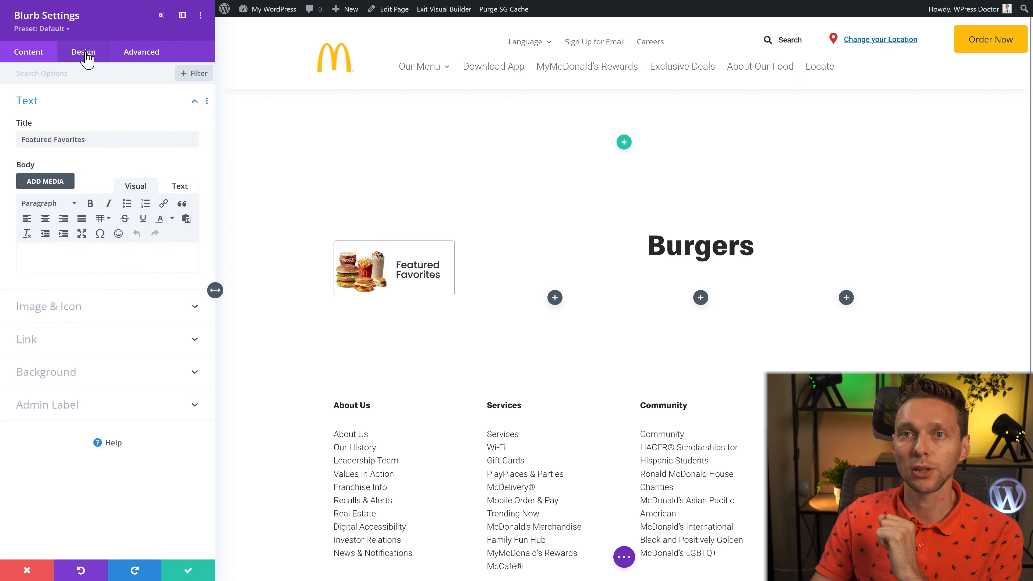
Set the Featured Favorites blurb's left padding to 15px and save the module
click(85, 53)
click(45, 260)
scroll(44, 272, down, 2)
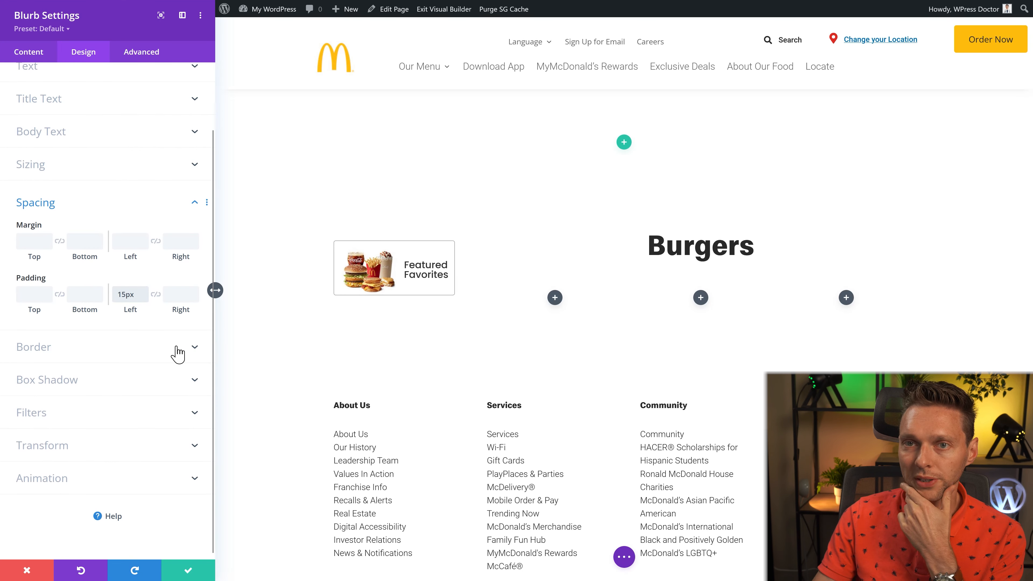
click(183, 570)
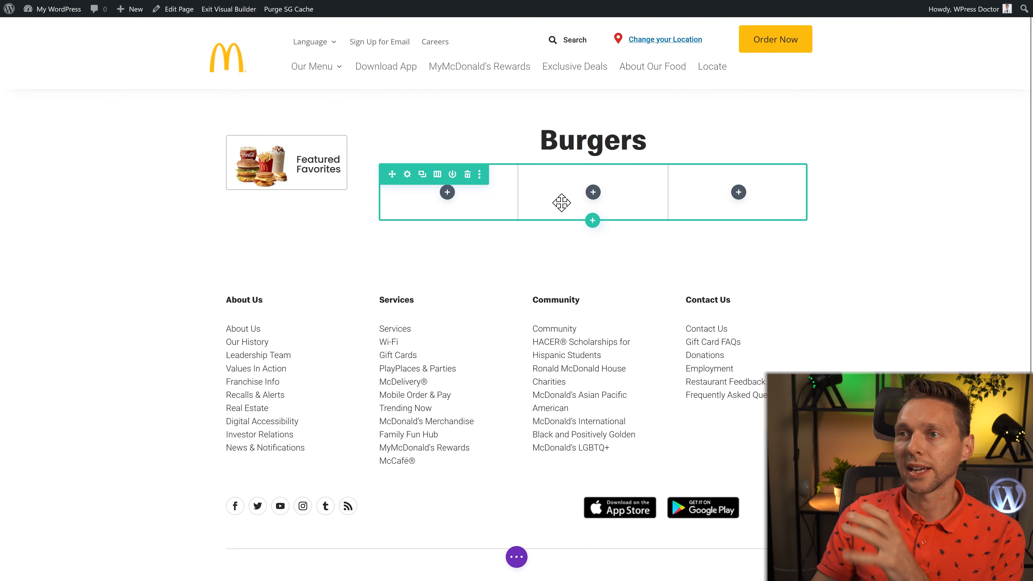
Save the Big Mac image from the McDonald's Burgers page and return to the page builder
key(F11)
key(ctrl+Tab)
right_click(438, 231)
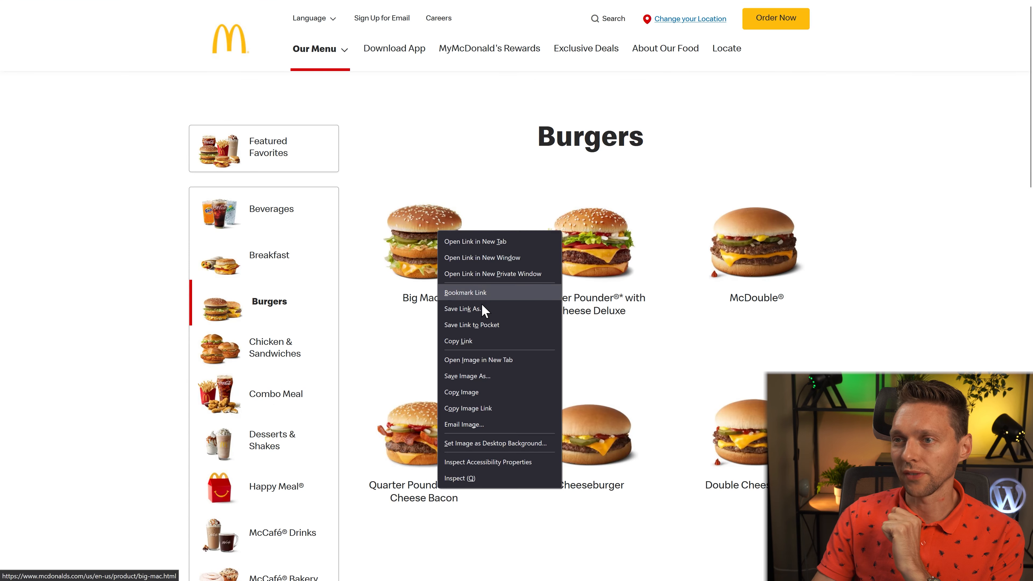
click(321, 9)
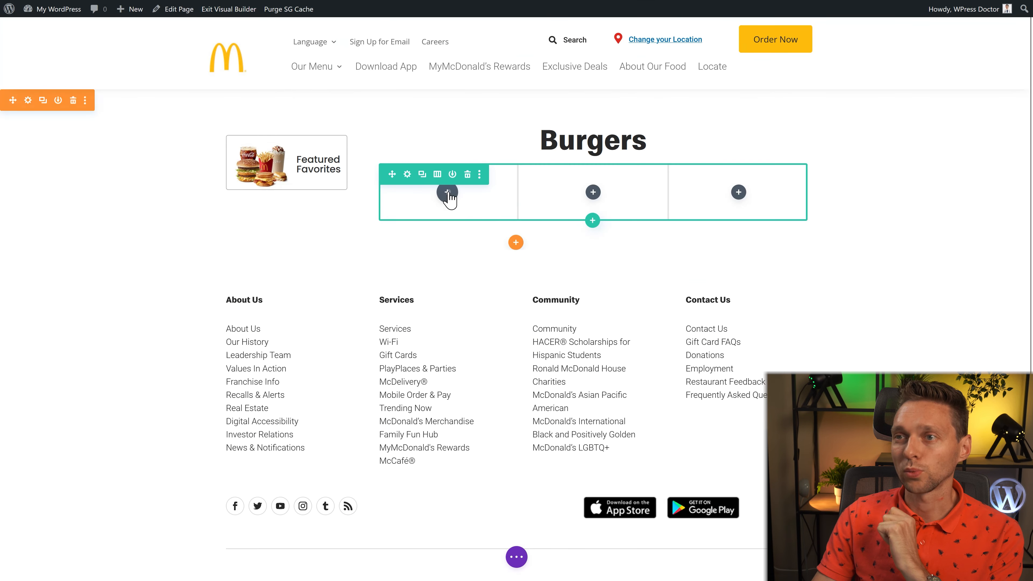
Add a Blurb module to the first product column, titled "Big Mac®" with an empty body
click(448, 192)
text(blurb)
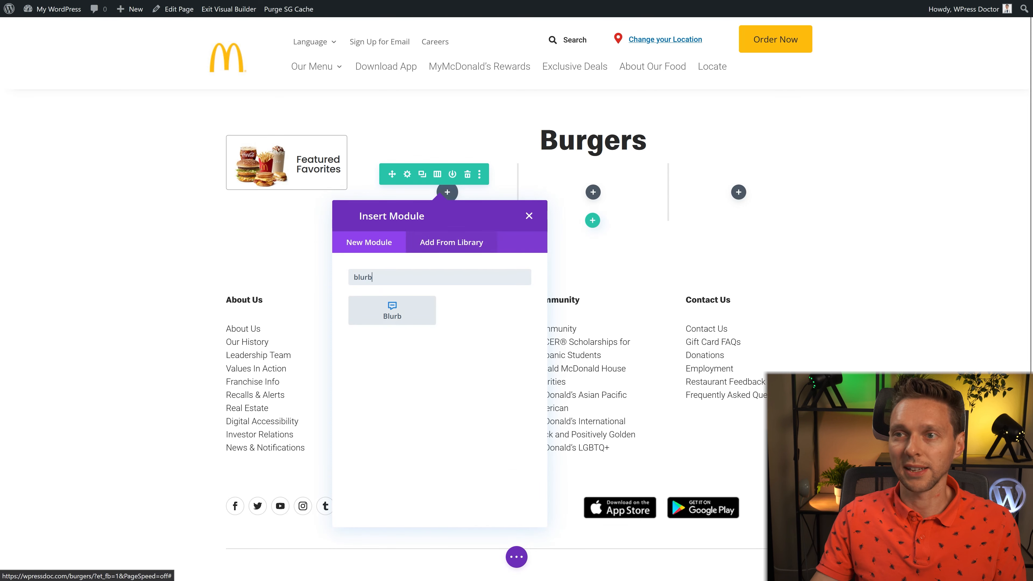
click(388, 311)
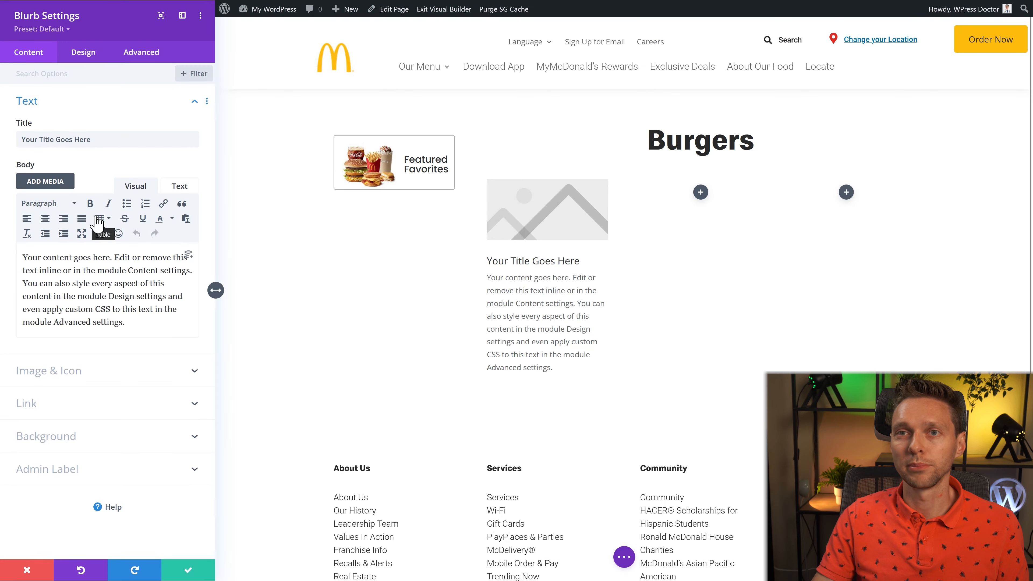
triple_click(106, 138)
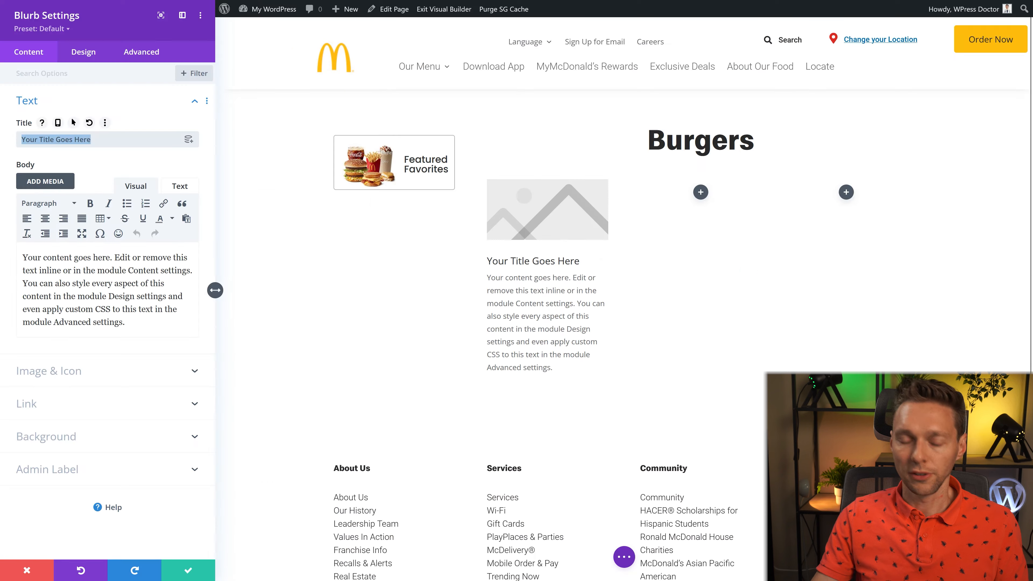
text(Big Mac®)
triple_click(143, 326)
key(BackSpace)
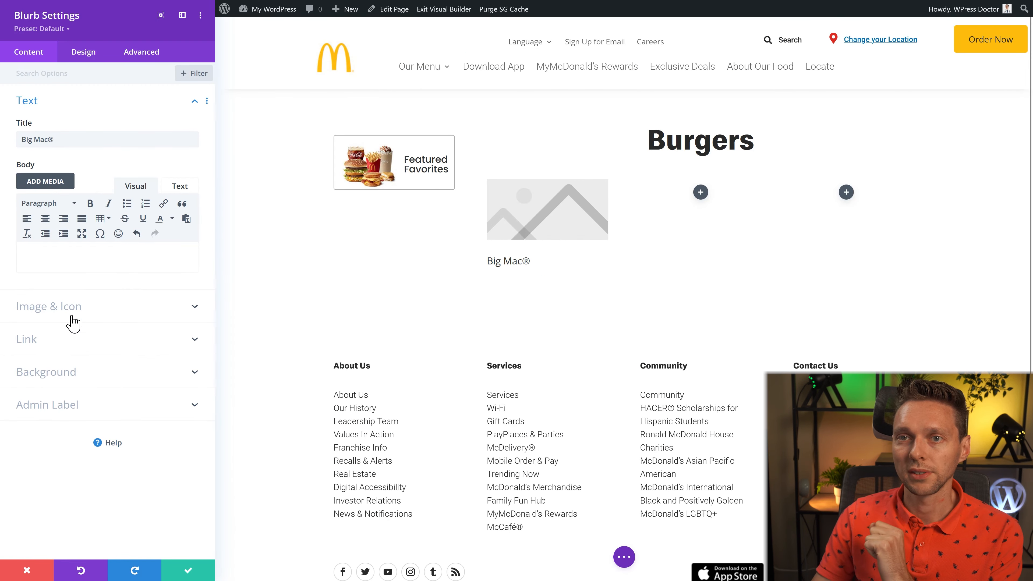
Set the Big Mac picture as the blurb's image, centre its title, set the title size to 20 and change the title font
click(69, 311)
click(116, 275)
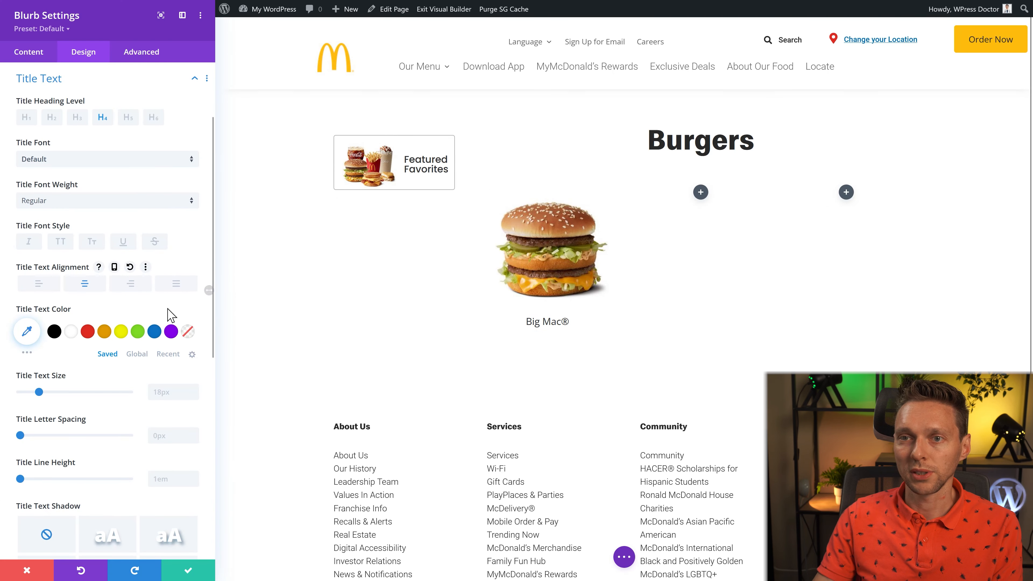
click(168, 400)
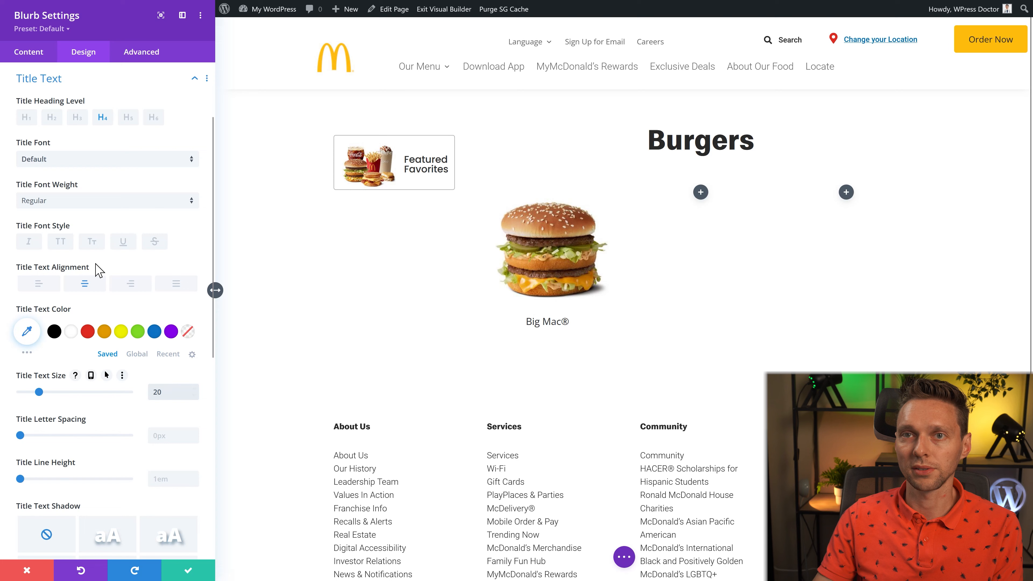
click(73, 159)
click(53, 141)
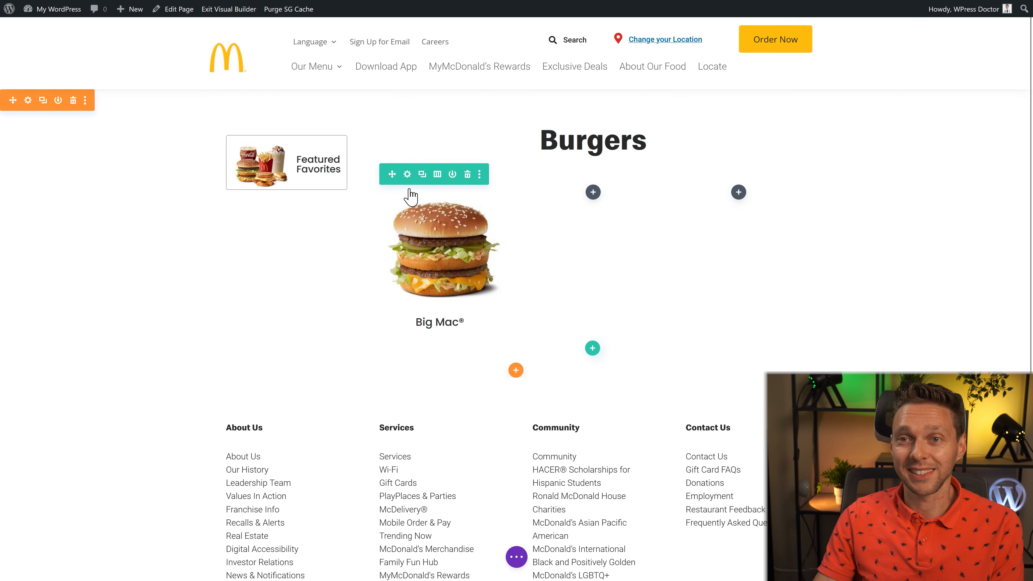
Remove the product row's two empty columns, duplicate the Big Mac column twice and save the row
click(408, 183)
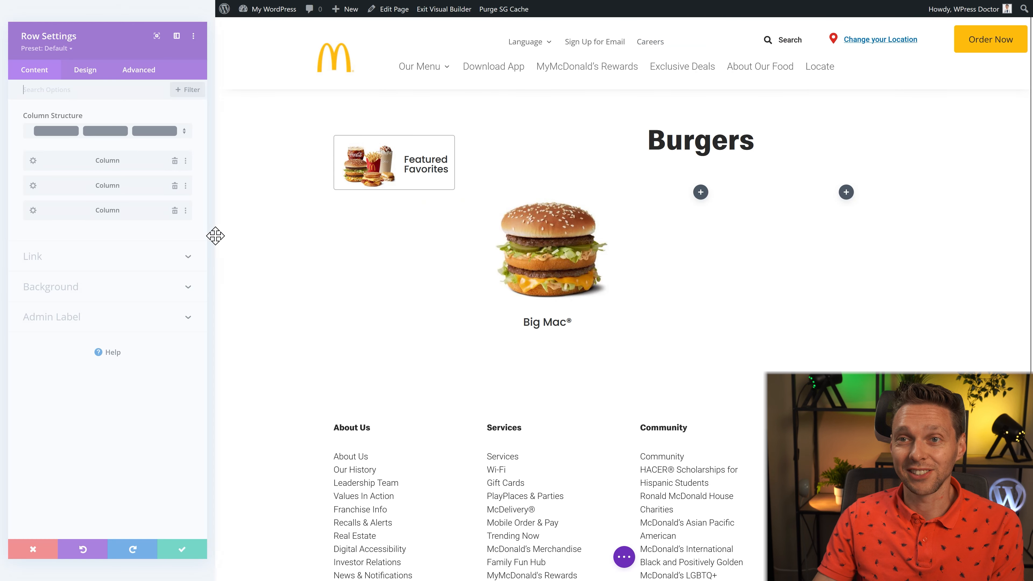
click(181, 176)
click(180, 176)
click(40, 149)
click(40, 150)
click(187, 578)
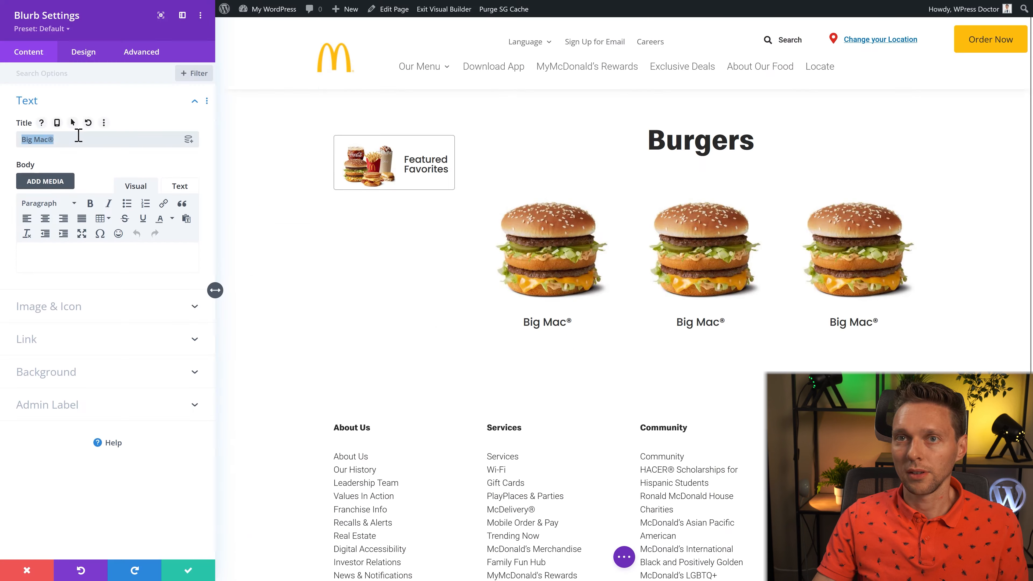
Change the second blurb to "Quarter Pounder®* with Cheese Deluxe" and the third to "McDouble®", each with its matching burger image
text(Quarter Pounder®* with Cheese Deluxe)
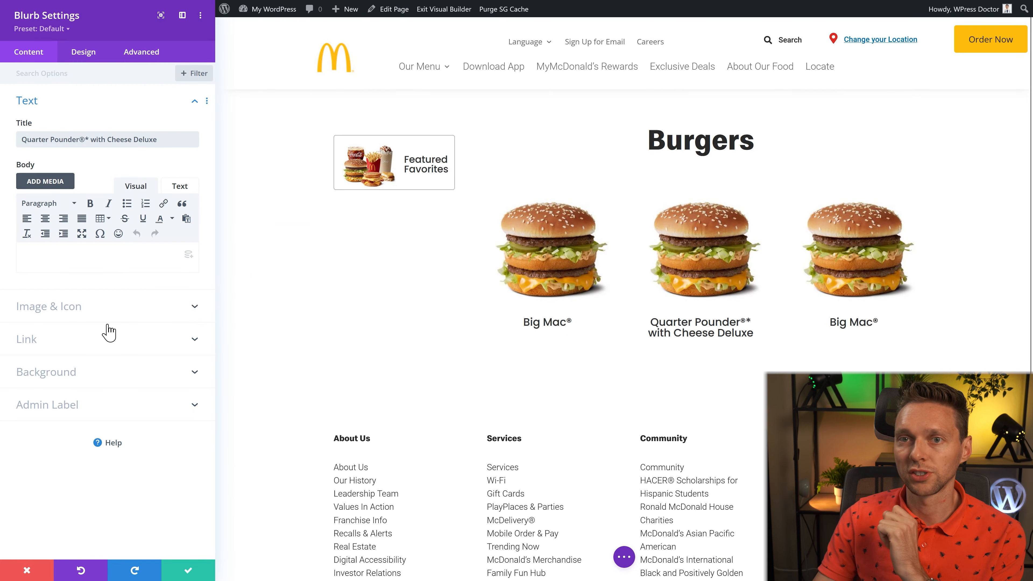
click(74, 317)
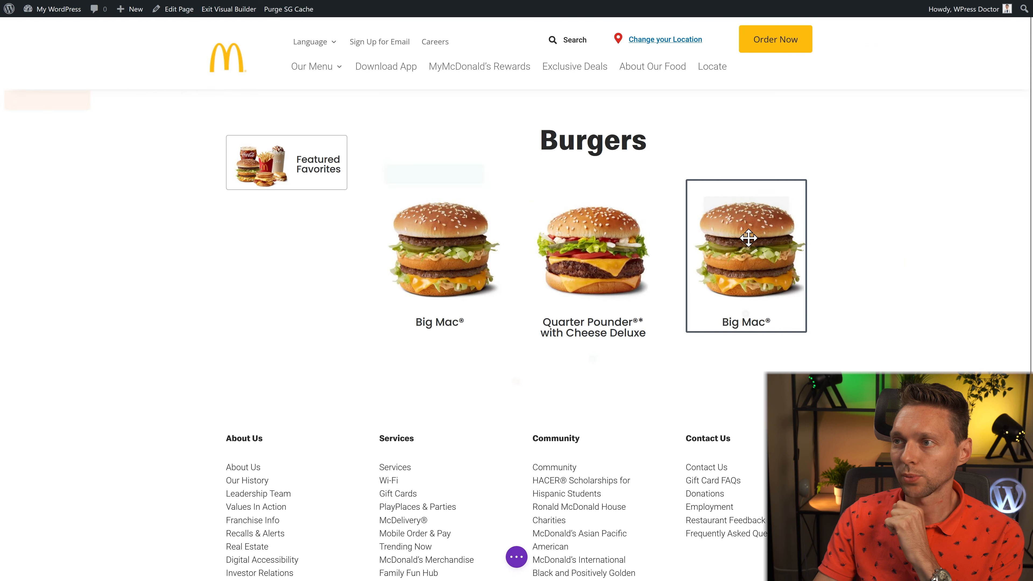
click(728, 206)
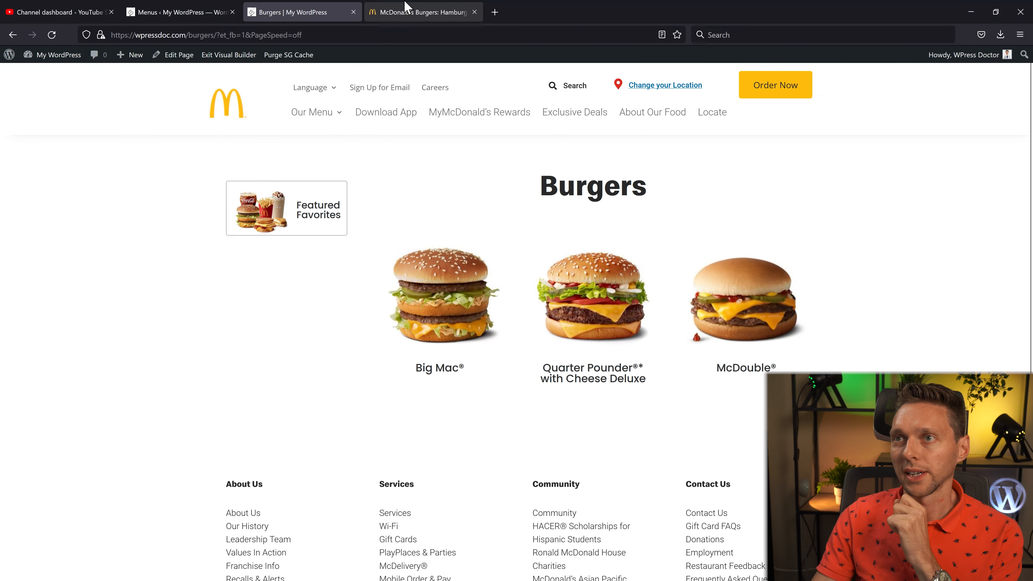
Compare the product blurbs' size and spacing with the original McDonald's Burgers page
click(405, 6)
click(312, 7)
click(381, 7)
click(319, 7)
click(376, 7)
click(304, 7)
click(379, 7)
click(303, 6)
click(378, 7)
click(303, 7)
click(379, 7)
click(312, 7)
click(378, 7)
click(299, 7)
click(399, 6)
click(317, 7)
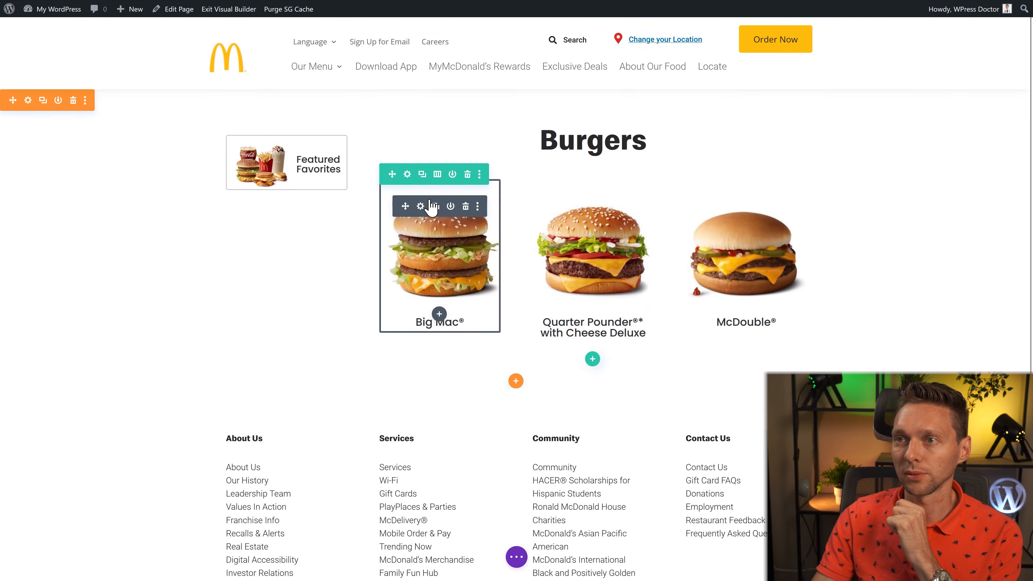
Enable a custom gutter width of 4 for the product row and save the row settings
click(407, 174)
click(84, 52)
click(57, 104)
click(45, 183)
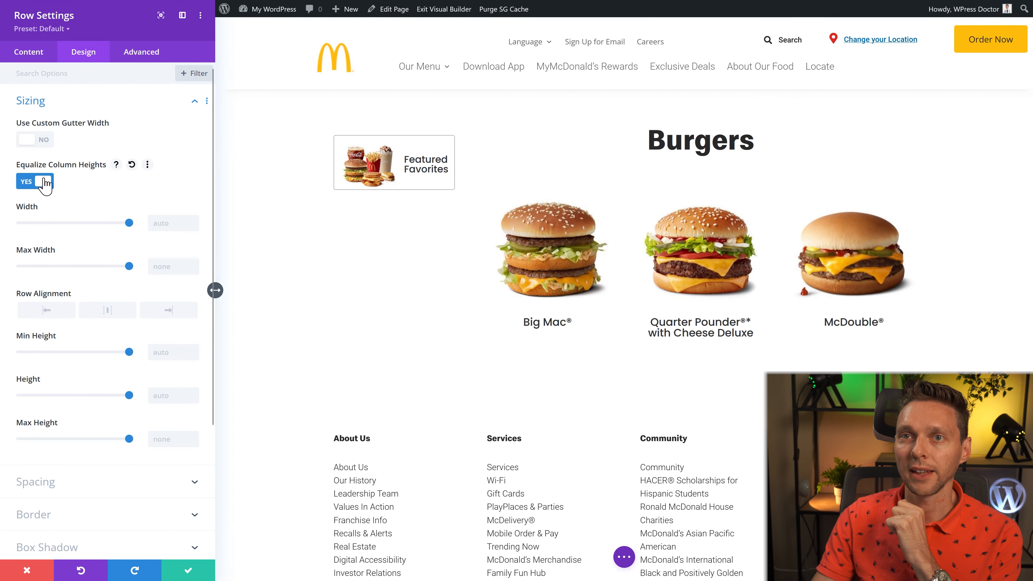
click(44, 141)
drag(94, 183, 131, 183)
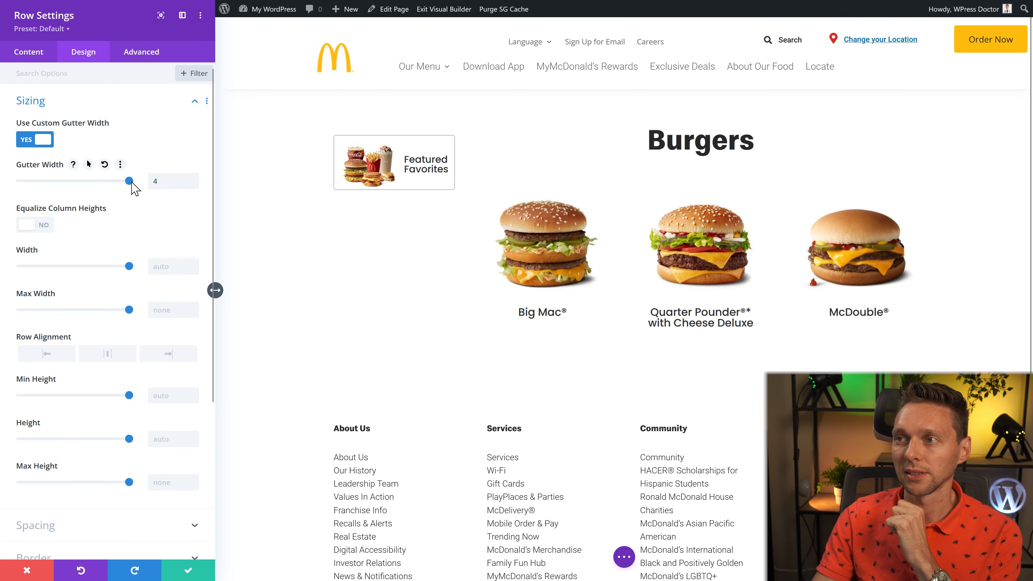
click(188, 571)
Check the spacing against the original page and duplicate the product row for Quarter Pounder®* with Cheese Bacon, Cheeseburger and Double Cheeseburger
click(389, 16)
click(311, 12)
click(403, 10)
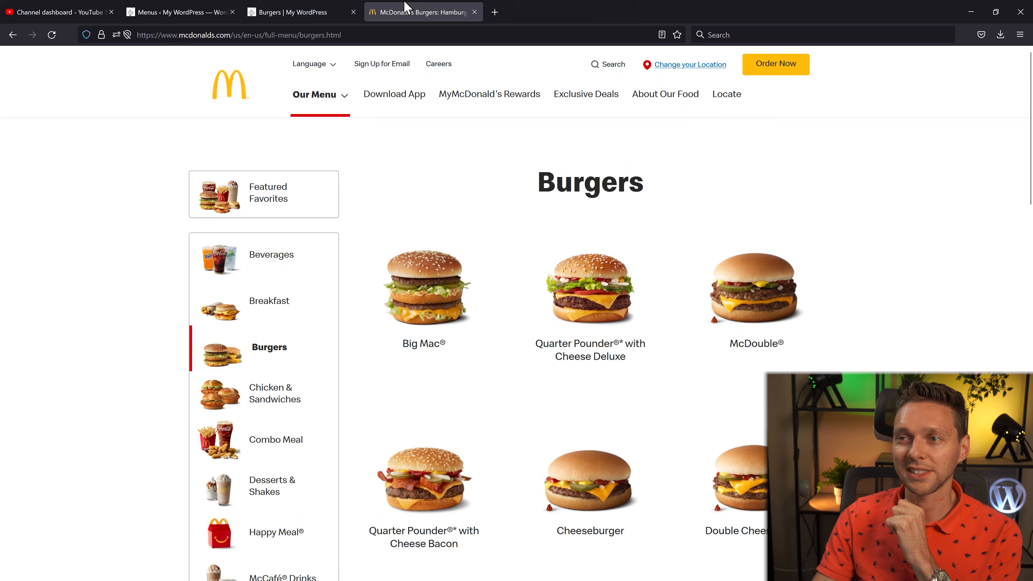
click(310, 7)
click(397, 6)
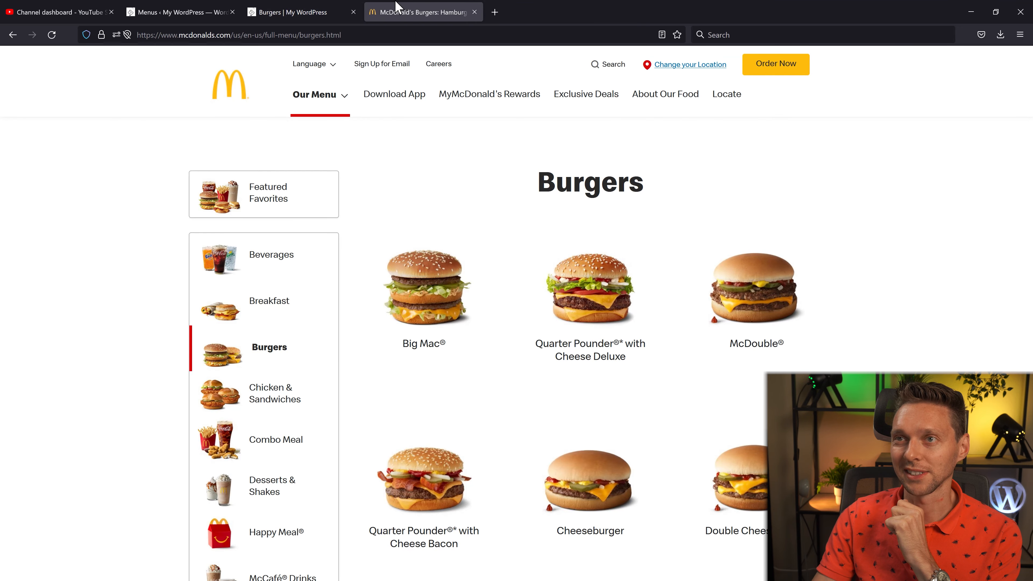
click(299, 11)
mouse_move(445, 244)
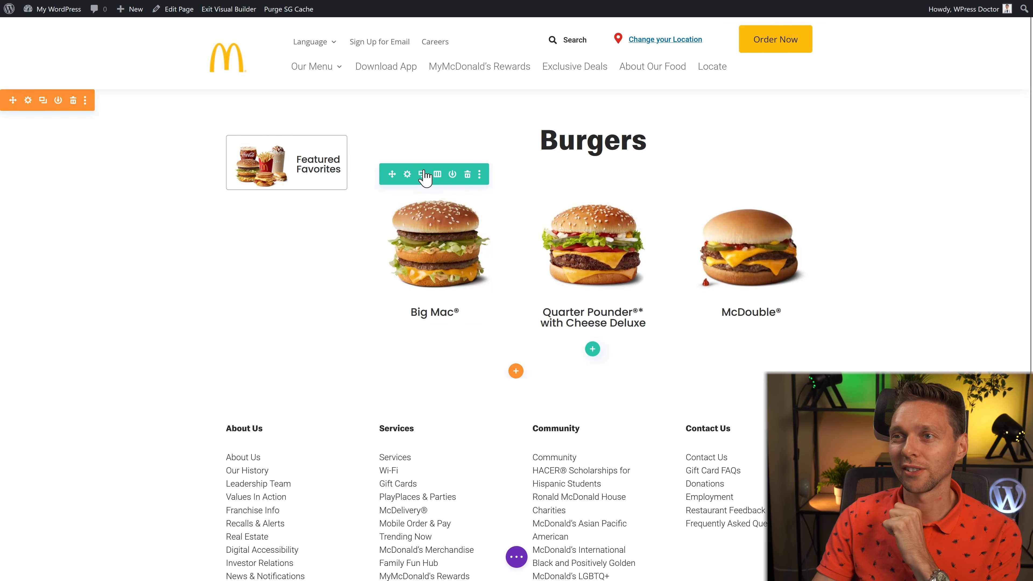
click(422, 174)
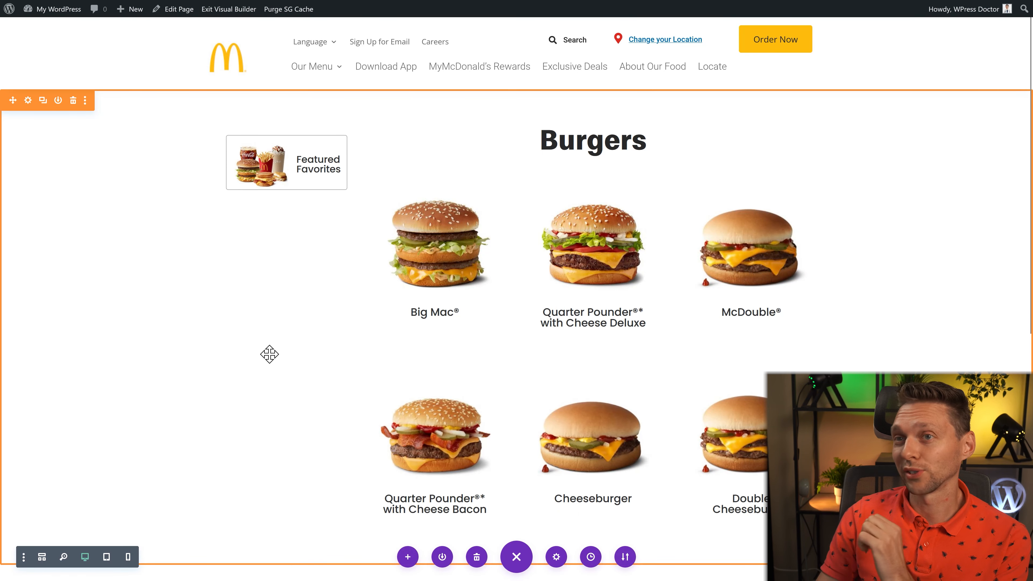
Check the category list on the McDonald's page and duplicate the Featured Favorites blurb in the sidebar column
mouse_move(349, 7)
click(406, 12)
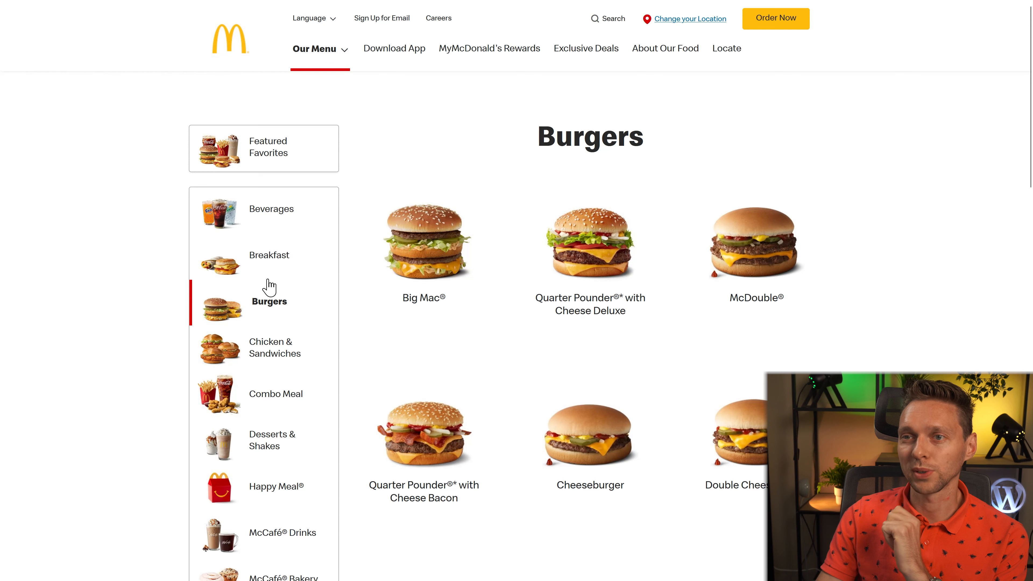
click(303, 12)
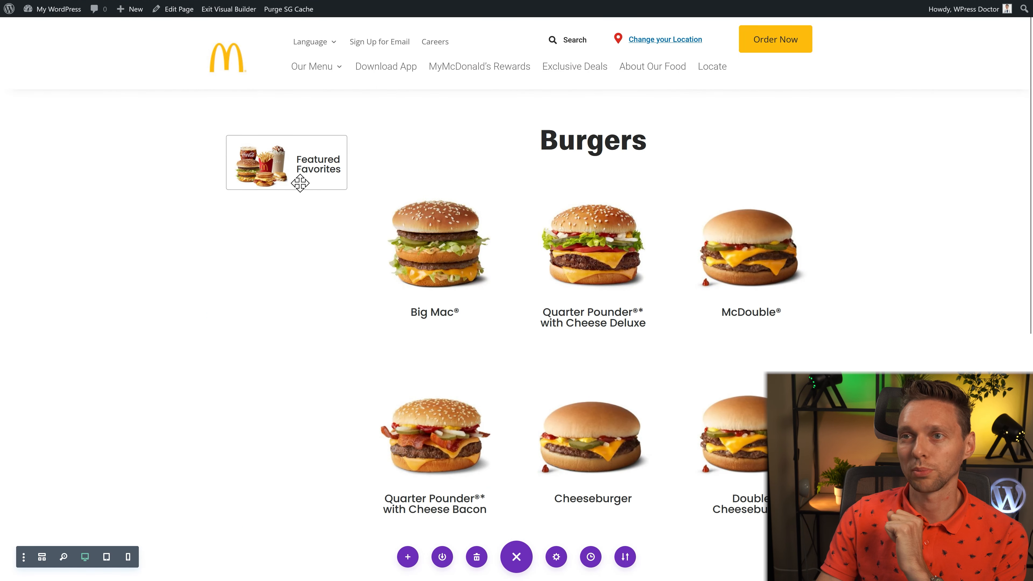
mouse_move(284, 173)
click(282, 141)
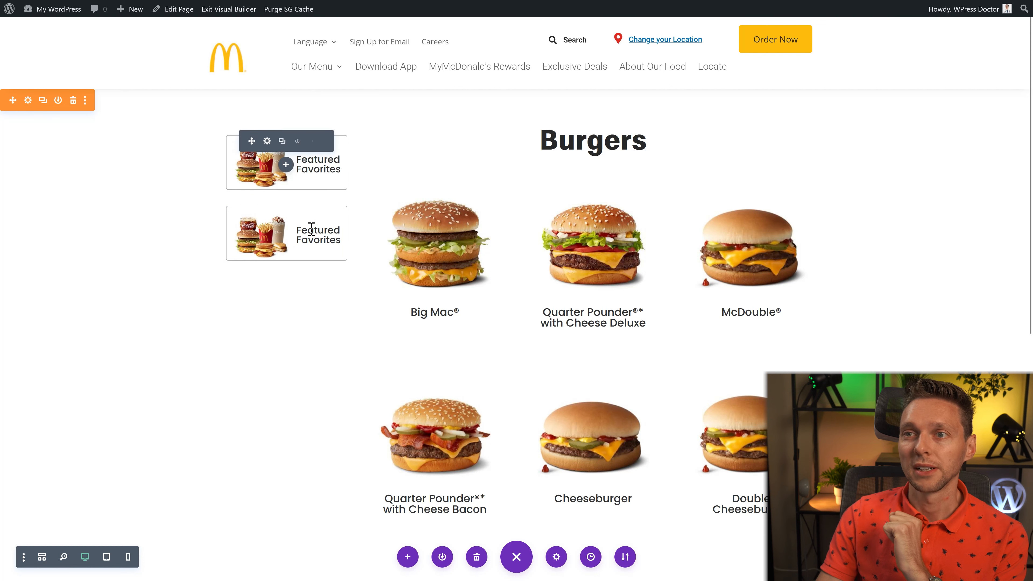
click(394, 8)
click(318, 11)
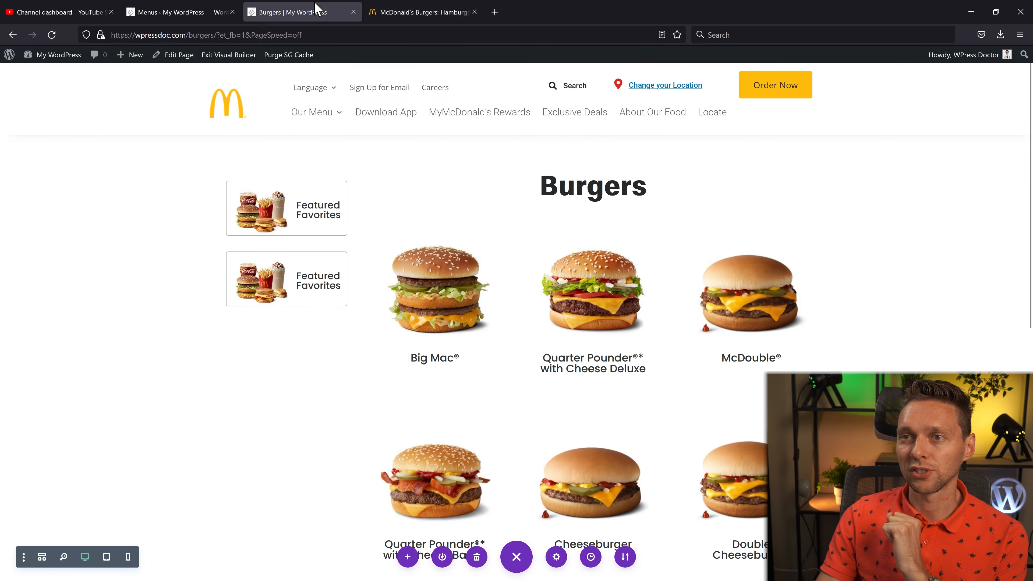
Change the duplicated sidebar blurb's title to "Beverages" and its image to the beverages picture
click(286, 259)
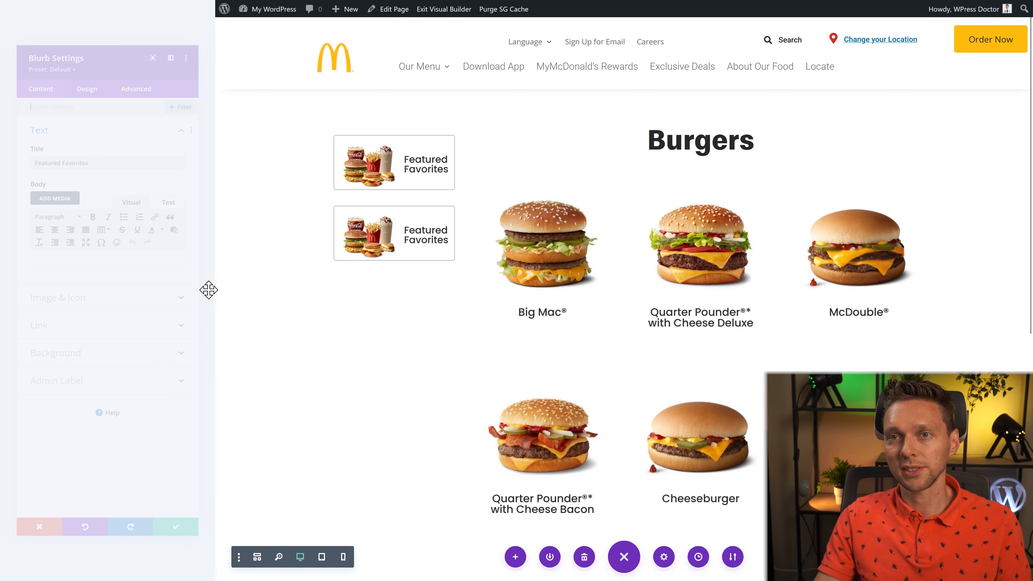
key(ctrl+a)
text(B)
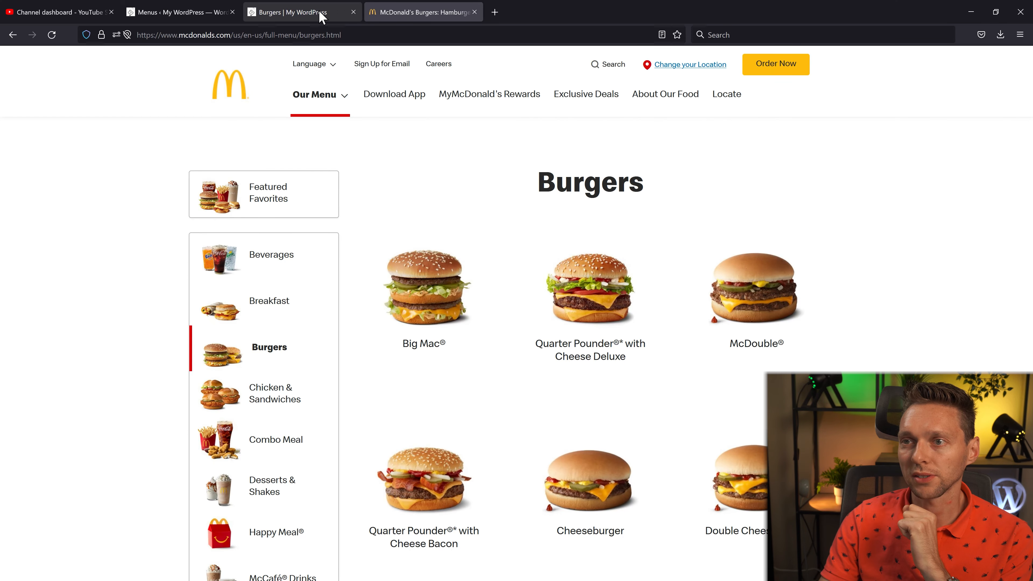
Set the Featured Favorites blurb's width to 120% and save the module
click(318, 11)
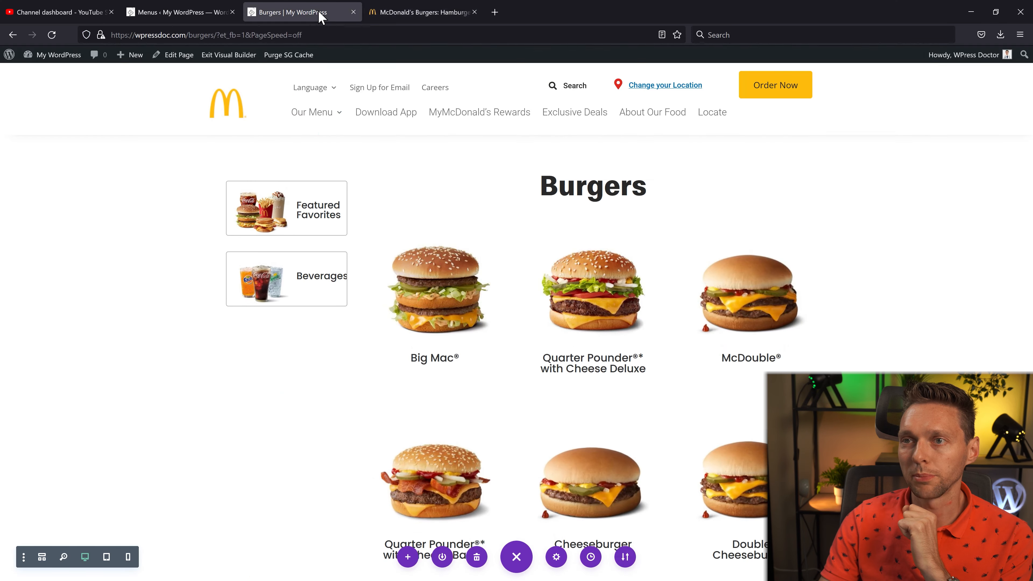
click(311, 185)
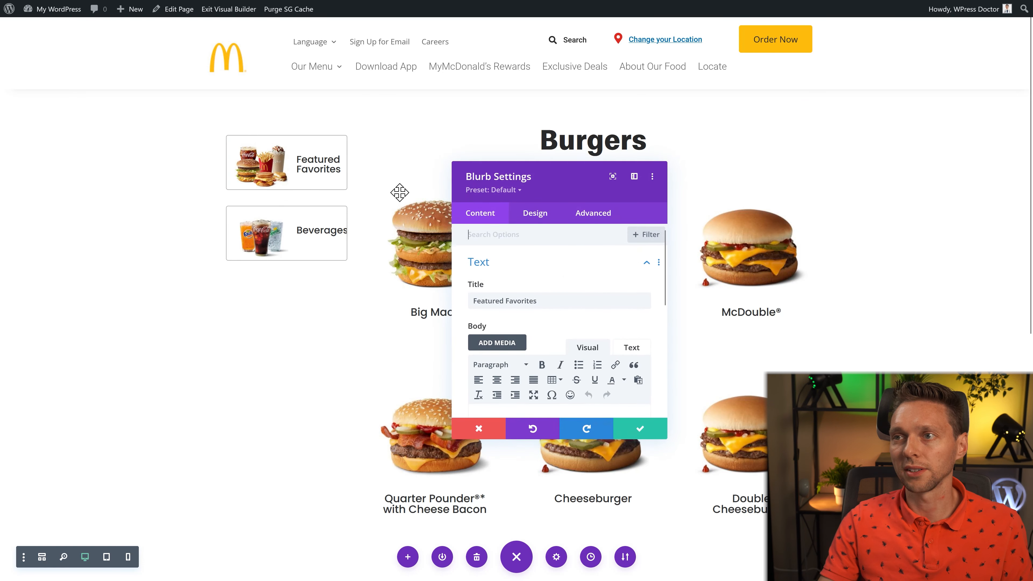
click(536, 213)
click(505, 393)
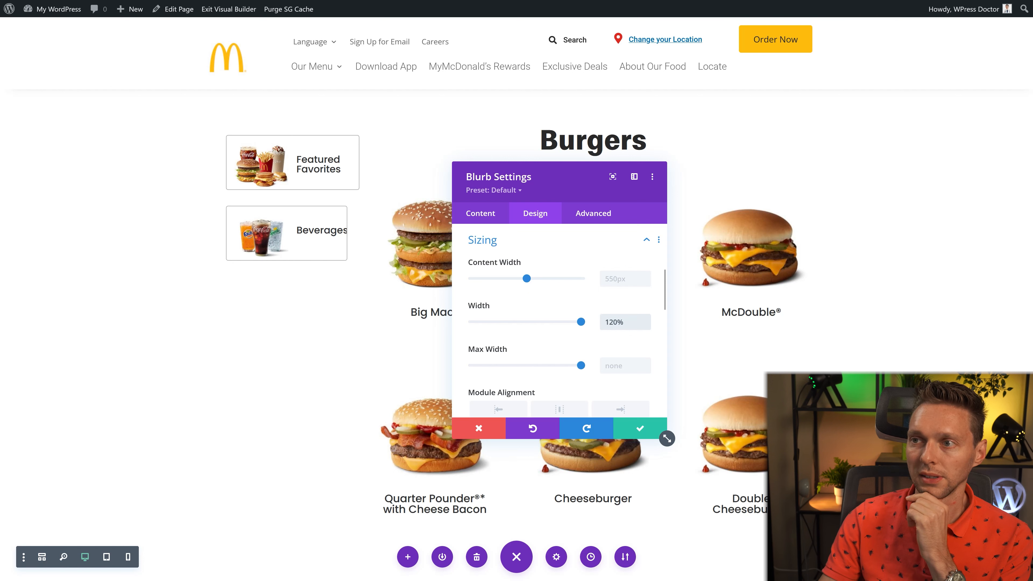
click(639, 430)
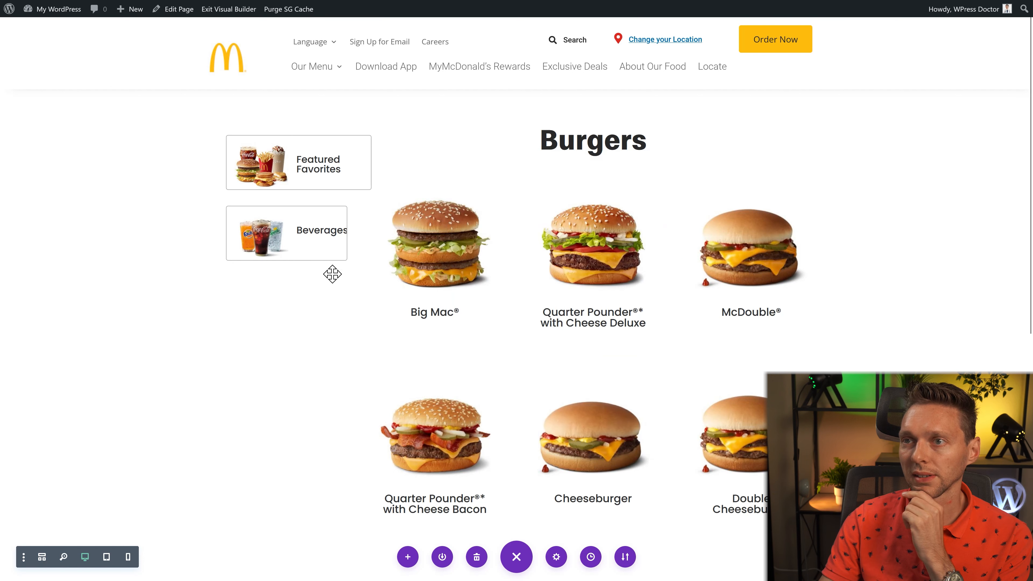
Set the Beverages blurb's width to 120% and save the module
click(267, 214)
click(538, 213)
click(490, 393)
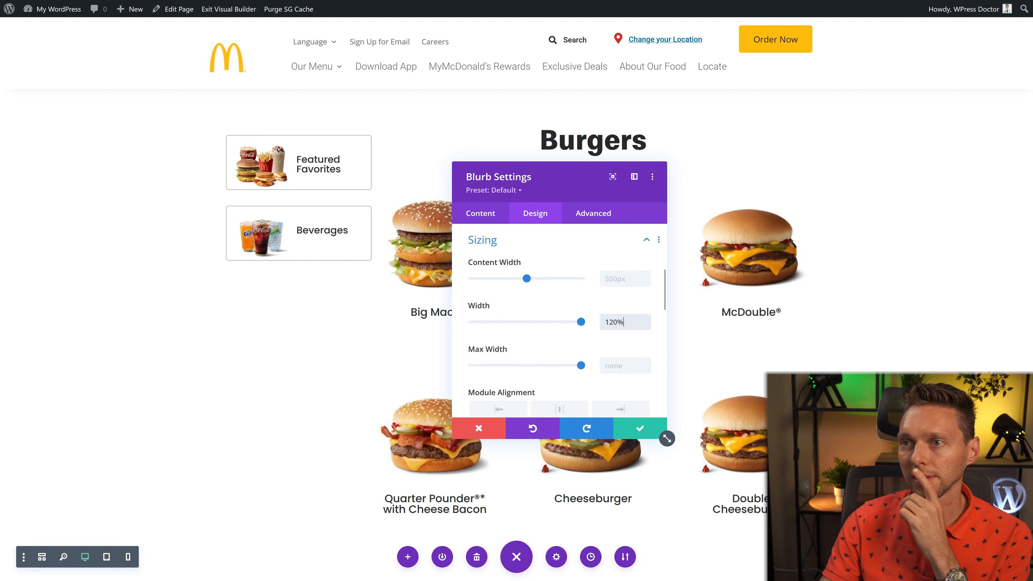
click(641, 429)
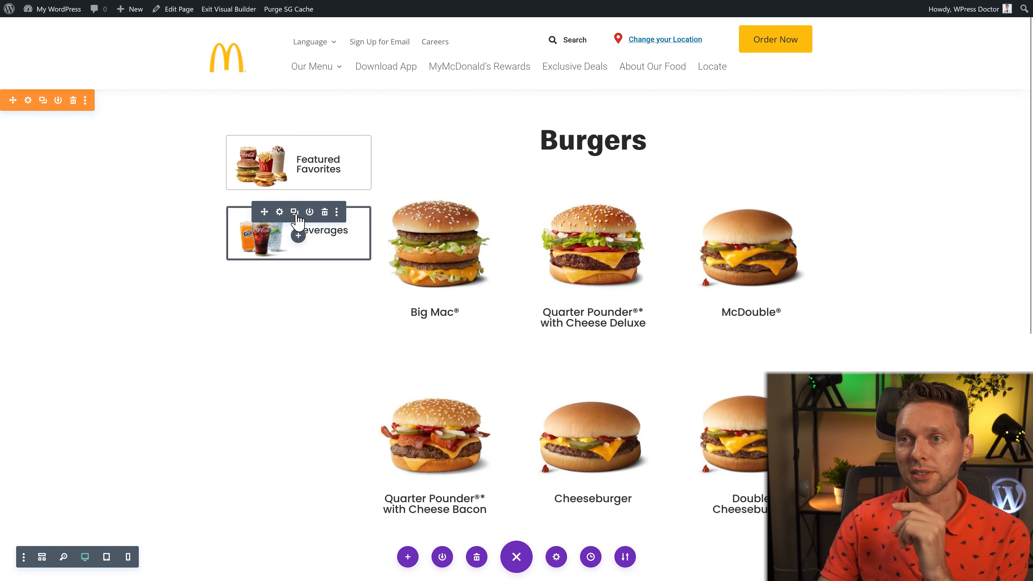
Duplicate the Beverages blurb and compare the sidebar categories with those on the original McDonald's Burgers page
click(295, 212)
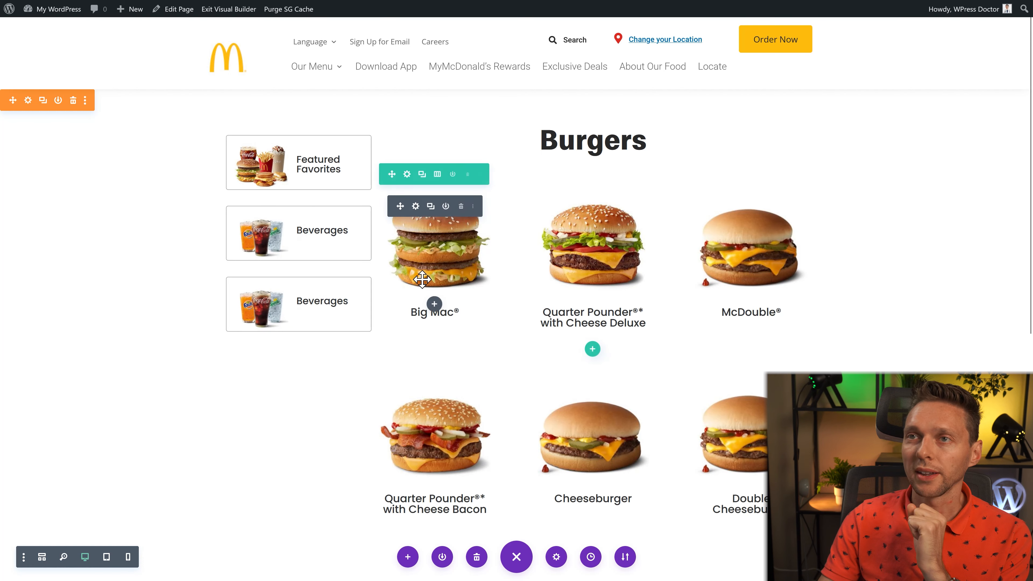
key(F11)
click(384, 9)
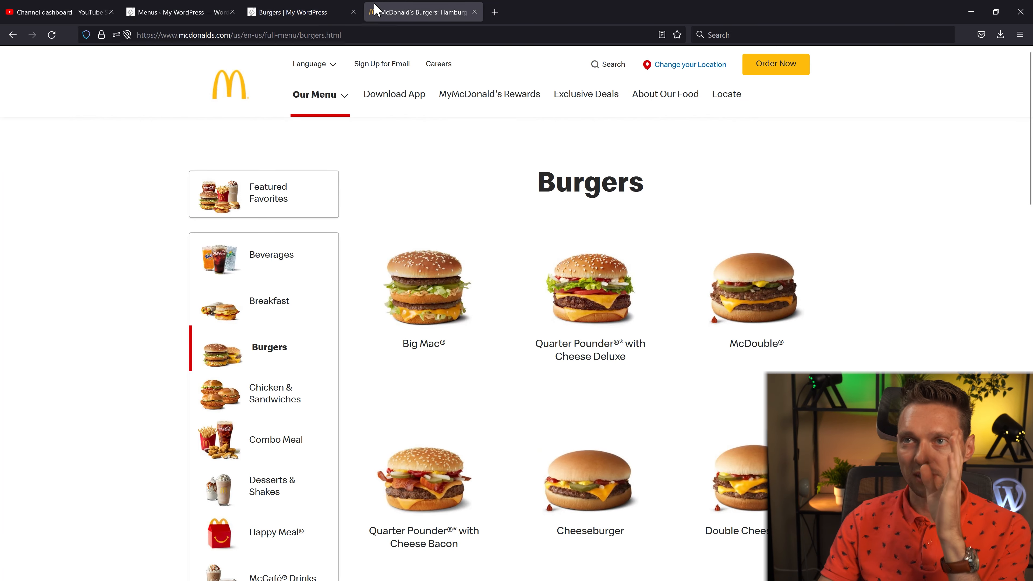
click(295, 11)
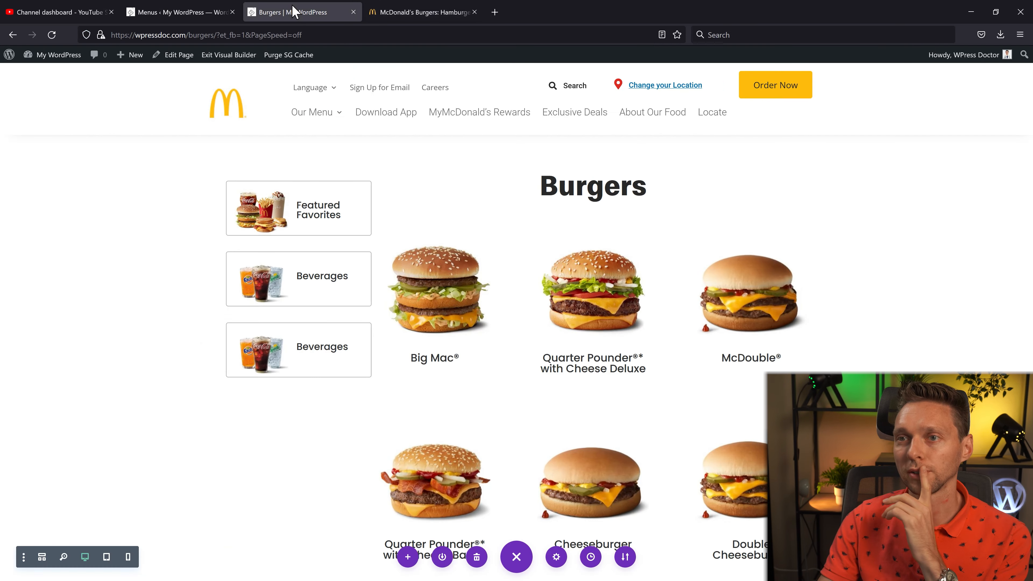
key(F11)
key(F11)
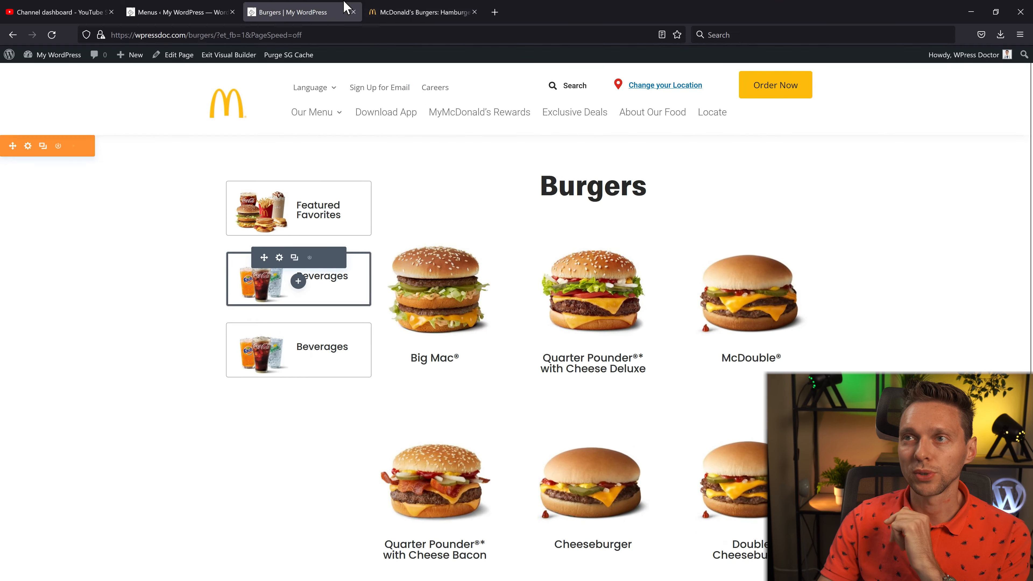
click(385, 10)
click(310, 6)
key(F11)
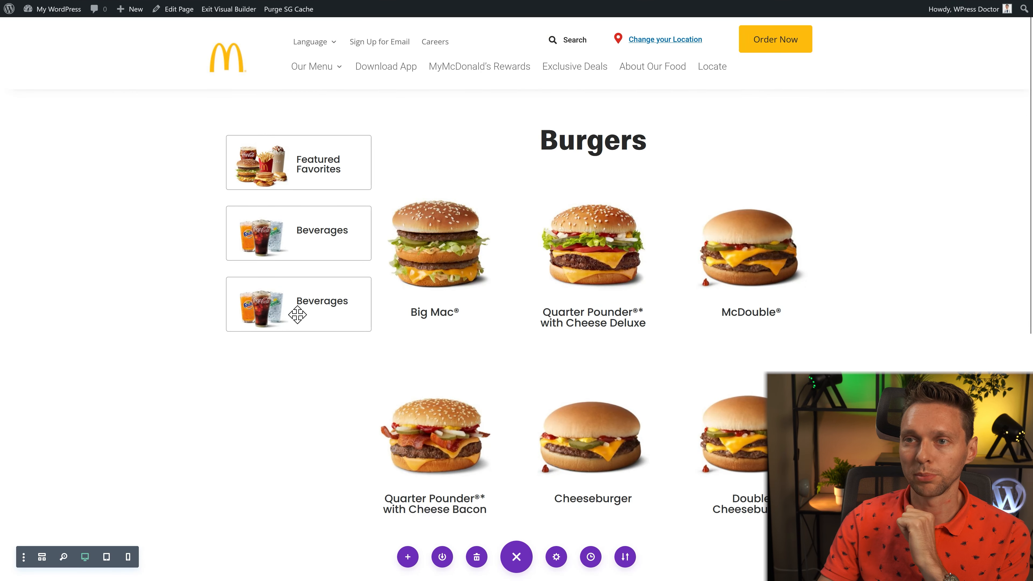
Change the second Beverages blurb's title to "Breakfast", replace its image with the breakfast picture, and save the module
click(279, 282)
drag(523, 302, 453, 311)
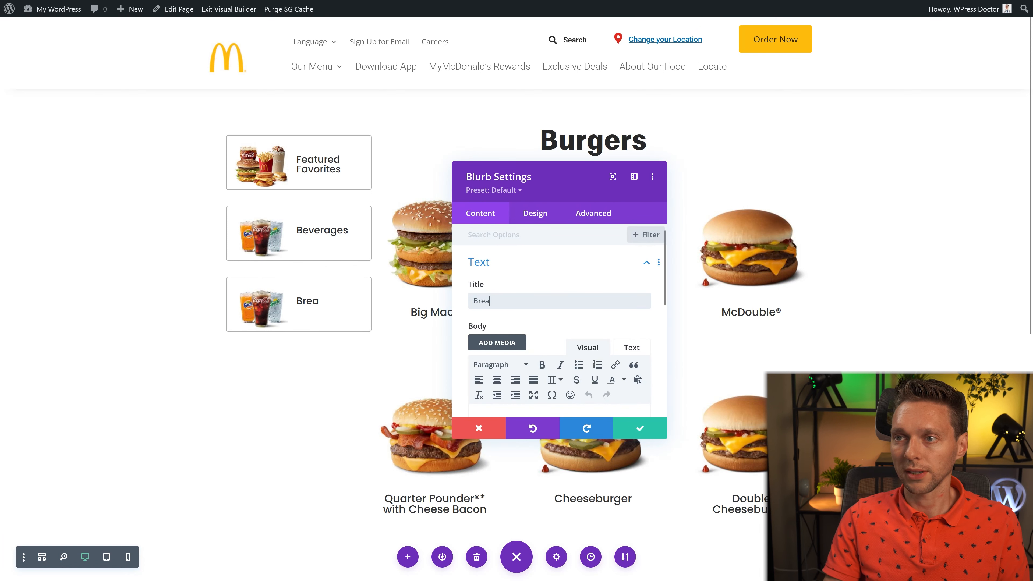
text(fast)
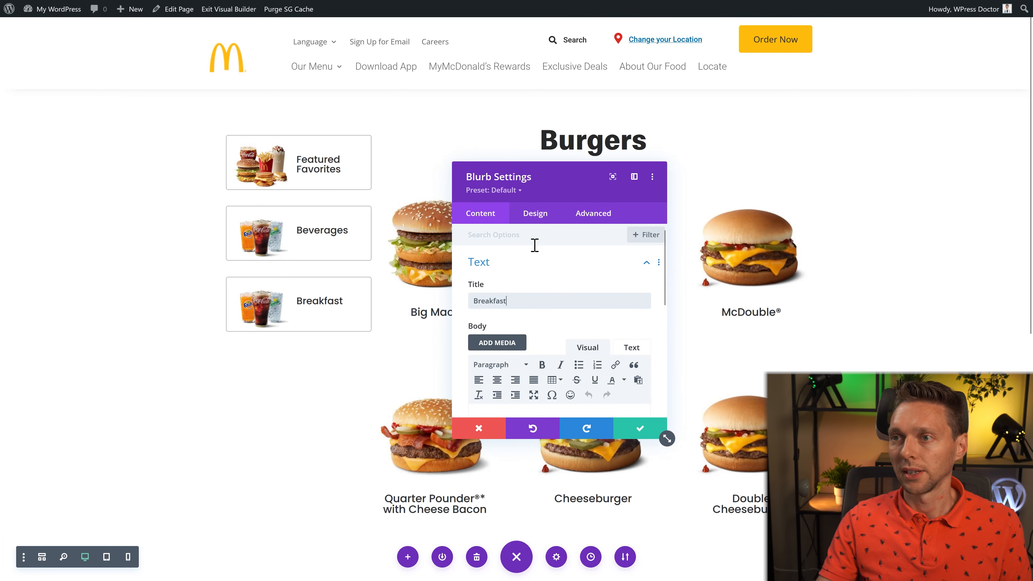
scroll(522, 276, down, 1)
scroll(522, 275, down, 3)
click(529, 297)
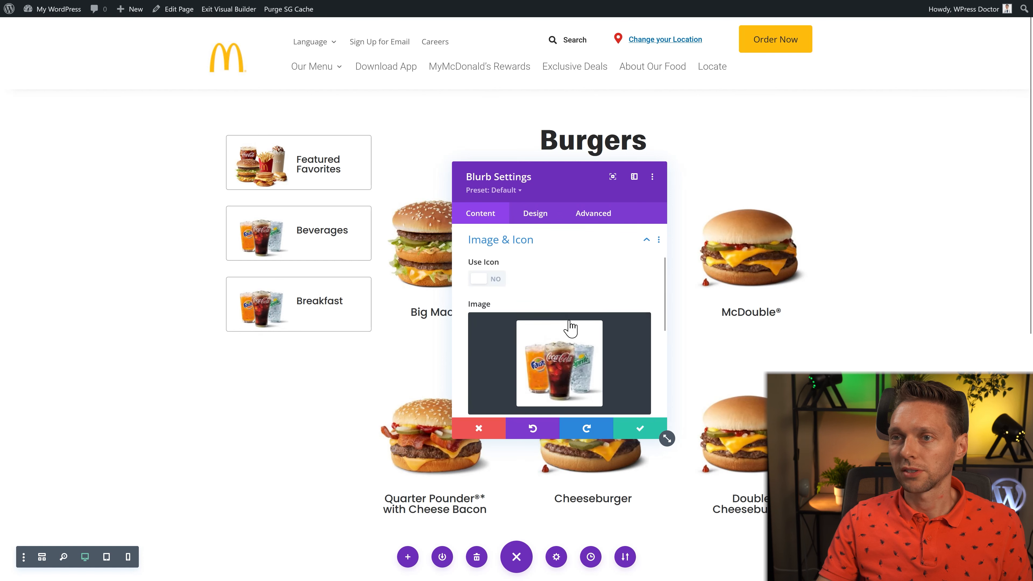
click(569, 328)
click(152, 53)
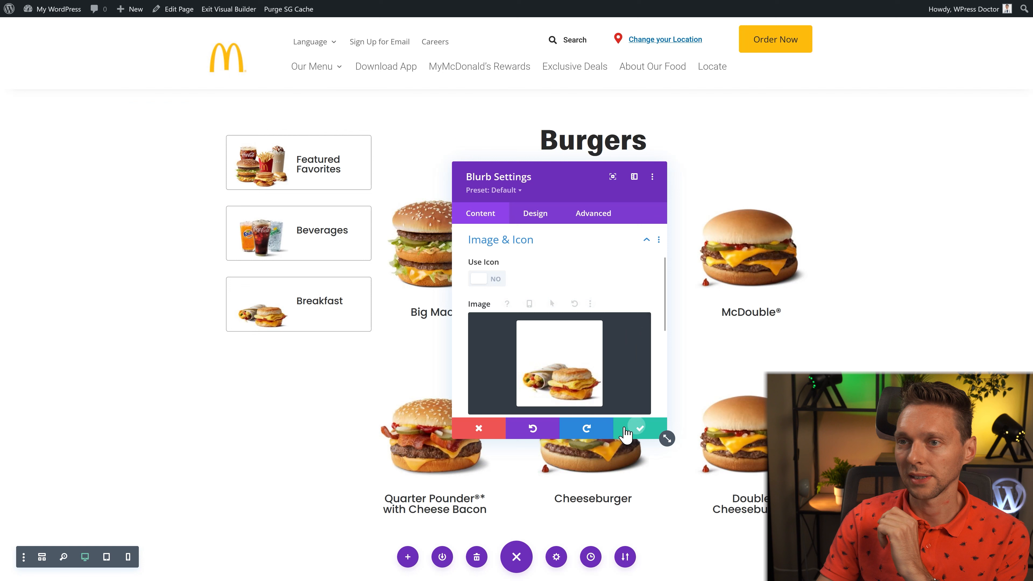
click(626, 430)
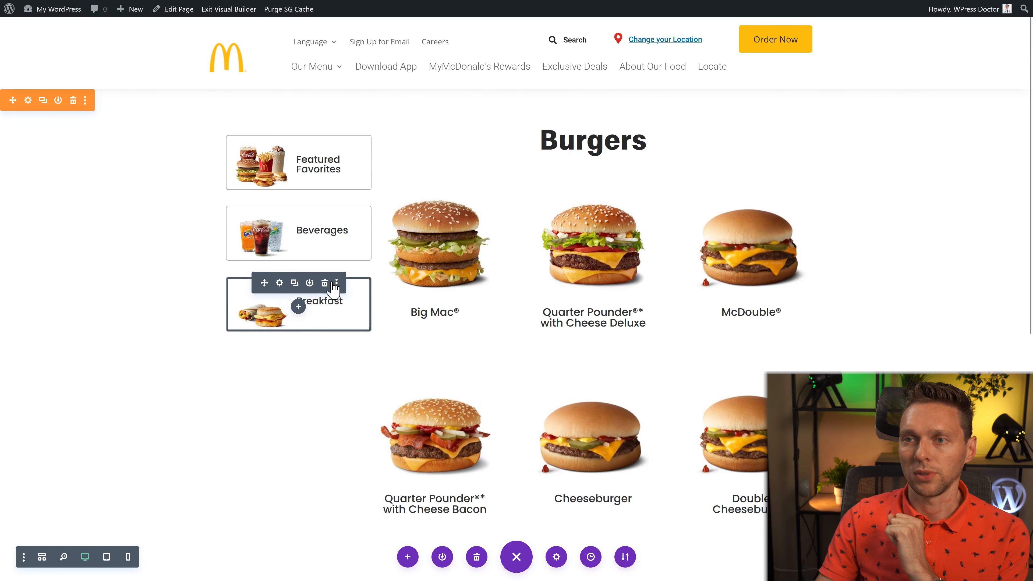
Set the Breakfast blurb title's custom CSS to a top margin of 45px and save the module
mouse_move(354, 2)
click(400, 4)
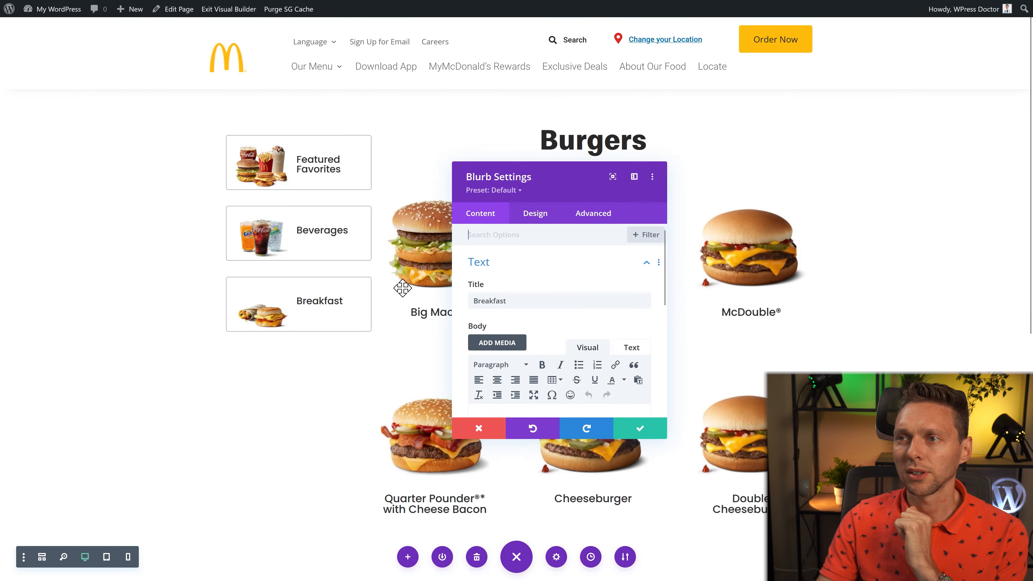
click(535, 213)
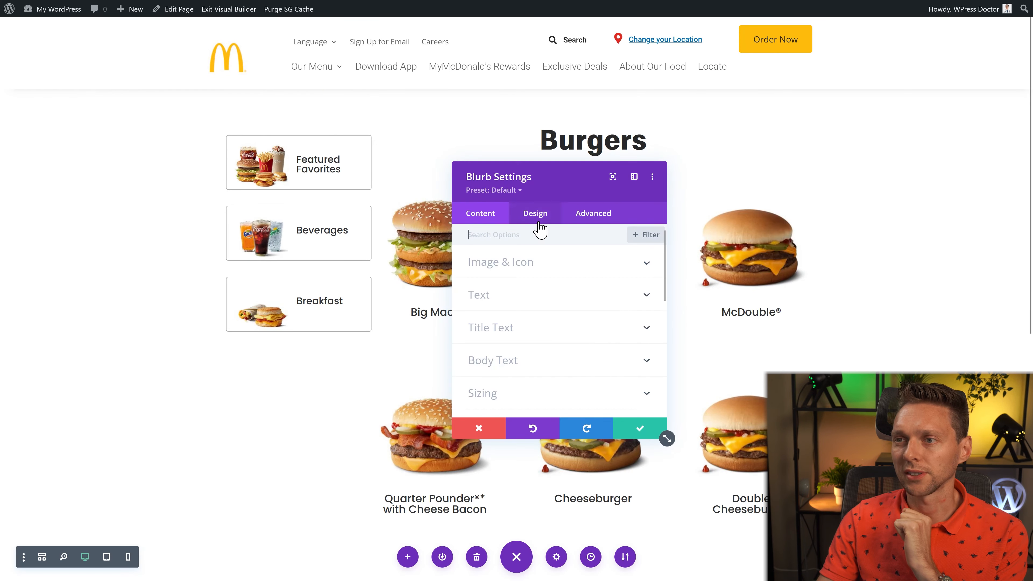
click(586, 218)
scroll(543, 317, down, 2)
click(526, 246)
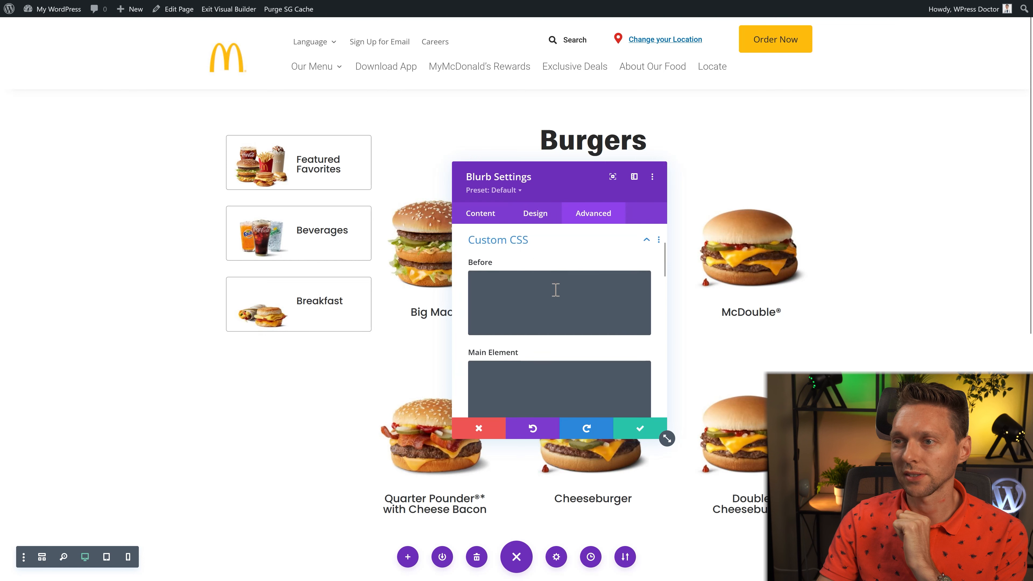
scroll(556, 292, down, 5)
scroll(558, 293, down, 2)
click(568, 332)
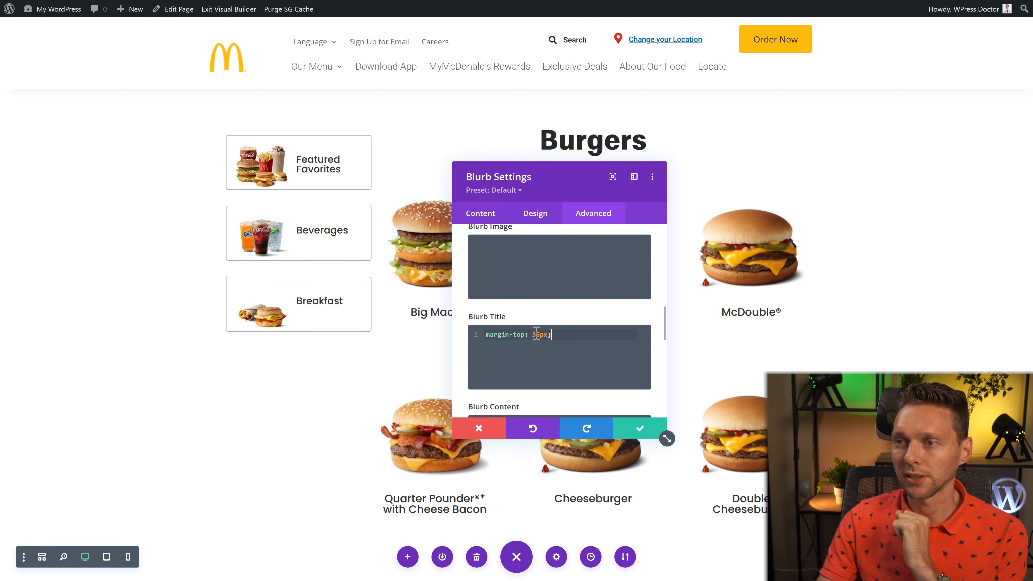
text(55)
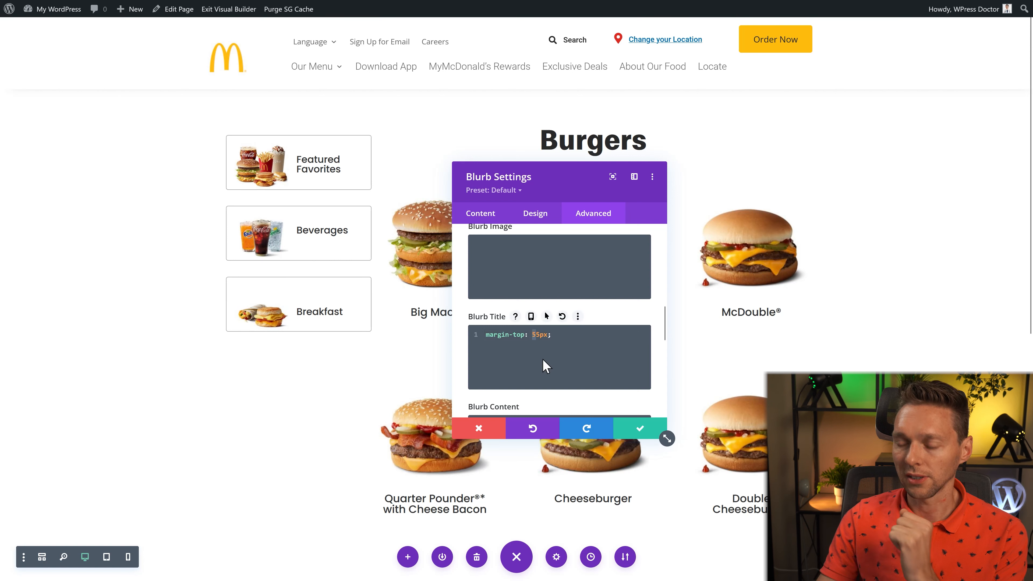
text(3)
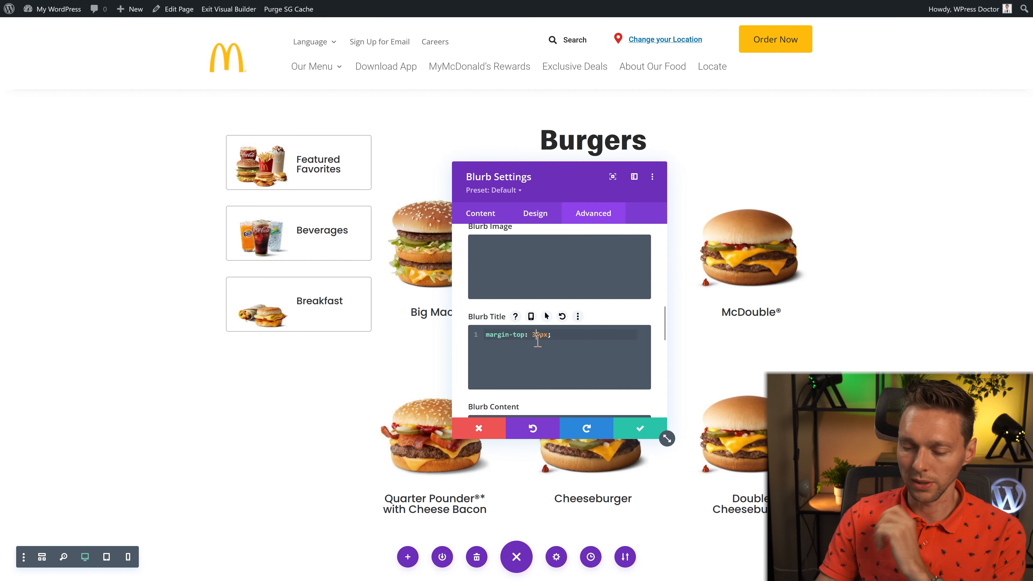
text(4)
click(640, 428)
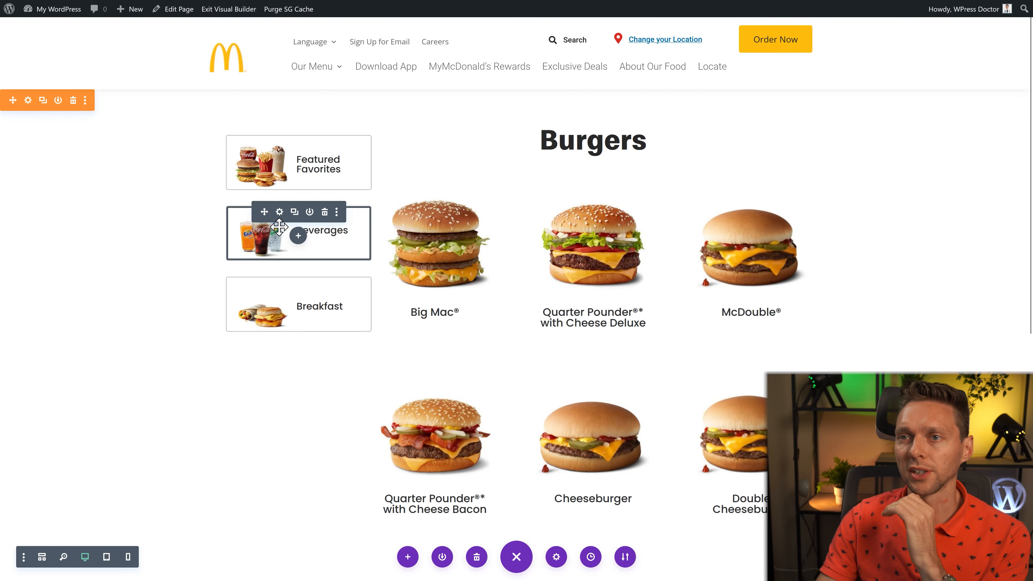
Set the Beverages blurb's bottom border width to 0px
click(298, 240)
click(535, 215)
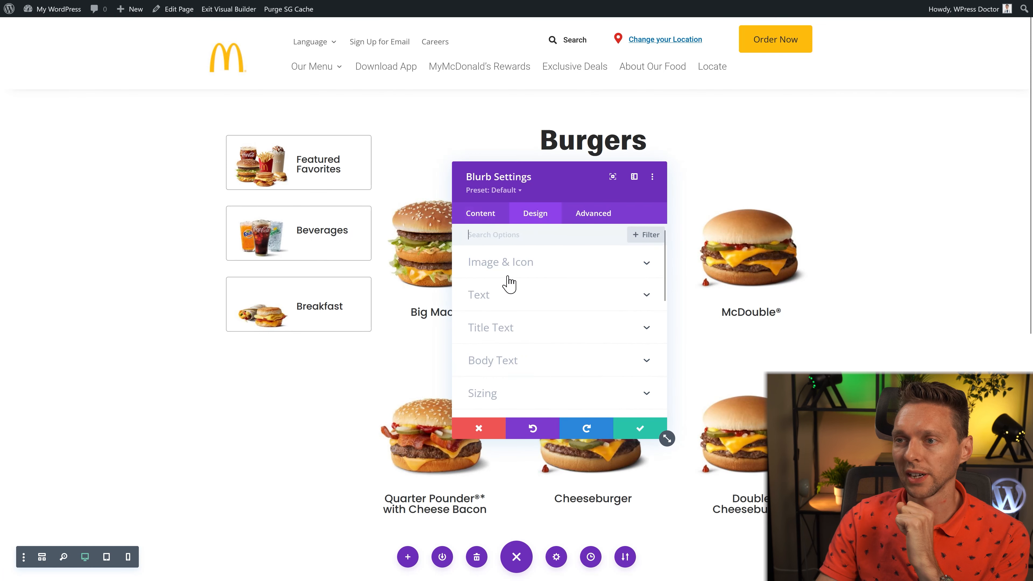
scroll(517, 397, down, 1)
scroll(520, 370, down, 3)
click(527, 344)
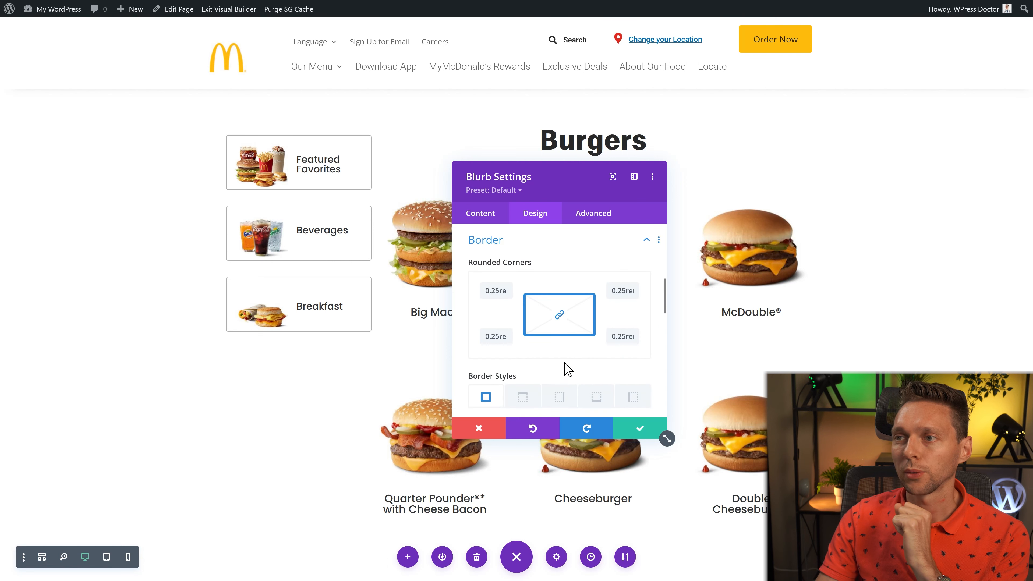
scroll(553, 362, down, 2)
click(523, 336)
scroll(549, 357, down, 3)
scroll(558, 340, up, 1)
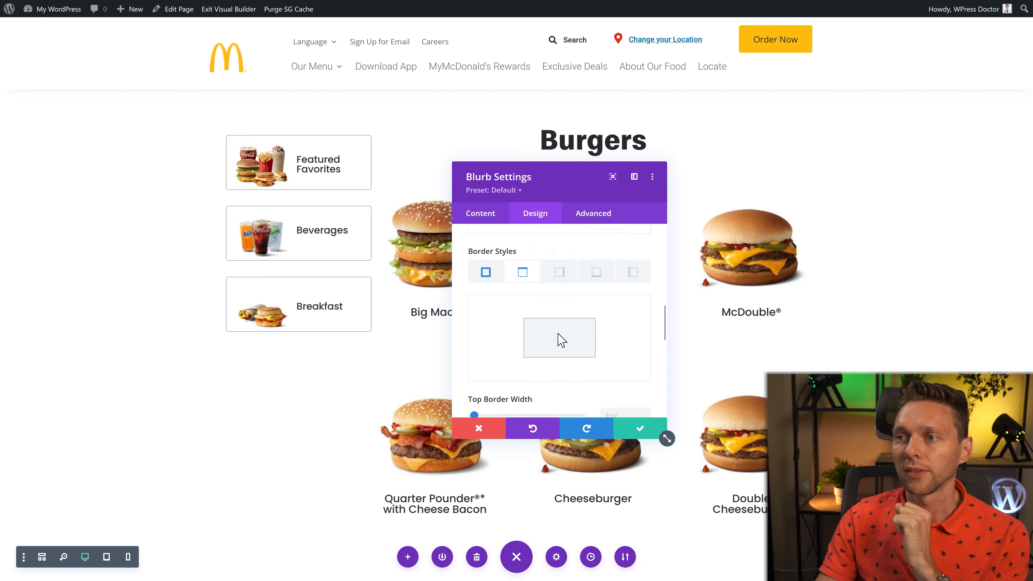
click(588, 281)
scroll(595, 334, down, 2)
click(645, 360)
scroll(635, 305, up, 2)
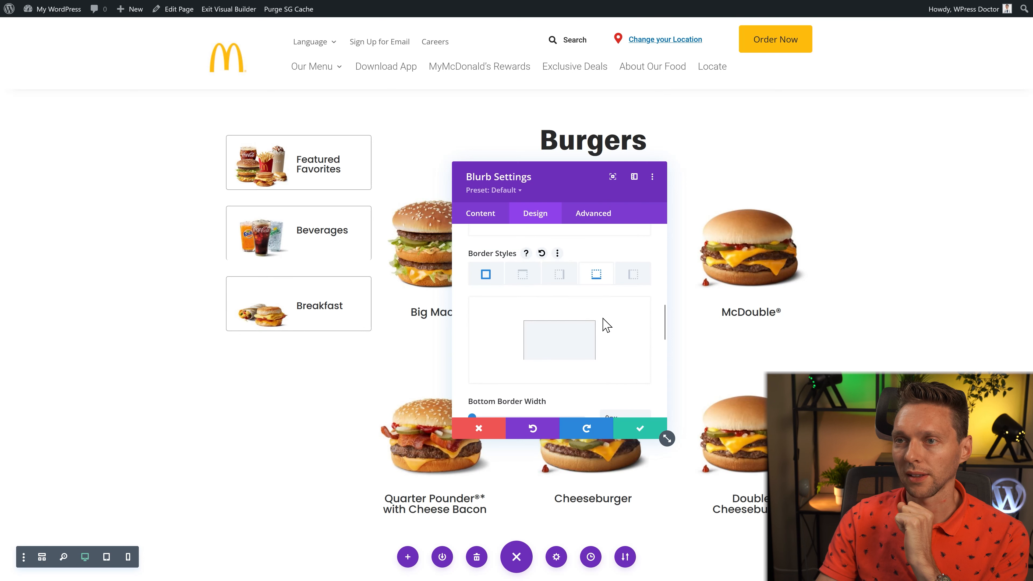
Set the Beverages blurb's two bottom rounded corners and its bottom margin to 0px, and save the module
scroll(604, 324, up, 4)
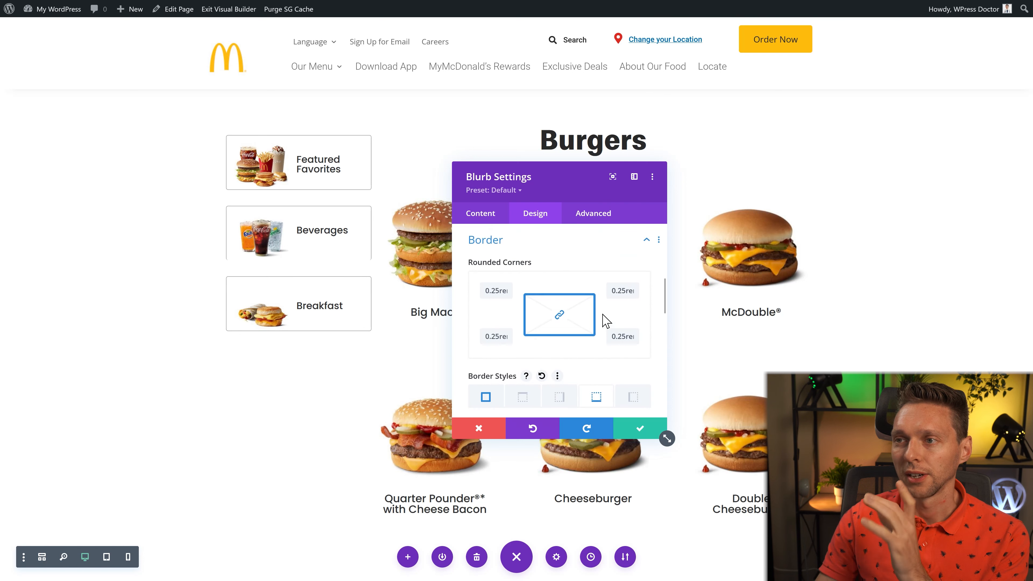
click(622, 337)
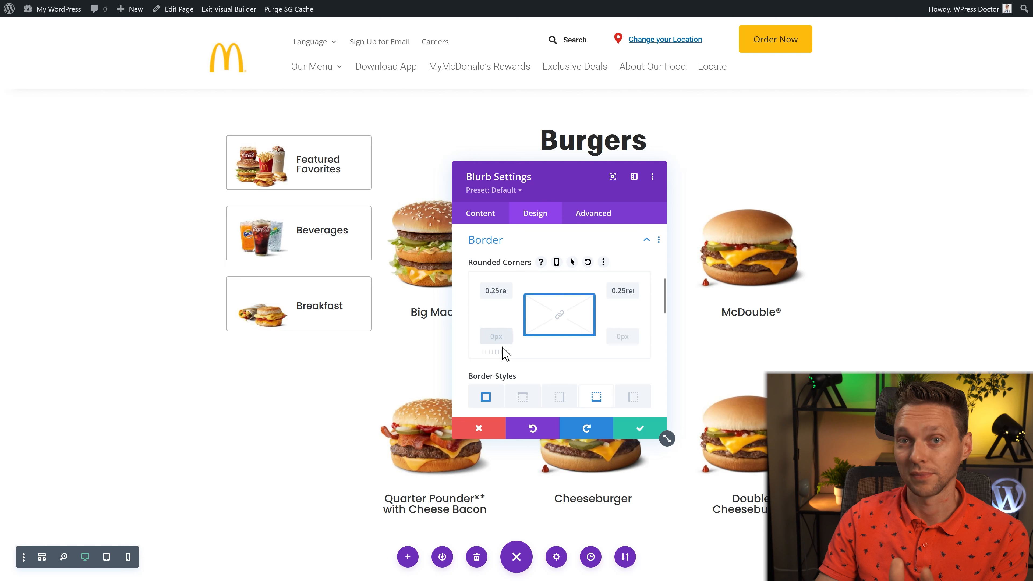
scroll(540, 330, up, 3)
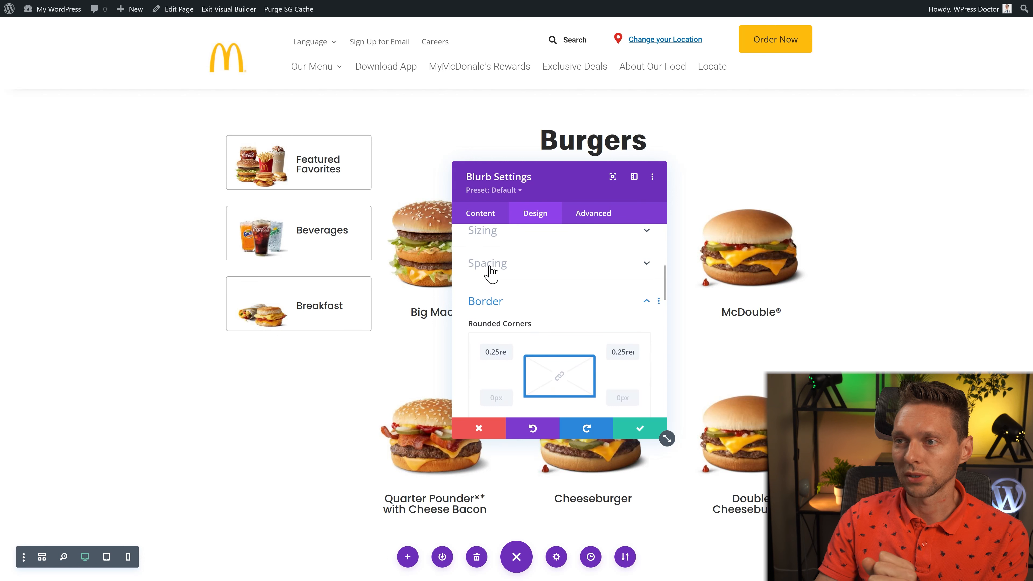
click(488, 270)
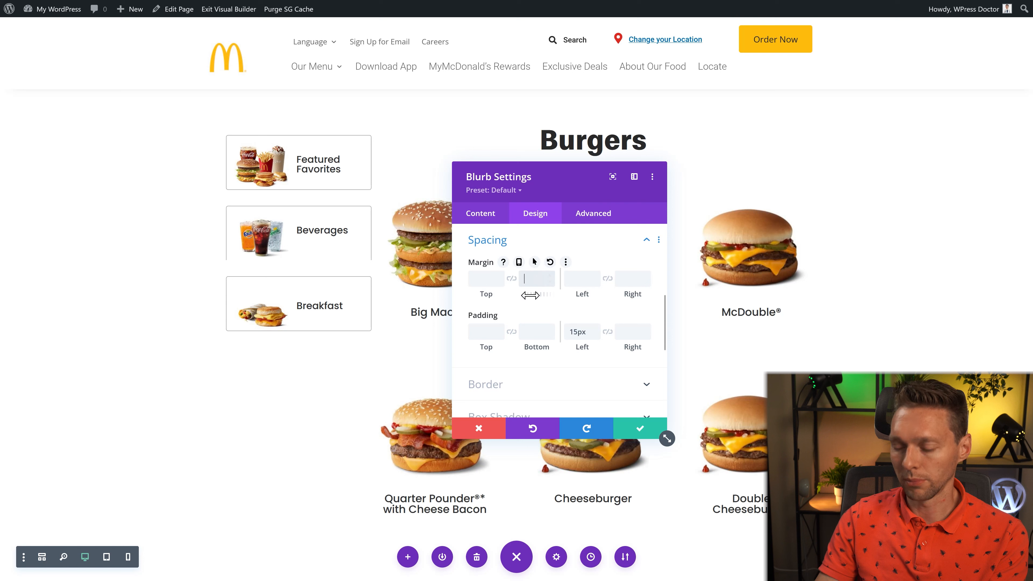
text(px)
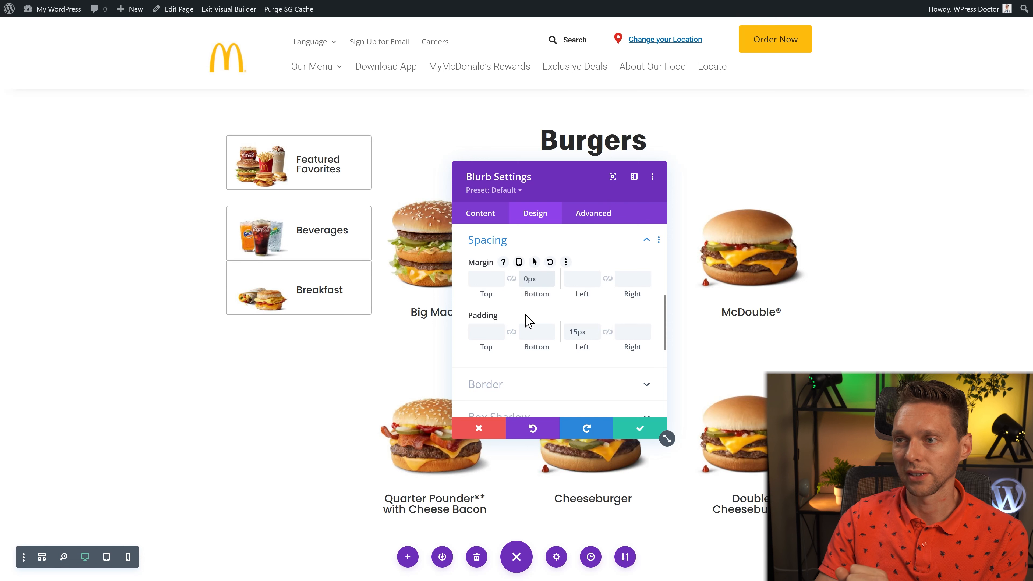
click(640, 428)
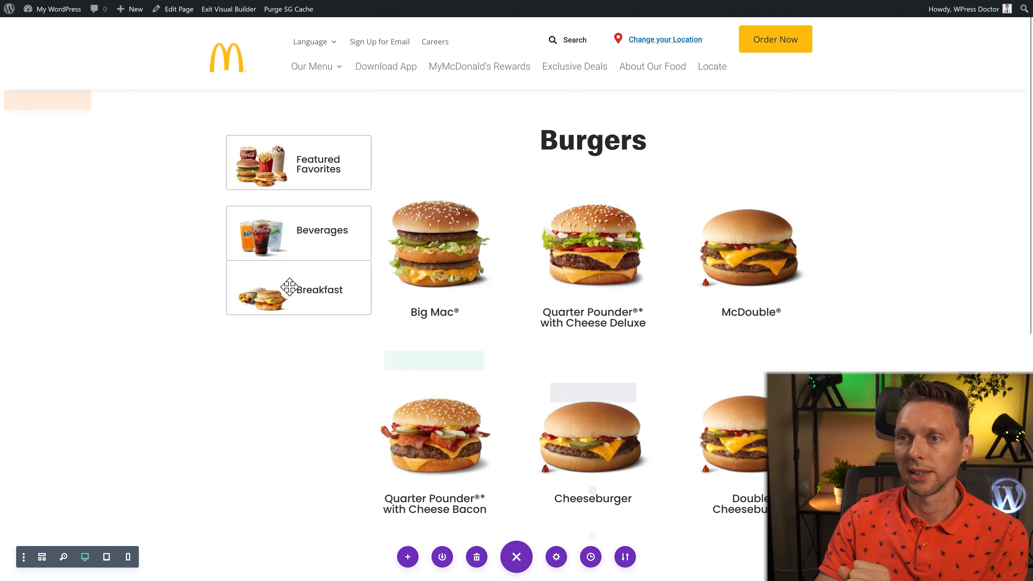
Set the Breakfast blurb's two top rounded corners to 0px
mouse_move(289, 287)
click(280, 267)
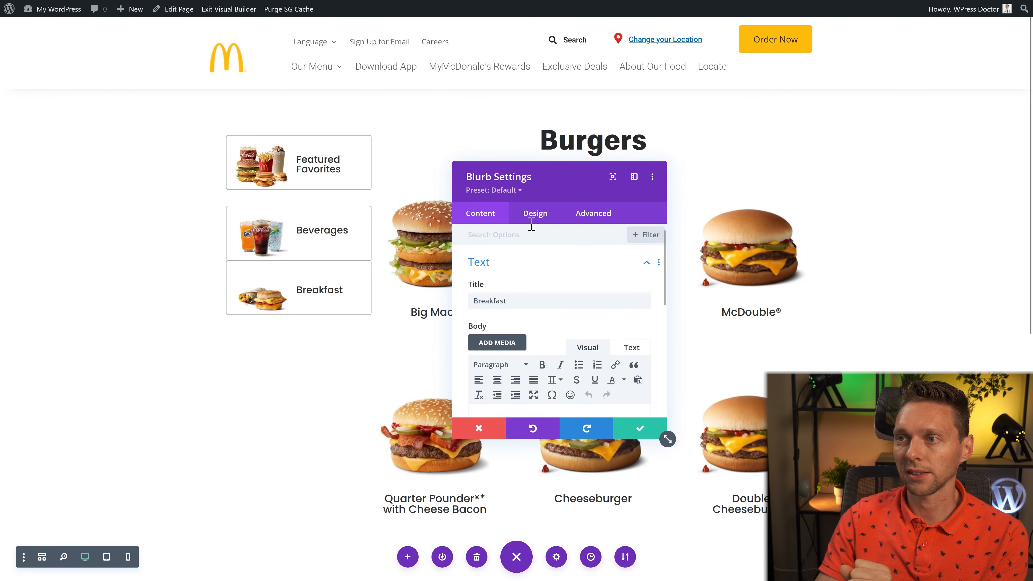
click(532, 220)
scroll(496, 389, down, 2)
click(493, 394)
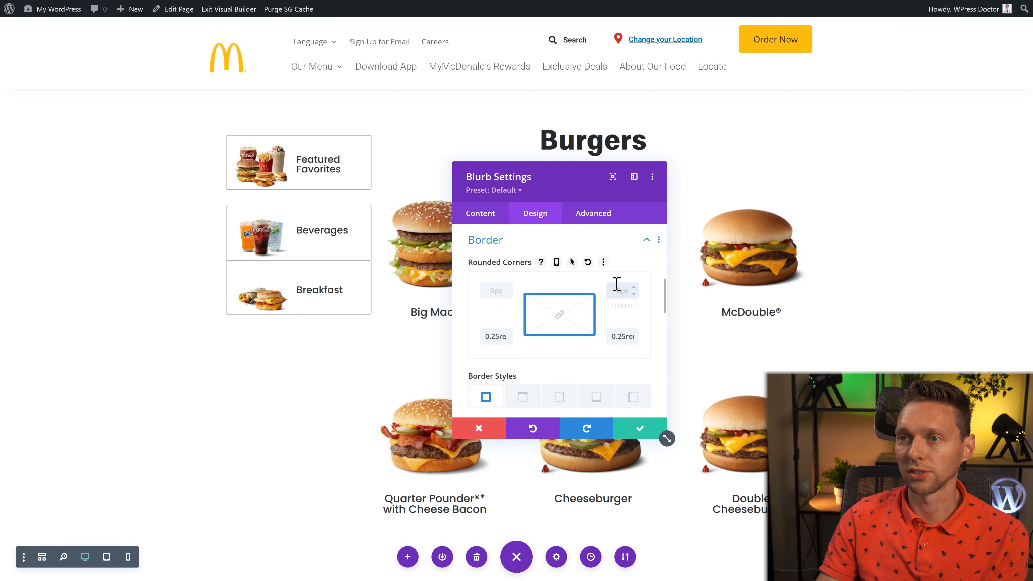
Set the Breakfast blurb's top and bottom border widths to 0px
scroll(549, 395, down, 2)
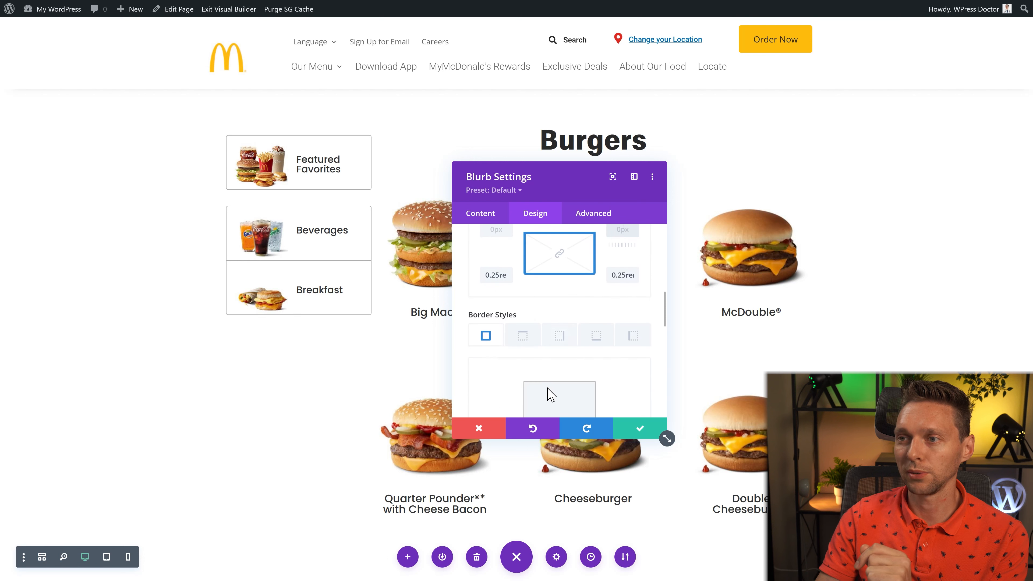
click(523, 336)
scroll(522, 349, down, 4)
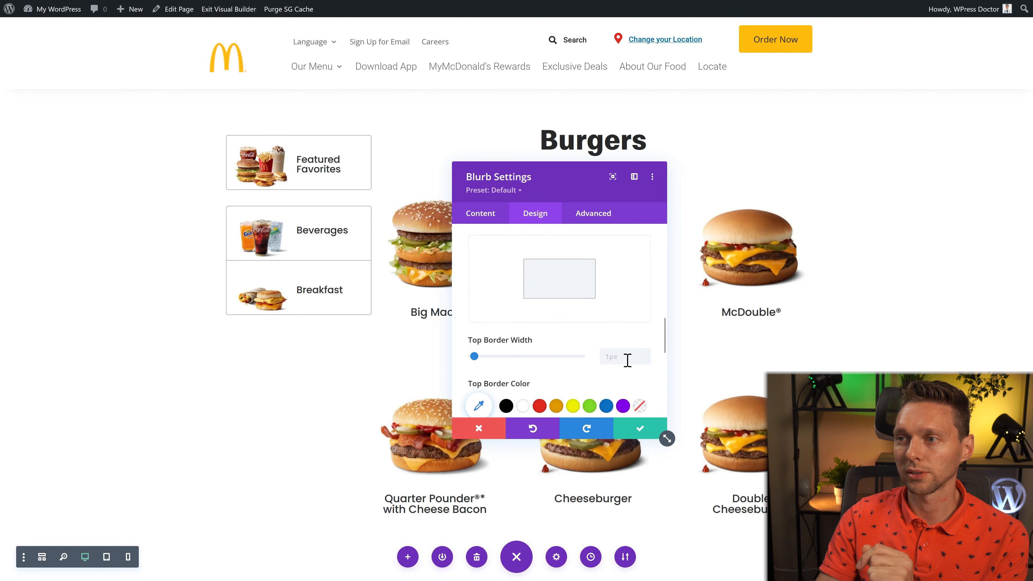
click(649, 363)
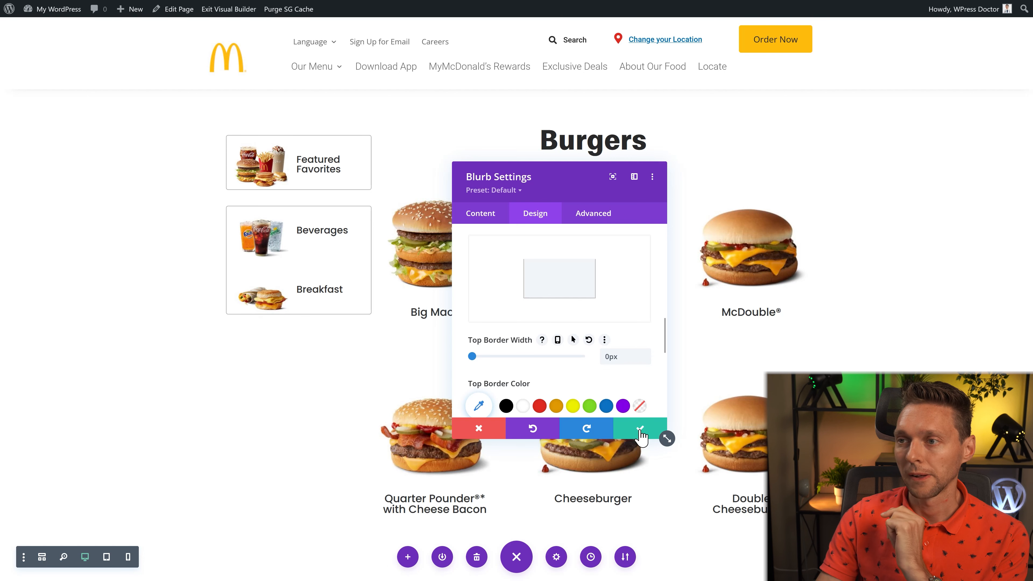
scroll(543, 392, up, 5)
scroll(547, 365, down, 2)
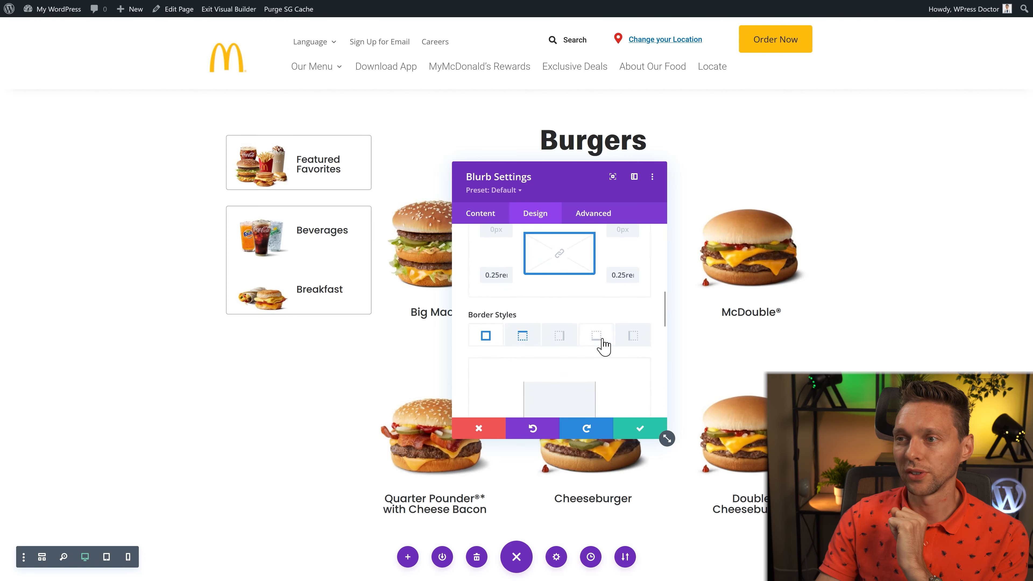
click(596, 336)
scroll(609, 359, down, 3)
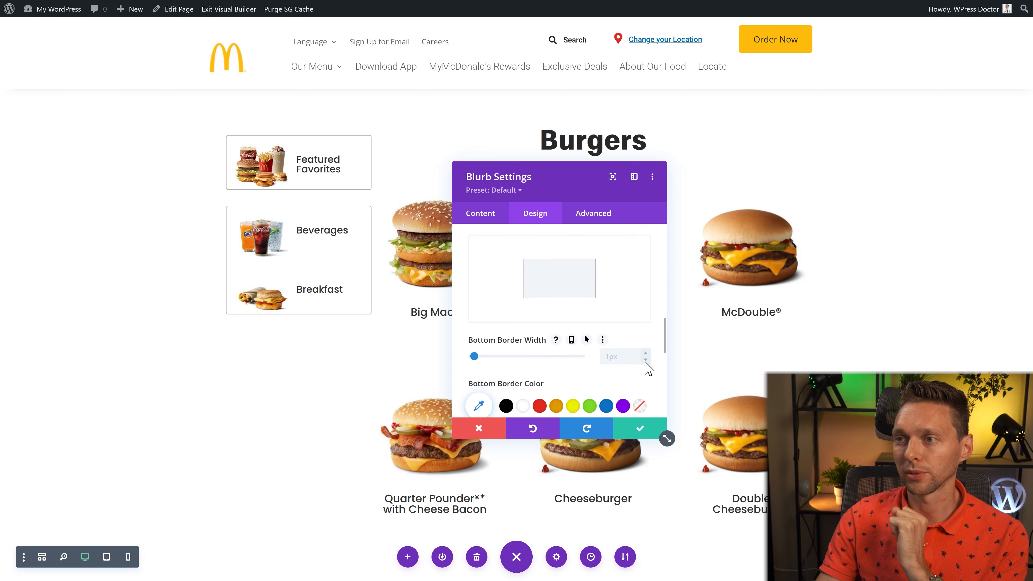
Remove the Breakfast blurb's bottom margin, save the module, and duplicate the blurb
scroll(606, 365, up, 3)
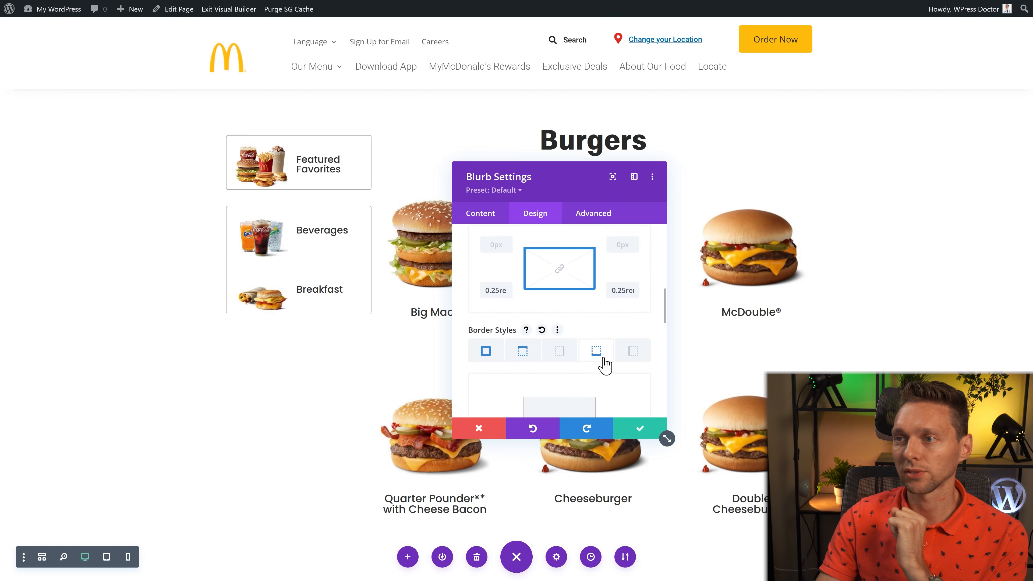
scroll(610, 358, up, 1)
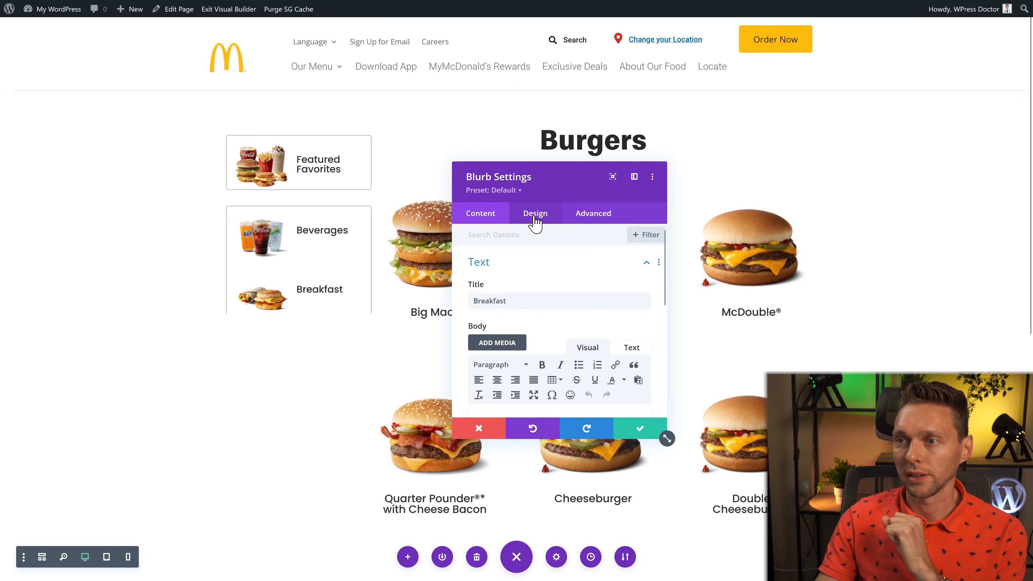
click(536, 217)
scroll(531, 319, down, 4)
scroll(525, 301, up, 1)
click(503, 304)
scroll(528, 325, down, 1)
click(532, 280)
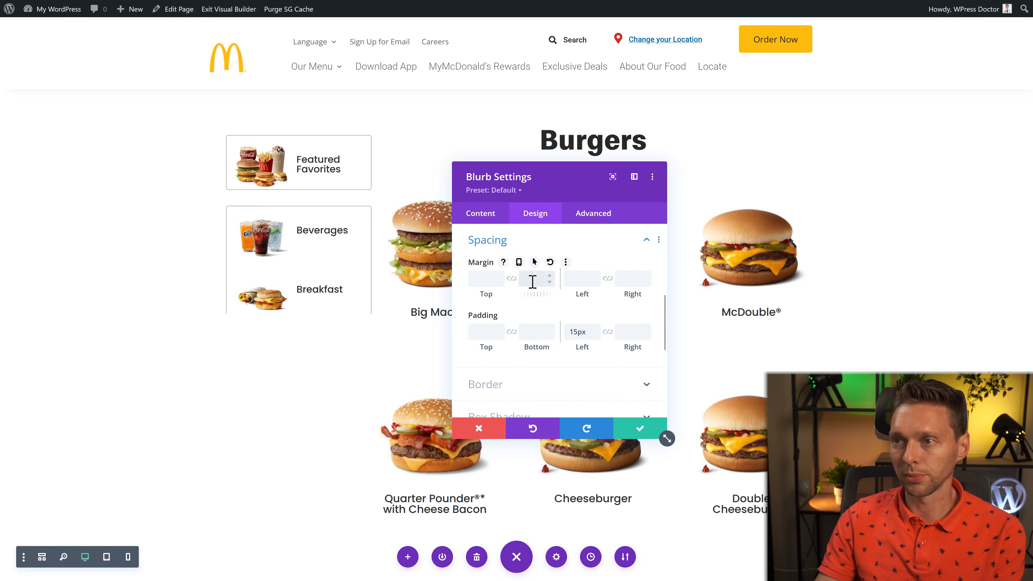
click(640, 428)
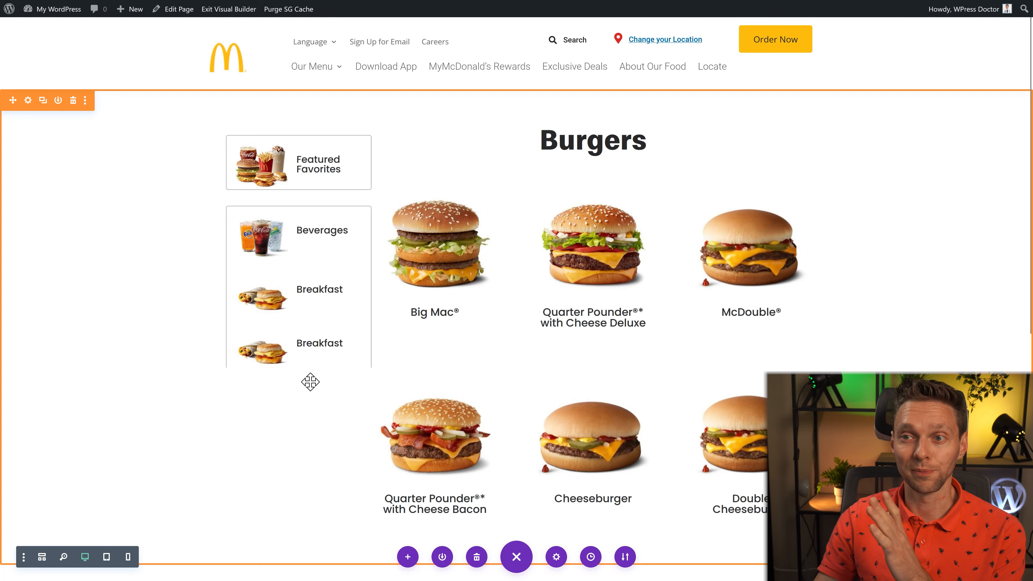
Change the duplicated Breakfast blurb's title to "Burgers"
click(279, 319)
double_click(517, 302)
text(Burger)
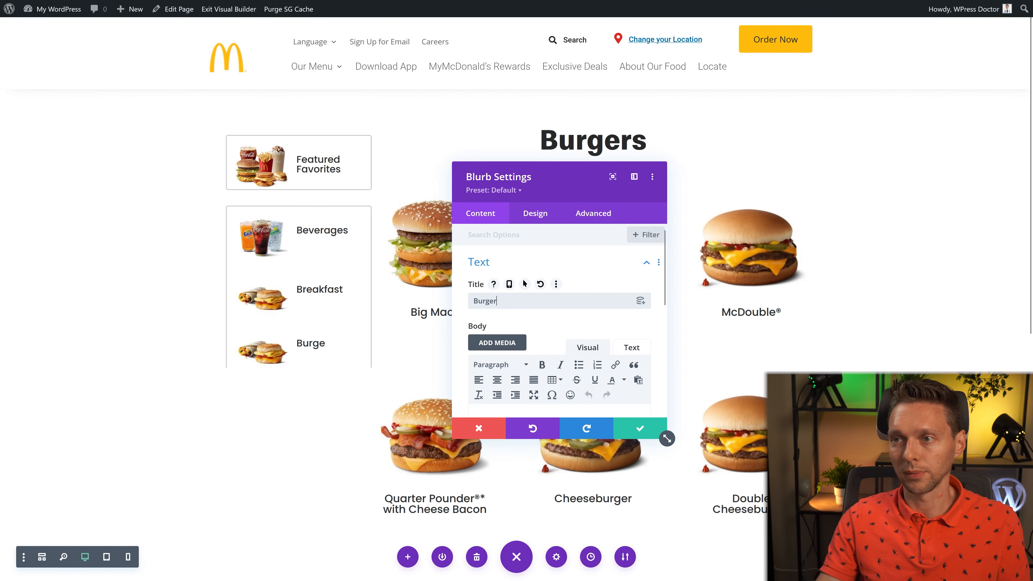
text(s)
scroll(549, 303, down, 2)
scroll(549, 307, up, 2)
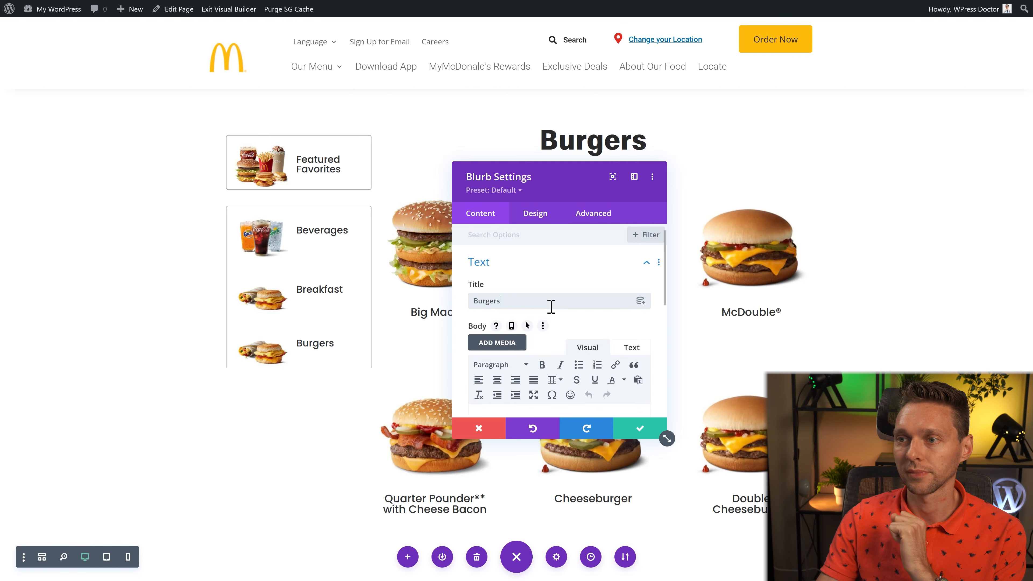
Replace the Burgers blurb's image with the picture of two burgers and save the module
scroll(522, 351, down, 4)
click(521, 351)
click(586, 336)
click(157, 60)
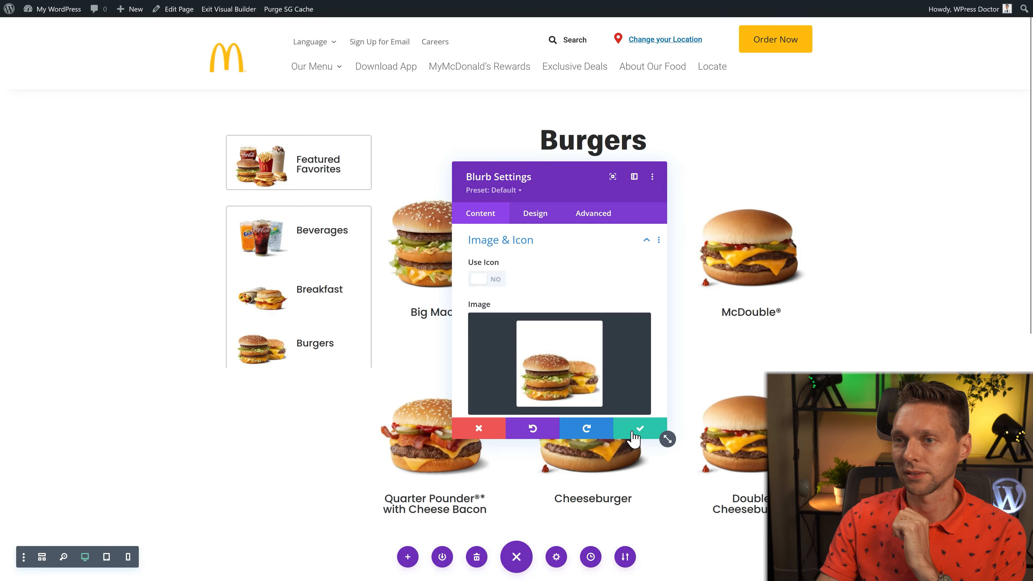
click(637, 433)
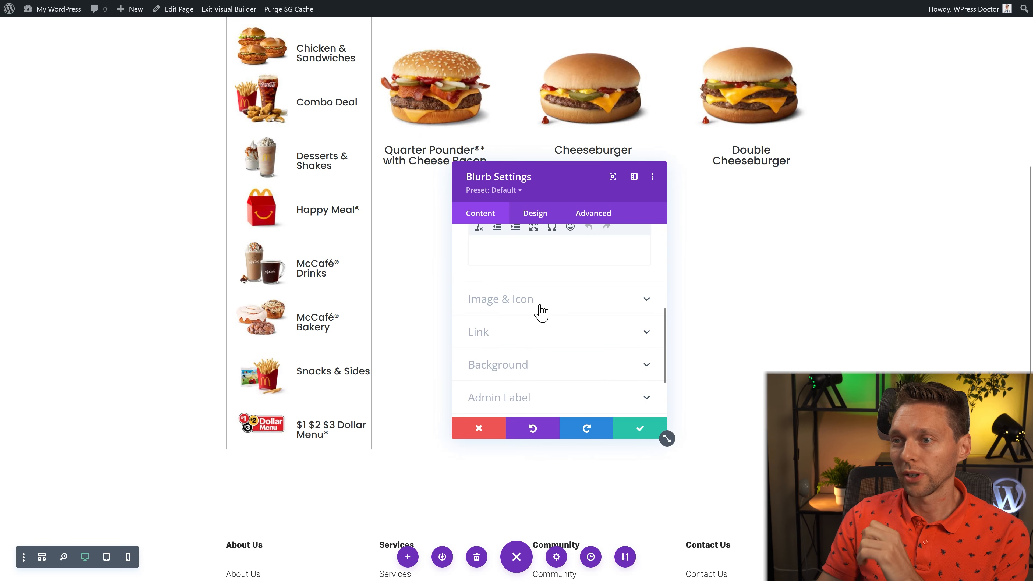
Restore the bottom border line on the $1 $2 $3 Dollar Menu blurb at the end of the sidebar list
scroll(529, 334, down, 2)
scroll(531, 348, up, 5)
click(536, 213)
scroll(514, 377, down, 2)
click(529, 399)
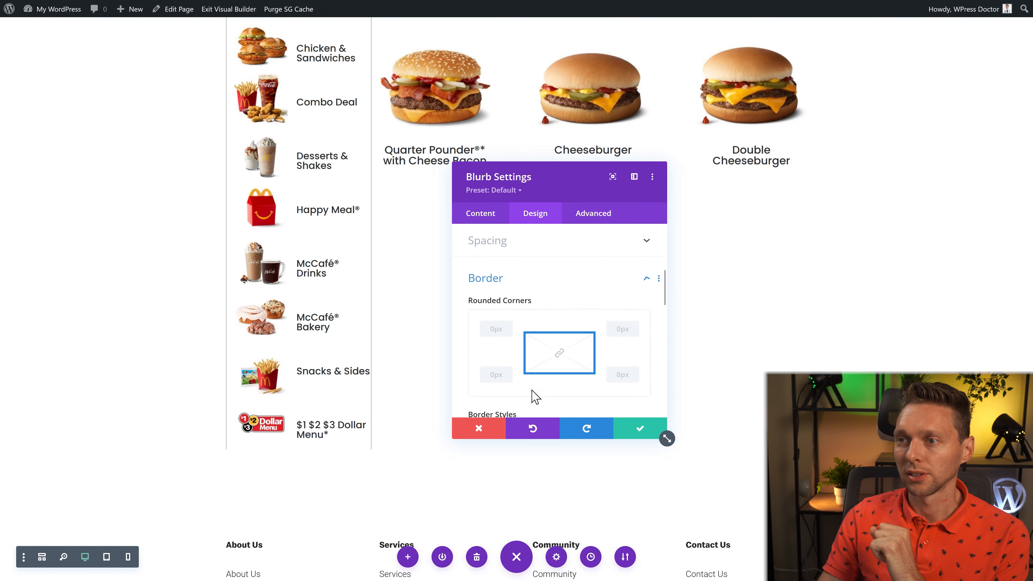
scroll(541, 391, down, 3)
click(597, 335)
scroll(606, 358, down, 3)
click(645, 355)
Set the $1 $2 $3 Dollar Menu blurb's two bottom rounded corners to 0.25rem and save the module
scroll(631, 358, up, 5)
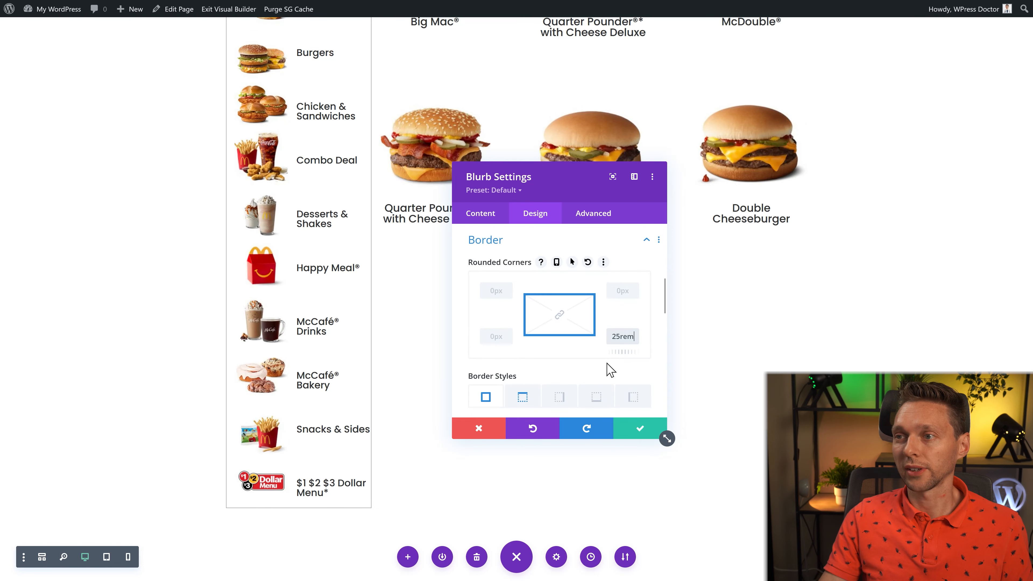
click(496, 337)
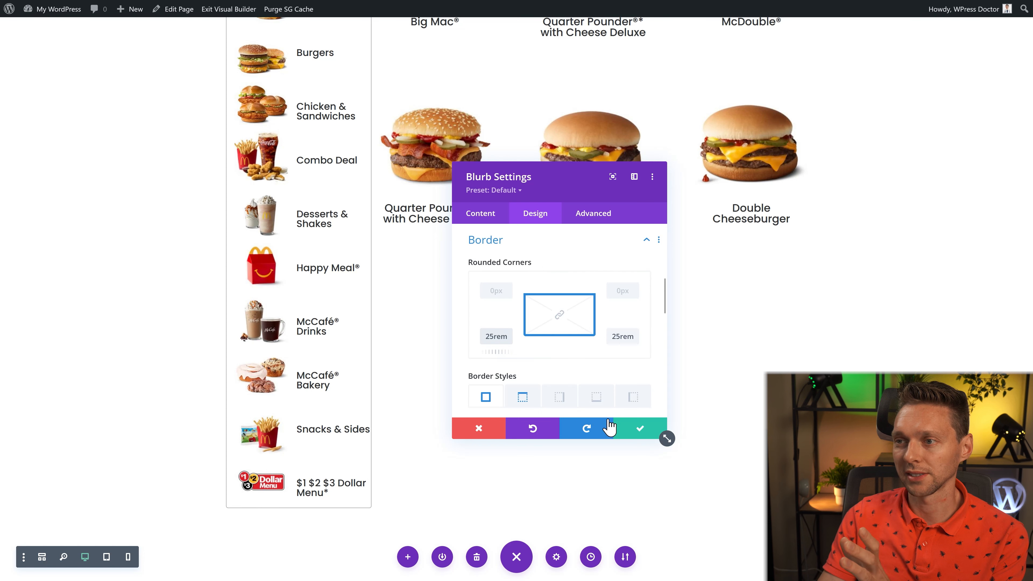
click(631, 428)
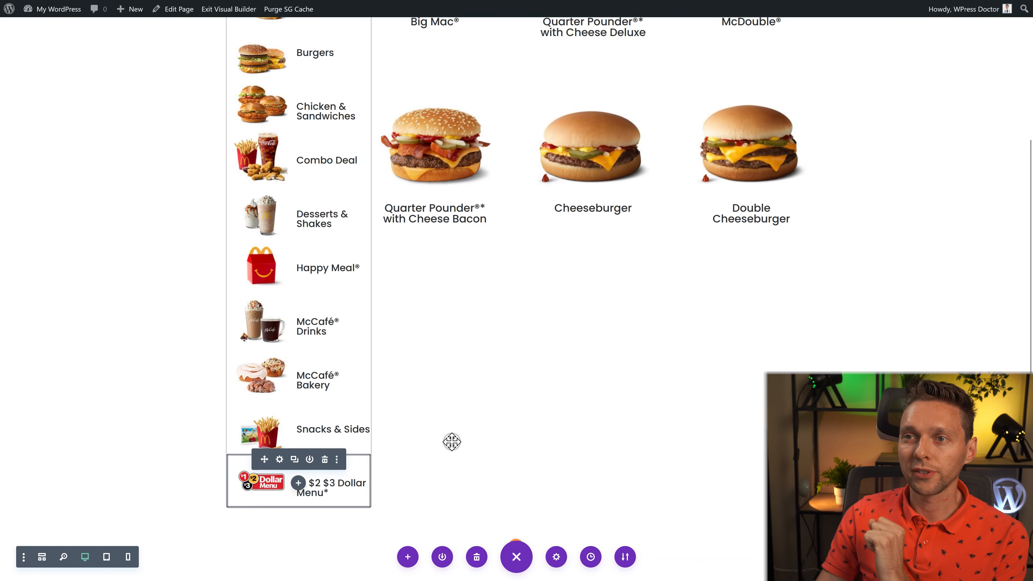
Give the sidebar's Burgers blurb a 5px left border in red #e02b20 and save the module
scroll(451, 441, up, 4)
scroll(450, 433, up, 2)
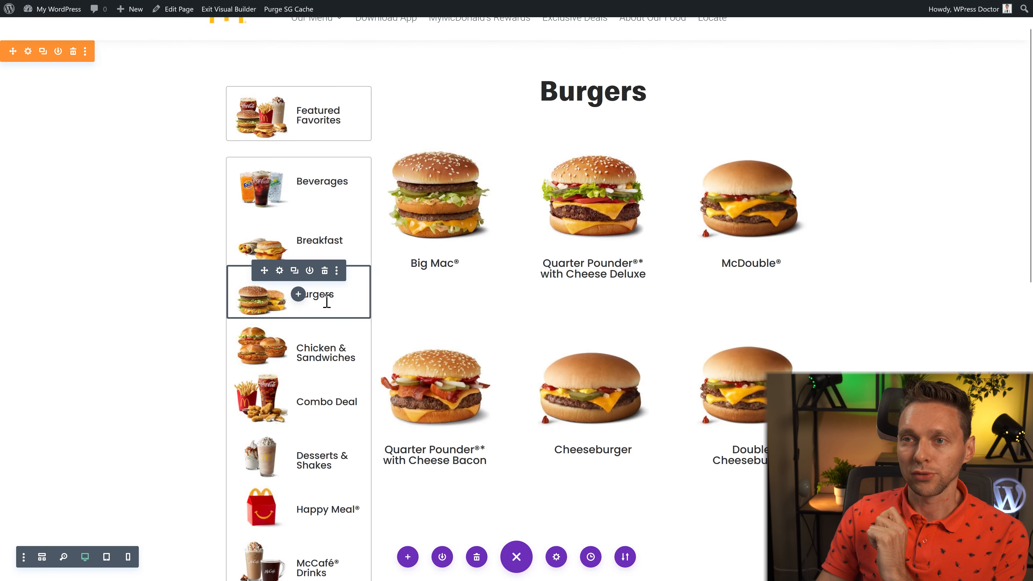
click(400, 11)
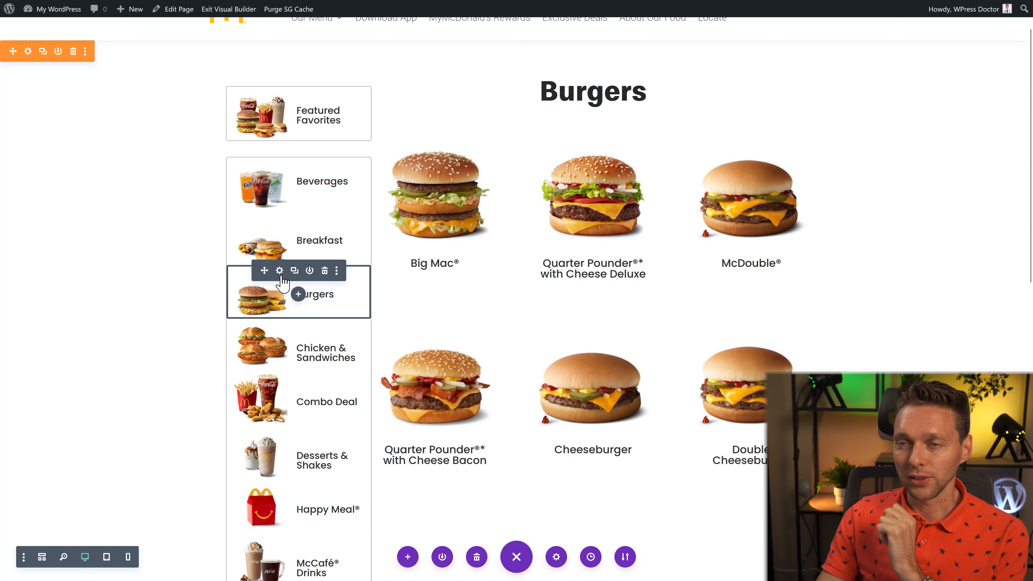
click(280, 271)
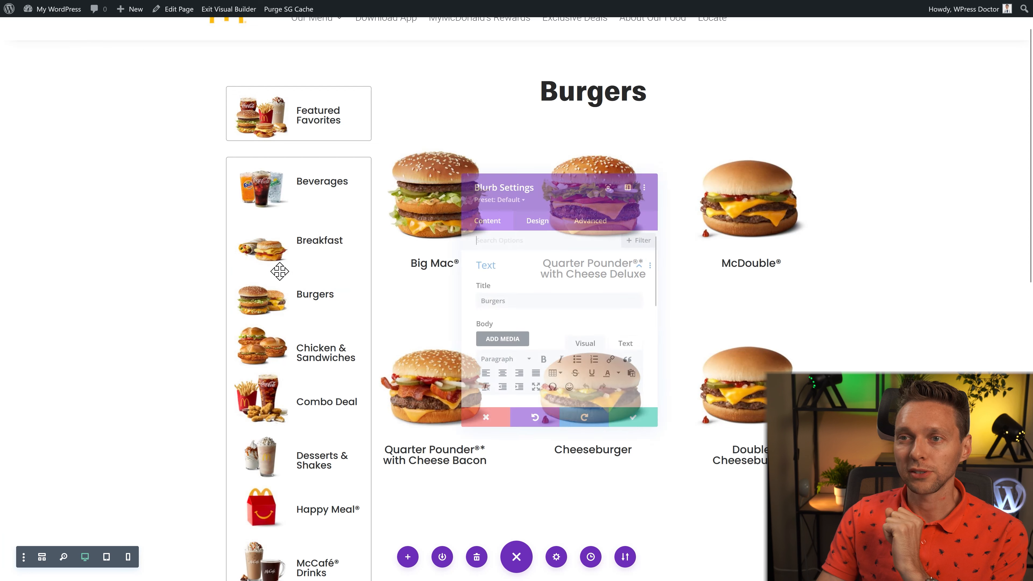
scroll(569, 296, down, 3)
scroll(573, 293, down, 3)
click(536, 215)
scroll(517, 362, down, 3)
click(495, 399)
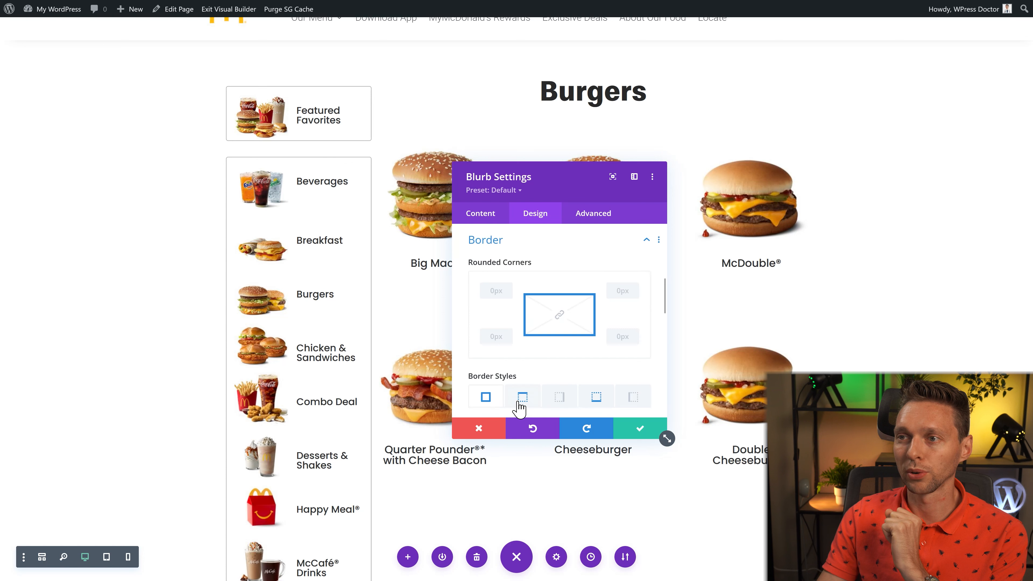
scroll(561, 358, down, 1)
click(635, 342)
scroll(634, 350, down, 3)
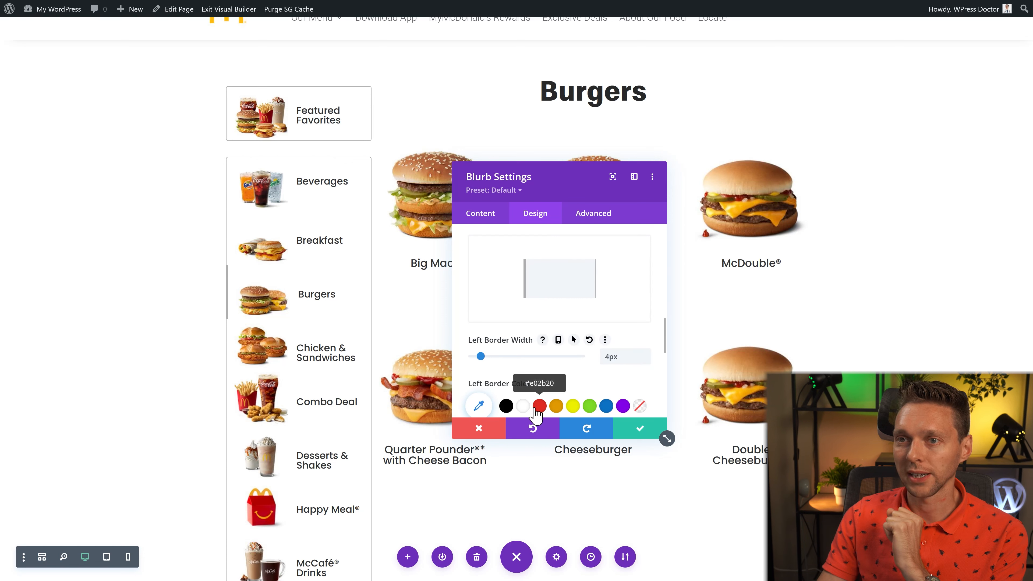
click(540, 405)
click(646, 354)
click(646, 354)
click(646, 353)
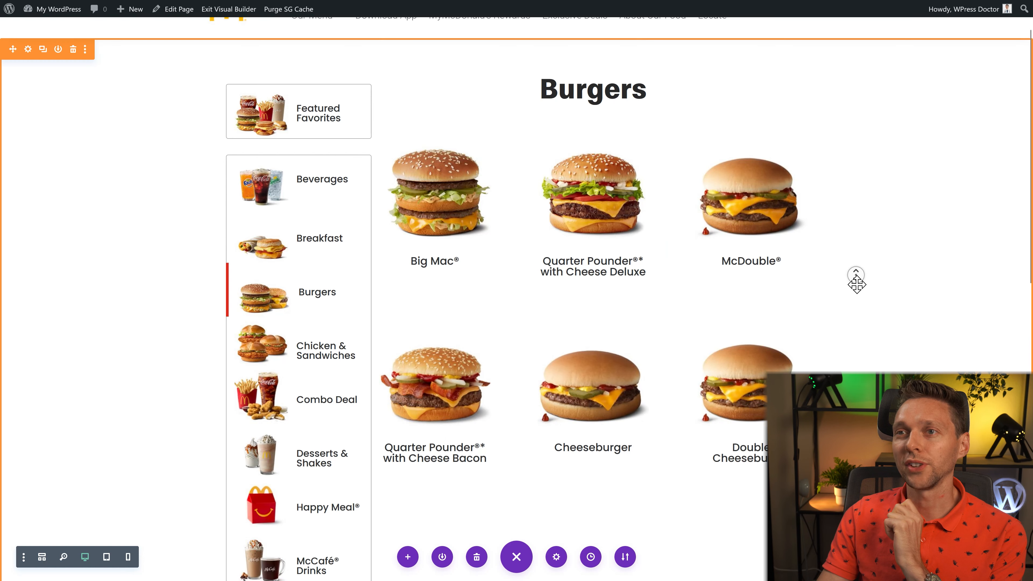
Set the Burgers blurb's module link URL to /burgers/ and save the module
scroll(856, 277, down, 1)
scroll(855, 277, up, 2)
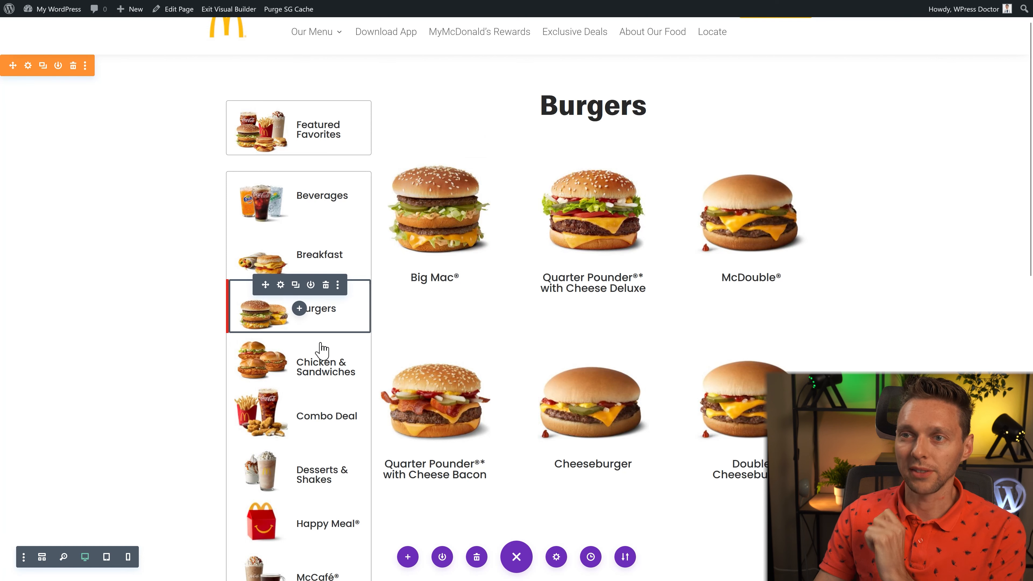
click(321, 349)
scroll(526, 346, down, 5)
click(492, 376)
click(523, 280)
click(509, 365)
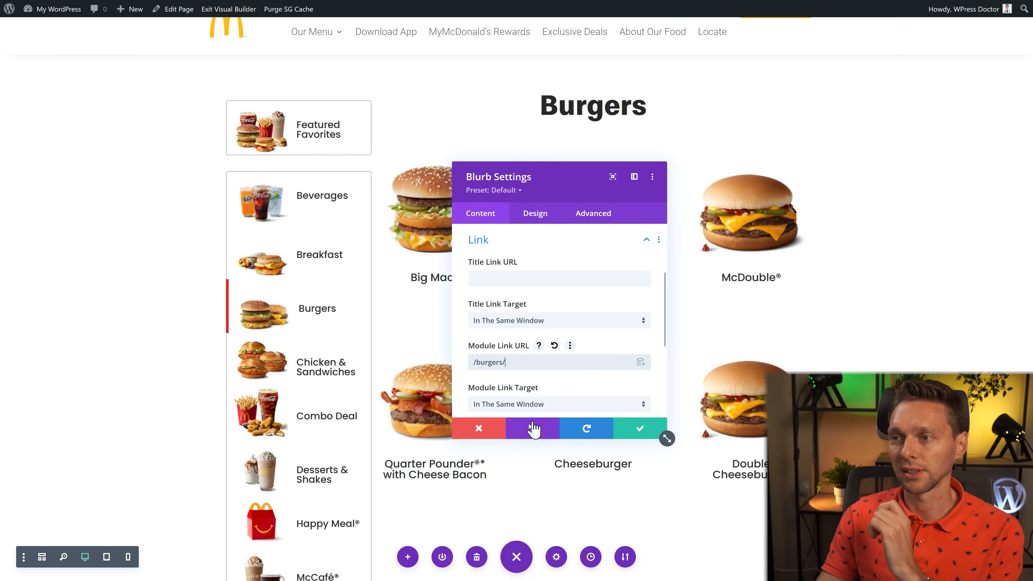
click(640, 428)
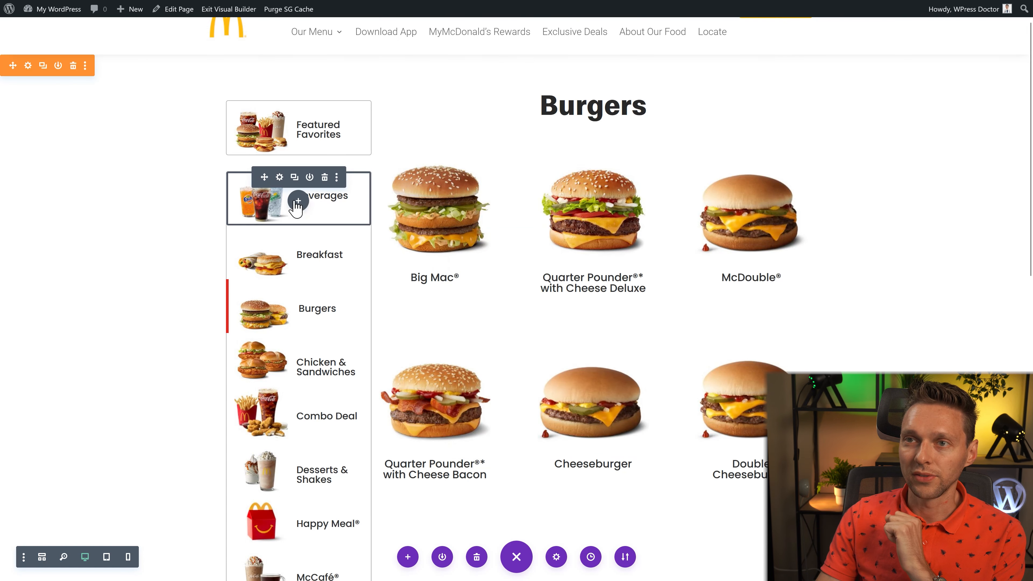
Set the Beverages blurb's module link URL to /beverages/ and save the module
click(280, 177)
scroll(535, 342, down, 5)
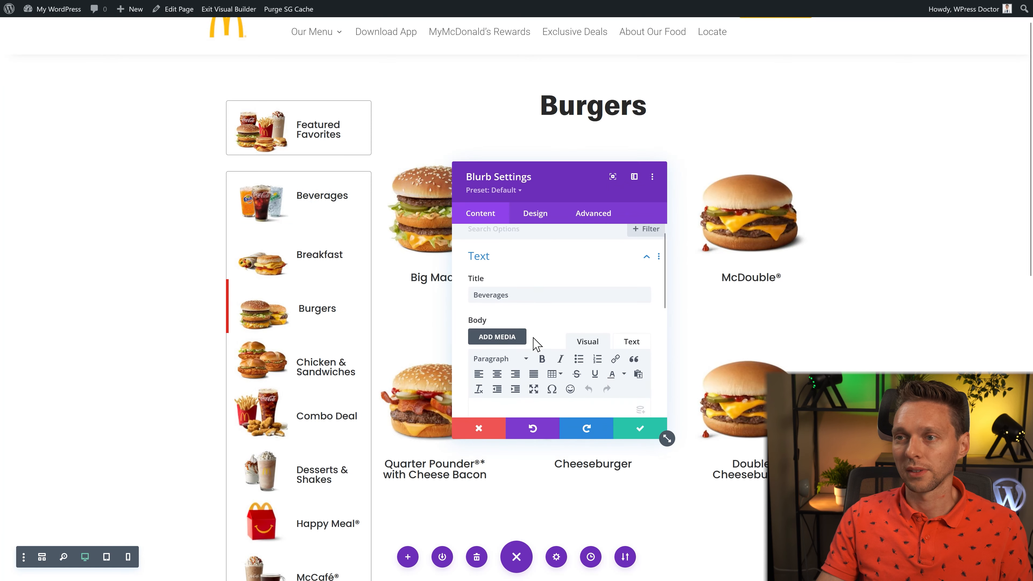
click(507, 374)
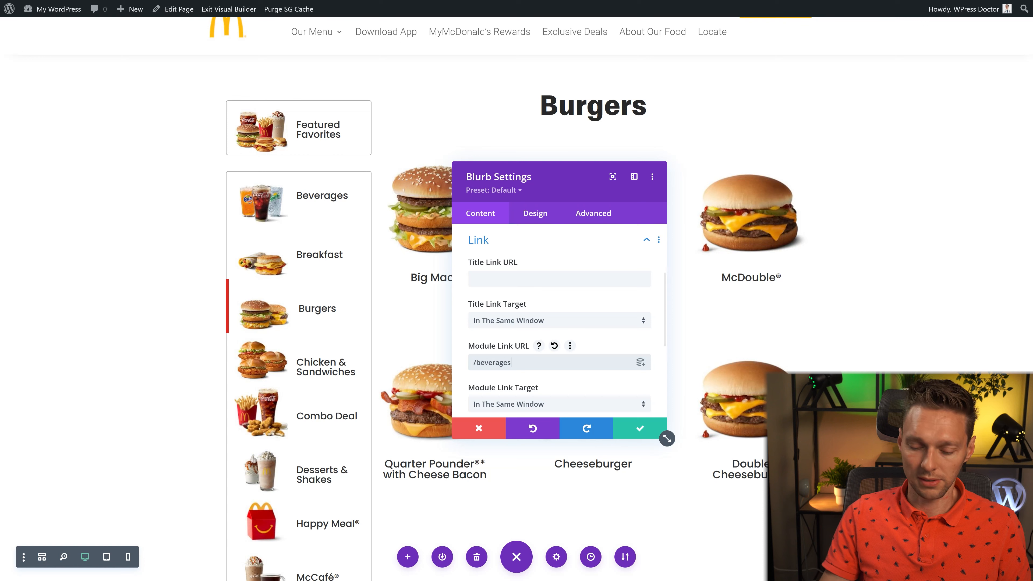
drag(529, 364, 448, 367)
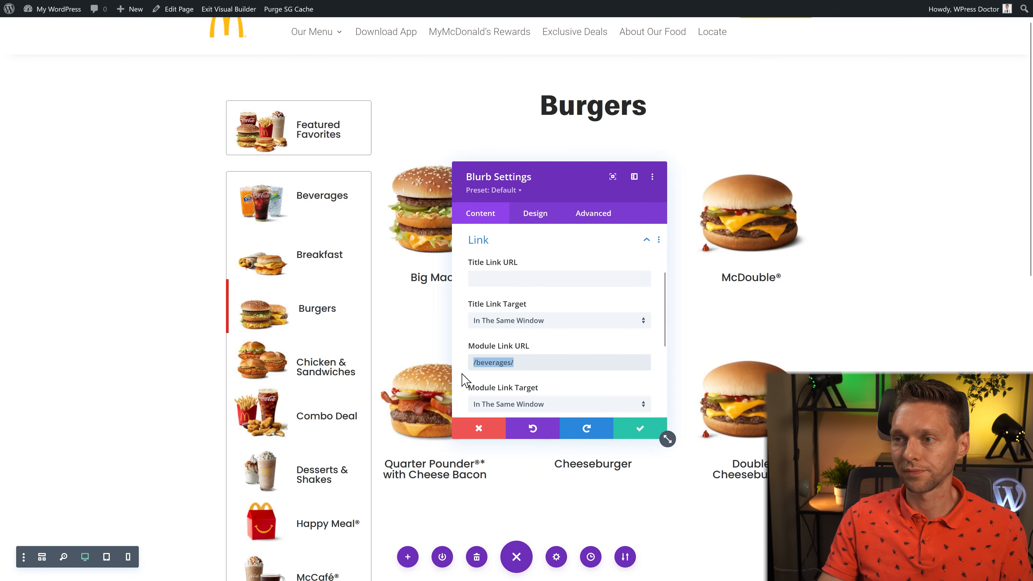
click(643, 434)
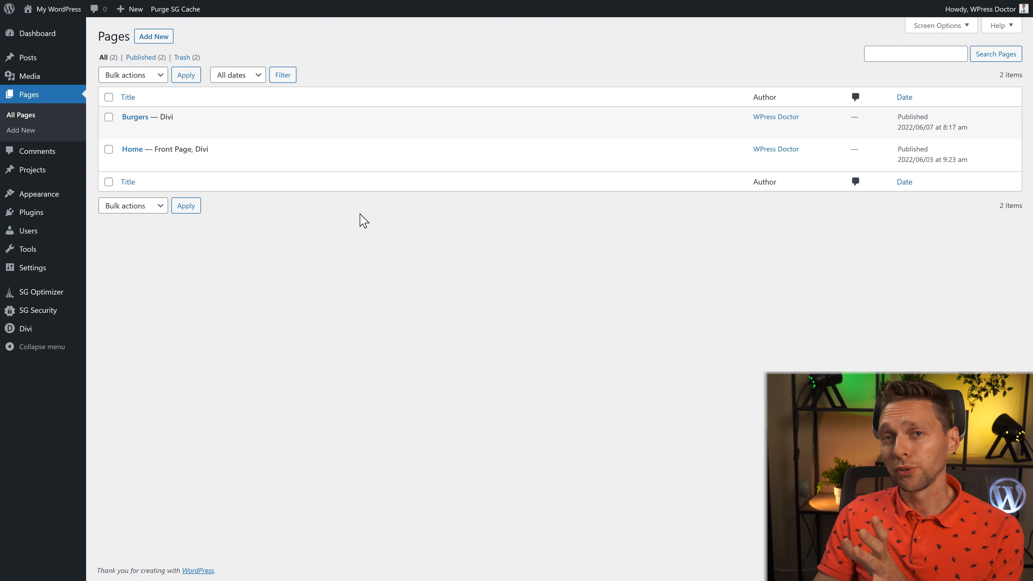
Create a new page titled "Beverages" in the Divi Builder by cloning the existing Burgers page
click(161, 39)
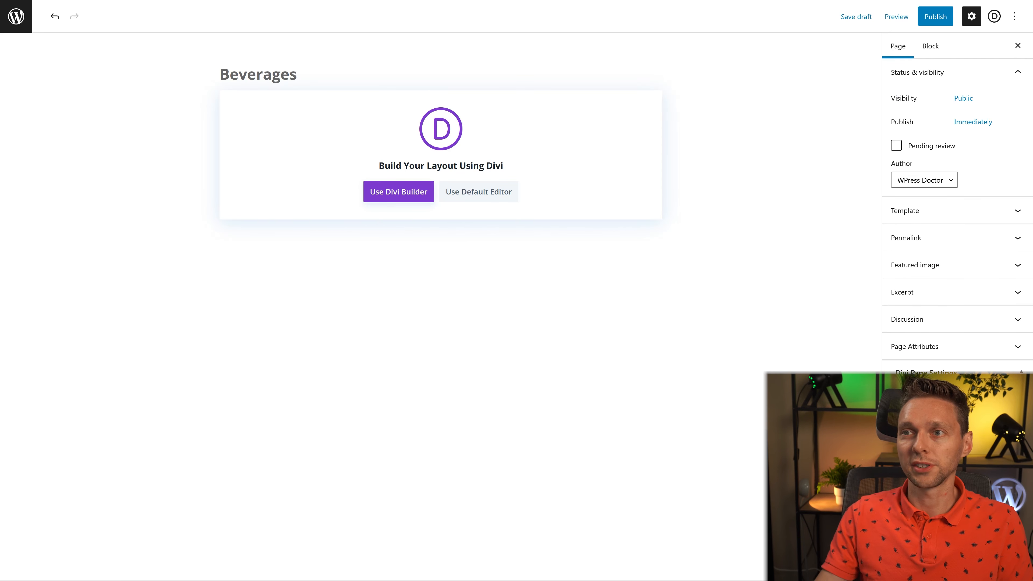
click(382, 198)
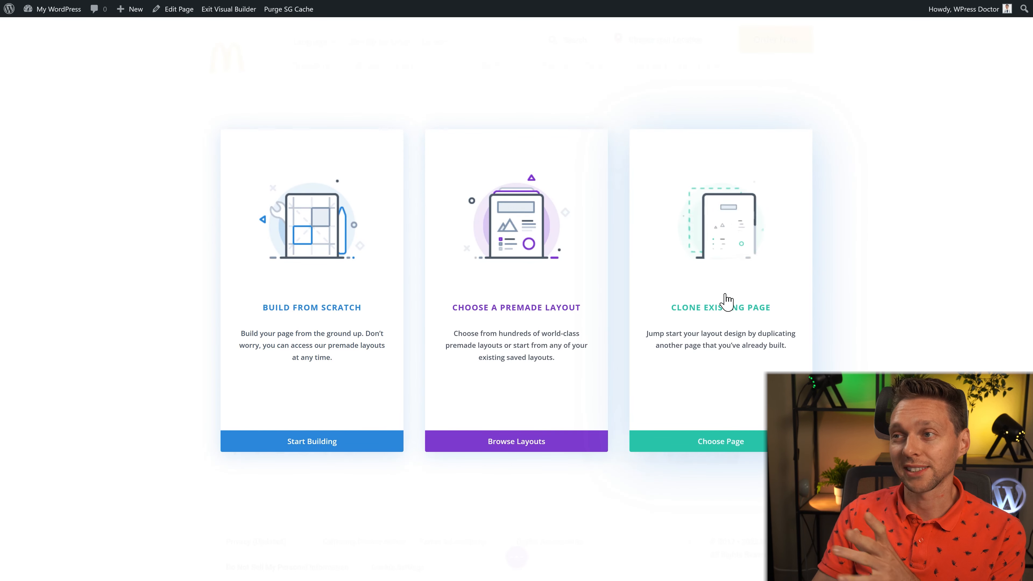
click(726, 273)
click(453, 197)
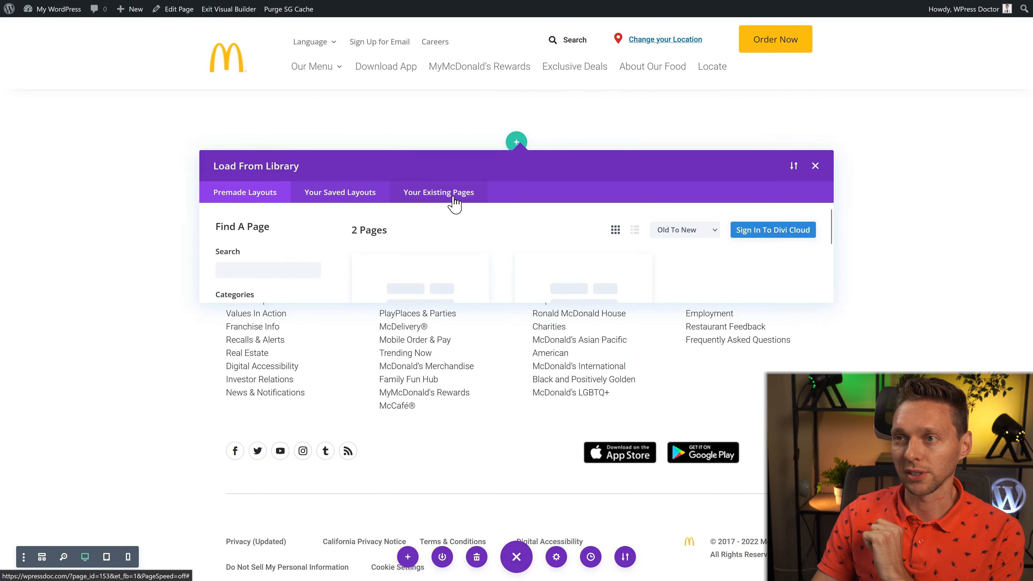
scroll(447, 245, down, 3)
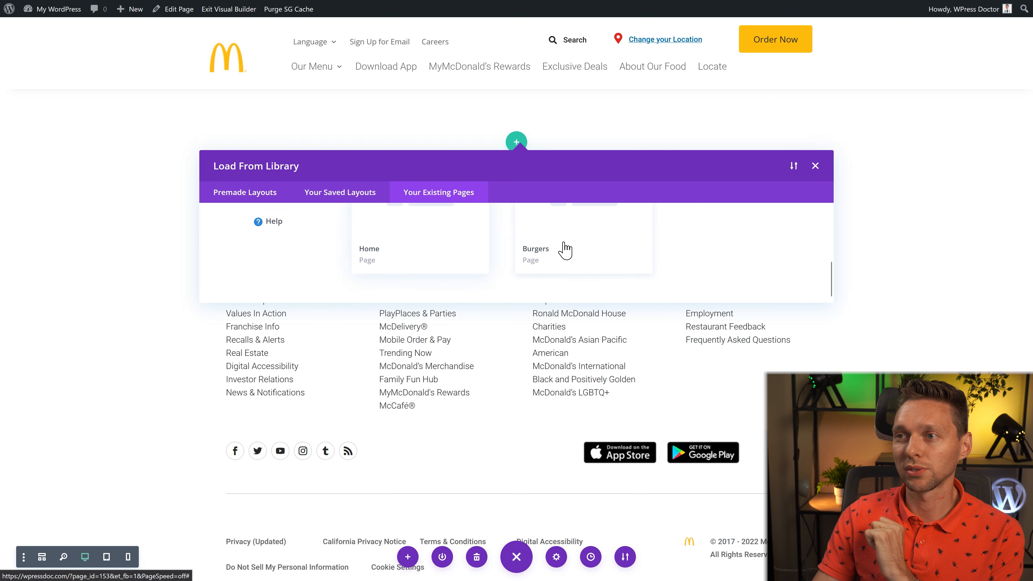
click(565, 249)
click(420, 261)
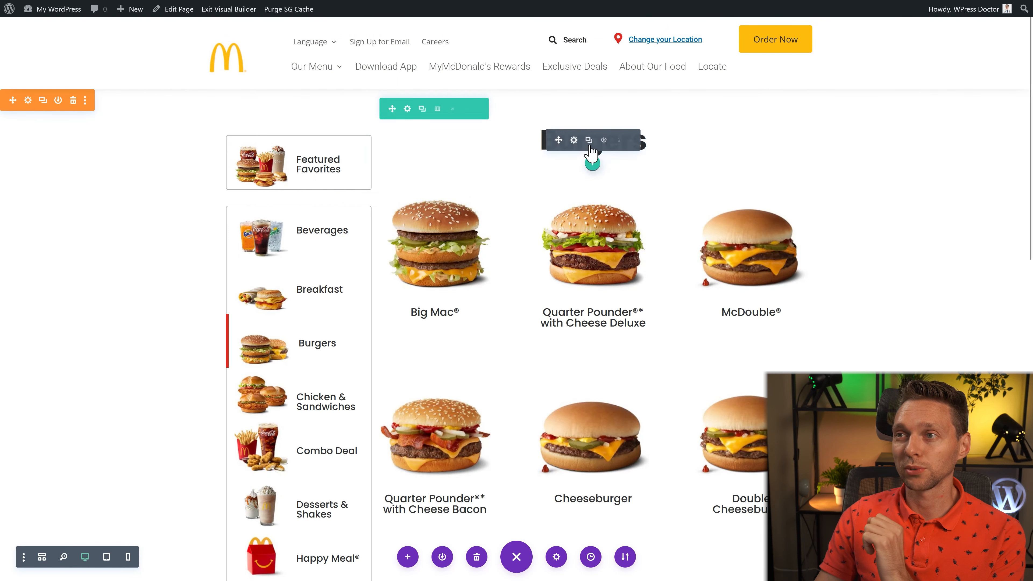
Change the cloned page's heading text to "Beverages" and save the module
click(573, 142)
text(Be)
text(verages)
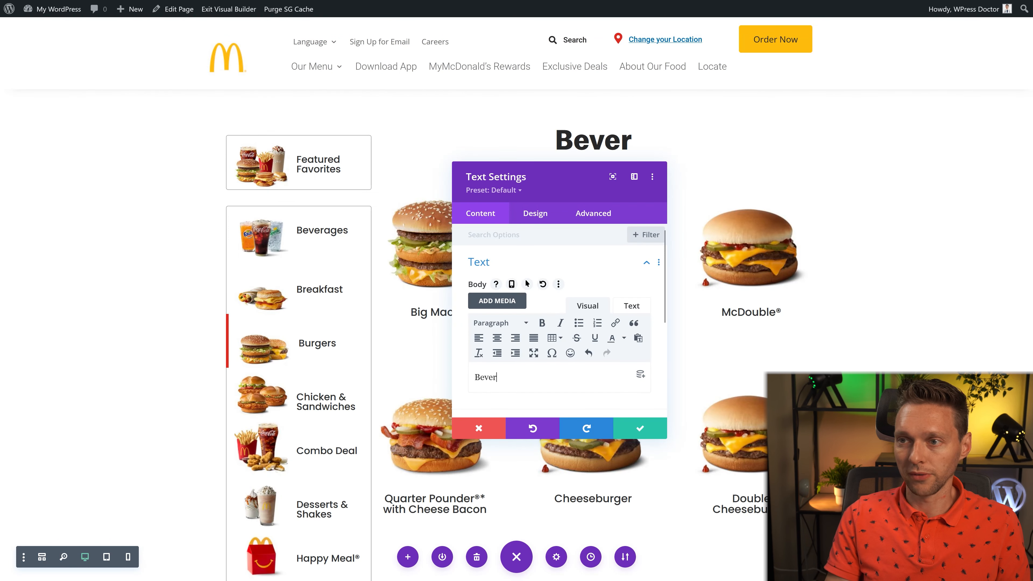
click(644, 433)
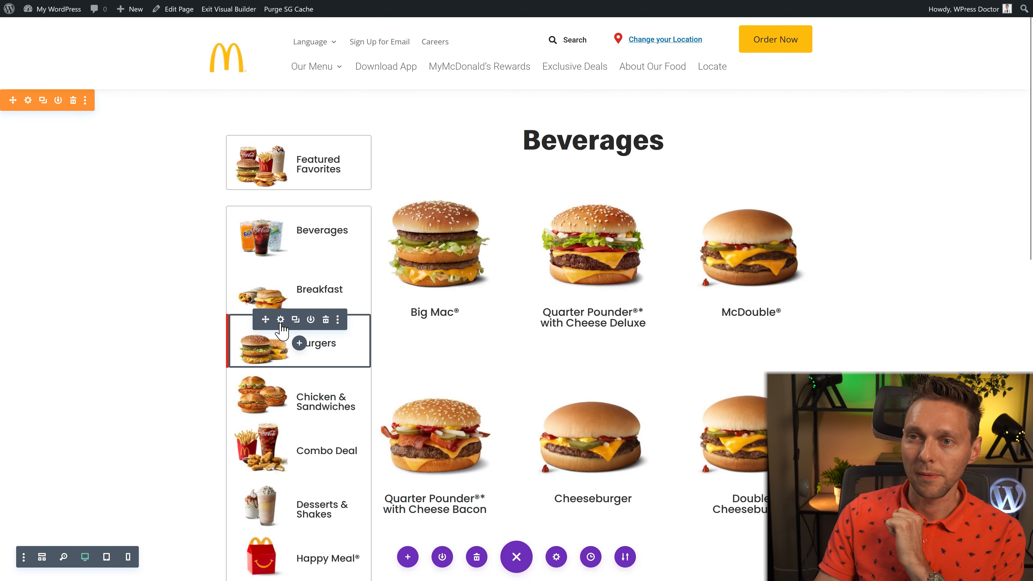
Return the Burgers blurb's left border to grey with a 1px width on the Beverages page and save
click(334, 363)
scroll(583, 321, down, 2)
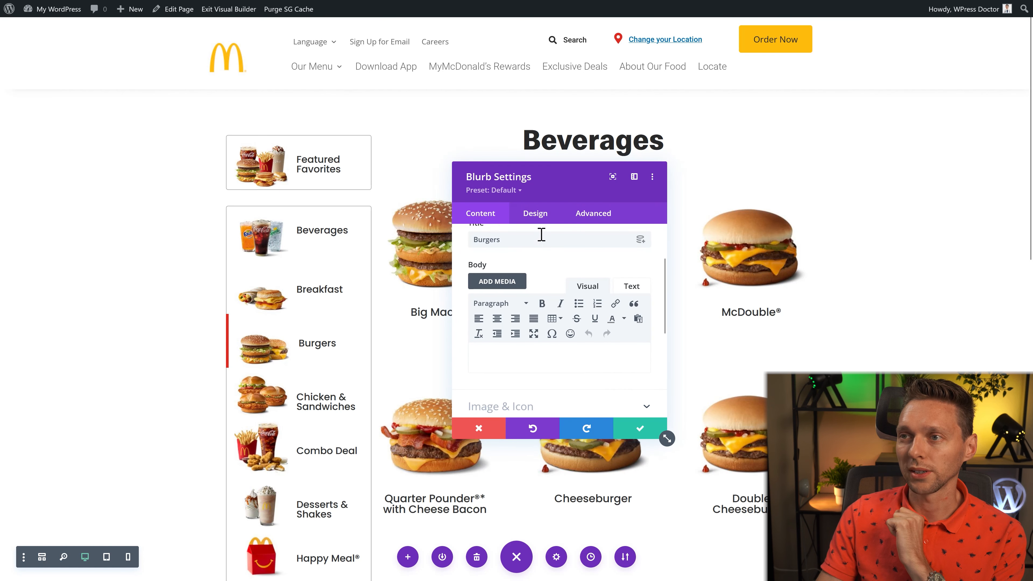
click(536, 214)
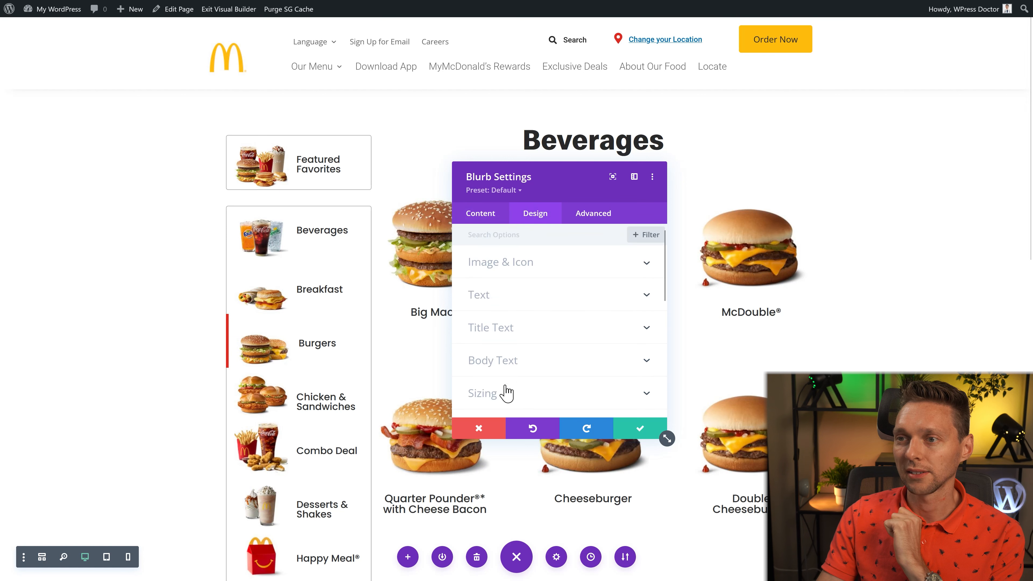
scroll(502, 395, down, 3)
click(497, 348)
scroll(537, 379, down, 5)
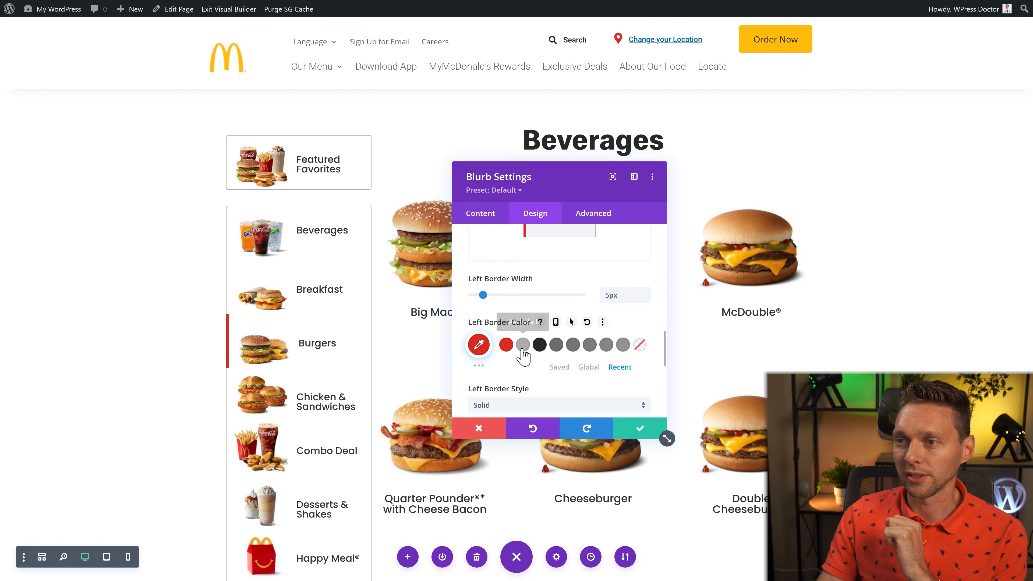
click(523, 345)
click(646, 299)
click(646, 299)
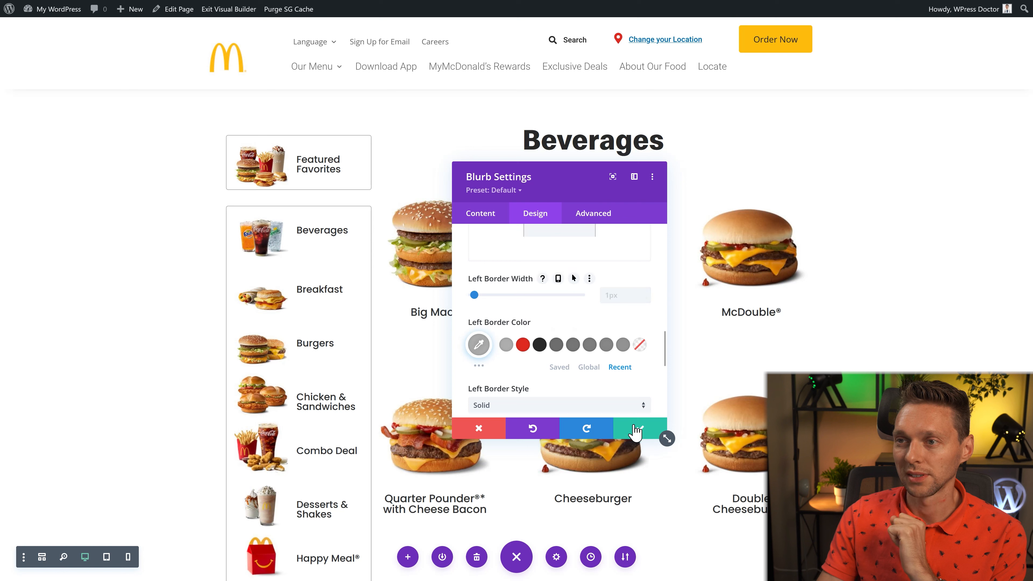
click(635, 427)
Give the sidebar's Beverages blurb a 5px red left border on the Beverages page
click(312, 252)
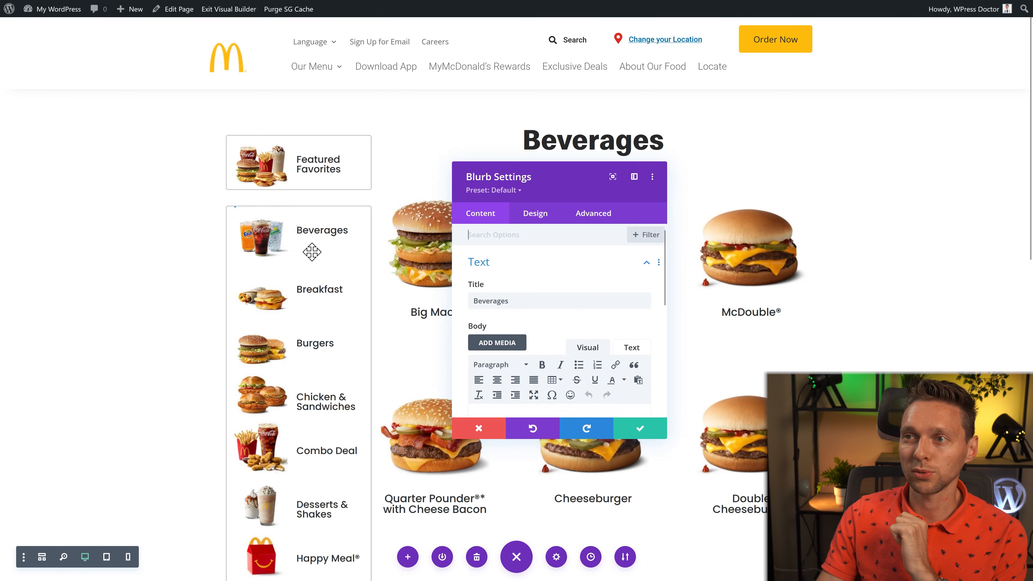
click(536, 214)
scroll(525, 317, down, 2)
click(495, 331)
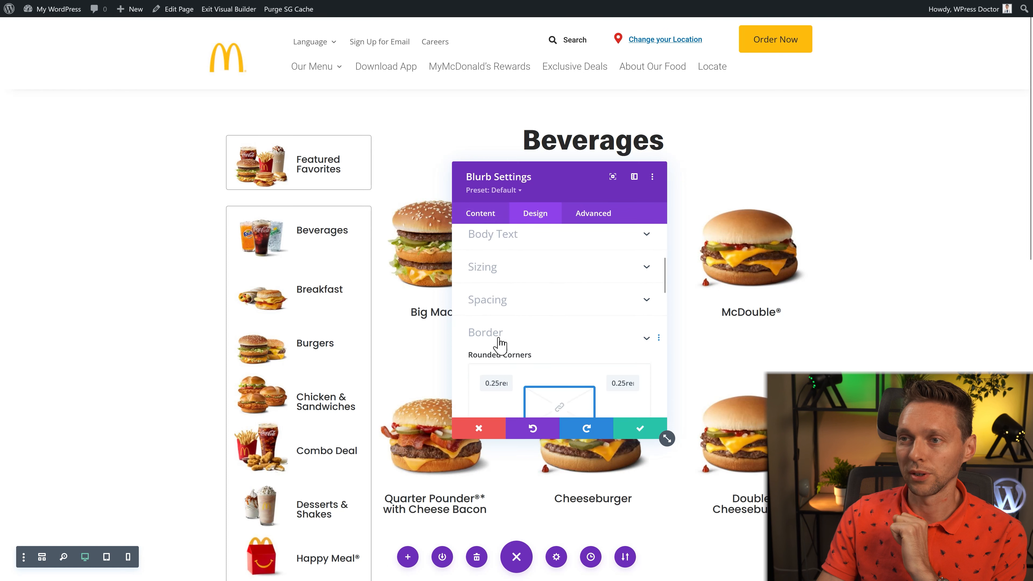
scroll(562, 356, down, 2)
scroll(629, 353, down, 3)
click(645, 354)
click(645, 355)
click(644, 355)
click(645, 355)
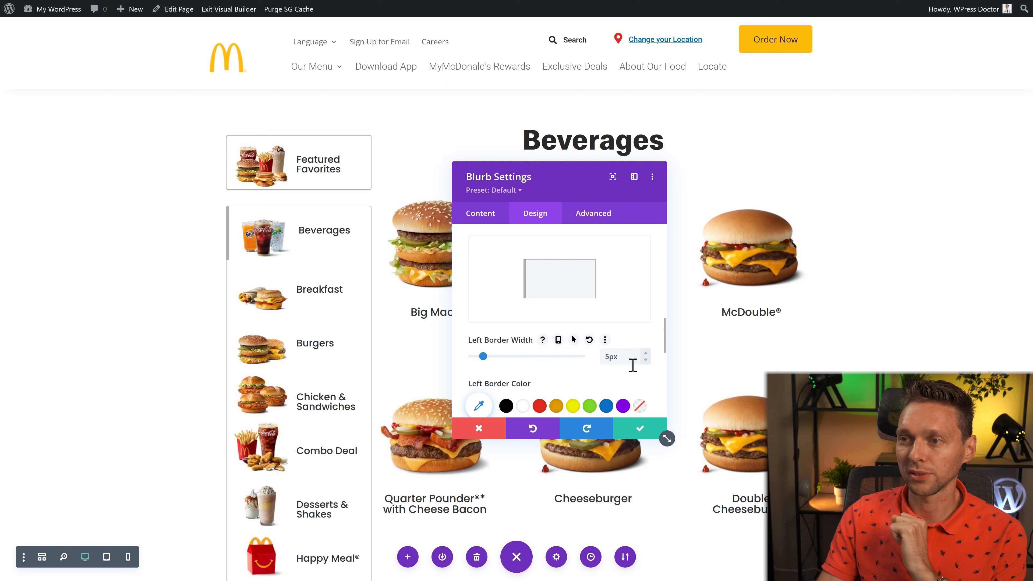
click(540, 406)
Change the Big Mac® product blurb's title to "Minute Maid® Strawberry Watermelon Slushie"
drag(507, 302, 473, 304)
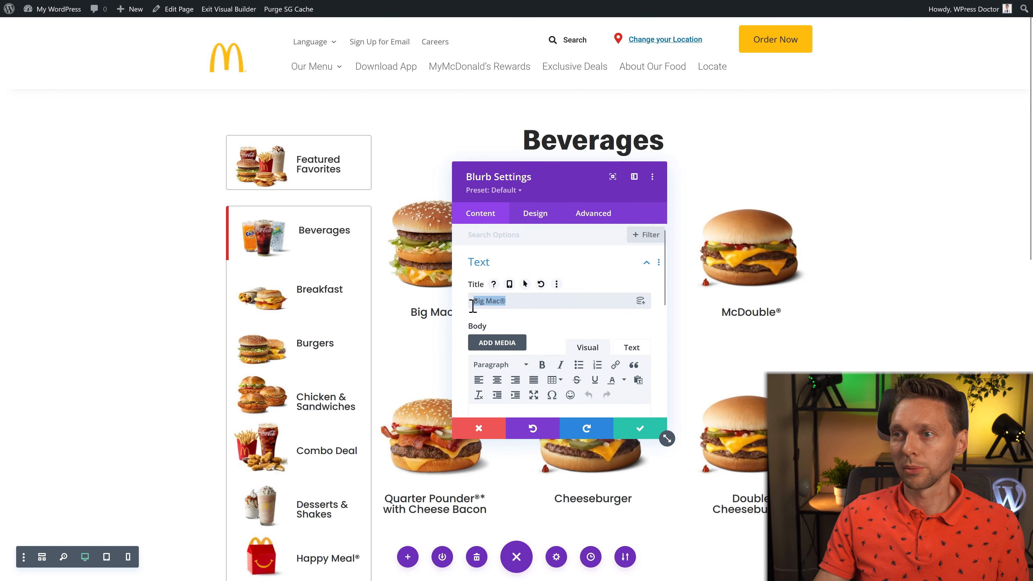
text(Minute Maid® Strawberry Watermelon Slushie)
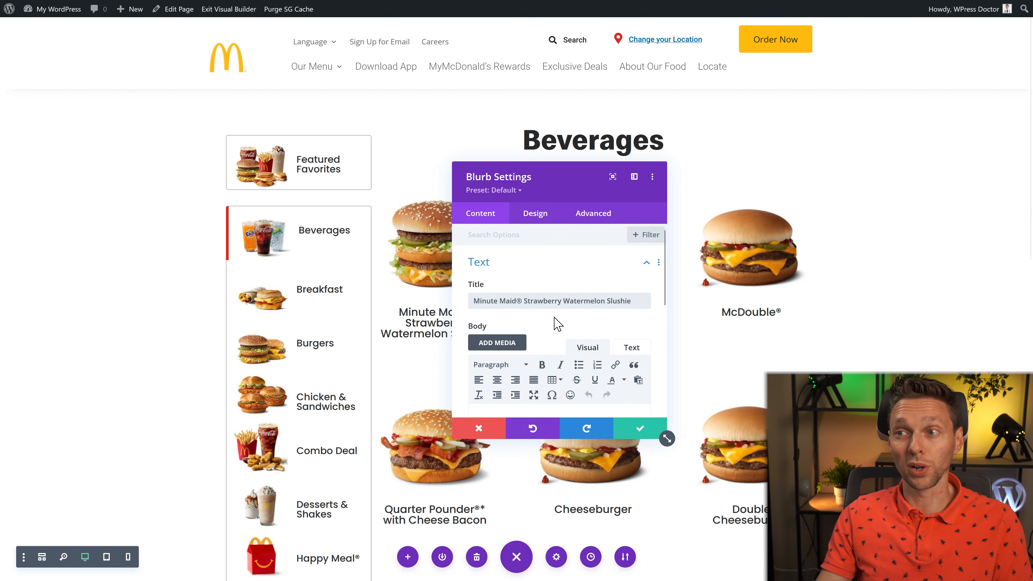
Replace the first product blurb's image with the Minute Maid strawberry watermelon slushie picture from the media library and save the module
scroll(555, 318, down, 3)
click(560, 344)
click(575, 354)
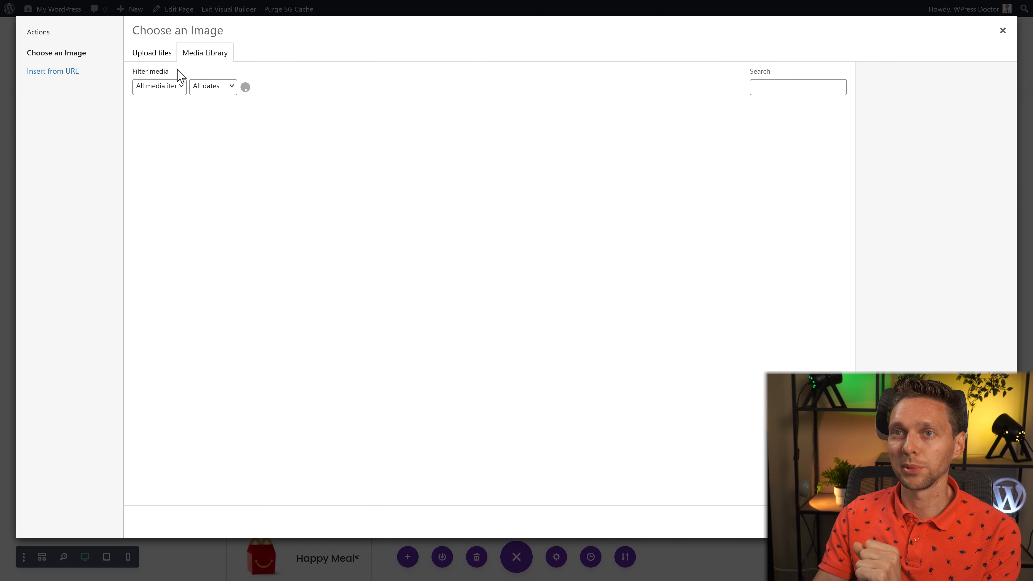
click(570, 140)
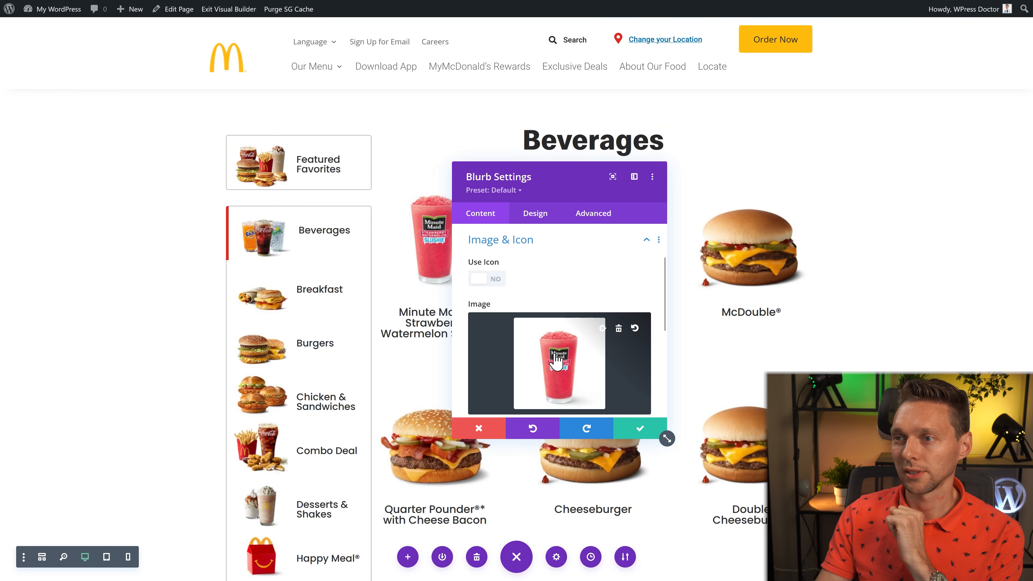
click(637, 428)
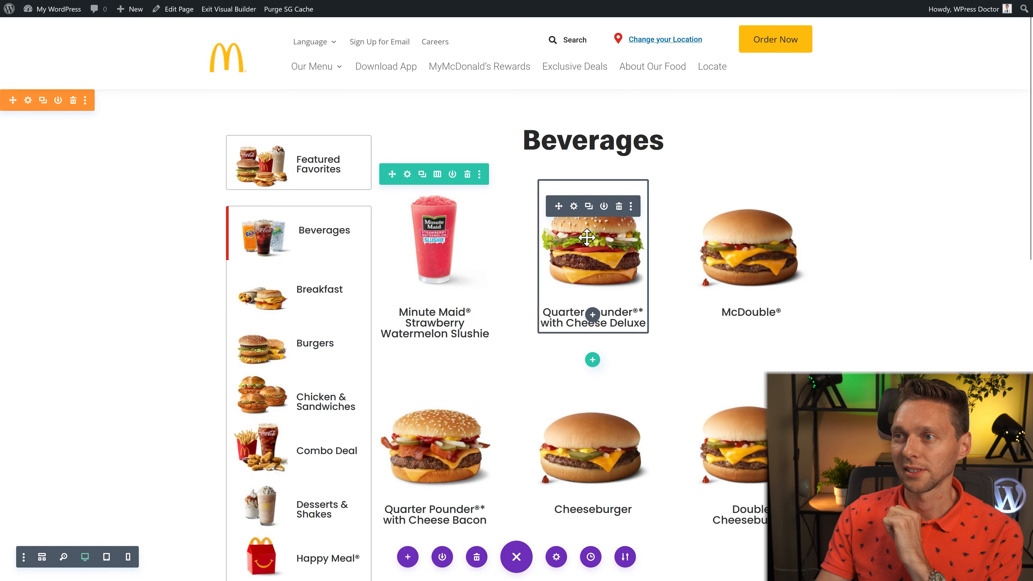
Retitle the next product blurbs "Minute Maid® Tropical Mango Slushie" and "Coca-Cola®"
click(606, 301)
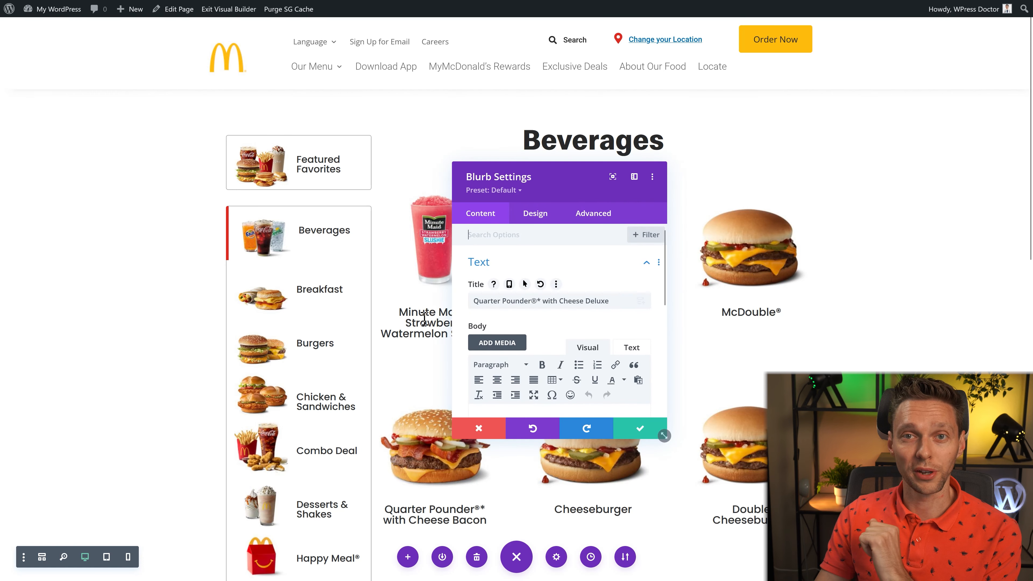
text(Coca-)
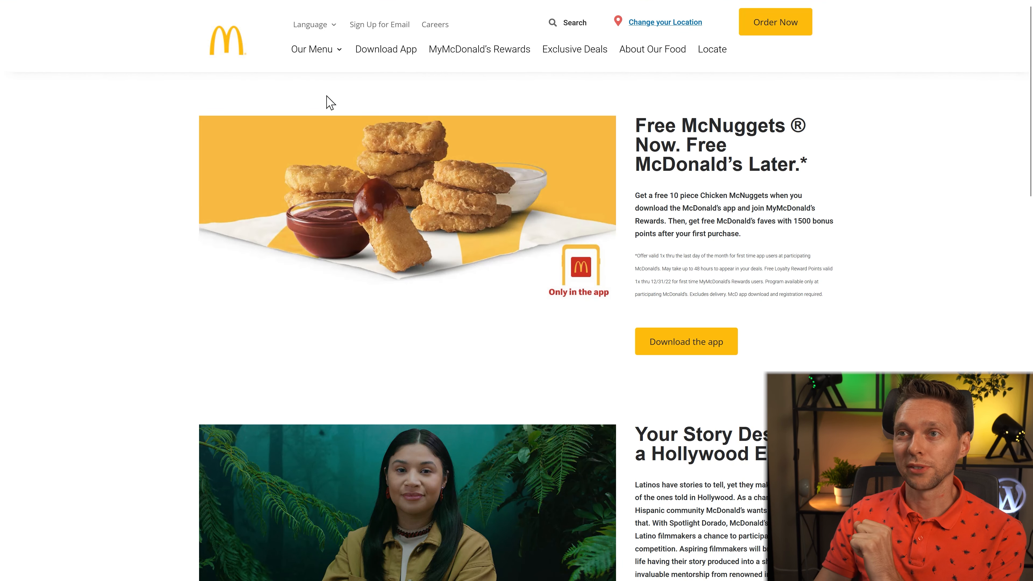
Open the live Beverages page from the Our Menu mega menu and switch between Burgers and Beverages through the sidebar links
mouse_move(329, 57)
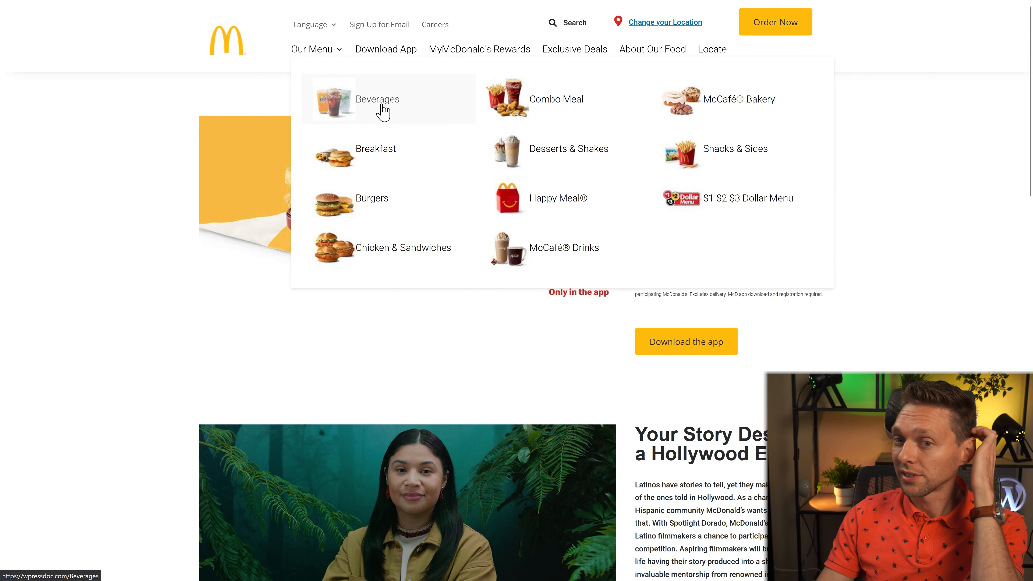
click(382, 110)
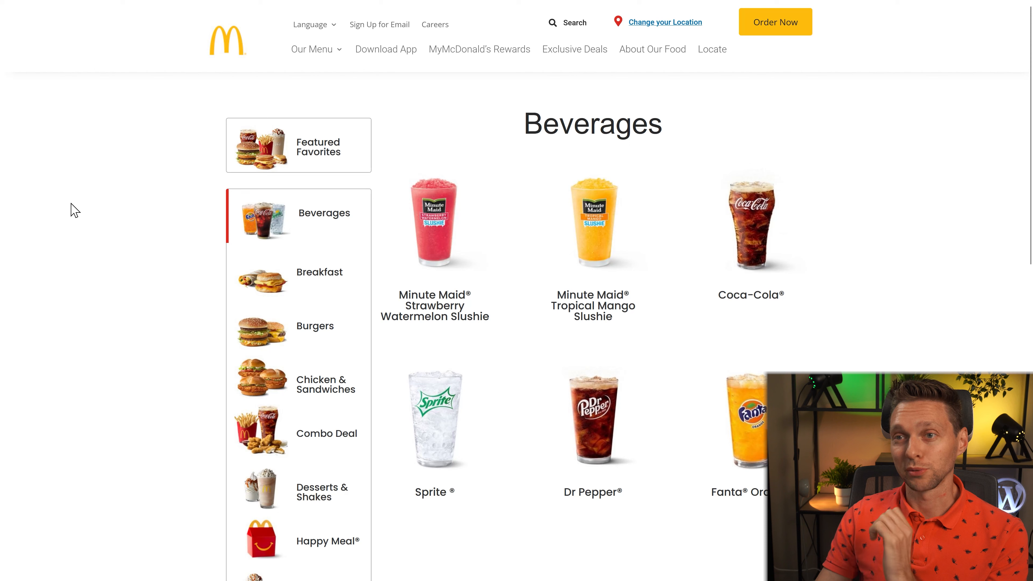
click(312, 338)
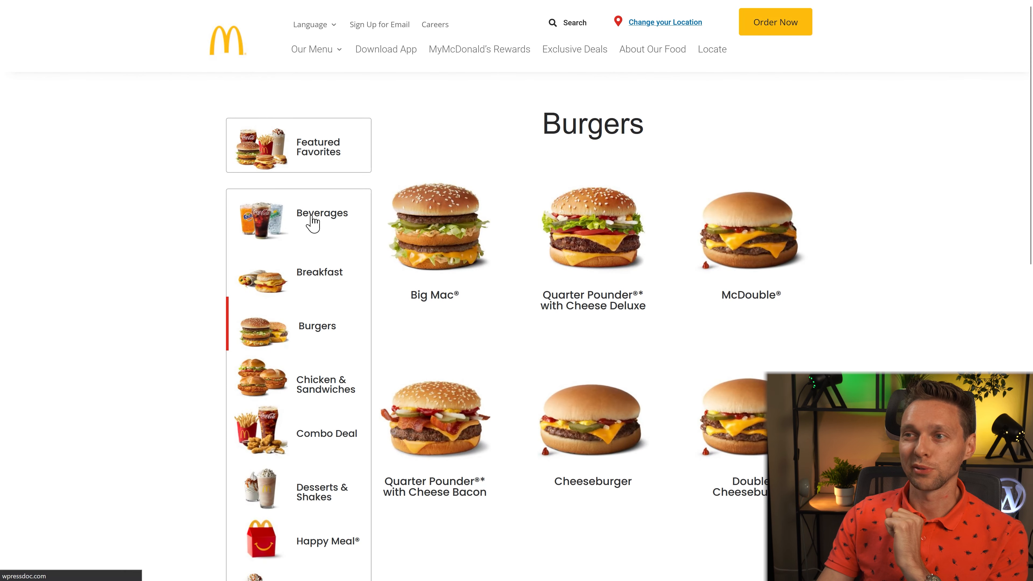
click(313, 224)
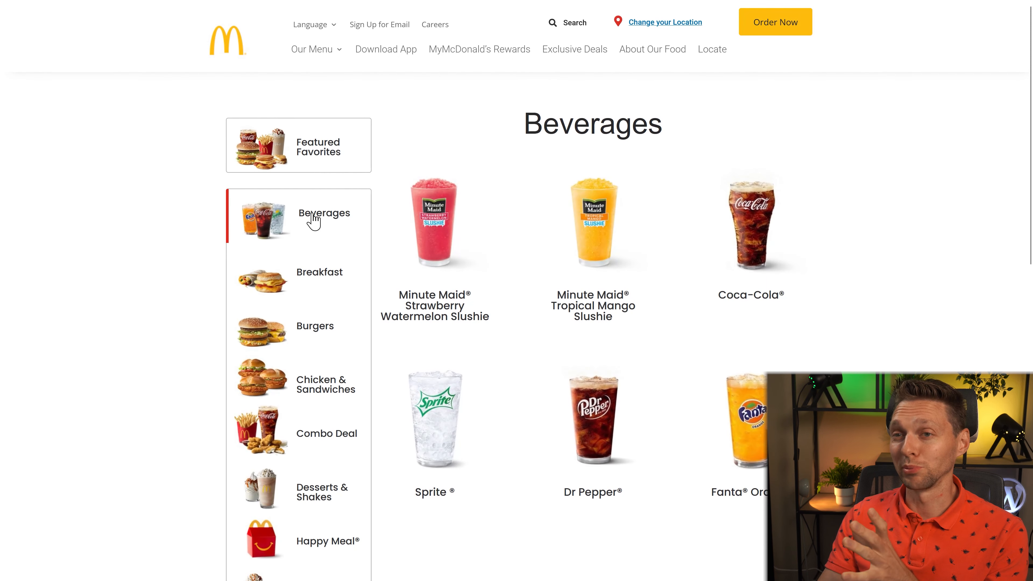
click(320, 331)
click(321, 225)
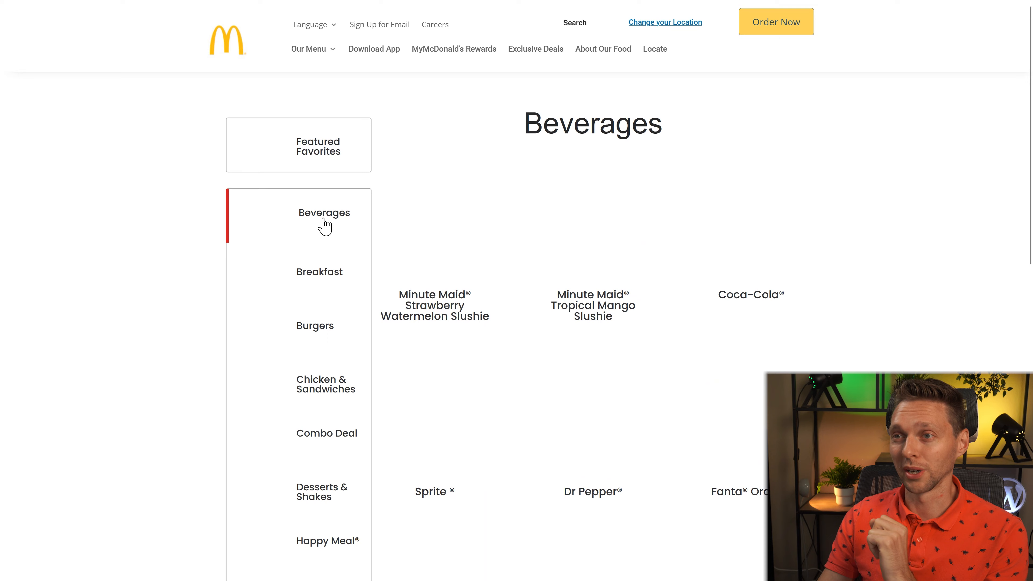
click(312, 334)
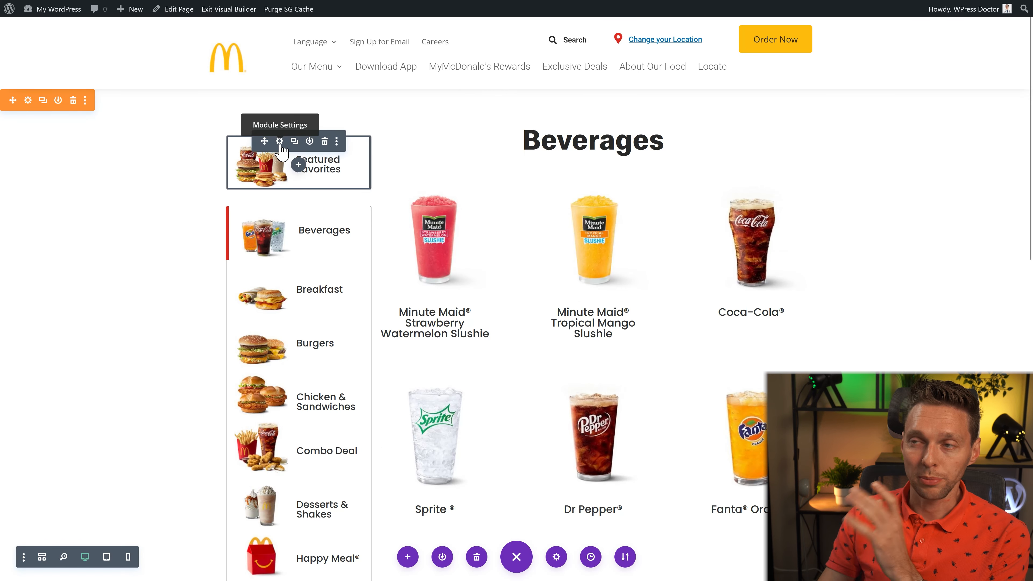
Set the Featured Favorites blurb's Image/Icon Animation to No Animation on the Beverages page
click(279, 142)
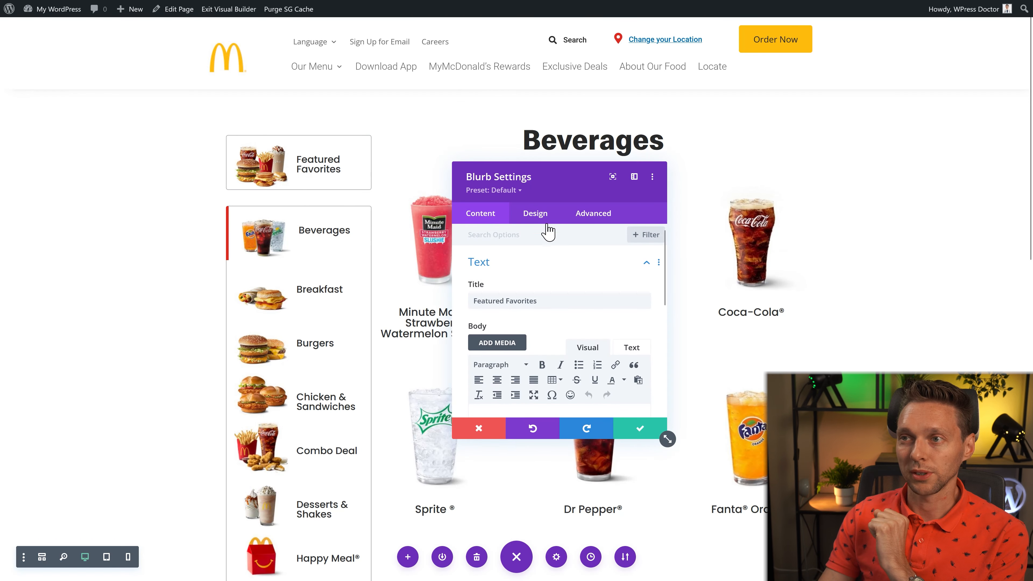
click(537, 215)
scroll(538, 307, down, 6)
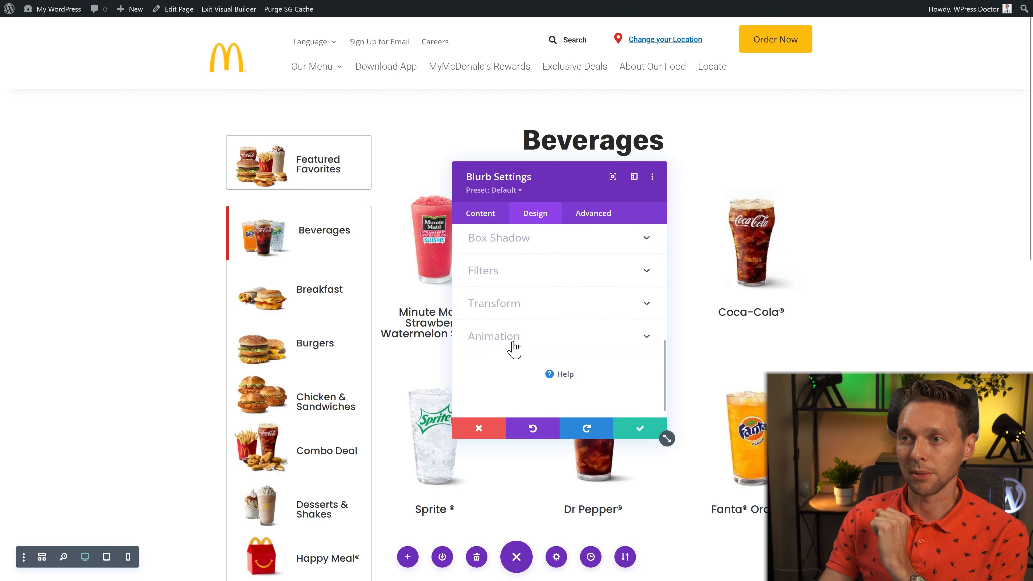
click(515, 349)
click(510, 384)
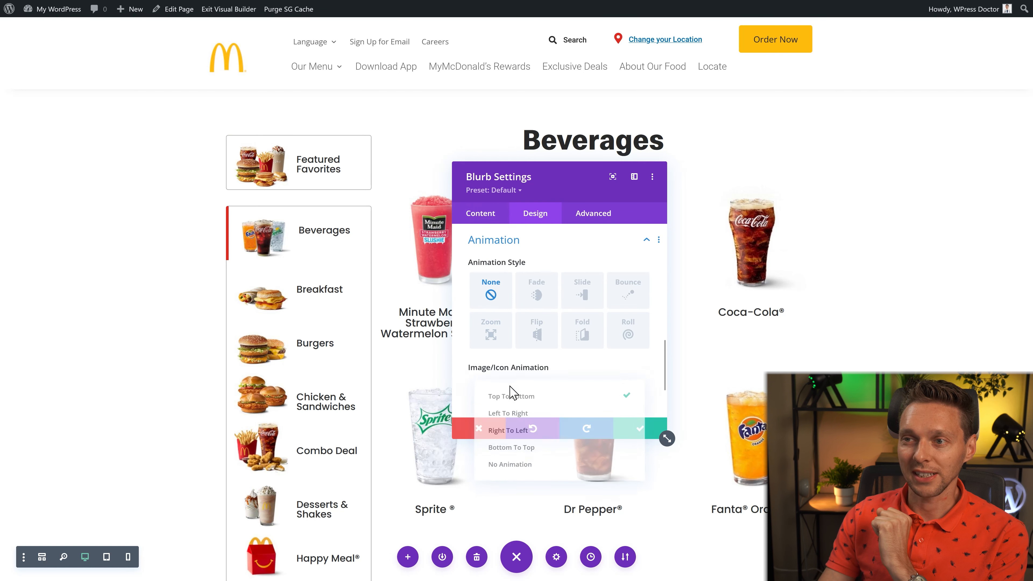
click(514, 468)
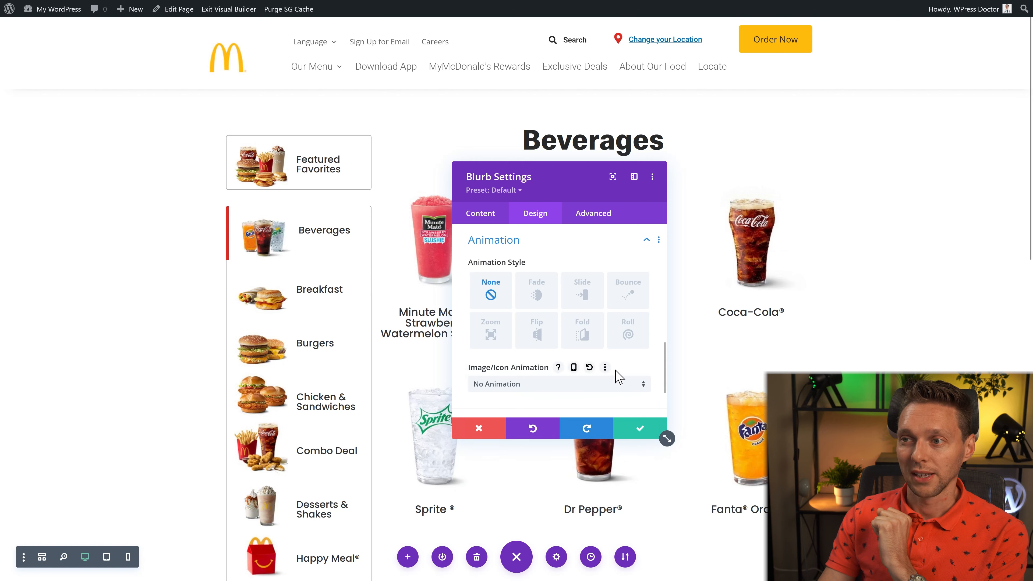
Extend the No Animation image setting to all blurbs throughout the Beverages page
click(605, 368)
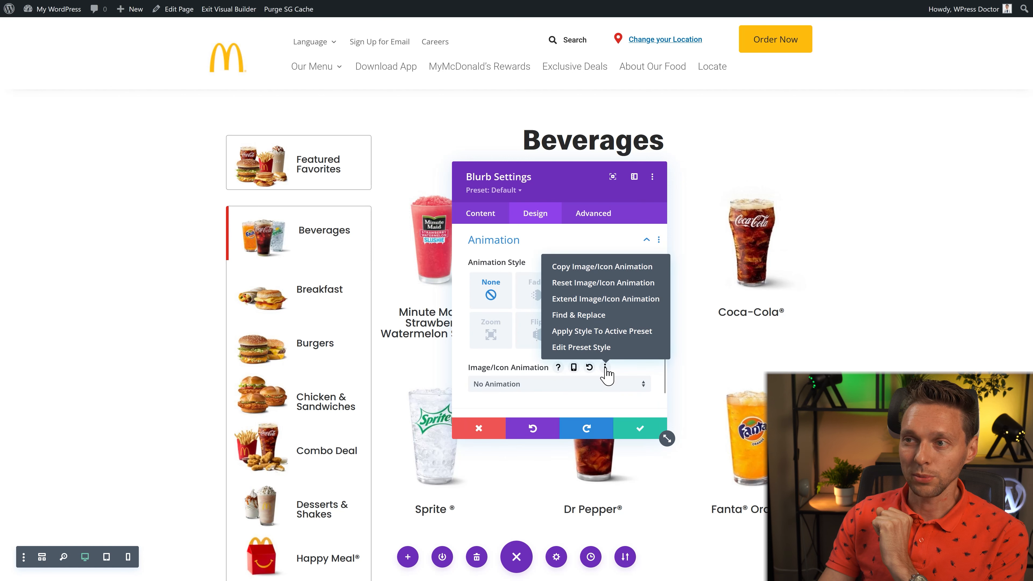
click(589, 302)
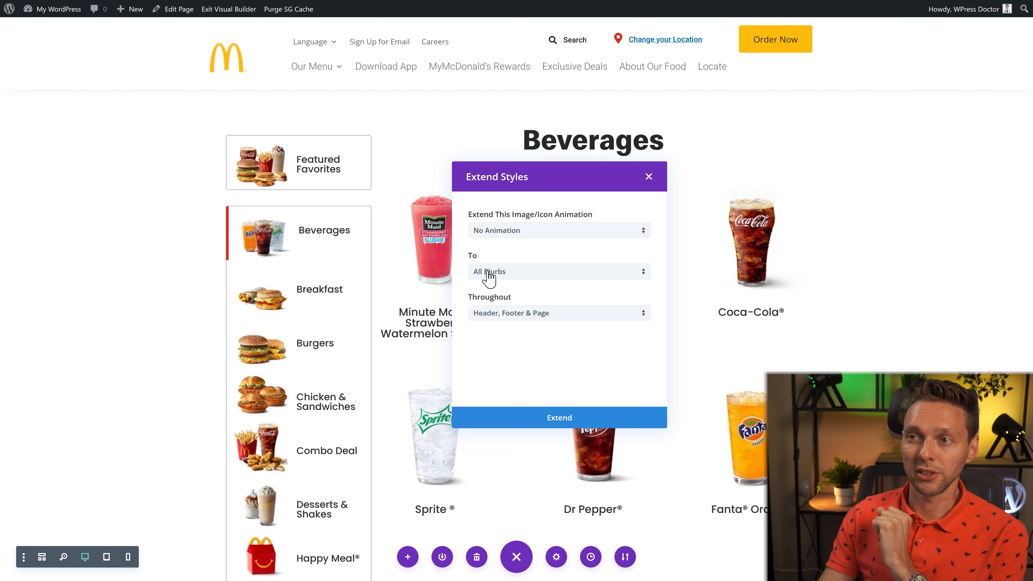
click(520, 314)
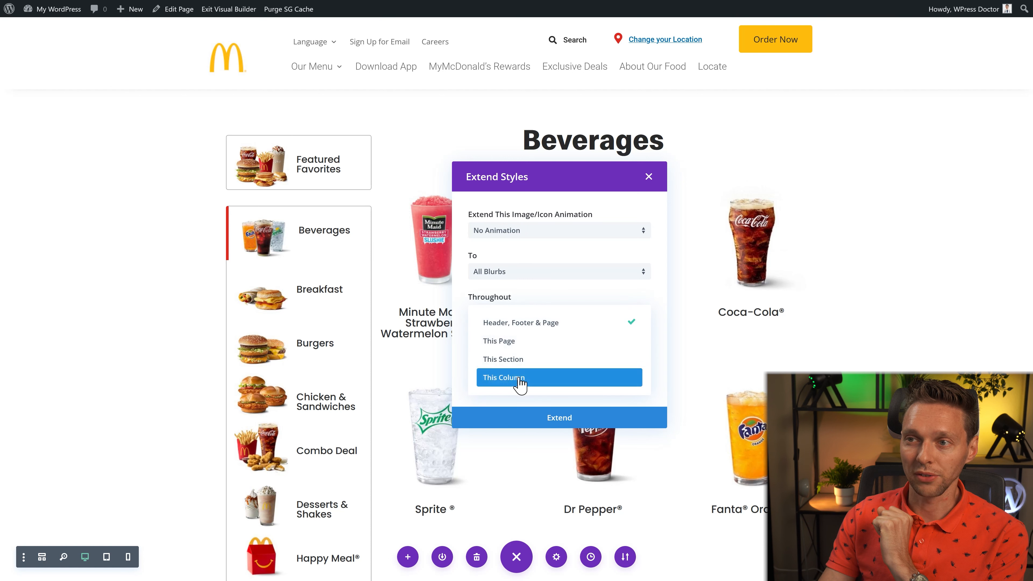
click(515, 344)
click(546, 424)
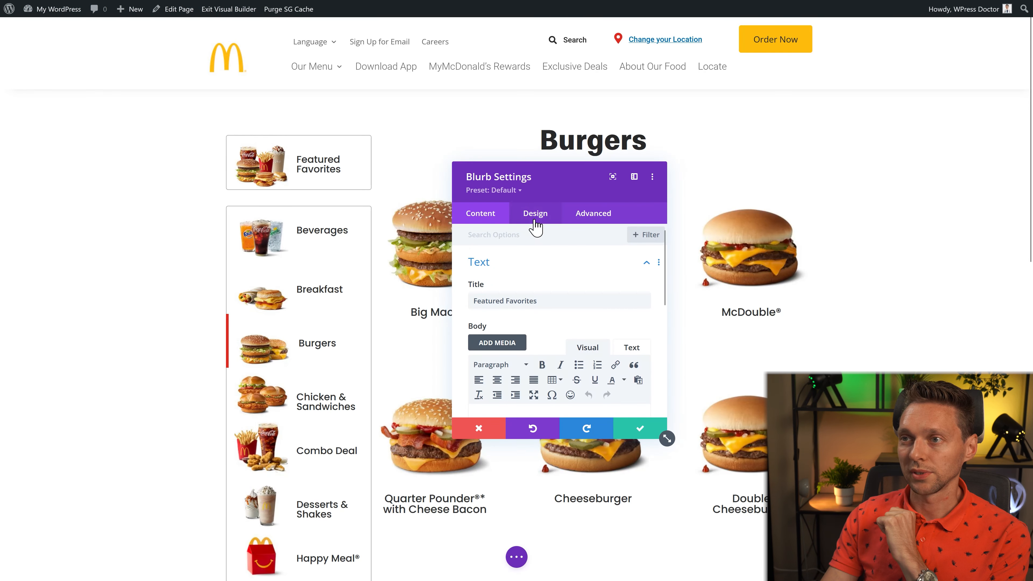
Set the Featured Favorites blurb's Image/Icon Animation to No Animation on the Burgers page
click(535, 214)
click(526, 341)
scroll(533, 326, down, 4)
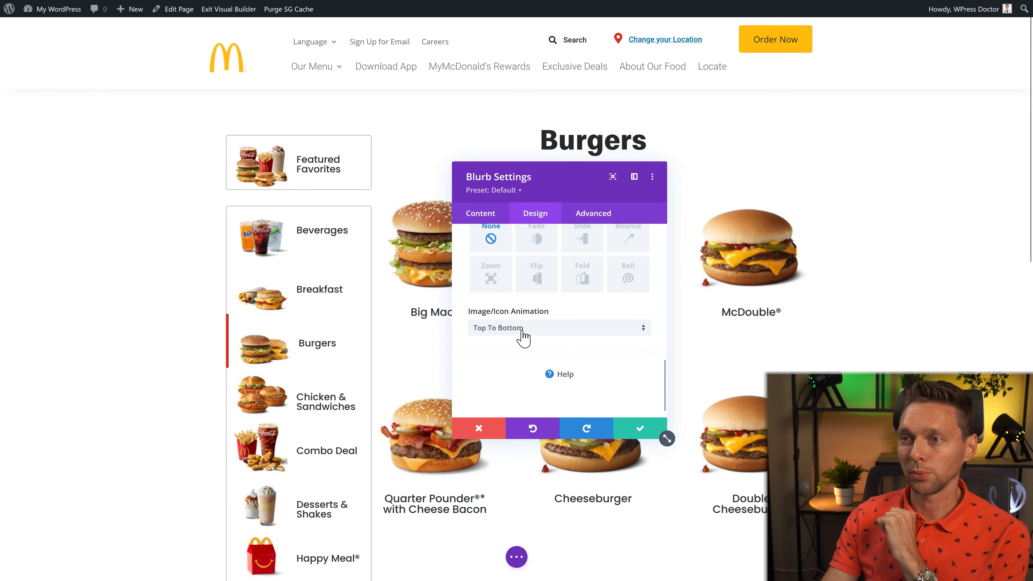
click(522, 332)
click(512, 415)
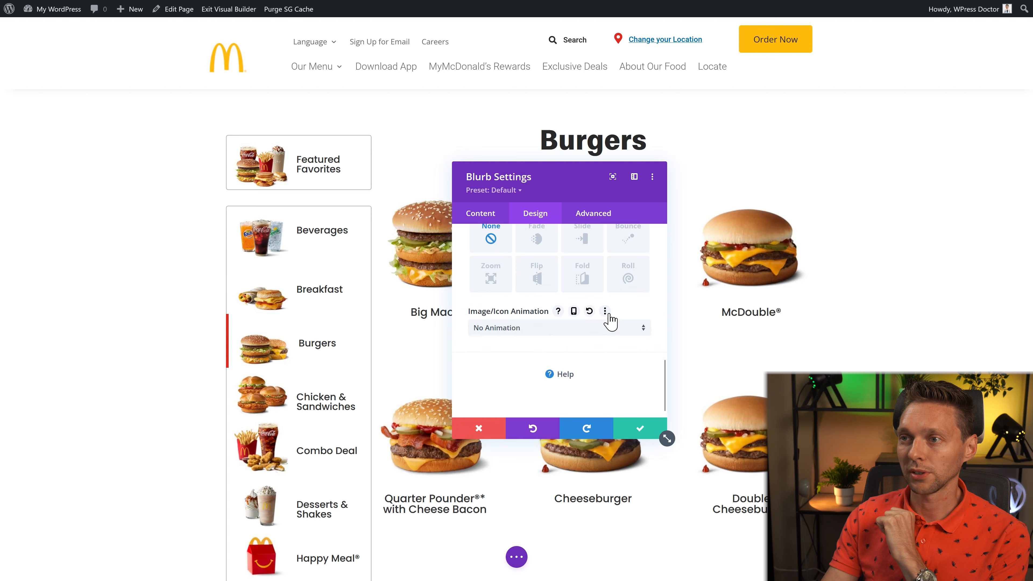
Extend the No Animation image setting to all blurbs throughout the Burgers page and save the module
click(605, 311)
click(581, 239)
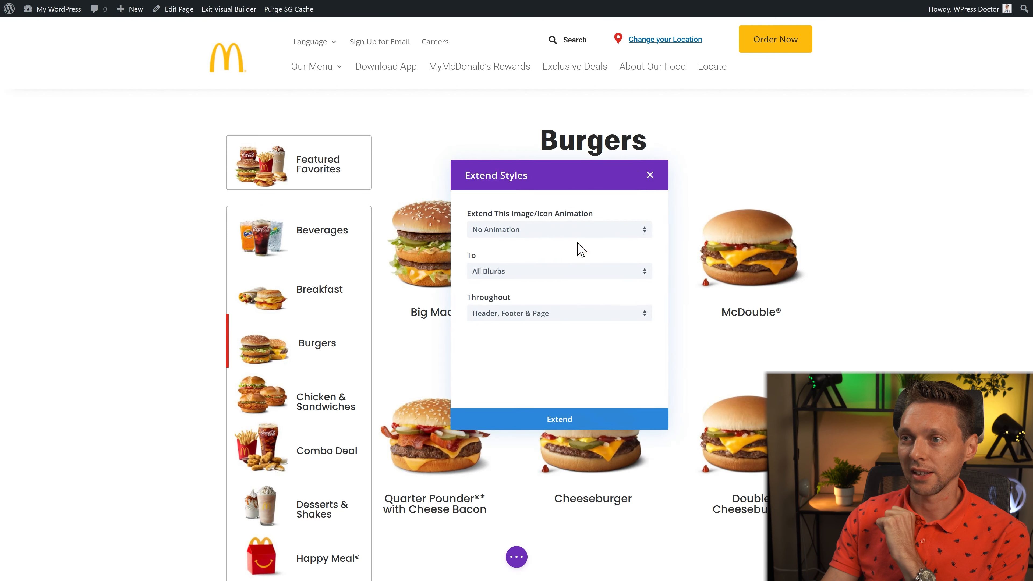
click(503, 272)
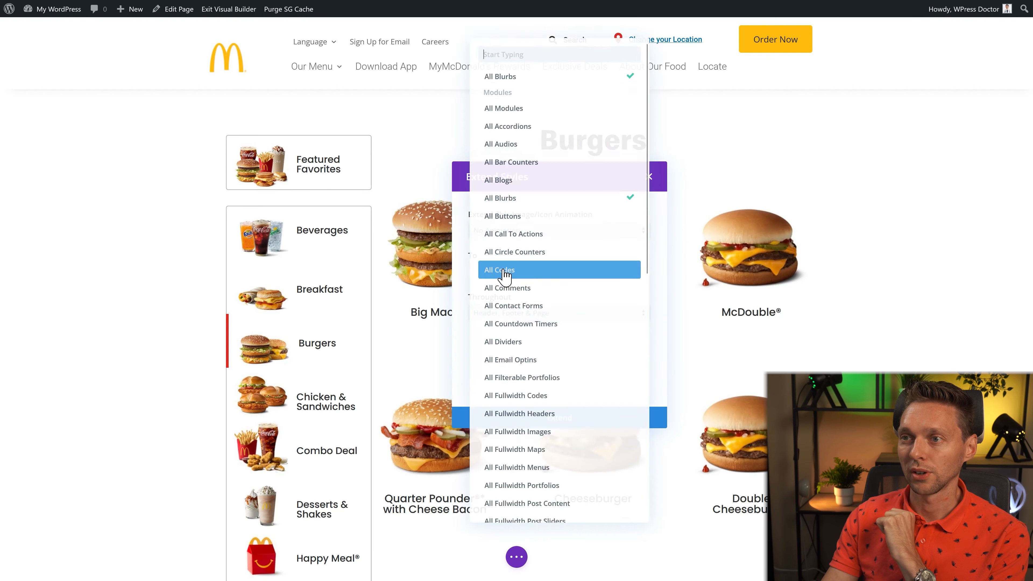
click(506, 73)
click(504, 313)
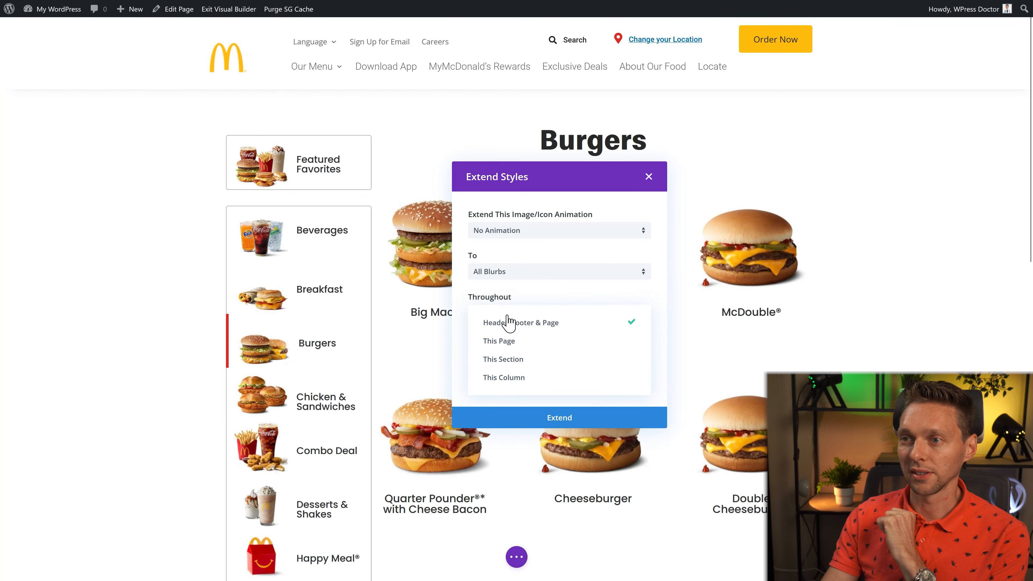
click(523, 346)
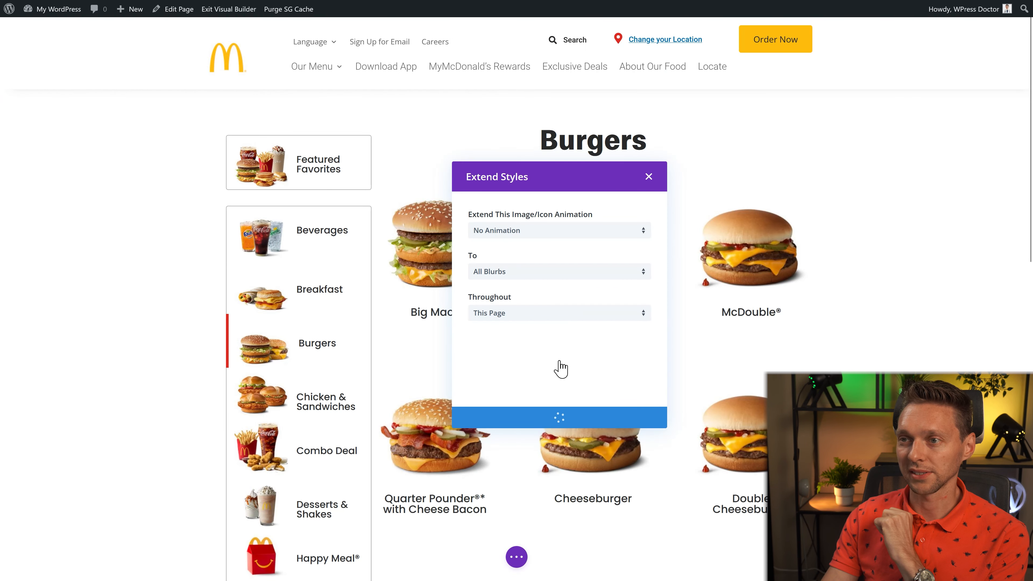
scroll(553, 363, down, 3)
click(640, 427)
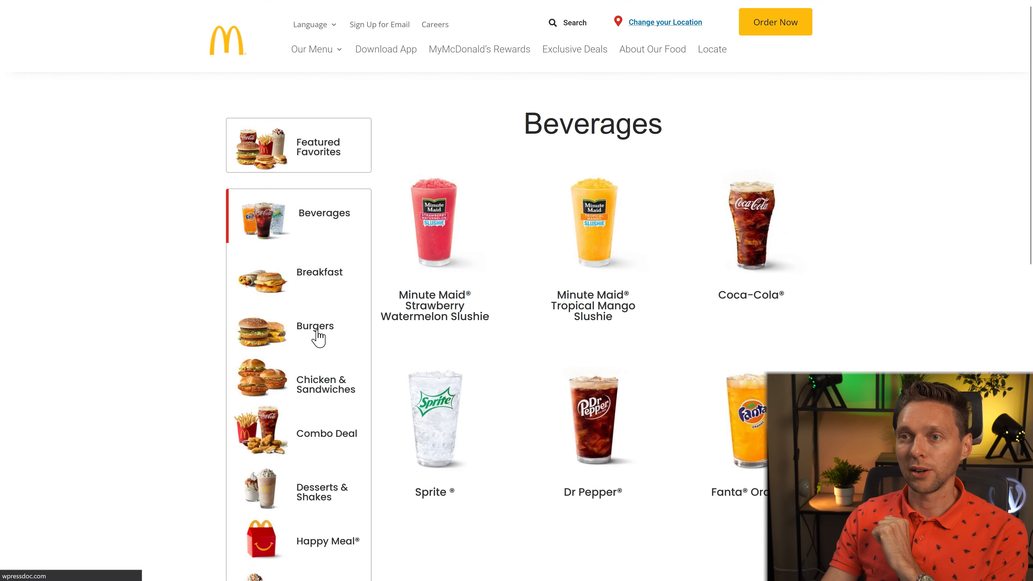
Check on the live site how the blurb images load when switching between Burgers and Beverages in the sidebar
click(312, 333)
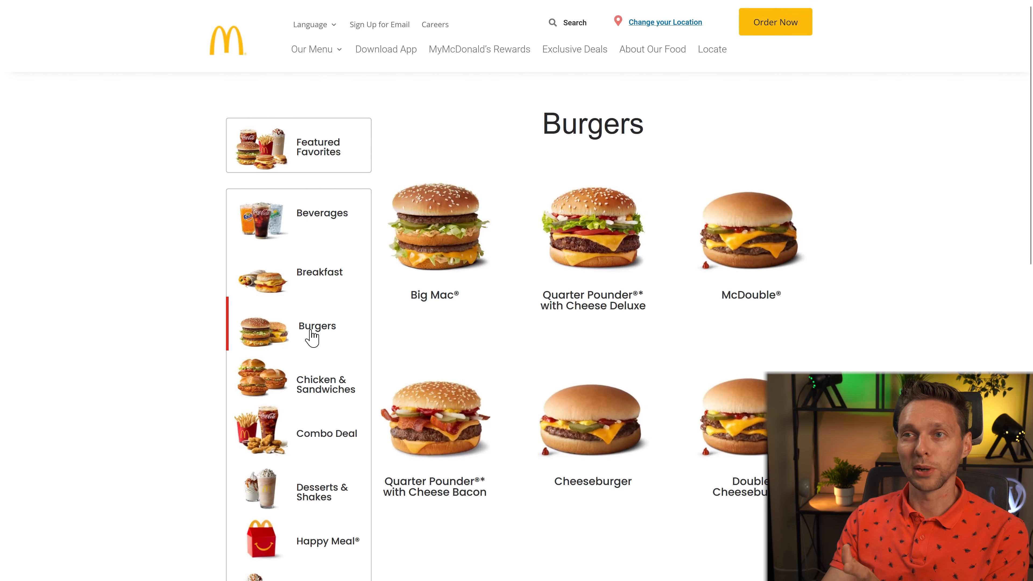
click(328, 220)
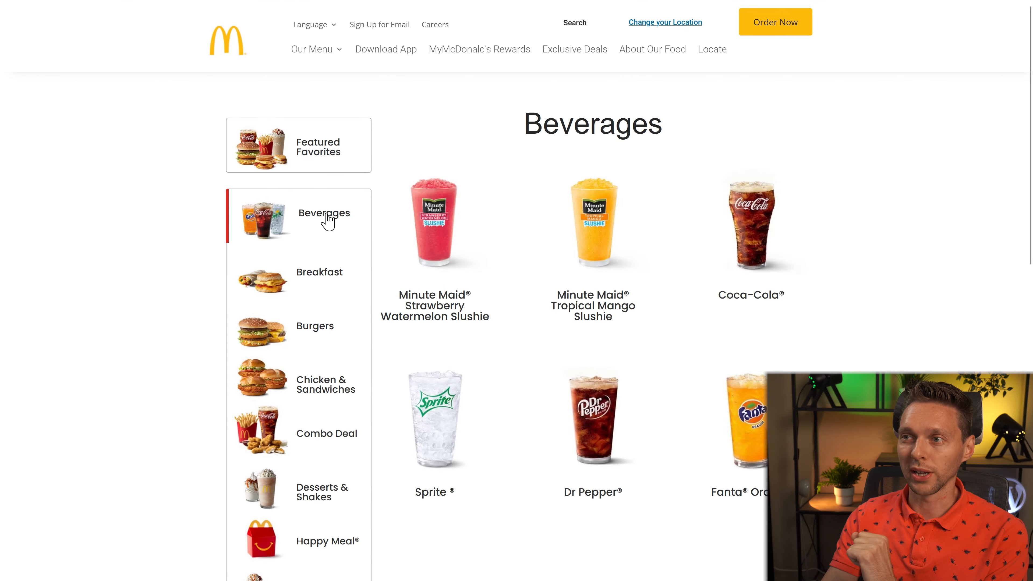
click(305, 340)
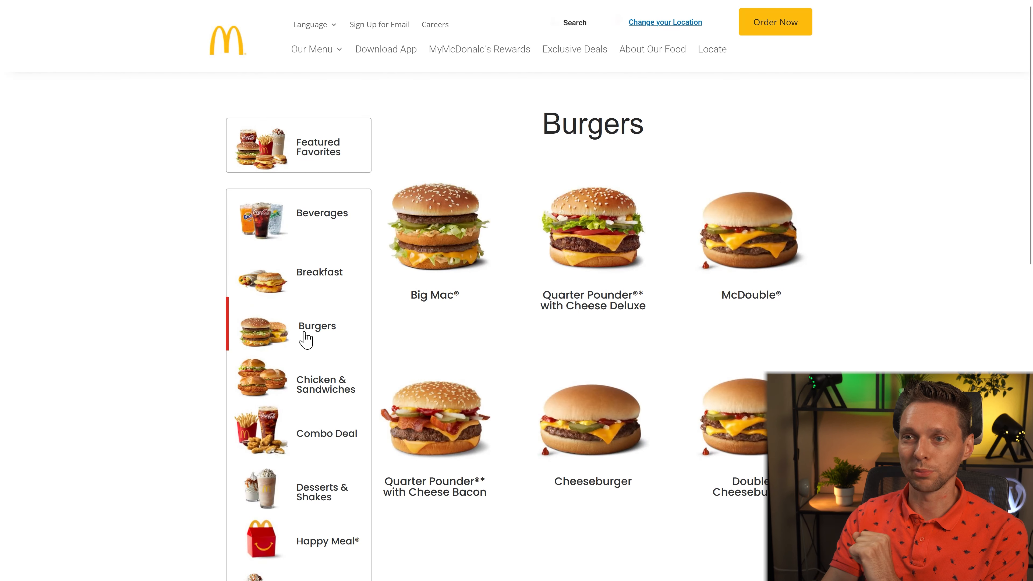
click(320, 225)
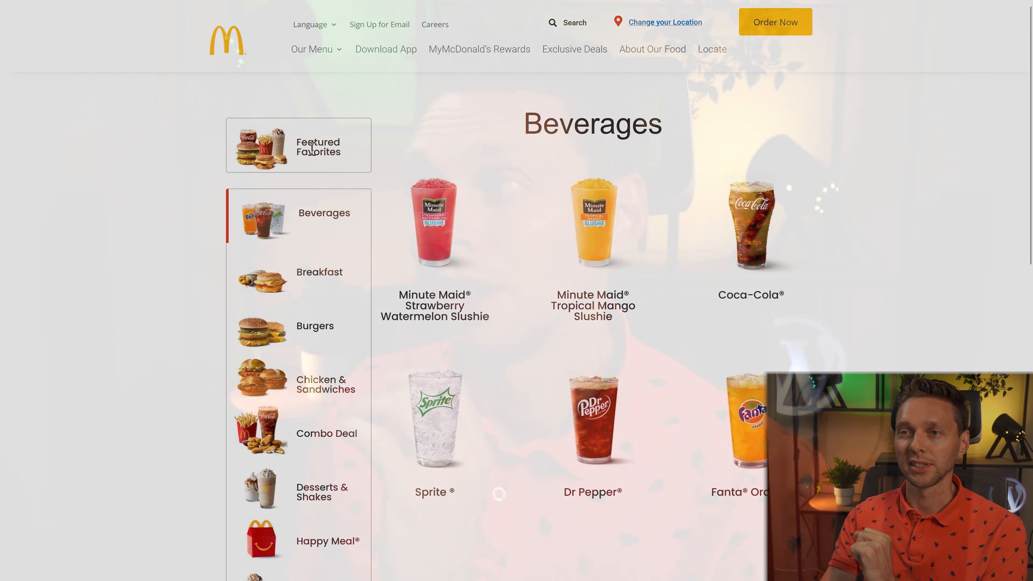